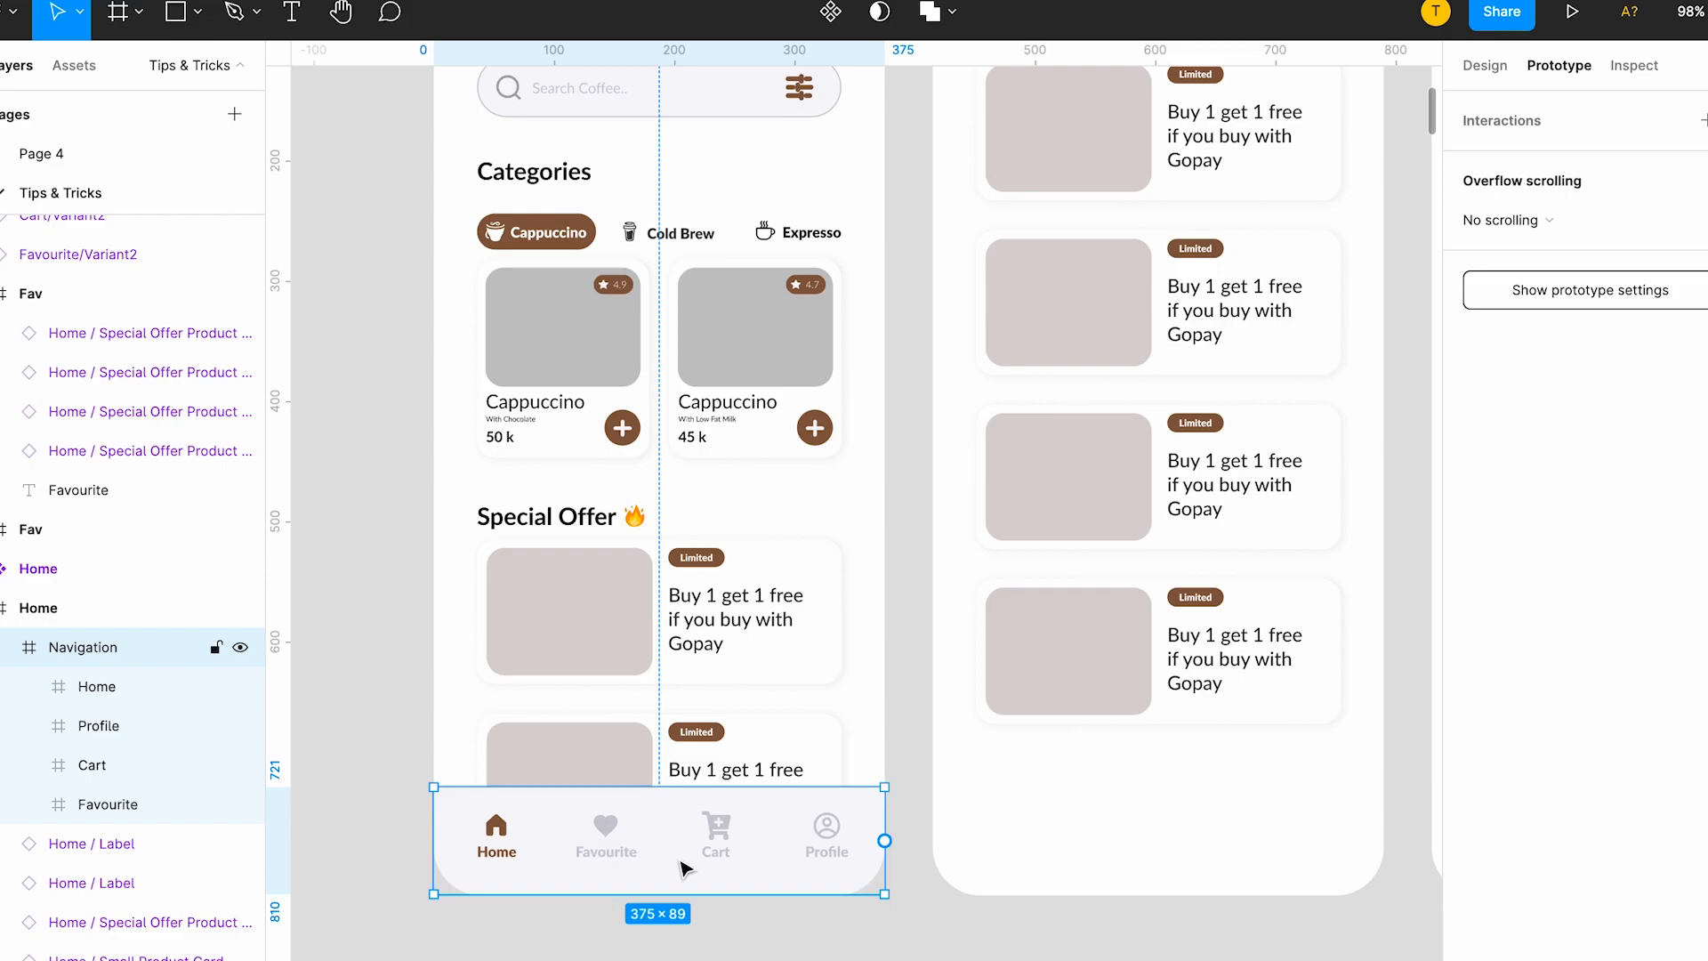
Move the Navigation bar out of the Home frame onto the empty canvas above the screens.
ctrl+scroll(682, 867, down, 3)
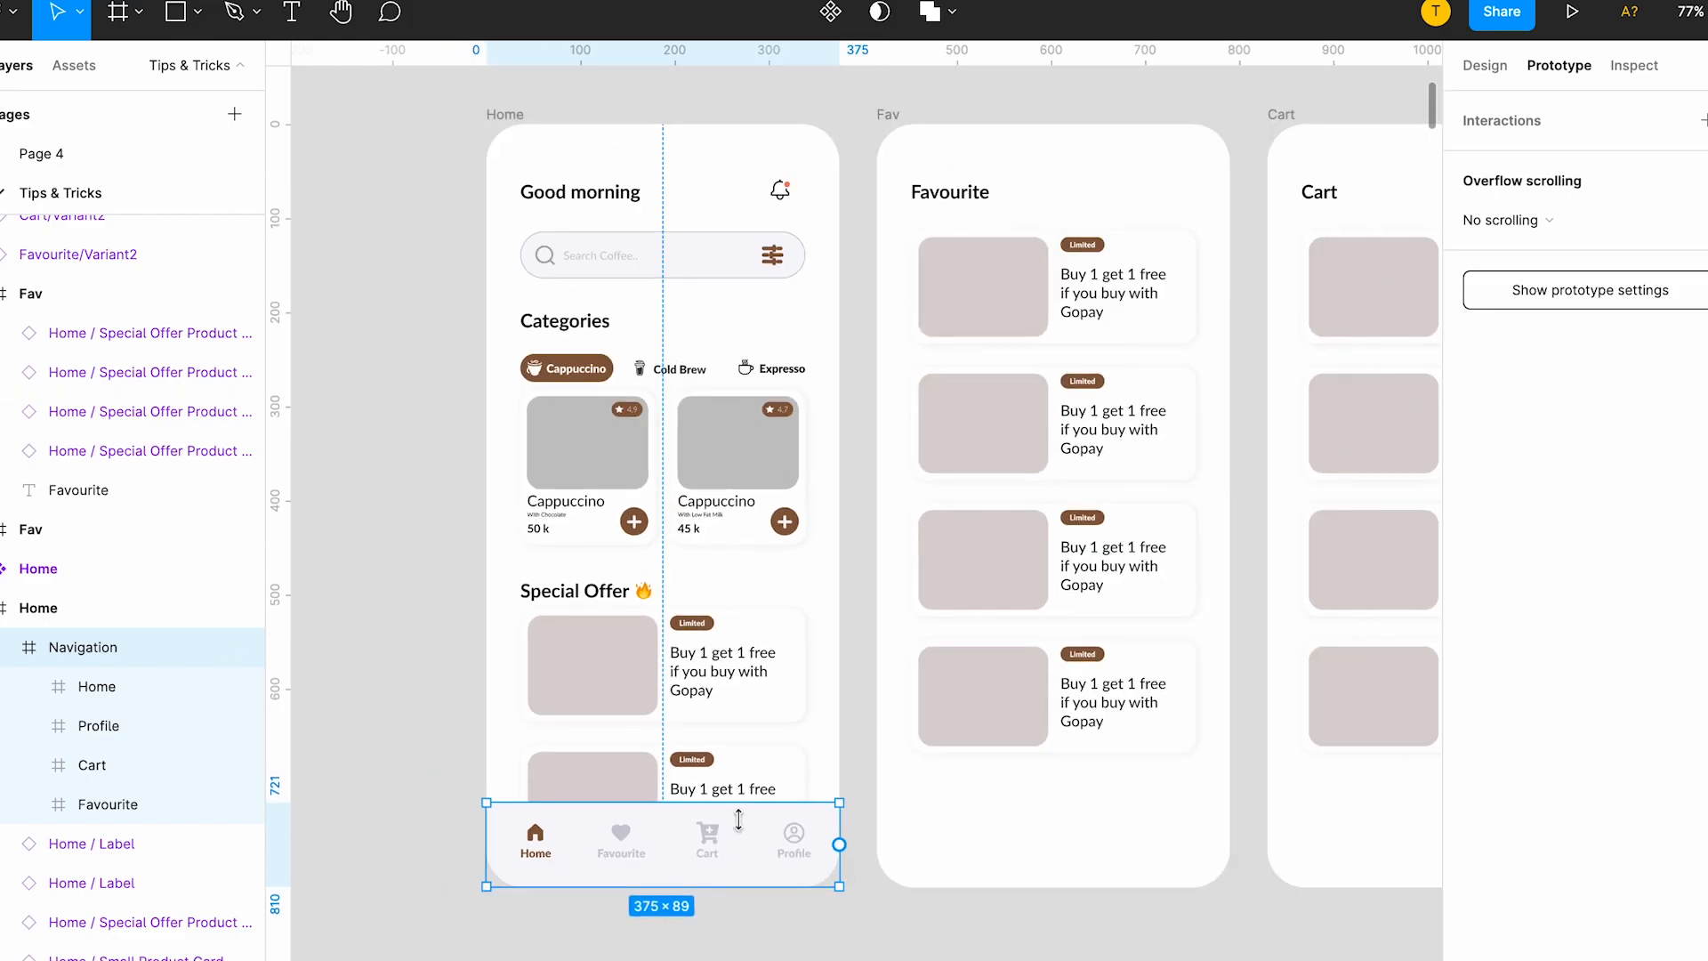
ctrl+scroll(1141, 869, down, 2)
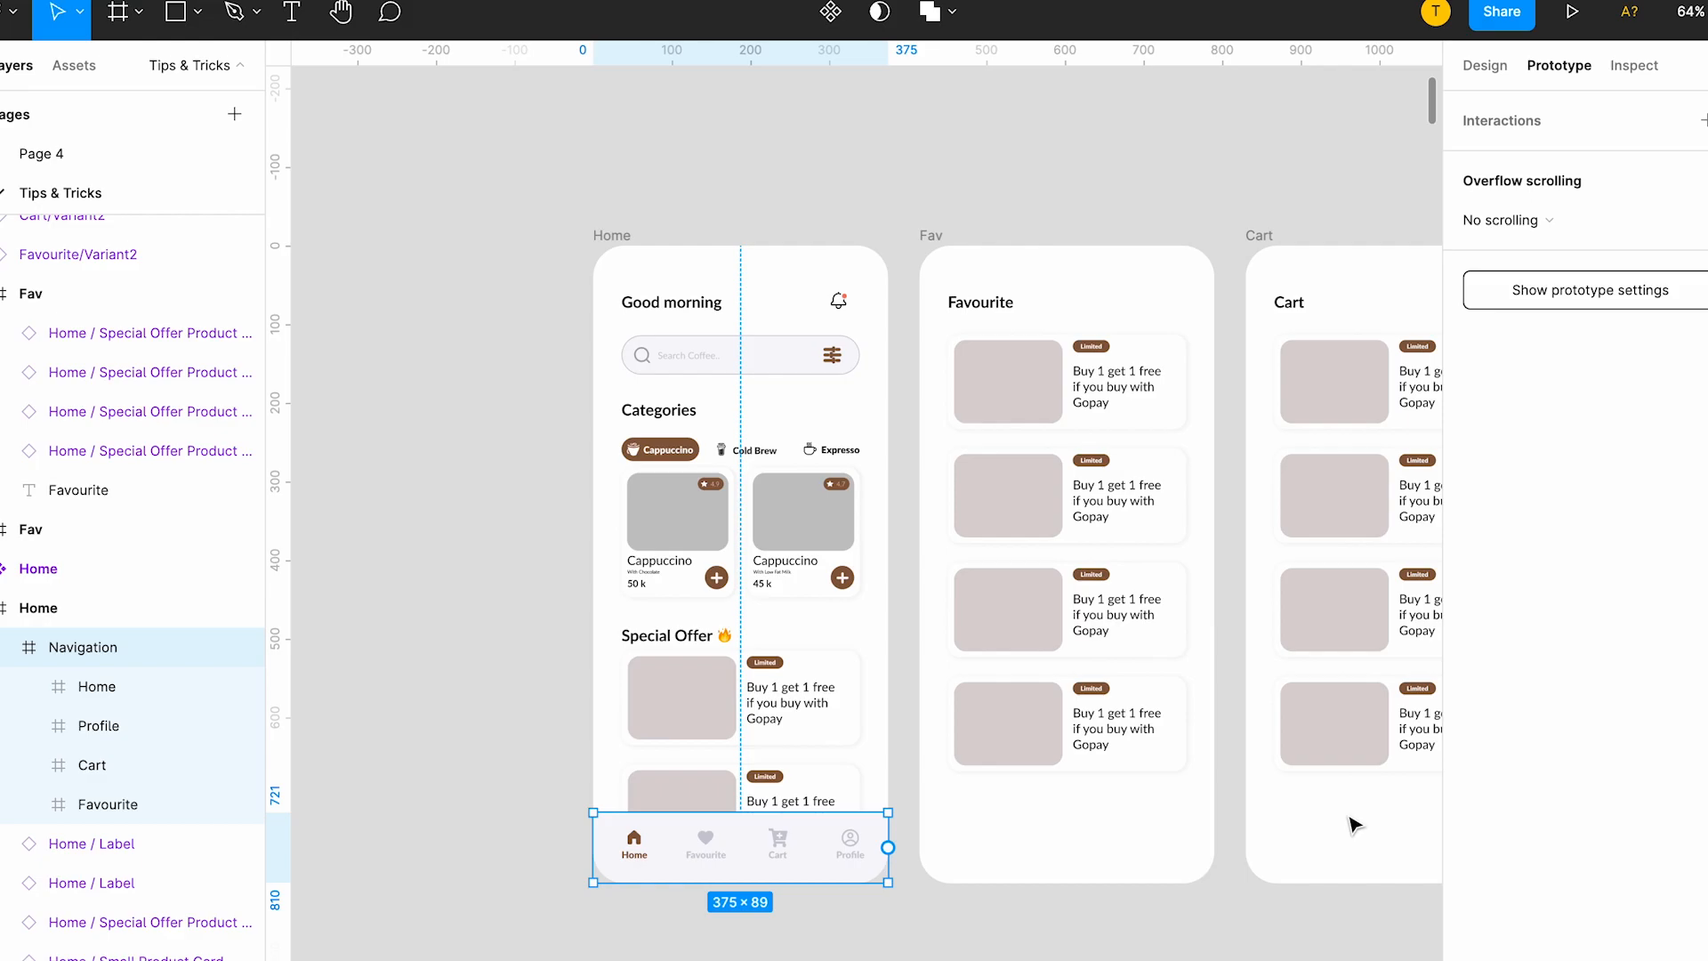
scroll(792, 849, up, 2)
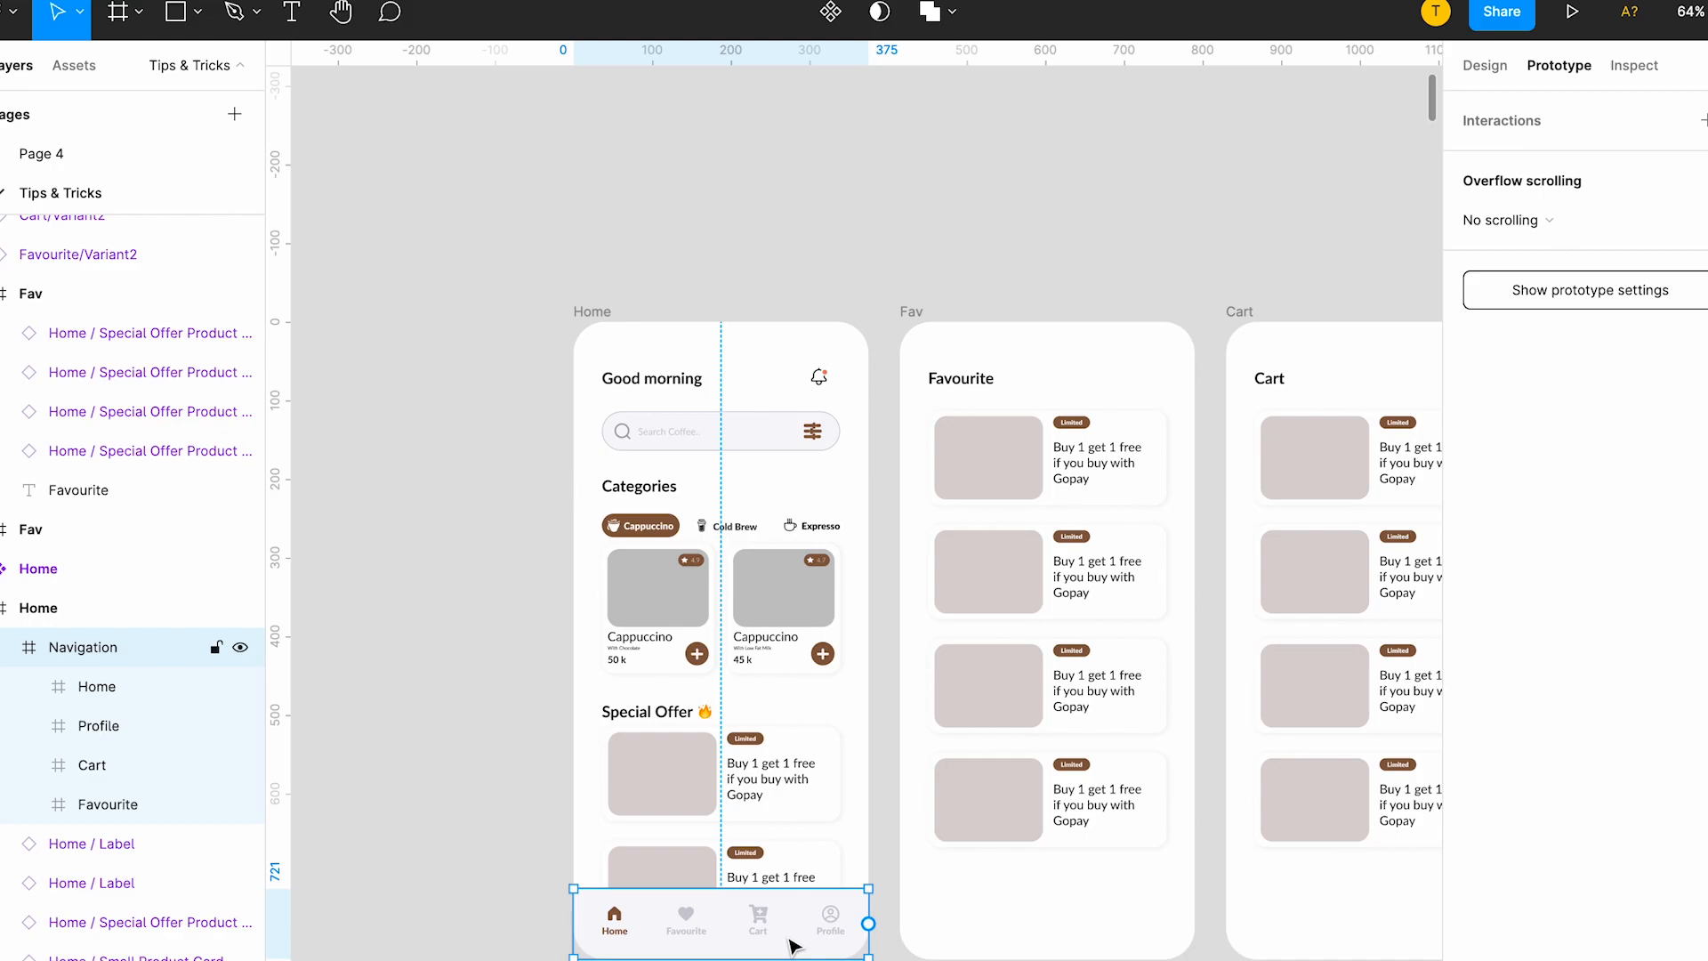
scroll(791, 946, down, 1)
right_click(760, 888)
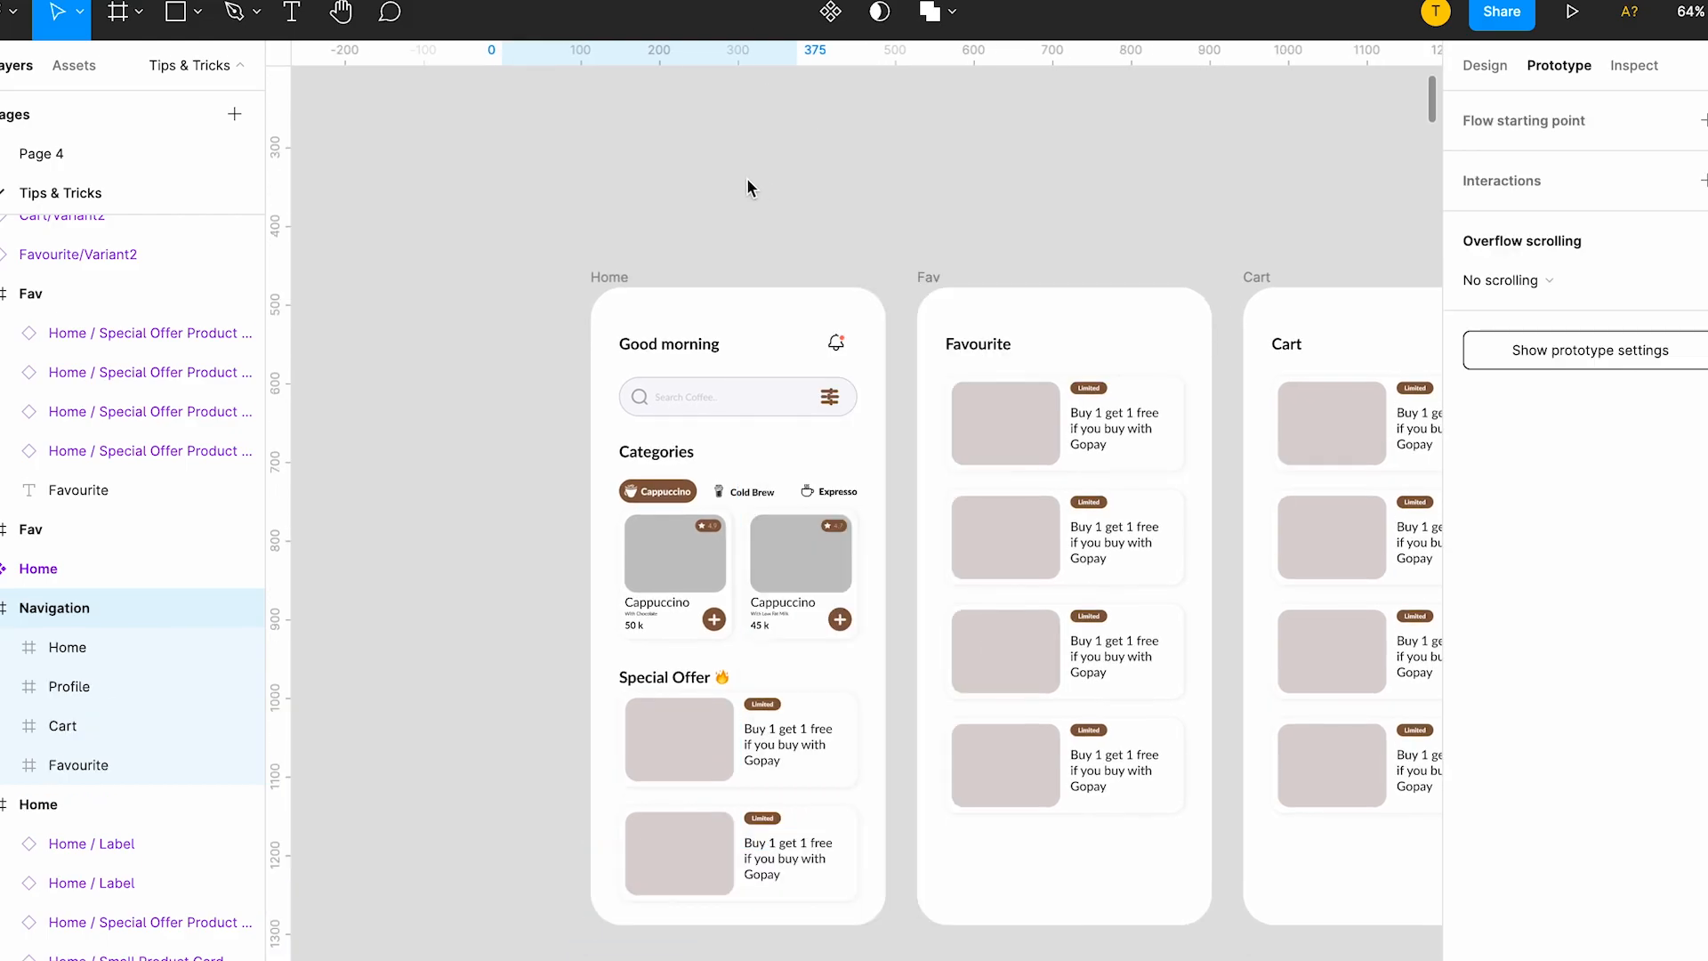
scroll(682, 153, up, 5)
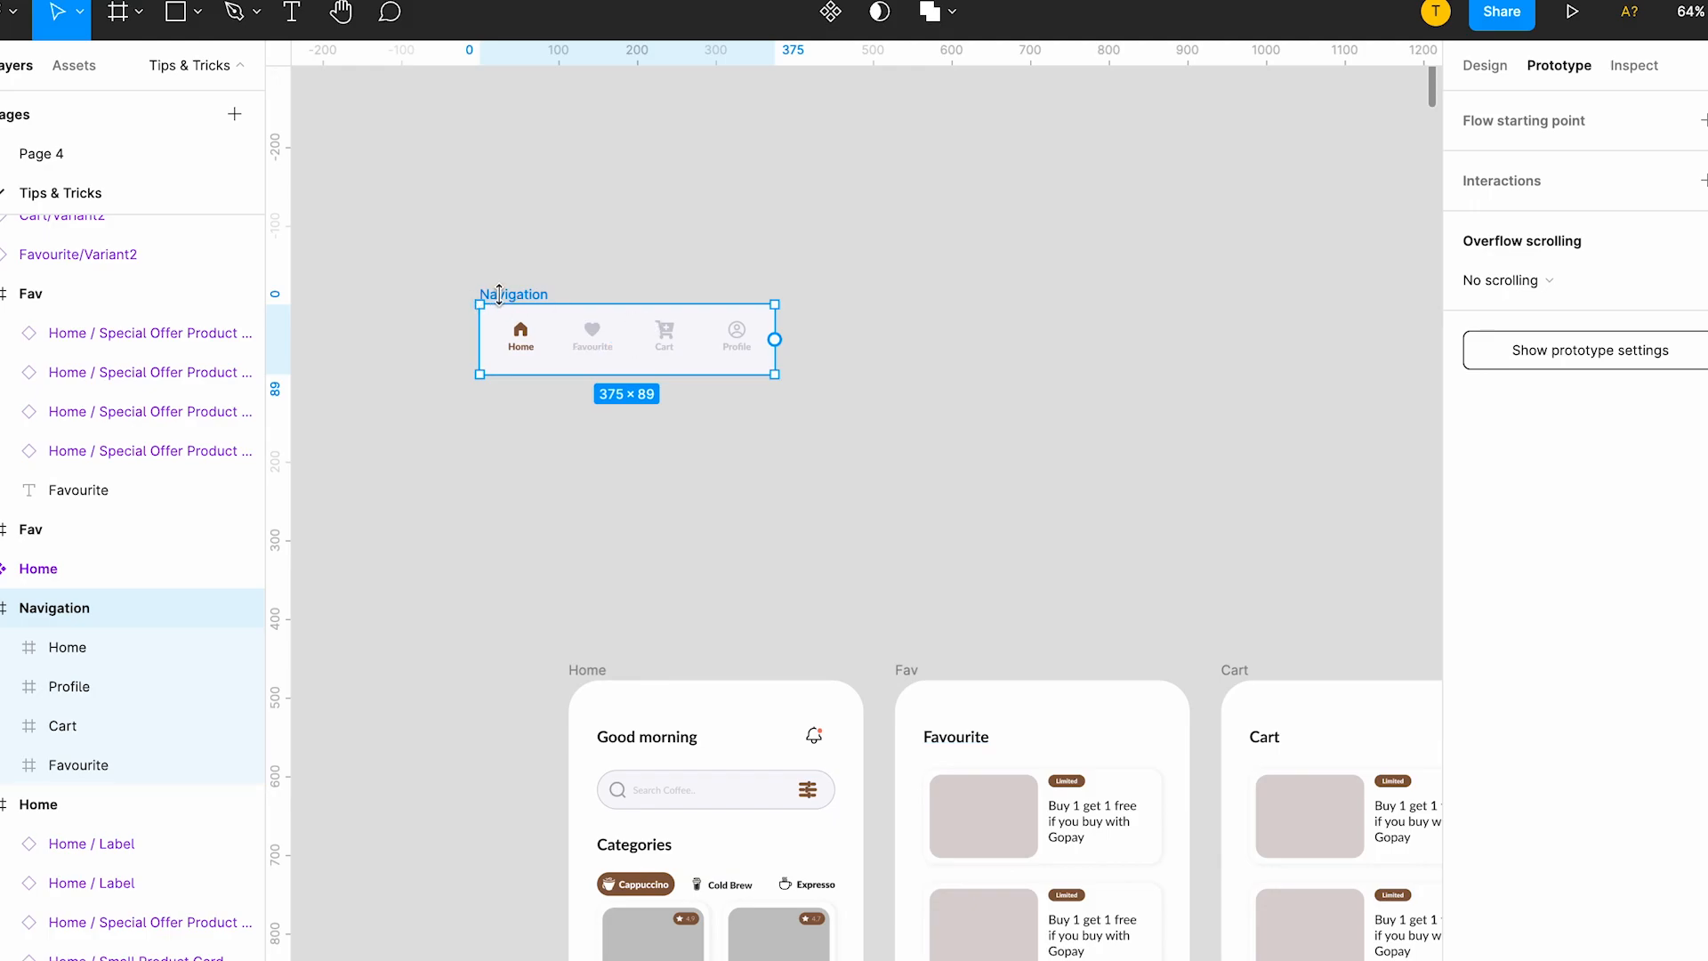
drag(518, 297, 618, 321)
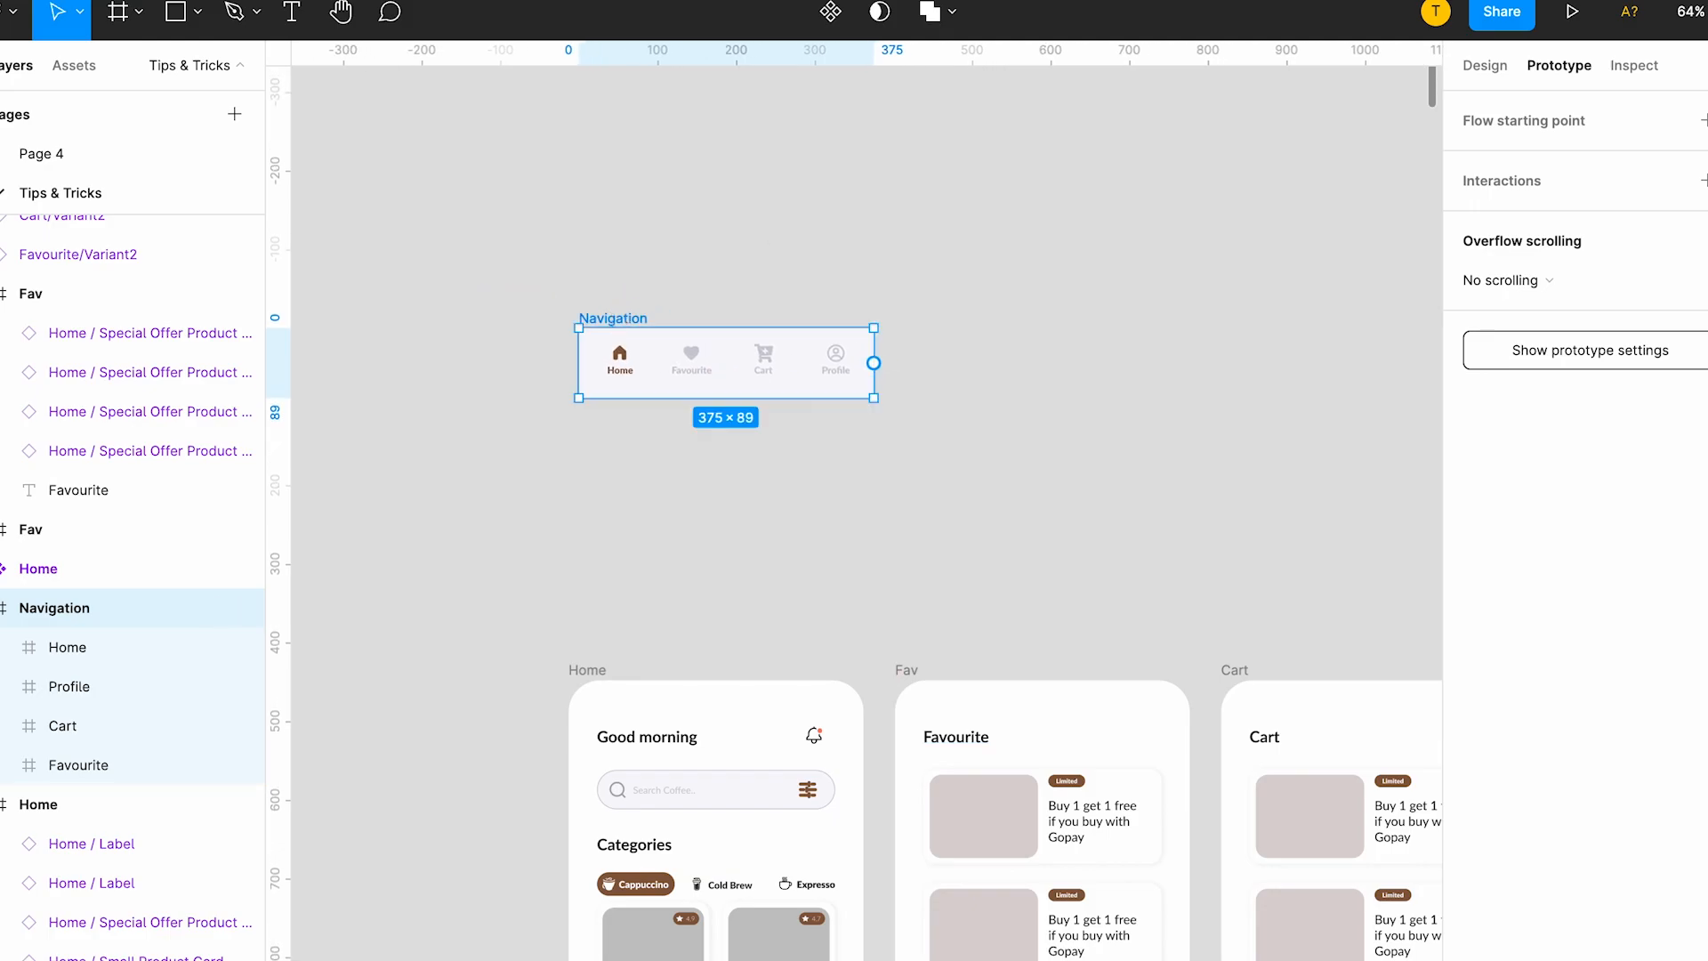
Turn the standalone Navigation frame into a component.
click(1485, 64)
scroll(763, 326, up, 5)
scroll(763, 327, left, 3)
right_click(658, 412)
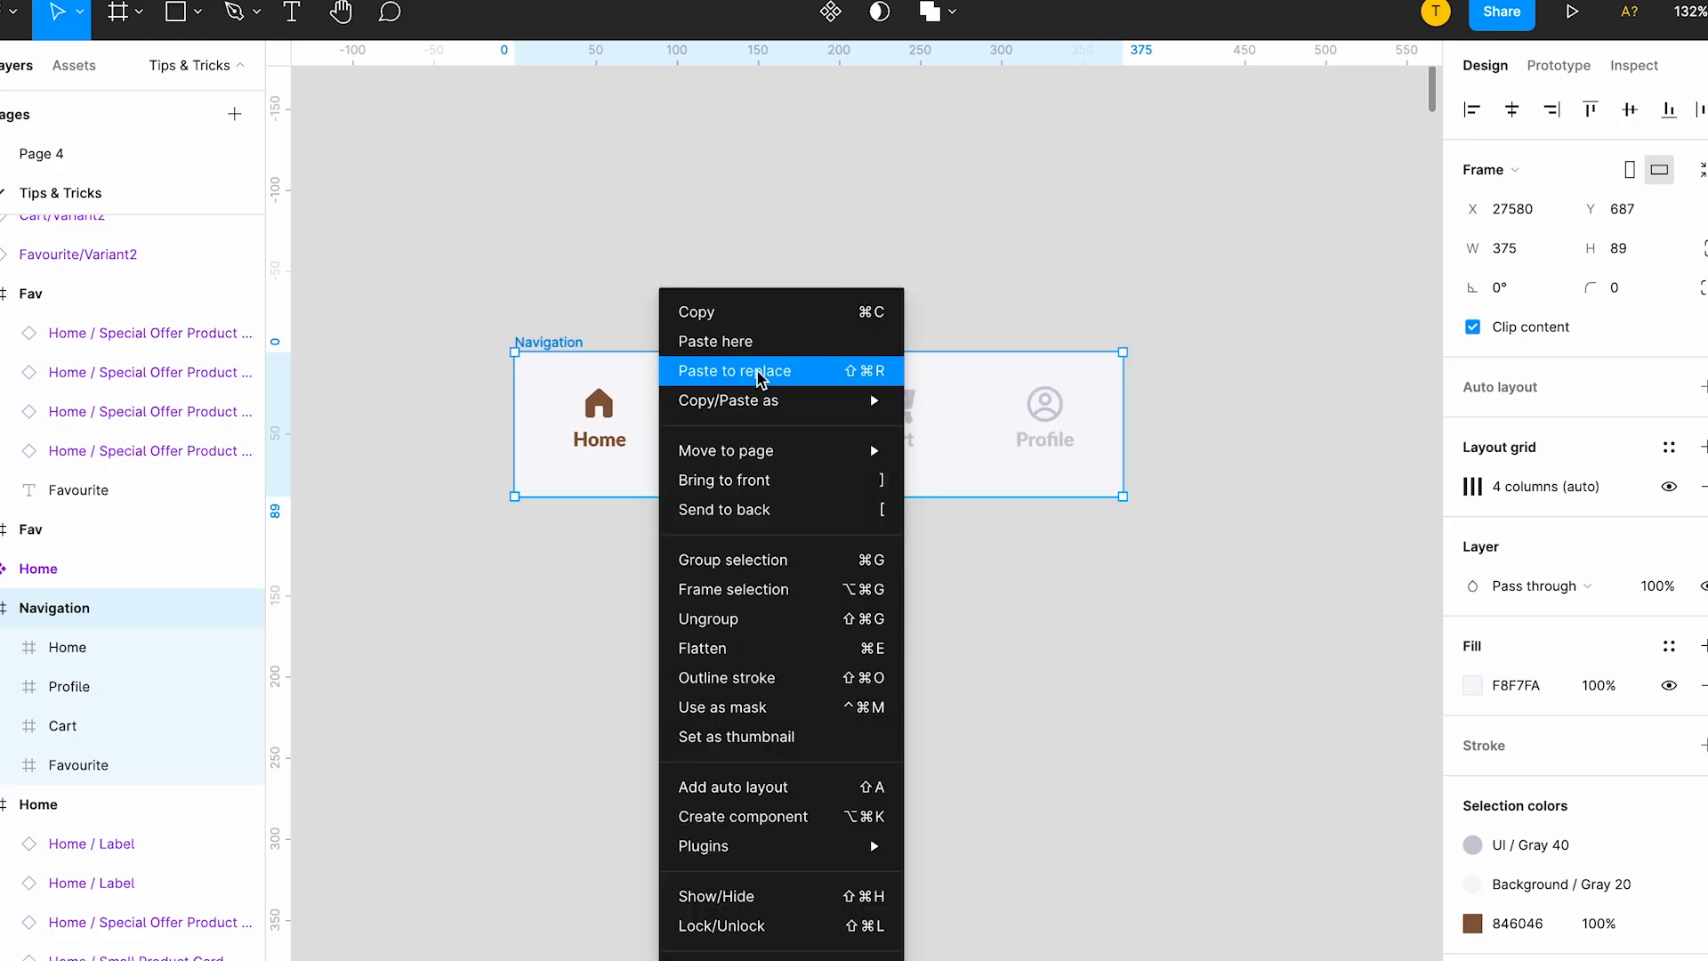
click(779, 829)
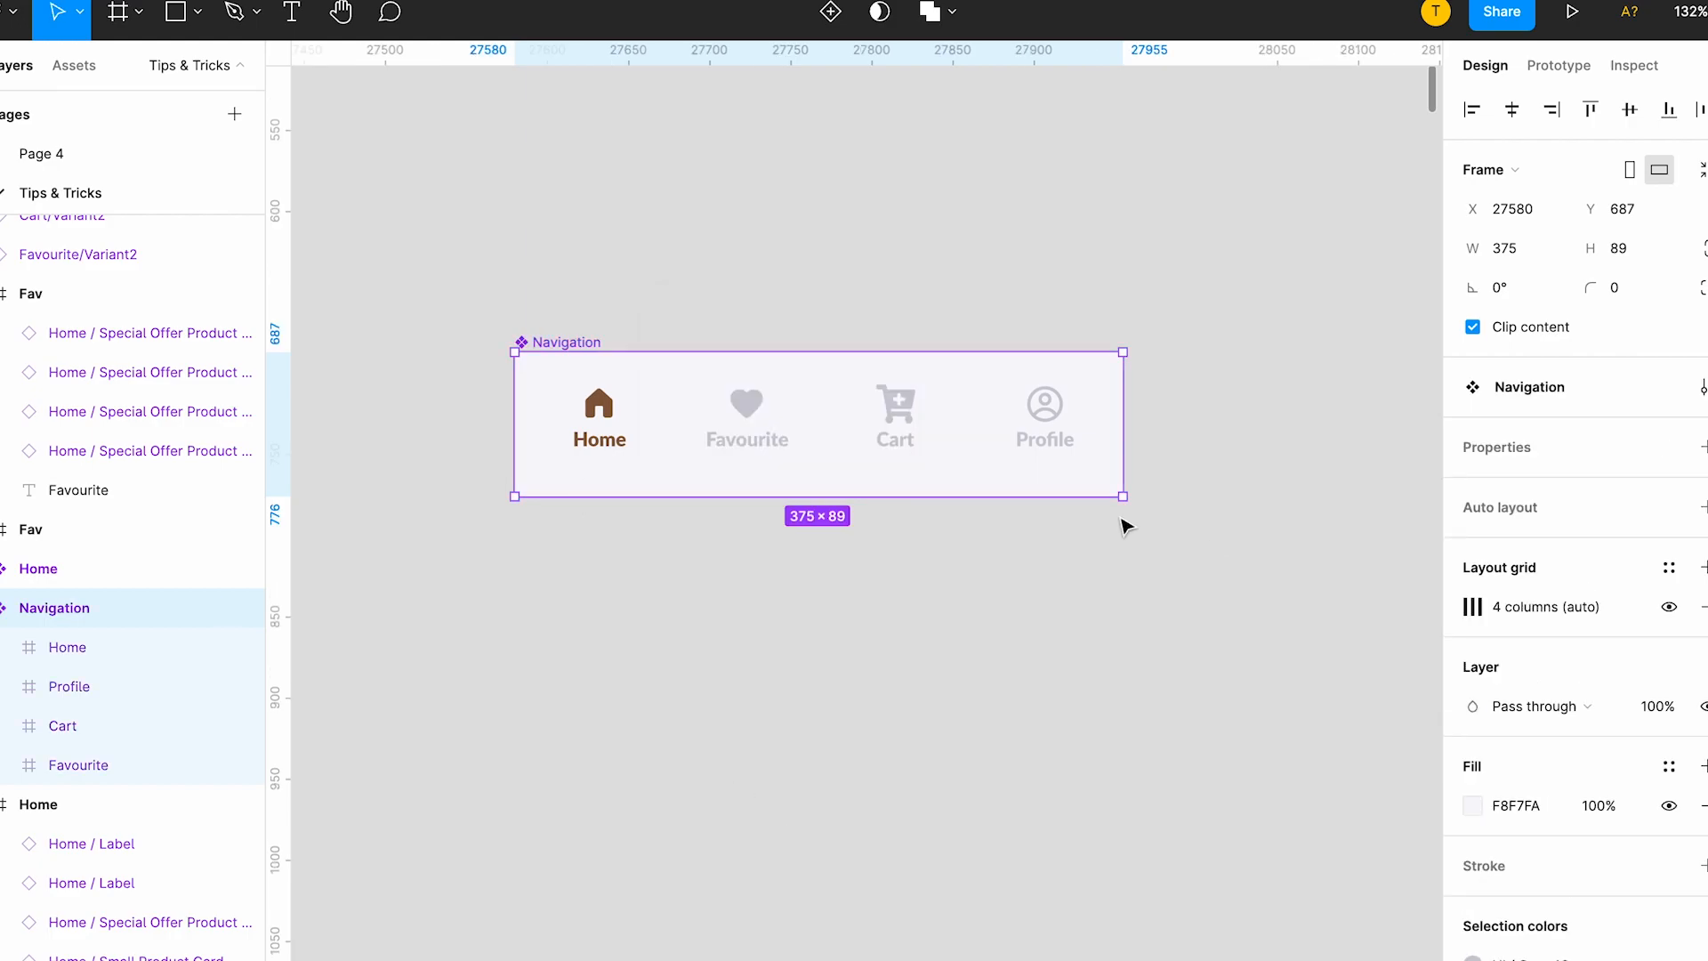
Add a second variant to the Navigation component and set its Property 1 value to Fav.
key(ctrl+v)
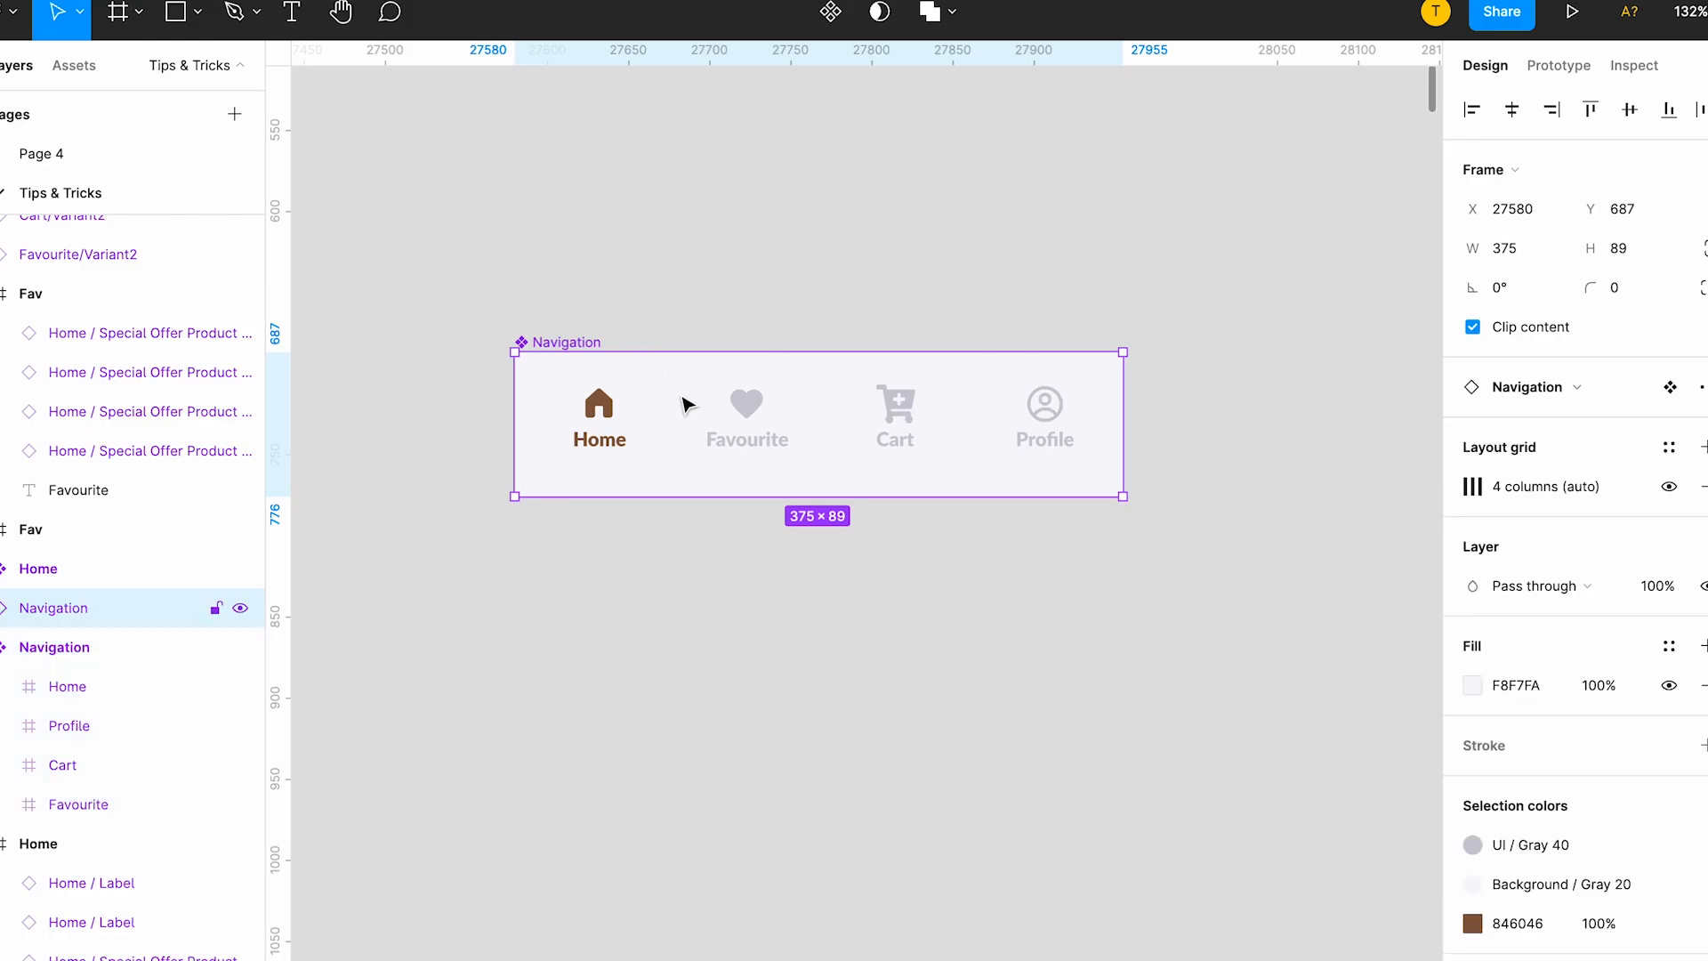
key(ctrl+z)
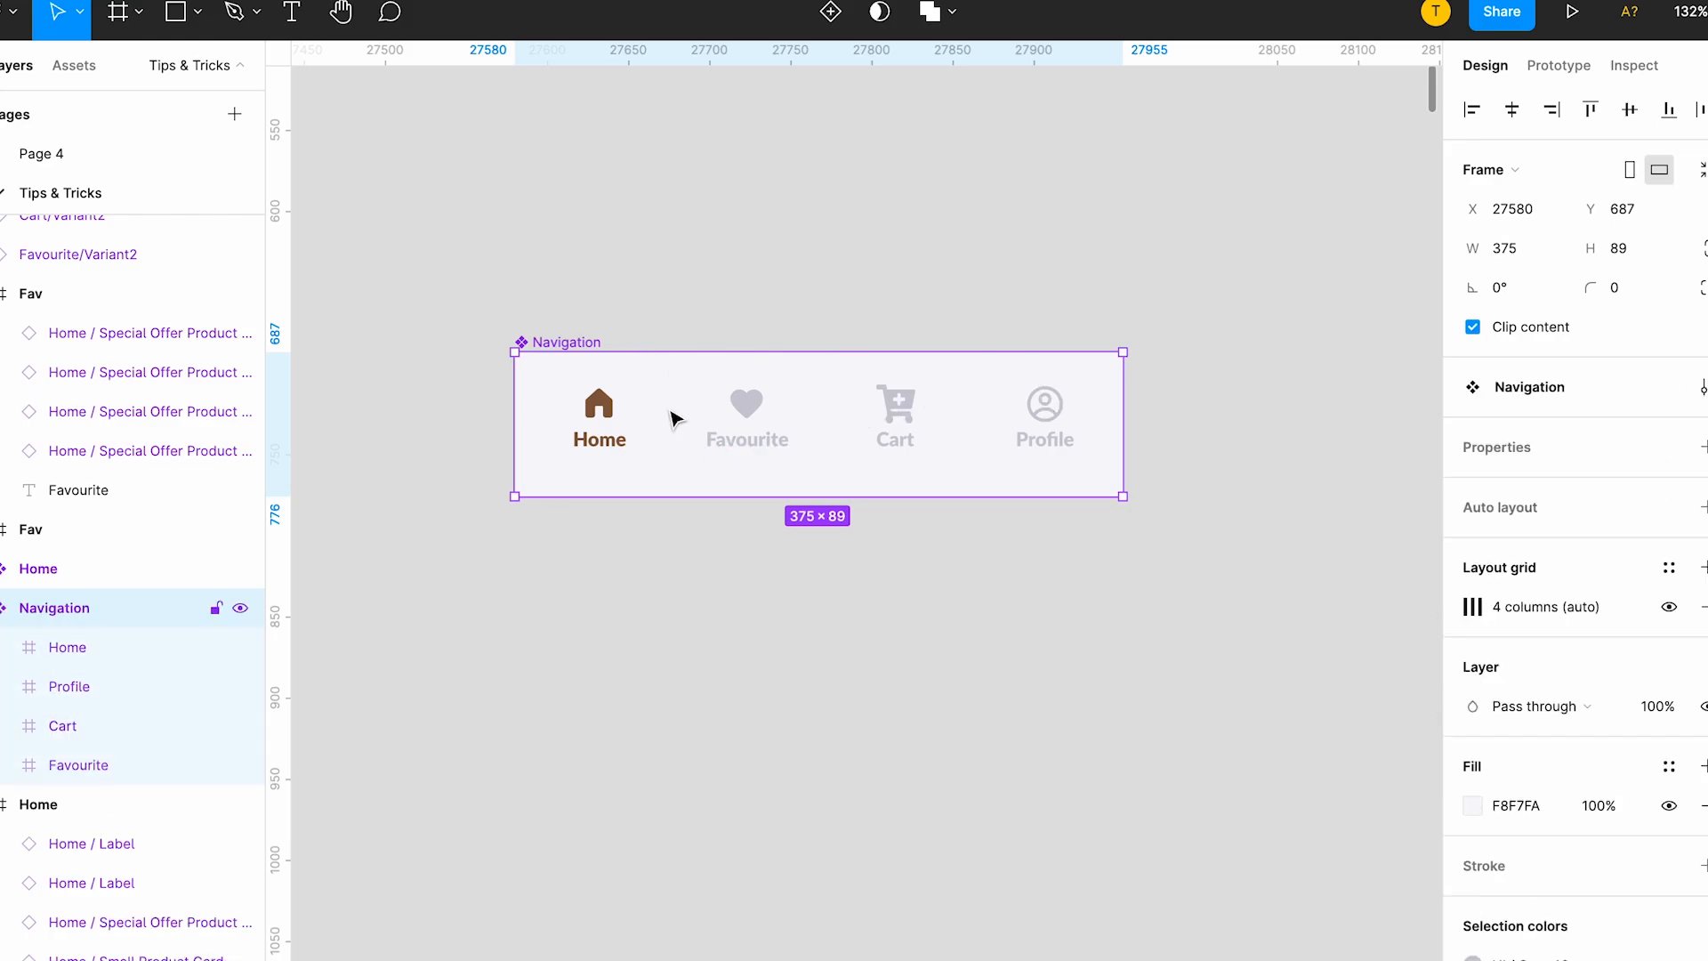
right_click(681, 405)
mouse_move(798, 826)
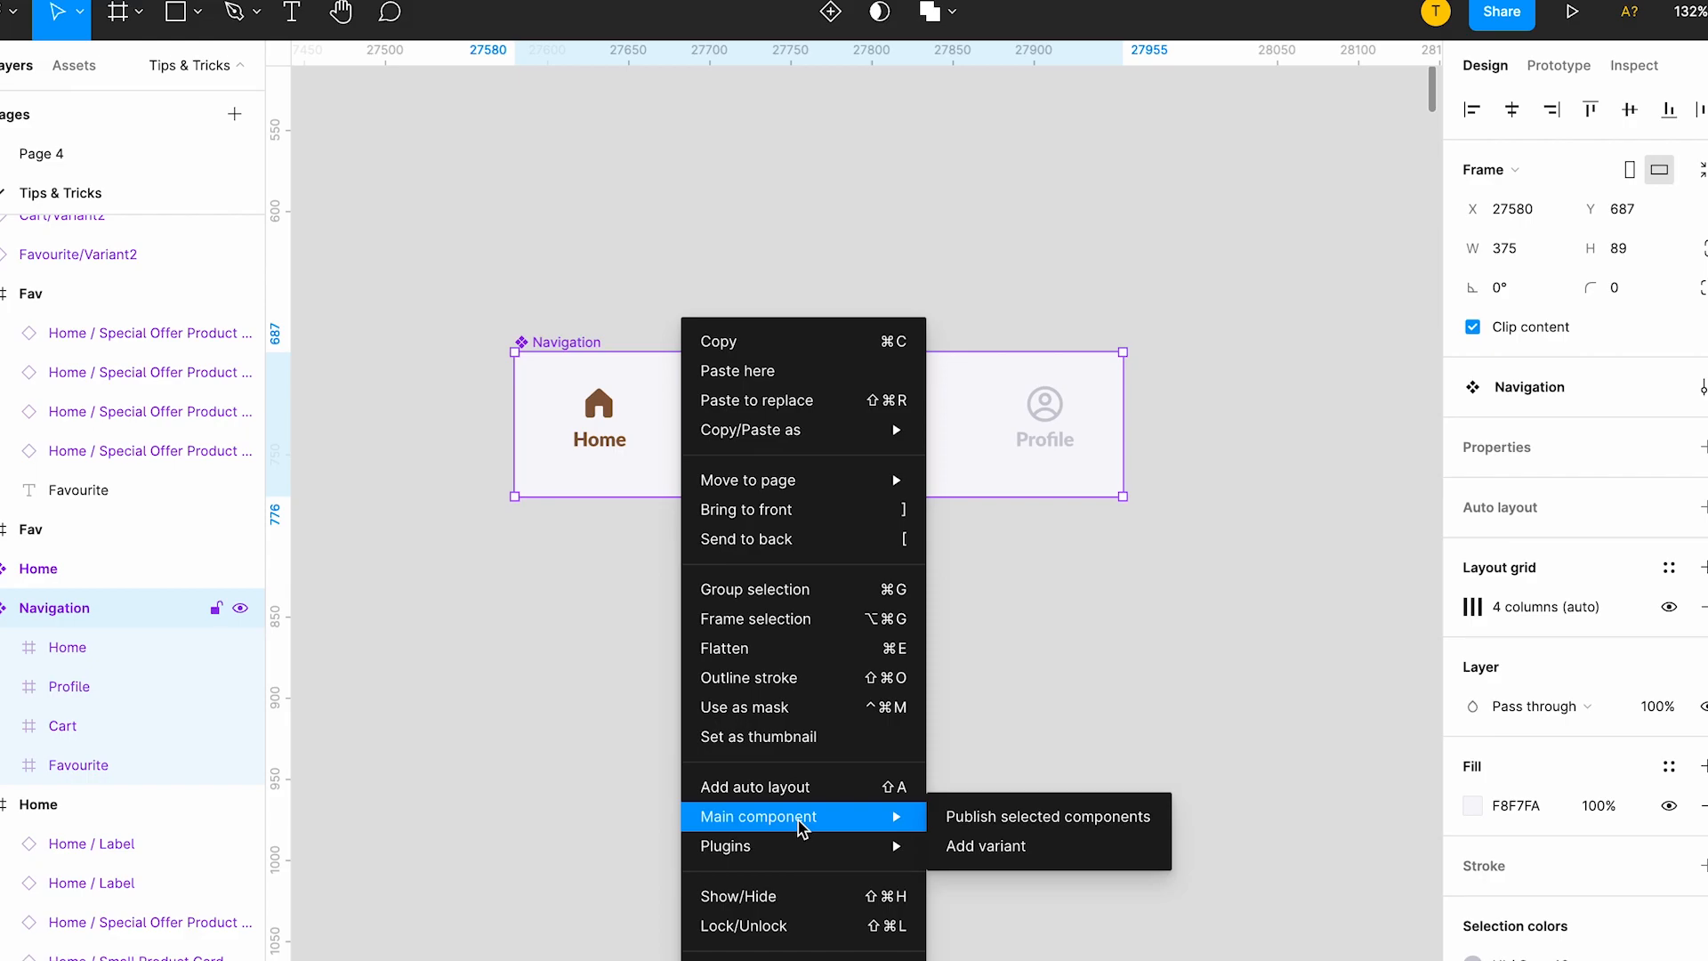
click(962, 861)
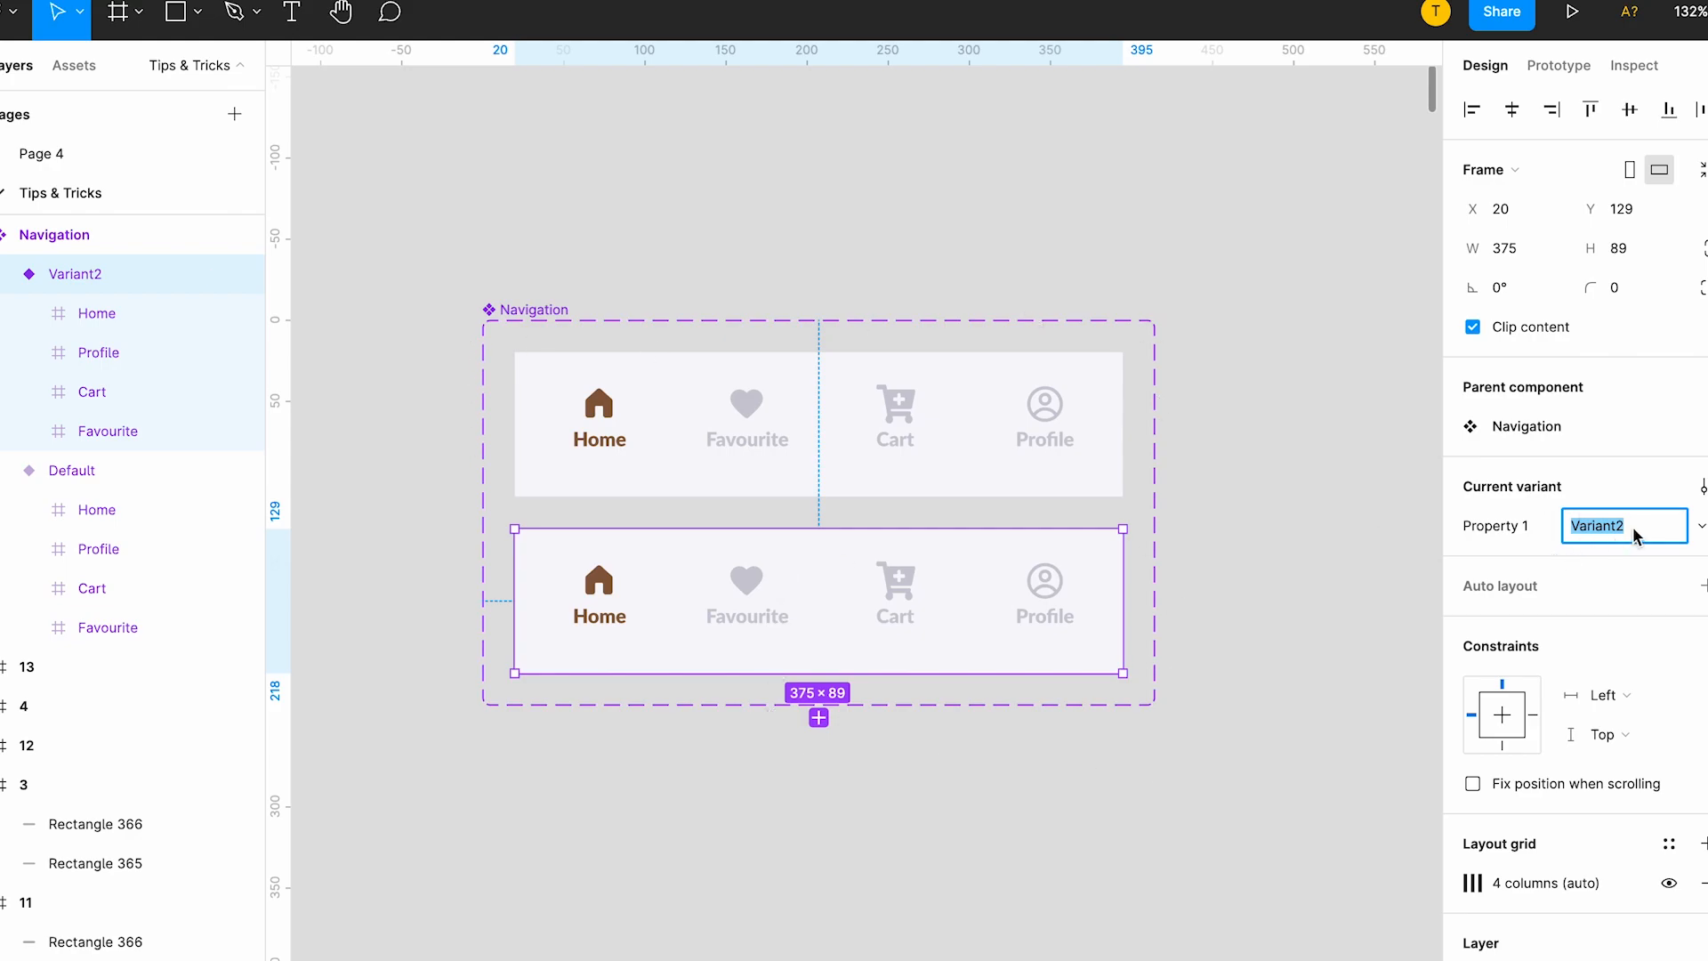
text(Fav)
key(Return)
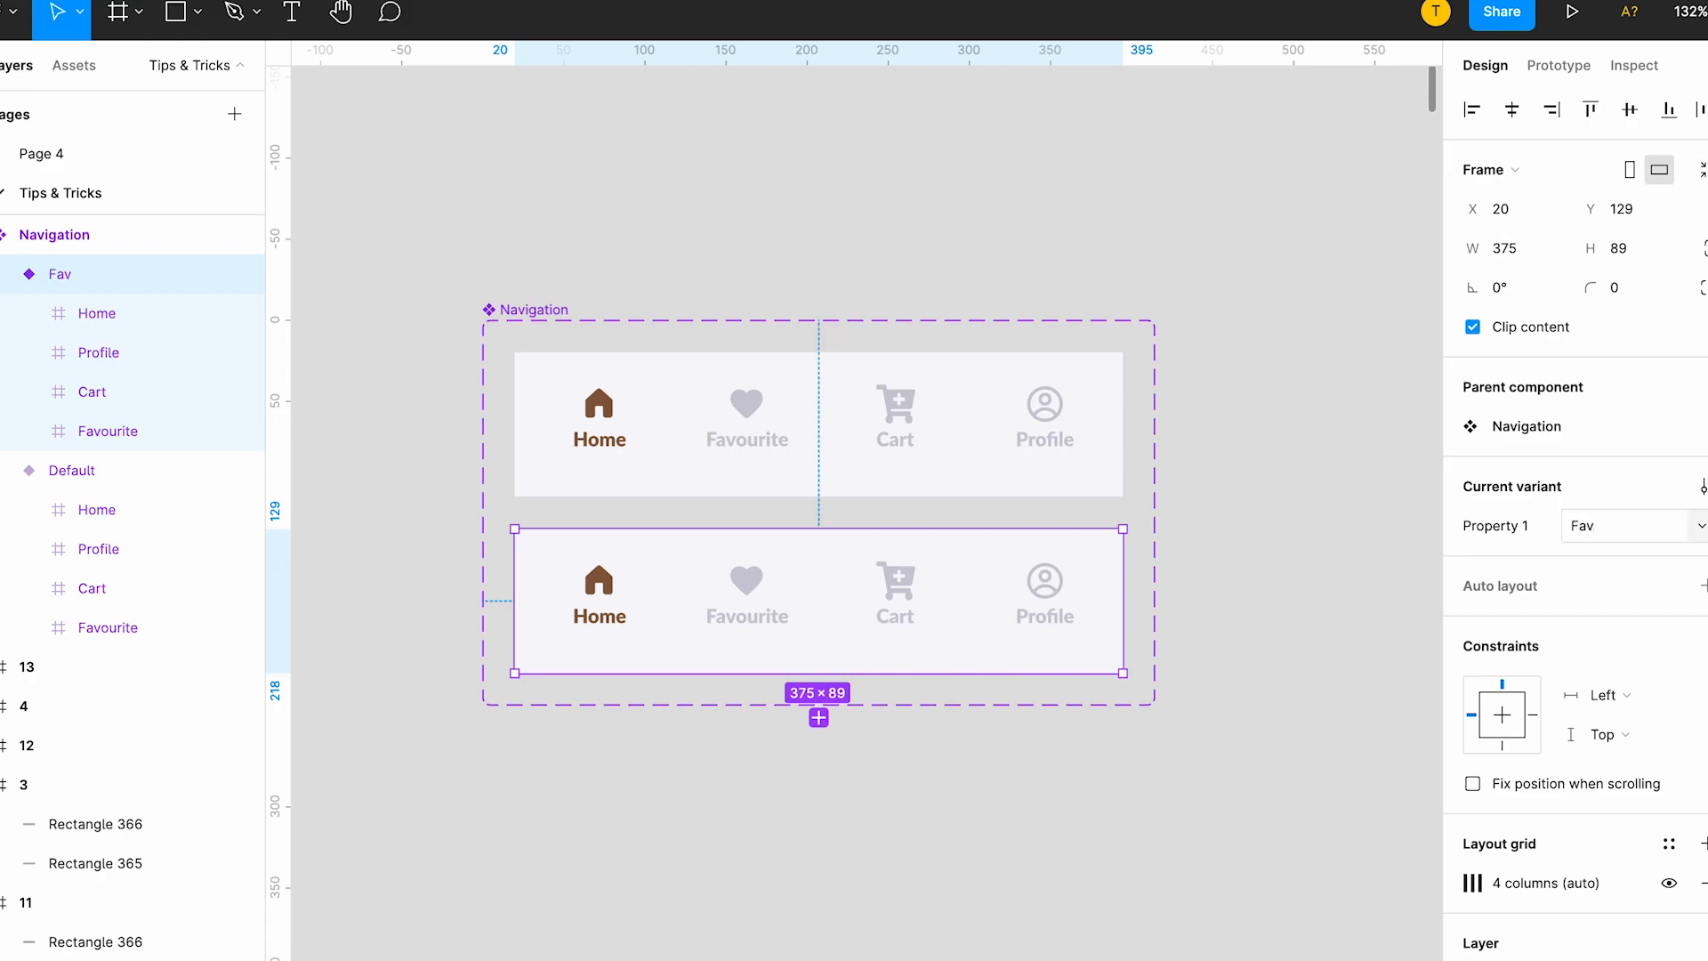
In the Fav variant, apply the Brown colour style to the Favourite item and the Default gray style to the Home item.
double_click(763, 582)
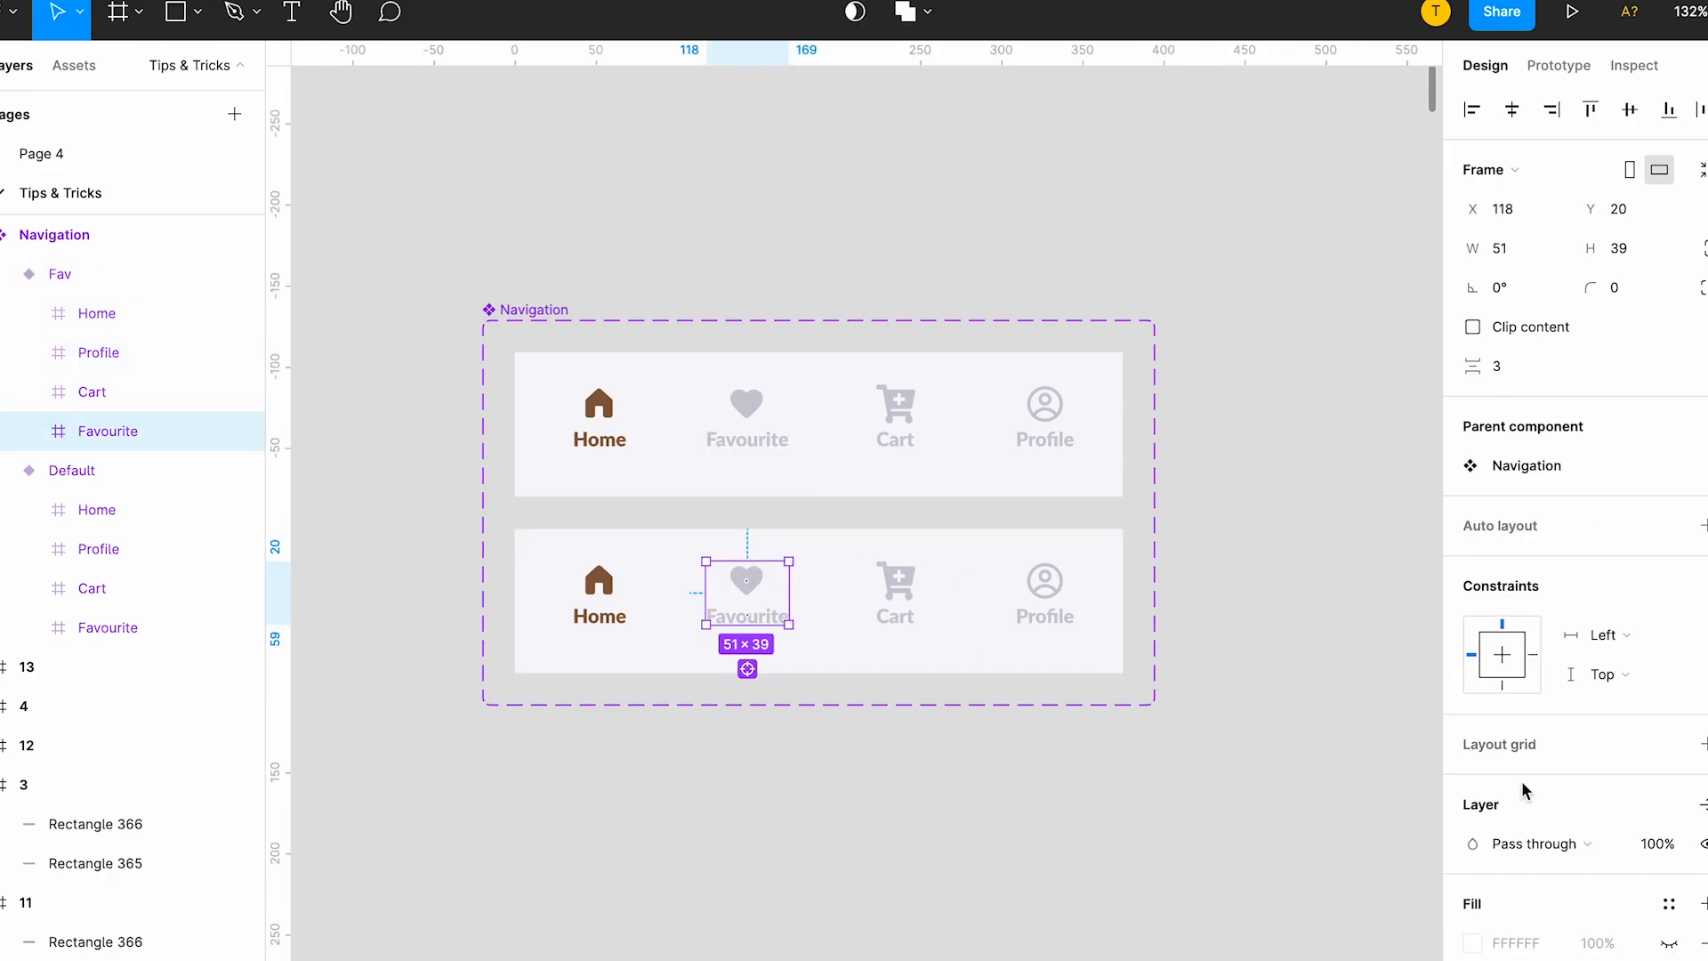
scroll(1525, 789, down, 3)
click(1482, 833)
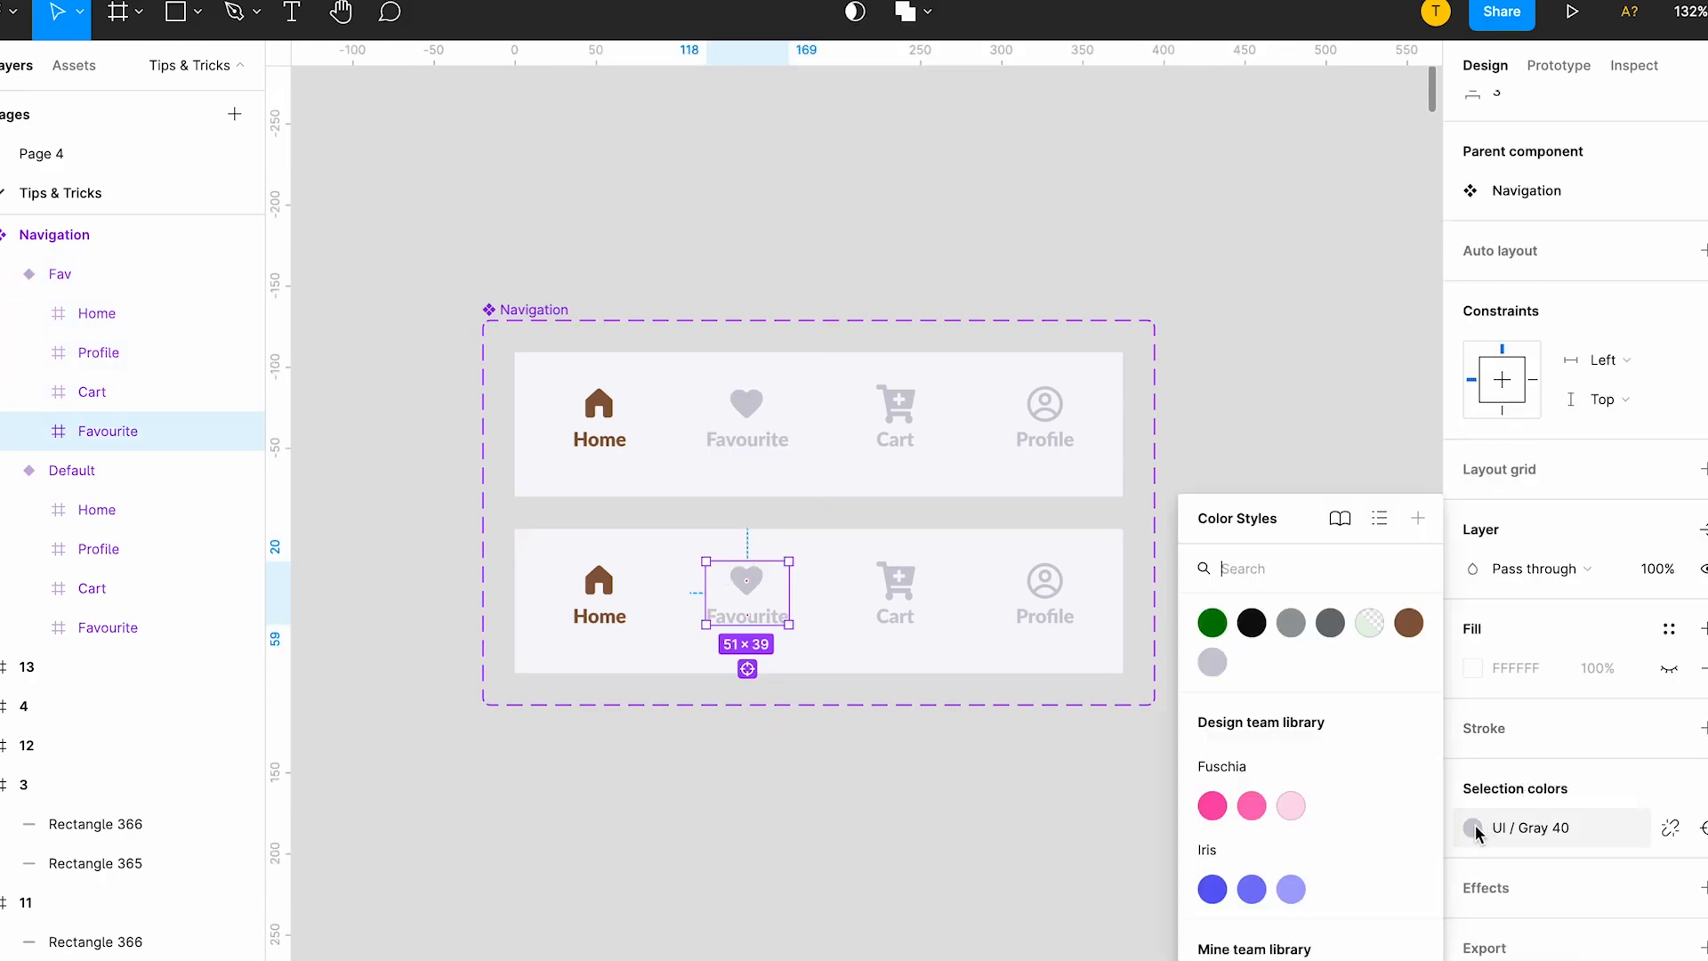
click(1406, 619)
click(608, 605)
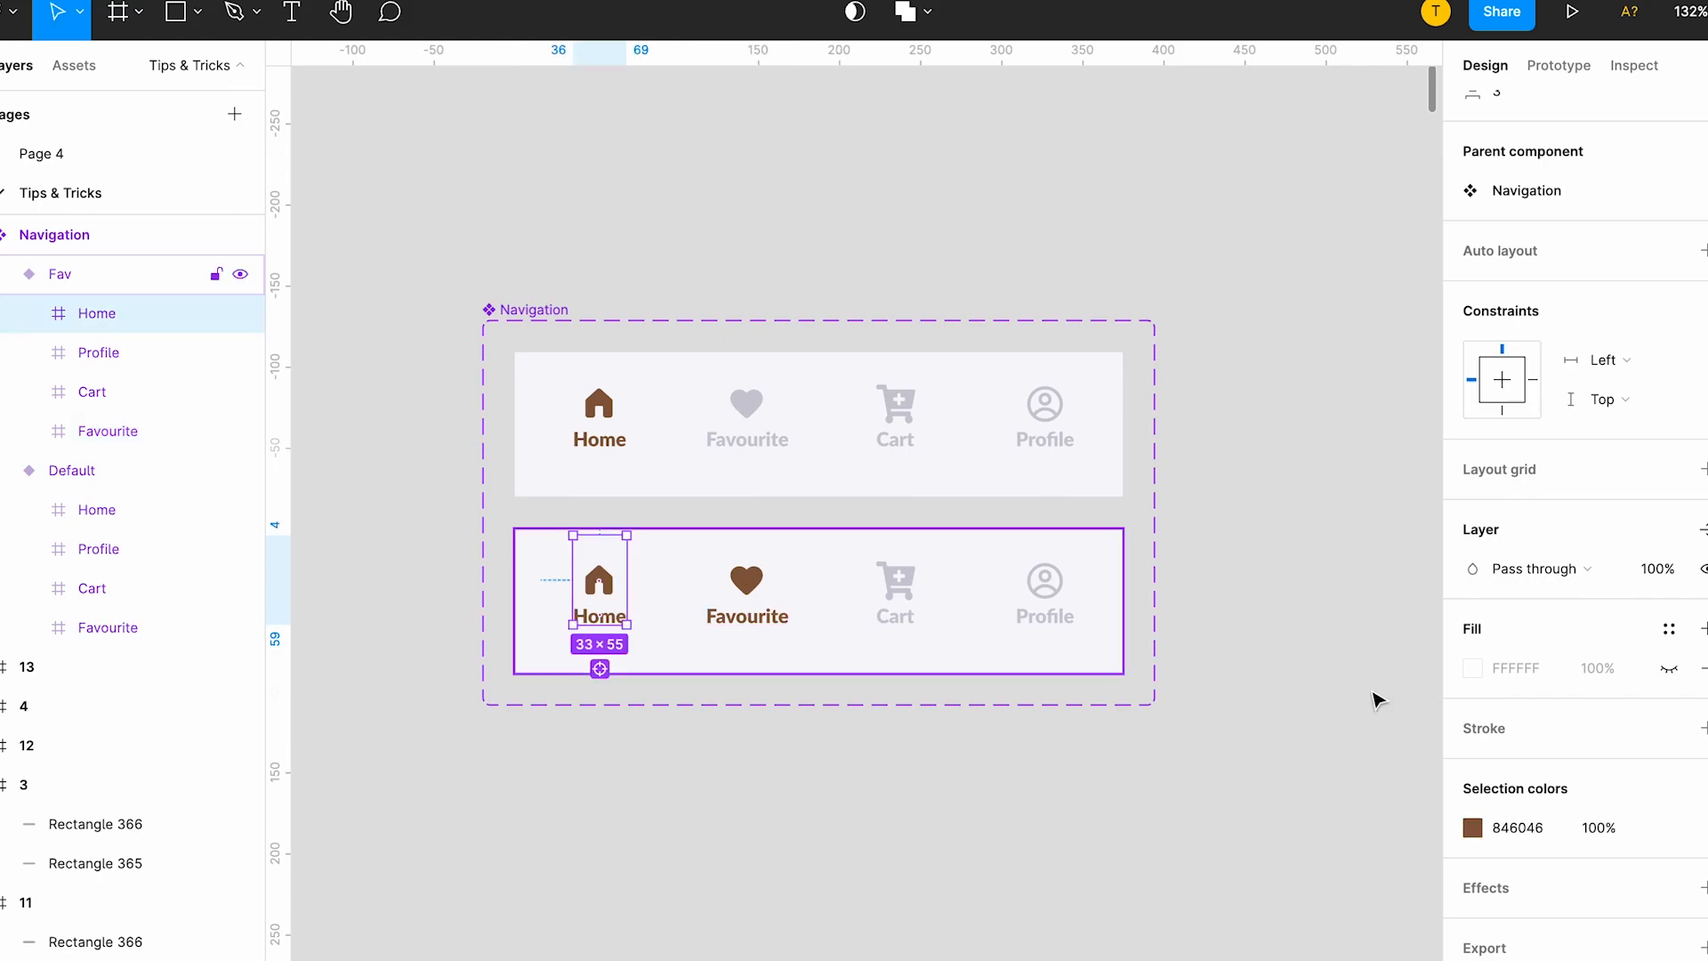
click(1472, 827)
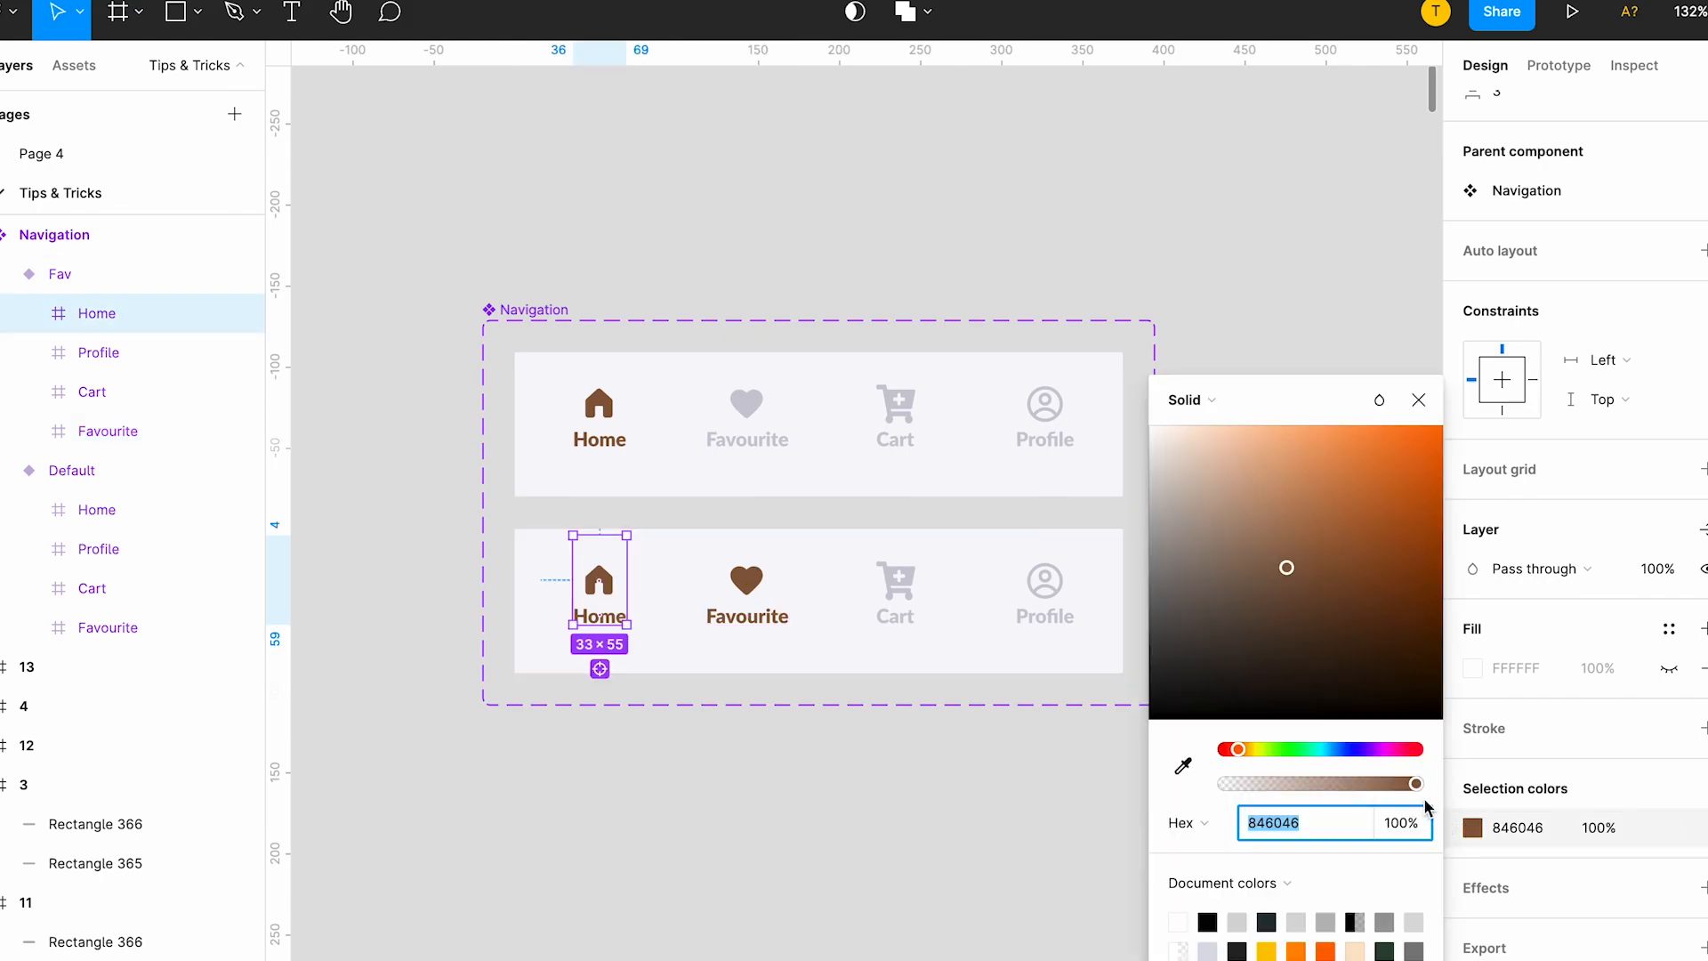
click(1669, 827)
click(1209, 662)
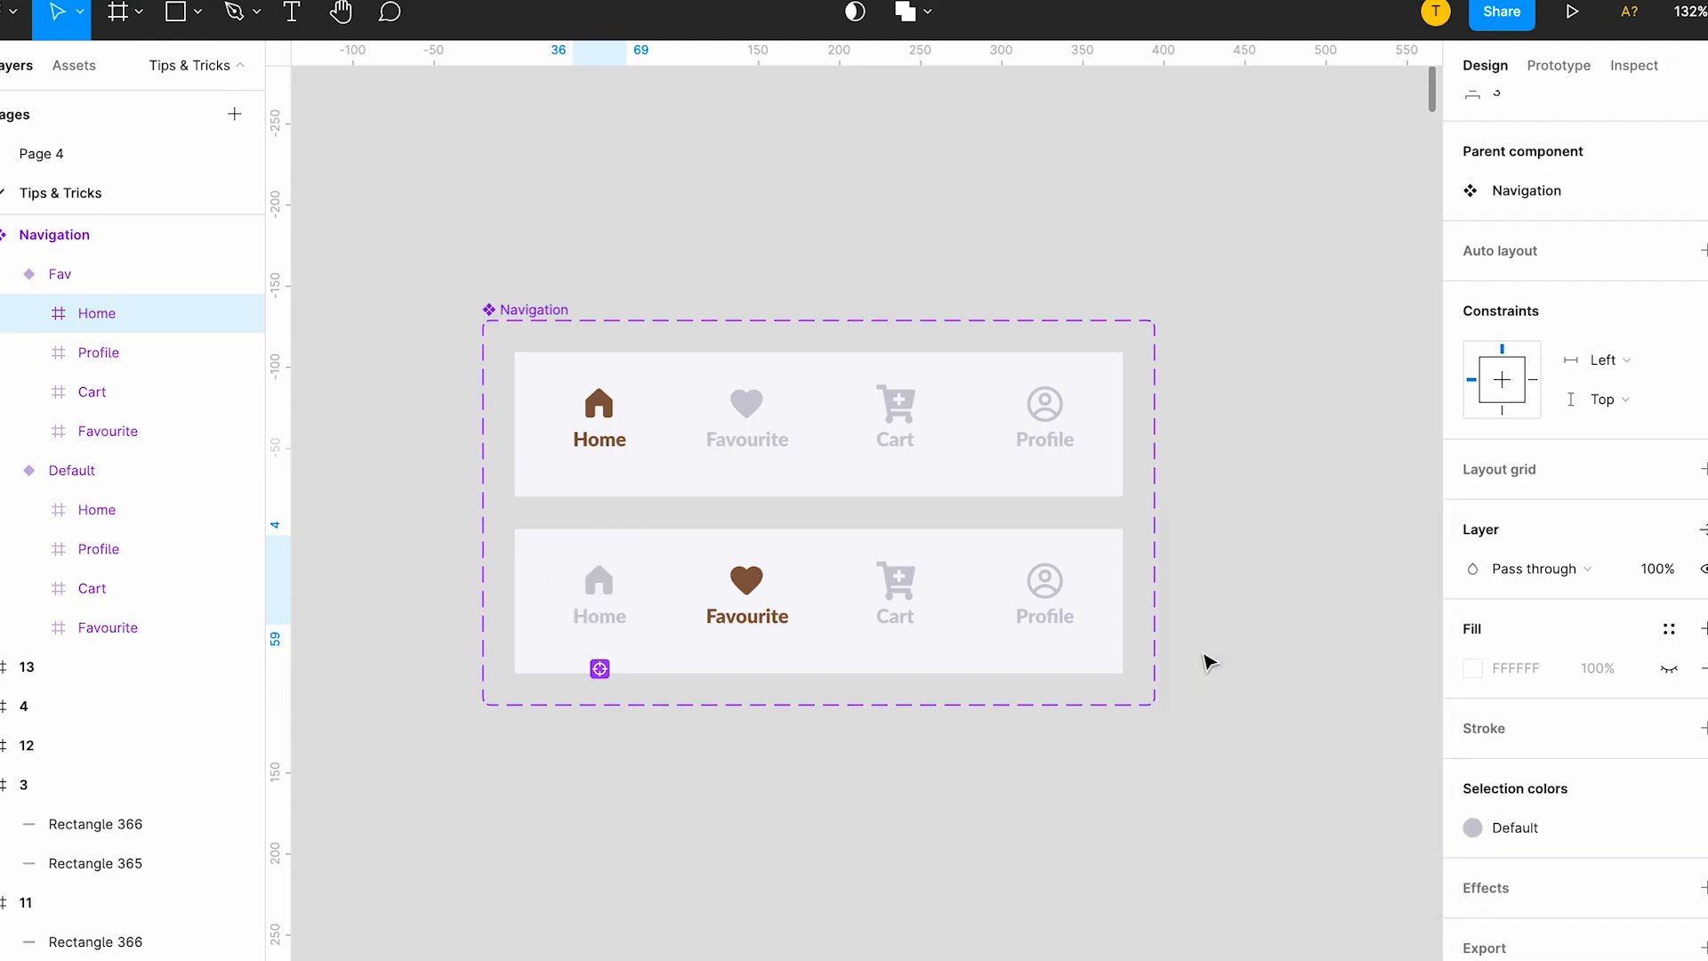
Add a third Navigation variant based on Fav and set its Property 1 value to Cart.
click(776, 786)
click(801, 561)
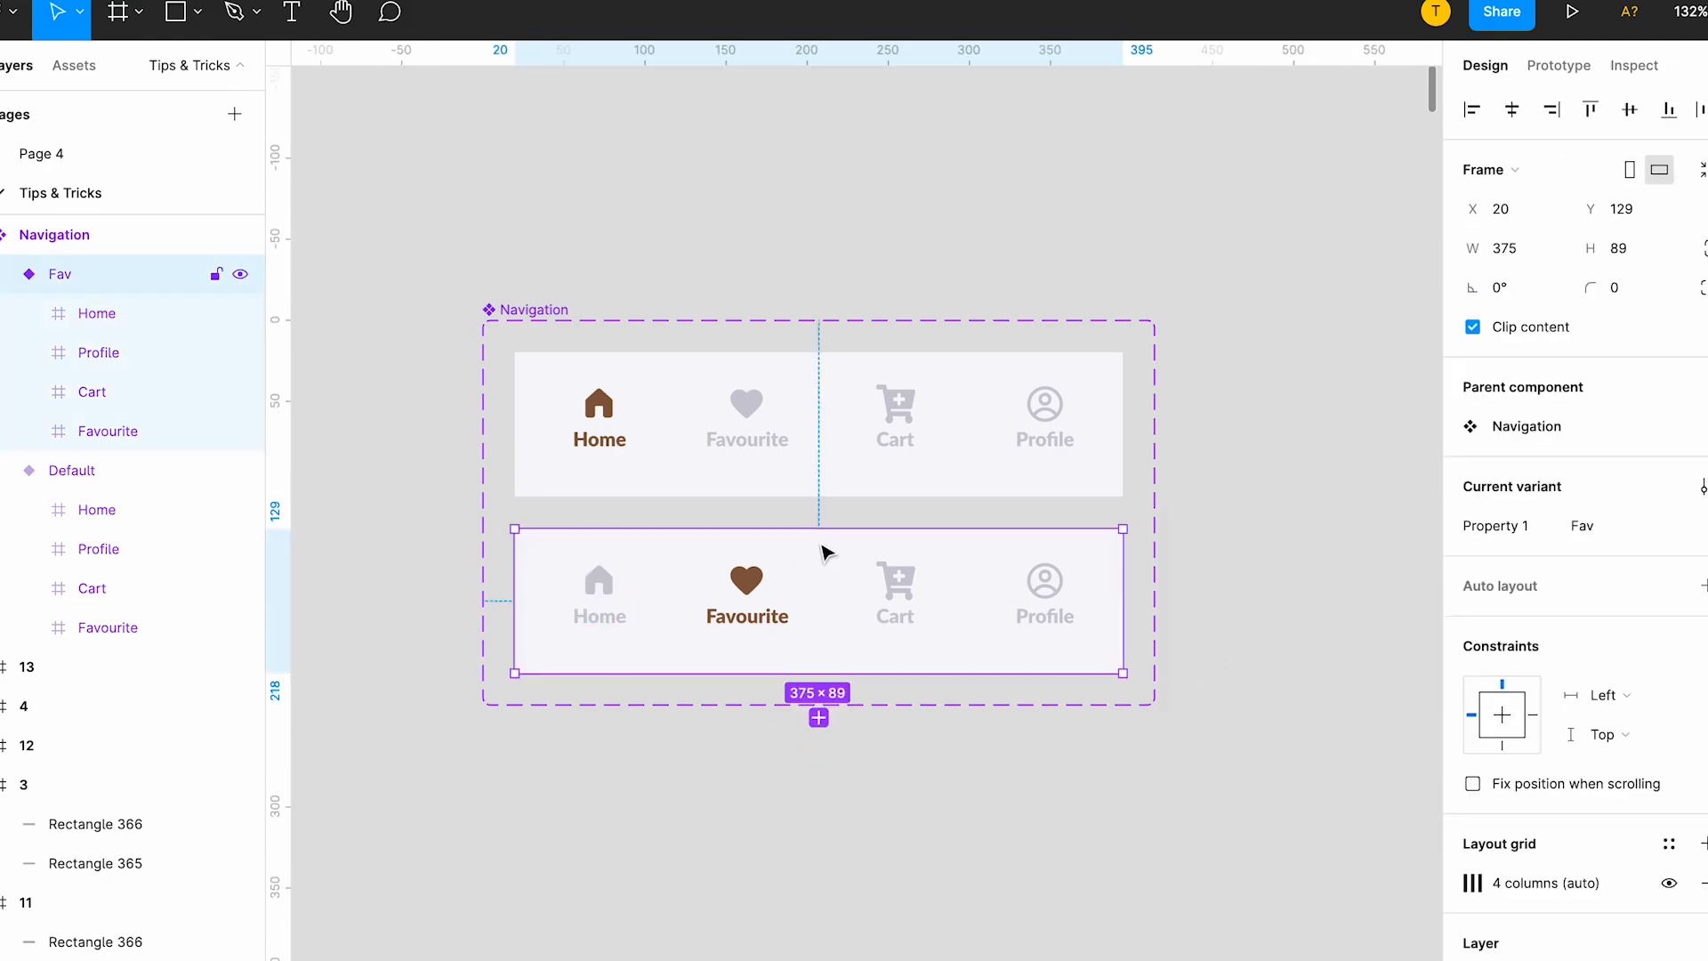
click(820, 717)
scroll(738, 567, down, 3)
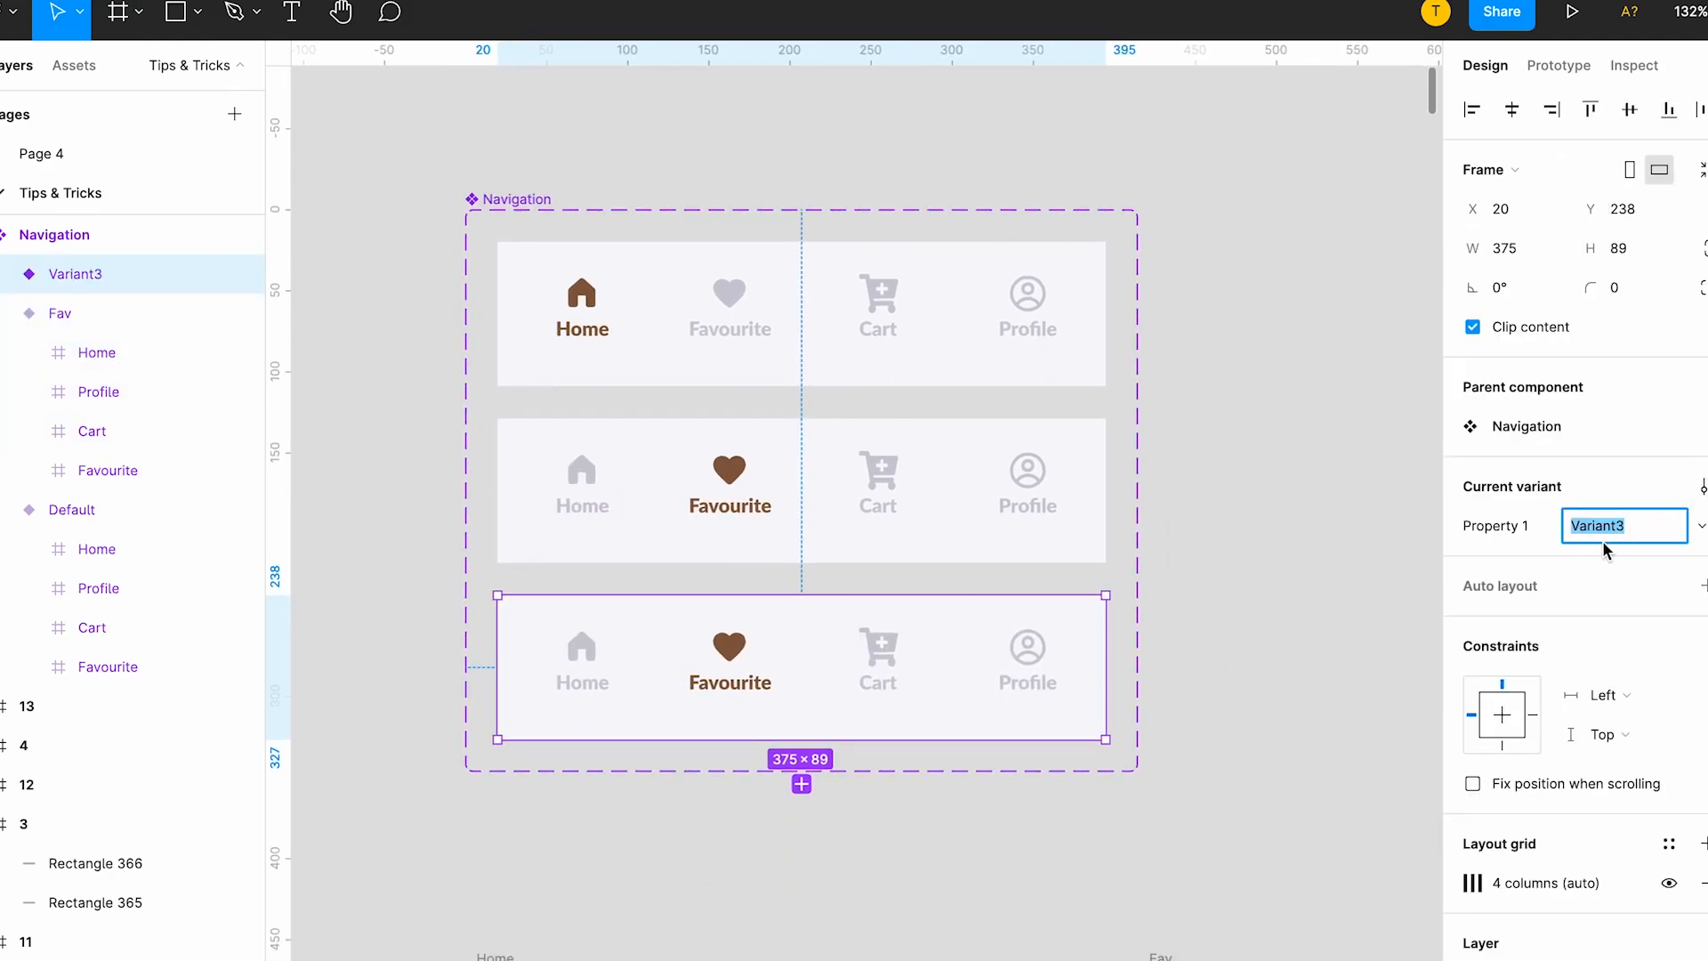
text(Cart)
key(Return)
In the Cart variant, apply the Brown colour style to the Cart item and the Default gray style to the Favourite item.
click(870, 646)
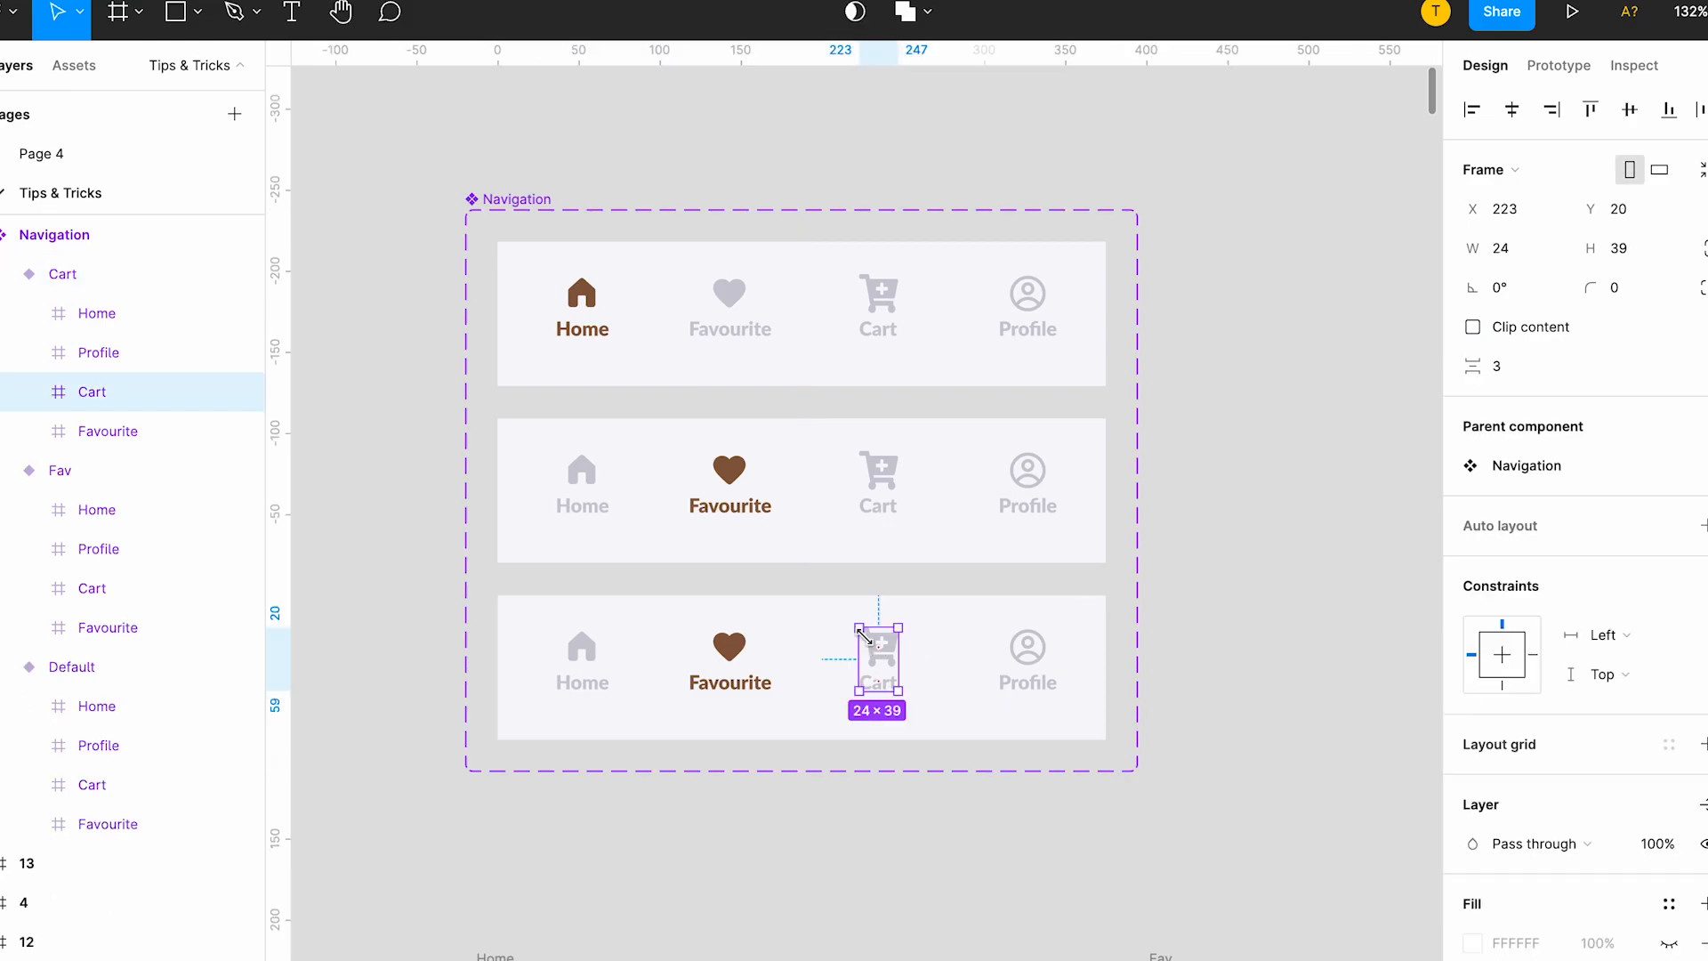
scroll(1645, 885, down, 3)
click(1669, 773)
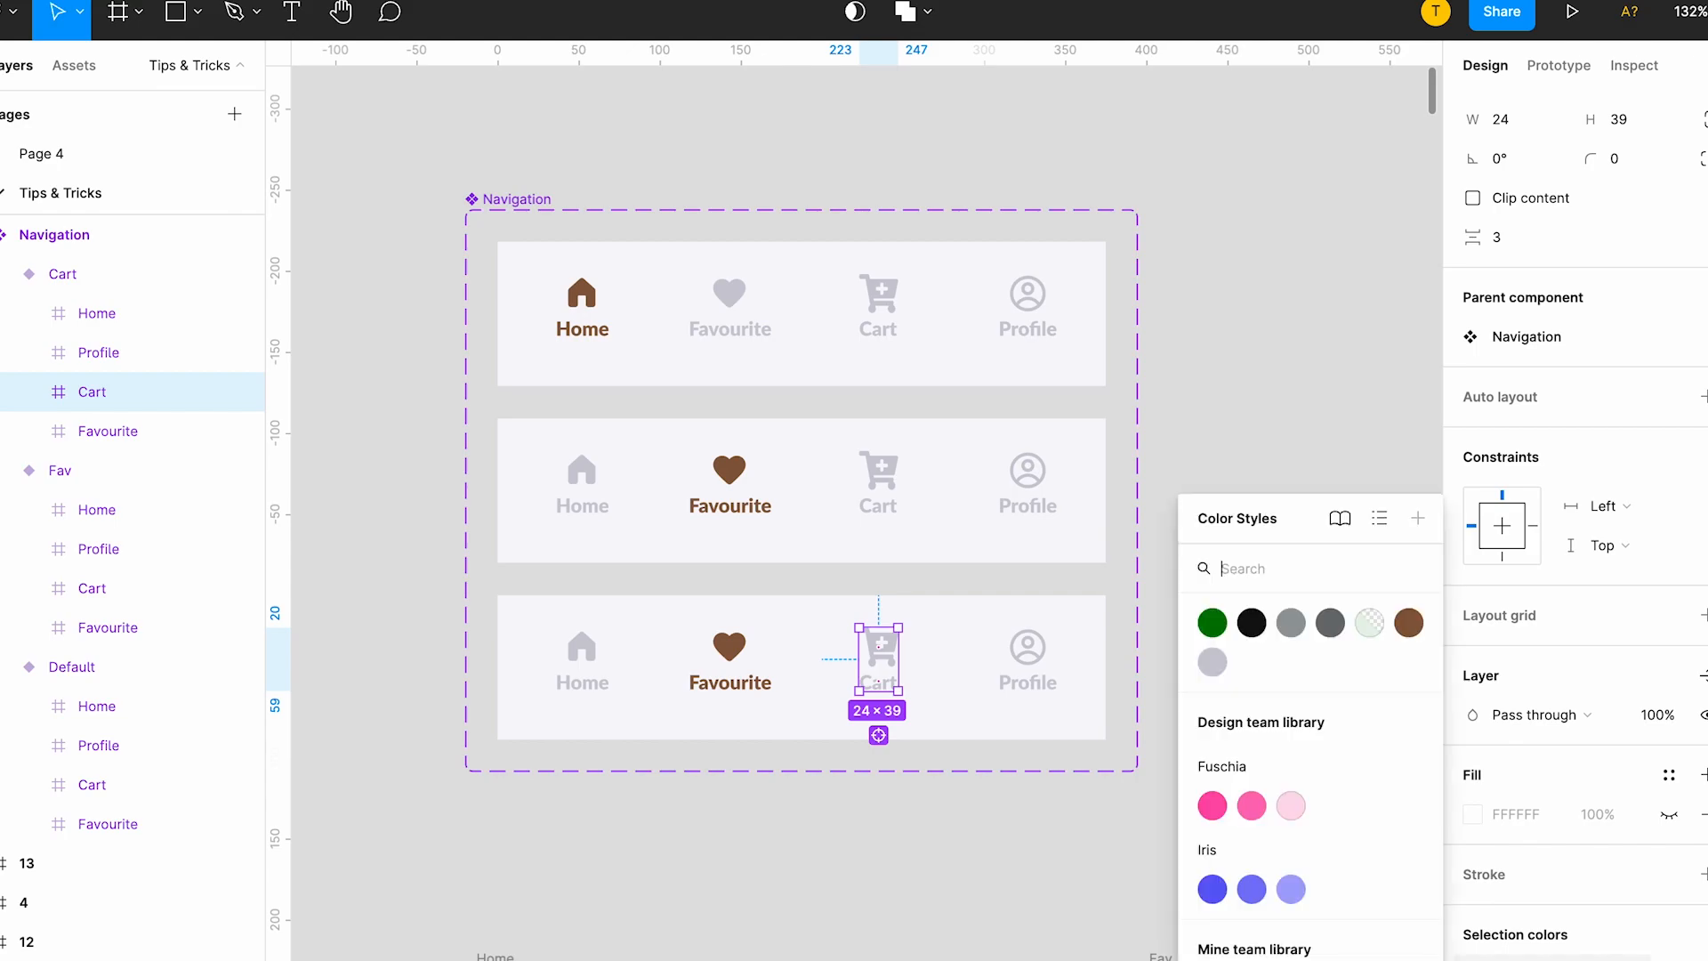
click(1408, 622)
click(726, 658)
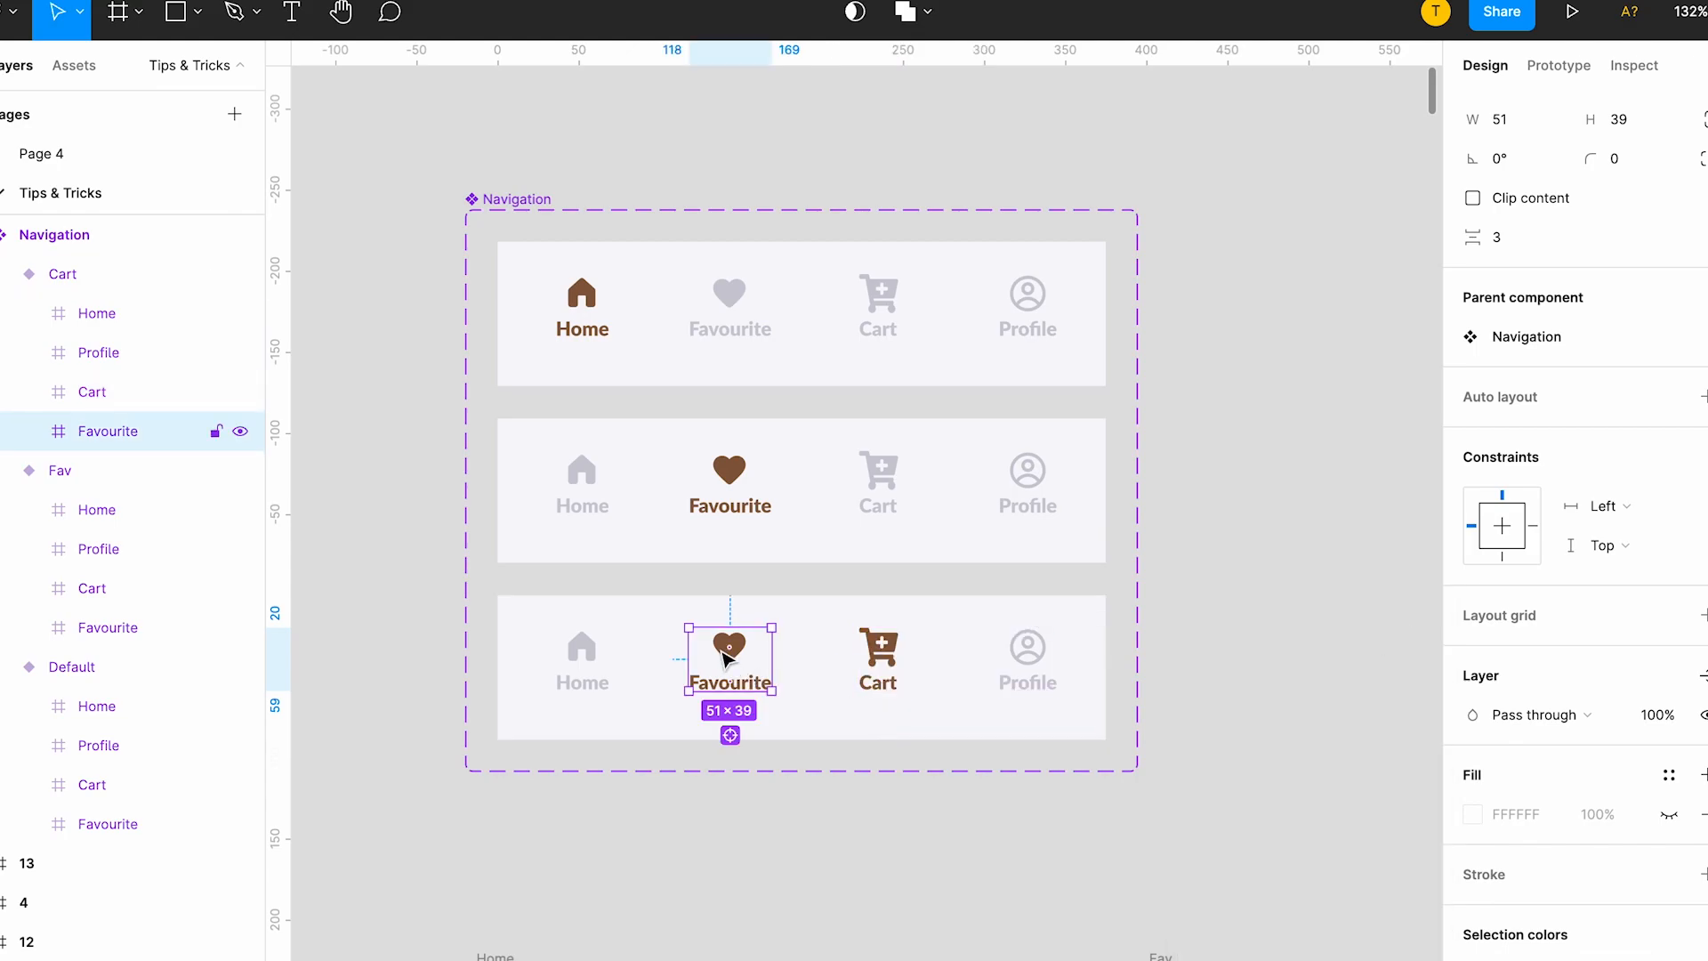
scroll(1391, 789, down, 4)
scroll(1481, 833, down, 2)
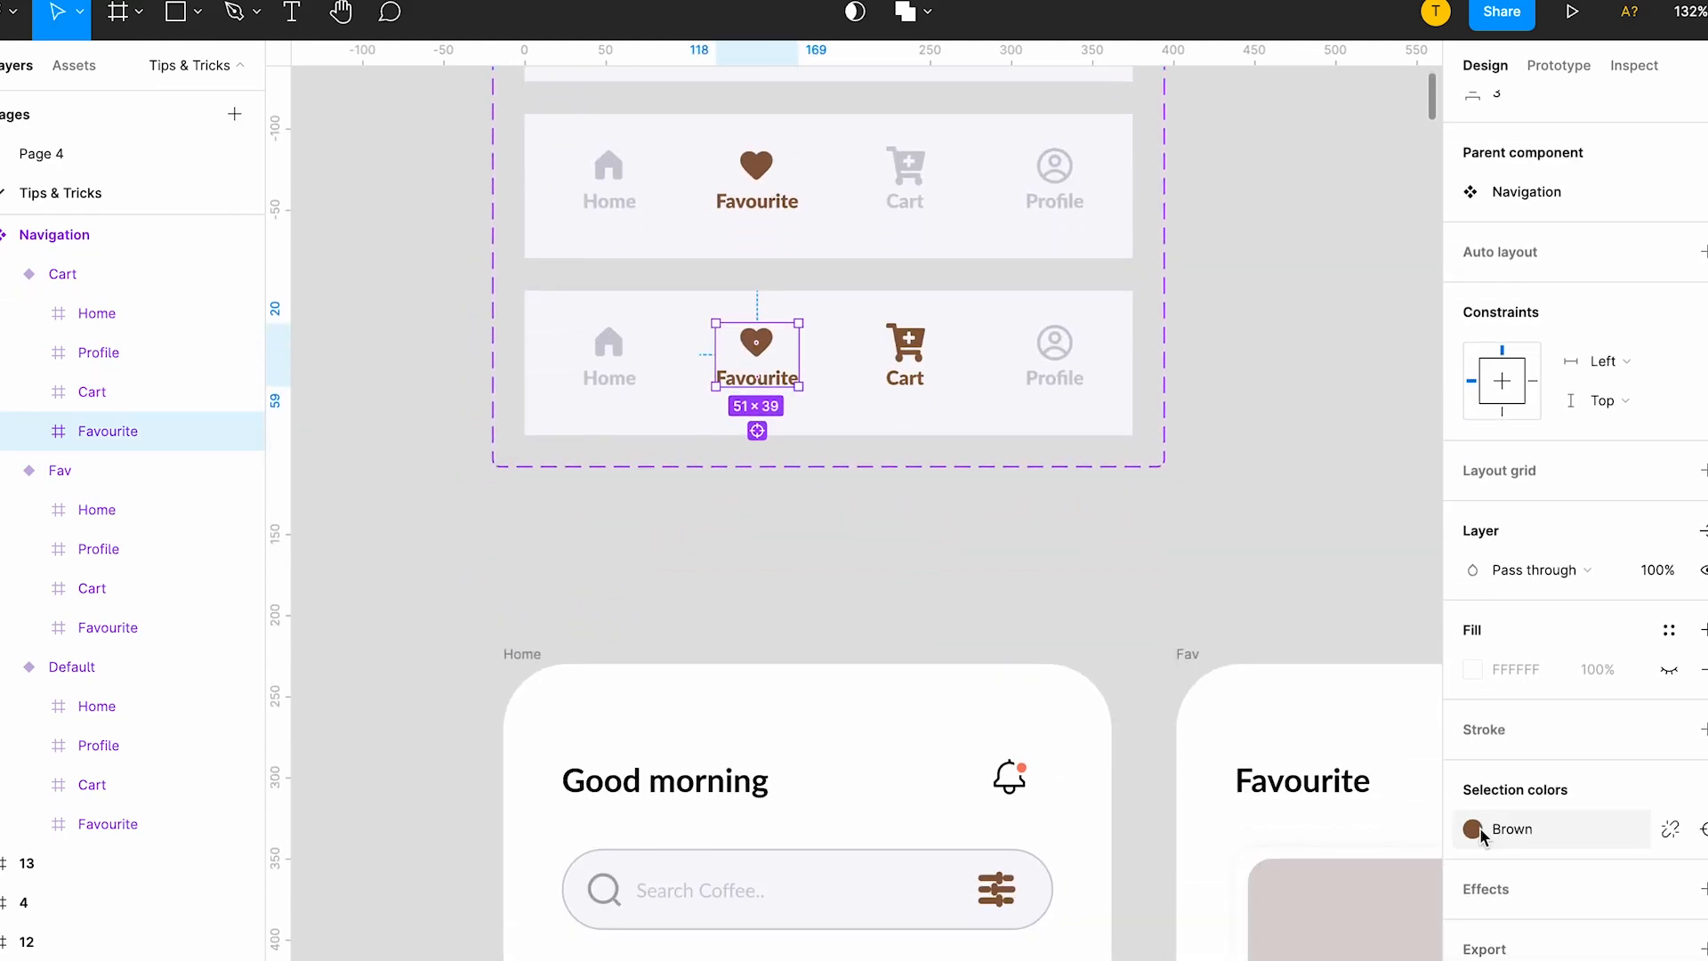
click(1473, 829)
click(1212, 665)
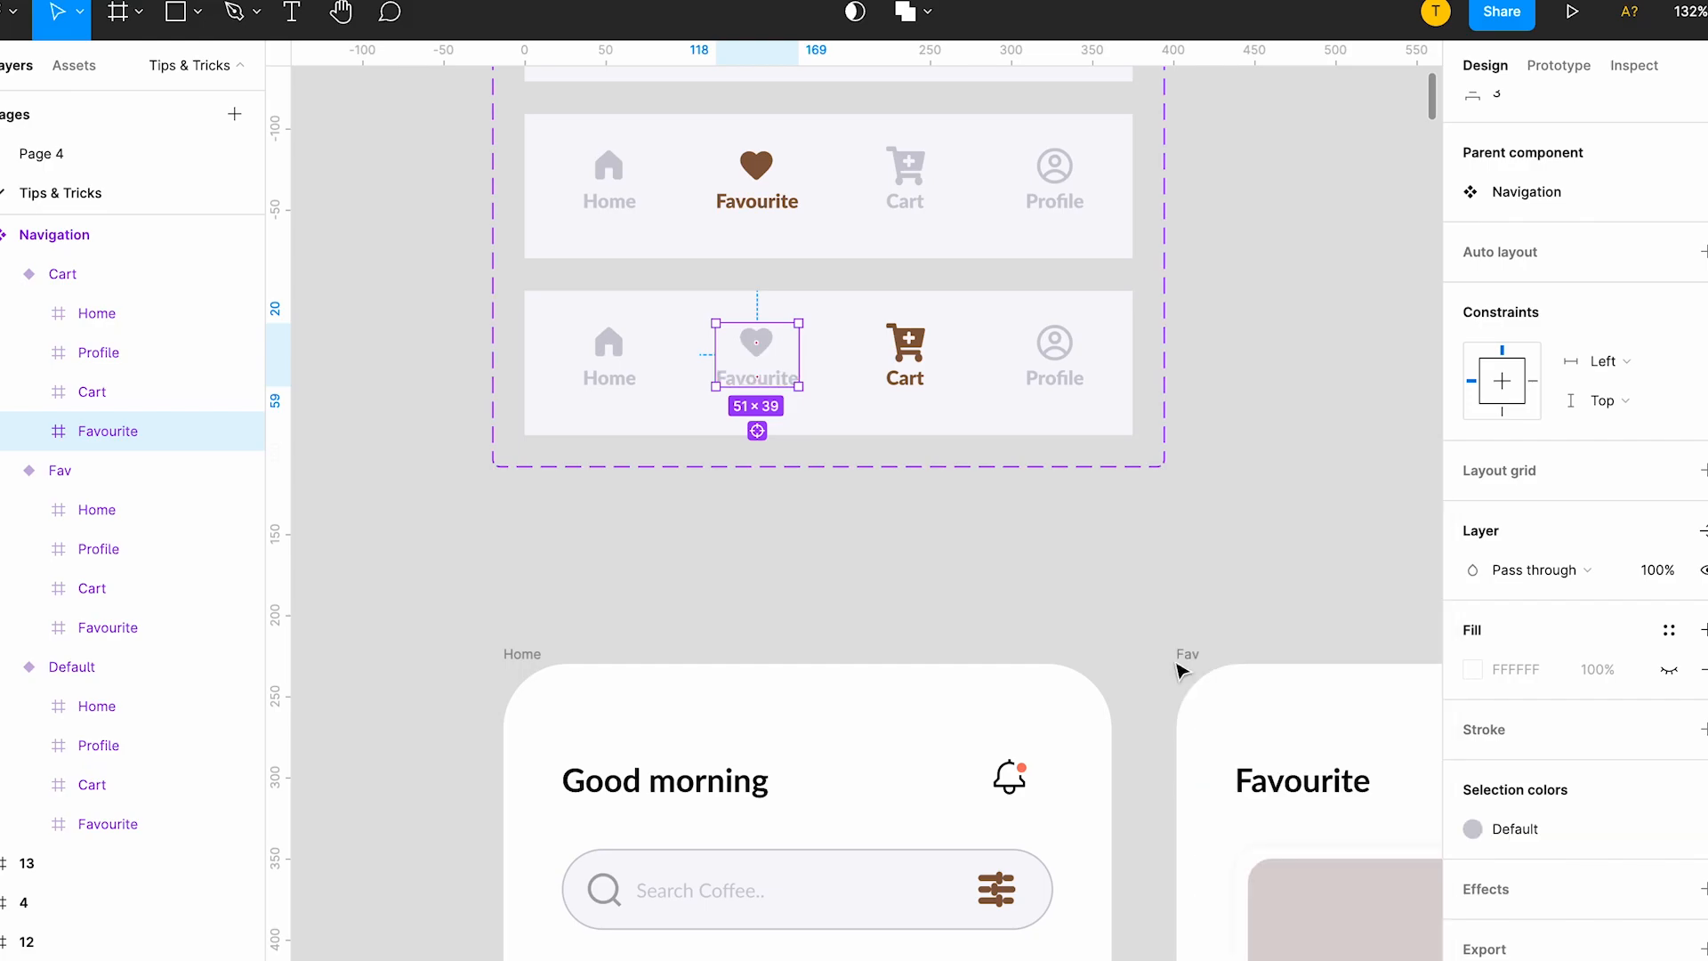
Move the Navigation component set further up, away from the screen frames below it.
scroll(1219, 678, down, 5)
scroll(808, 503, up, 2)
click(674, 477)
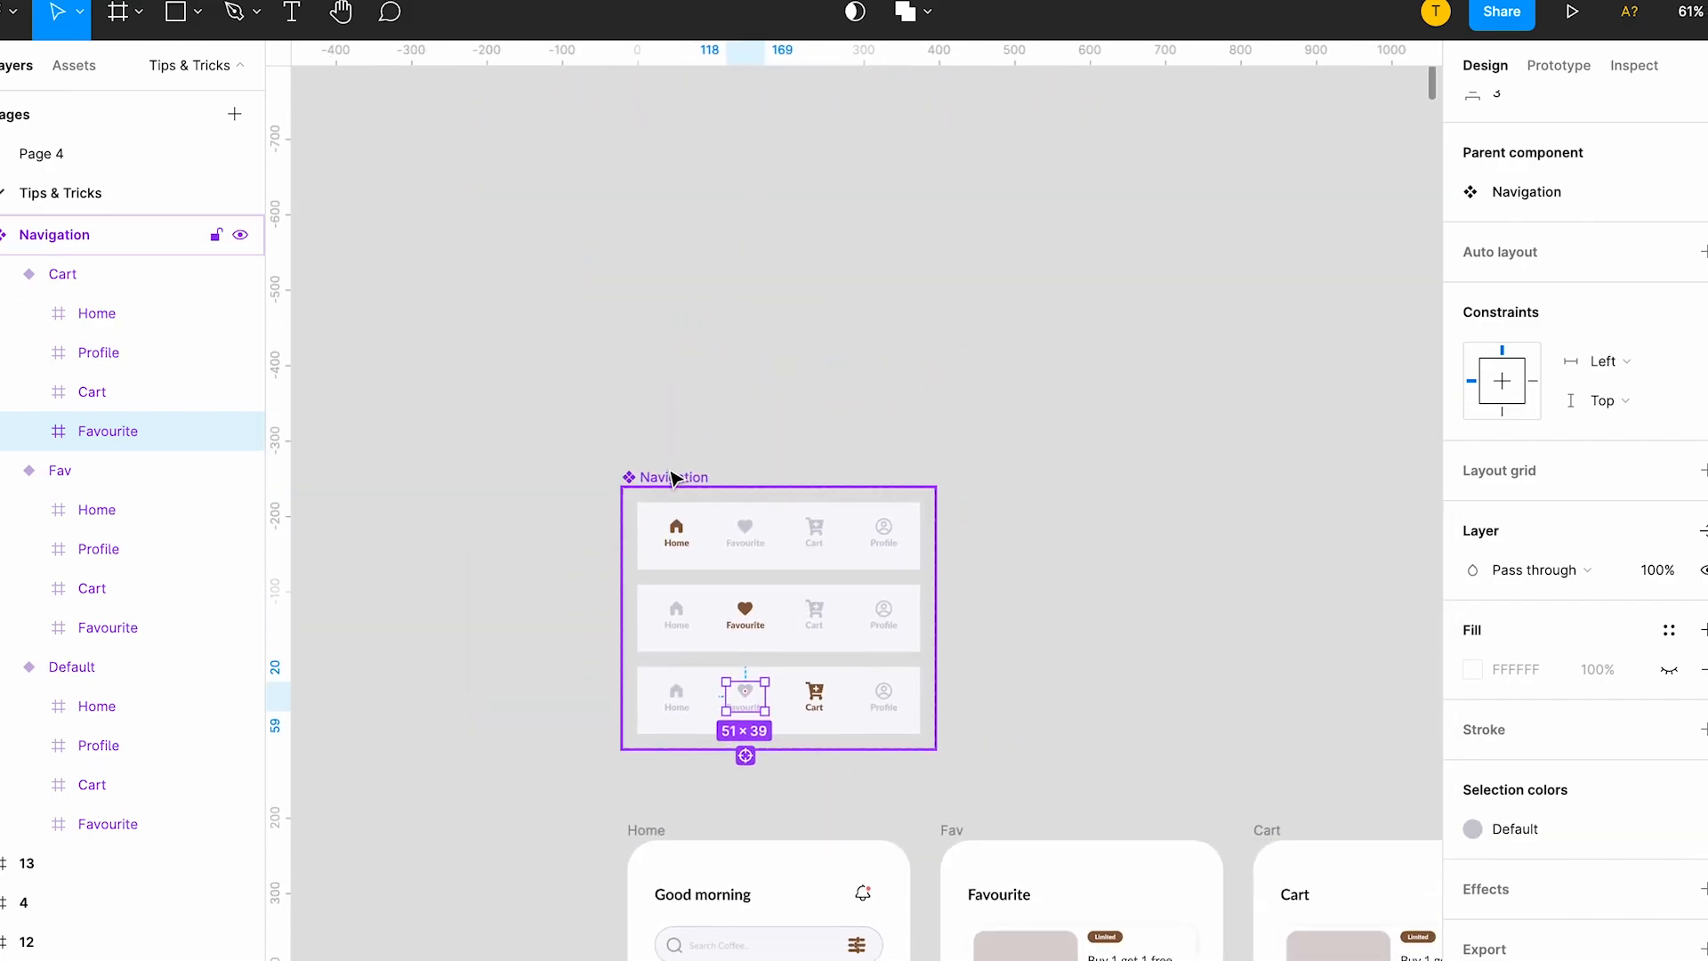
drag(674, 476, 674, 406)
Add a fourth Navigation variant based on Cart and set its Property 1 value to Profile.
click(1037, 572)
click(884, 614)
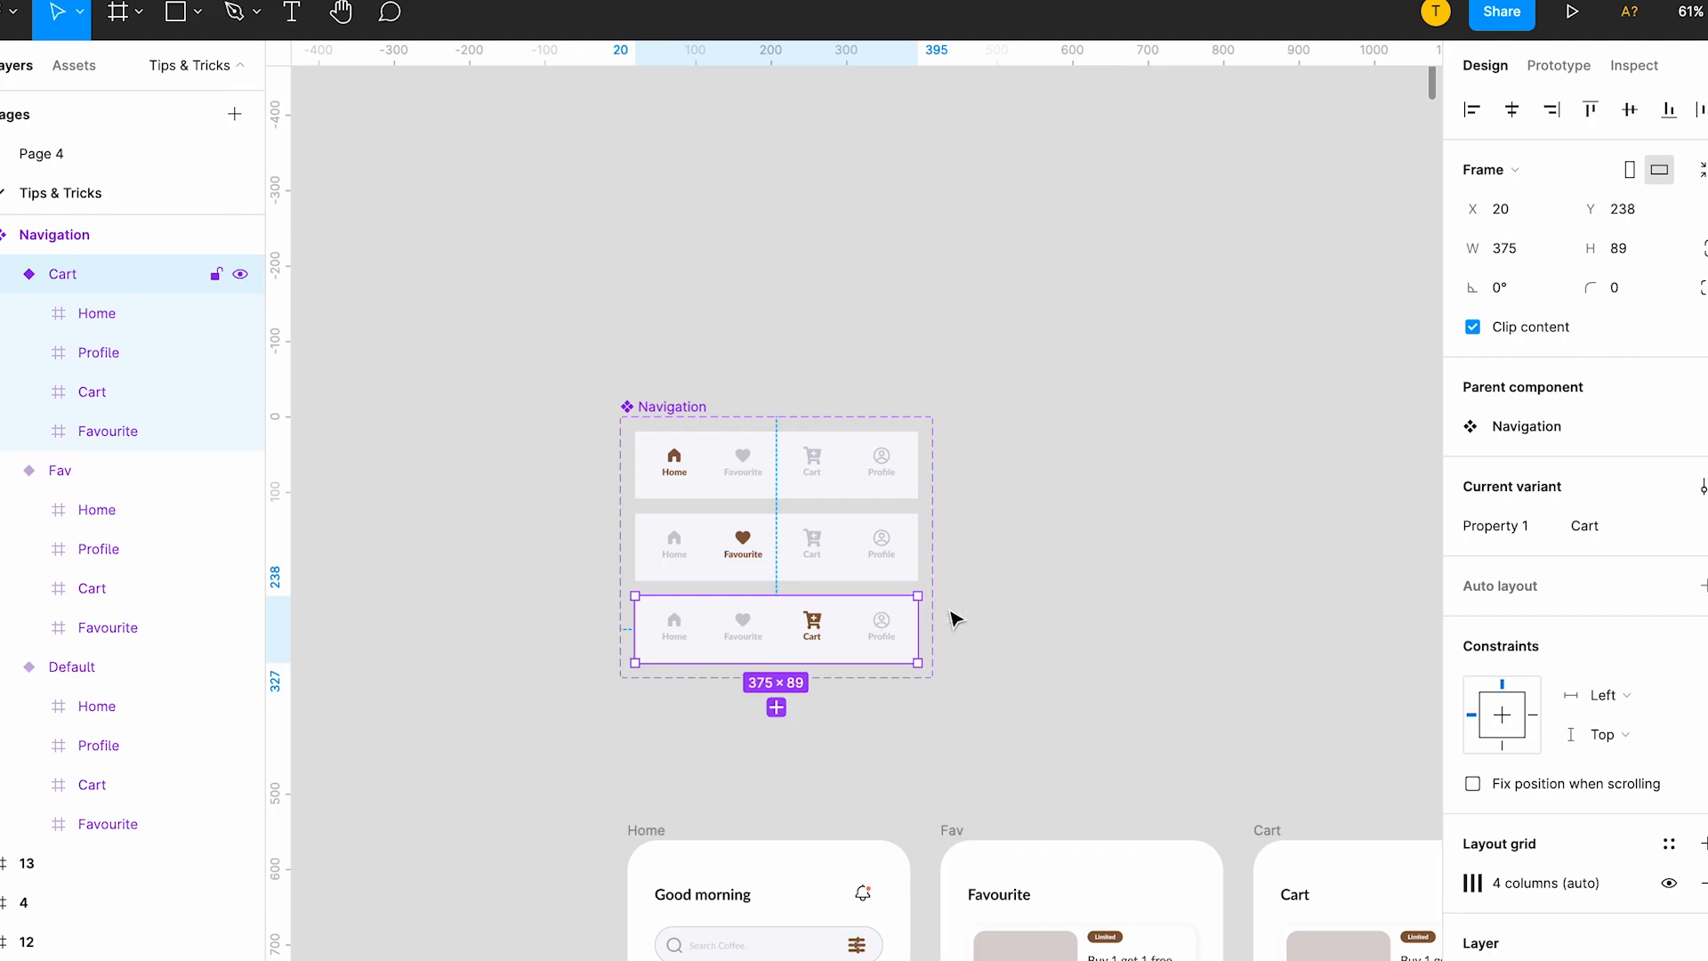
click(777, 706)
text(P)
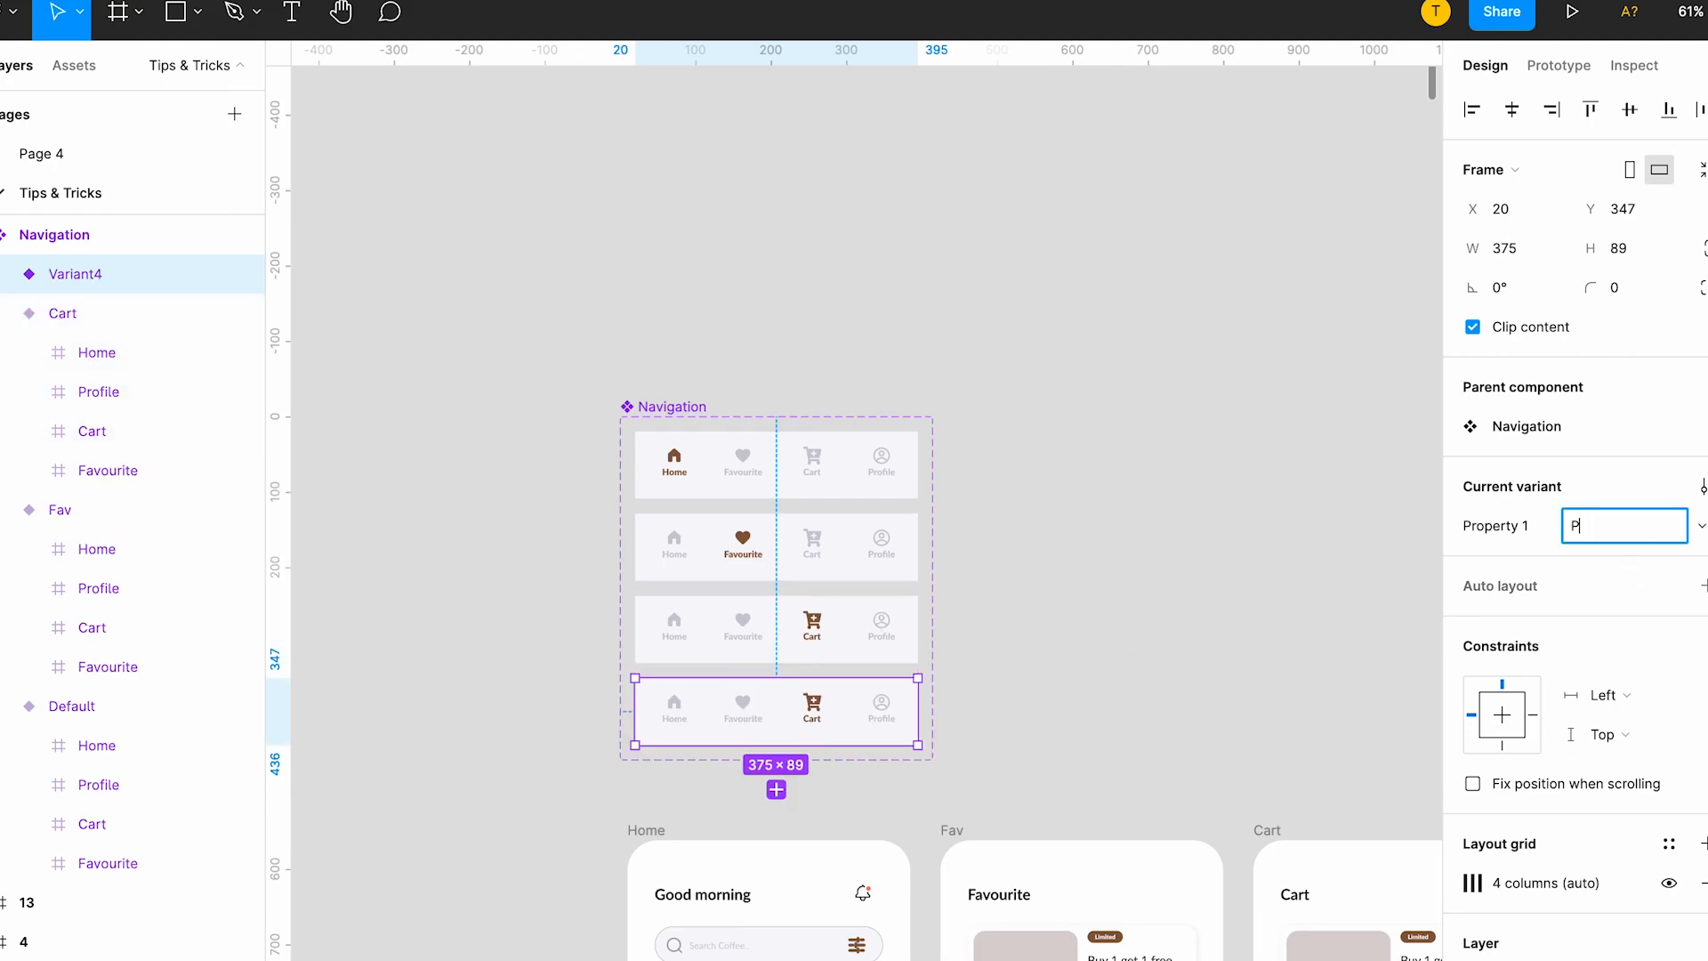
text(rofile)
key(Return)
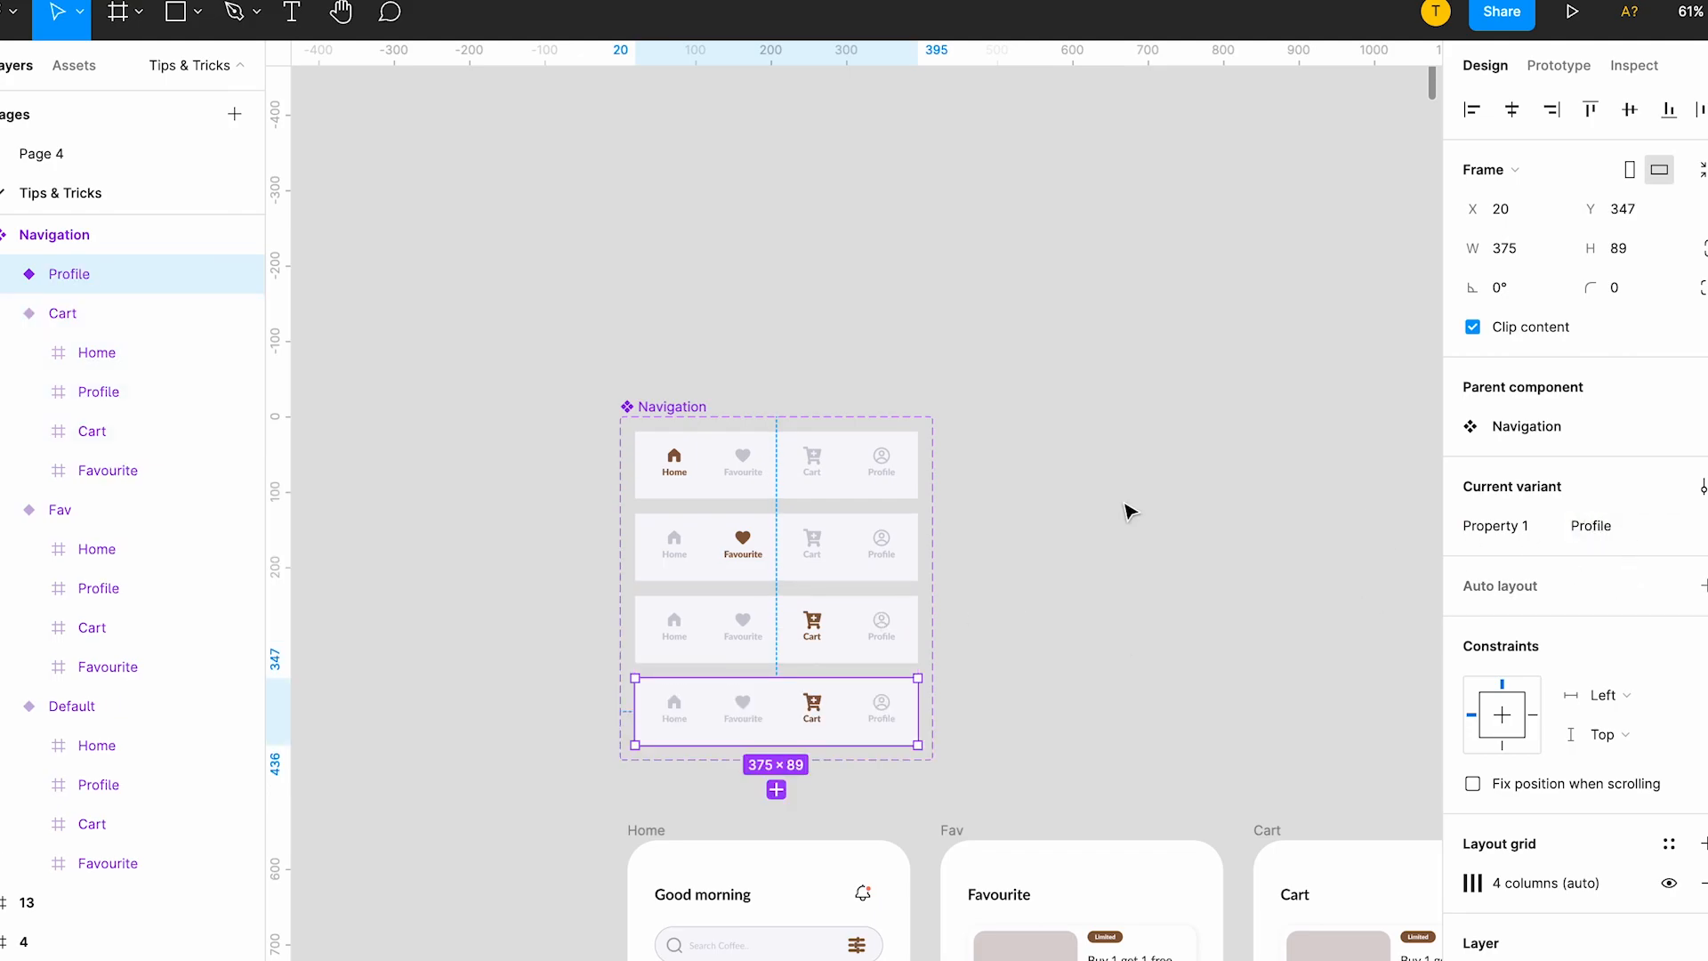
In the Profile variant, apply the Brown colour style to the Profile item and the Default gray style to the Cart item.
double_click(881, 721)
double_click(880, 719)
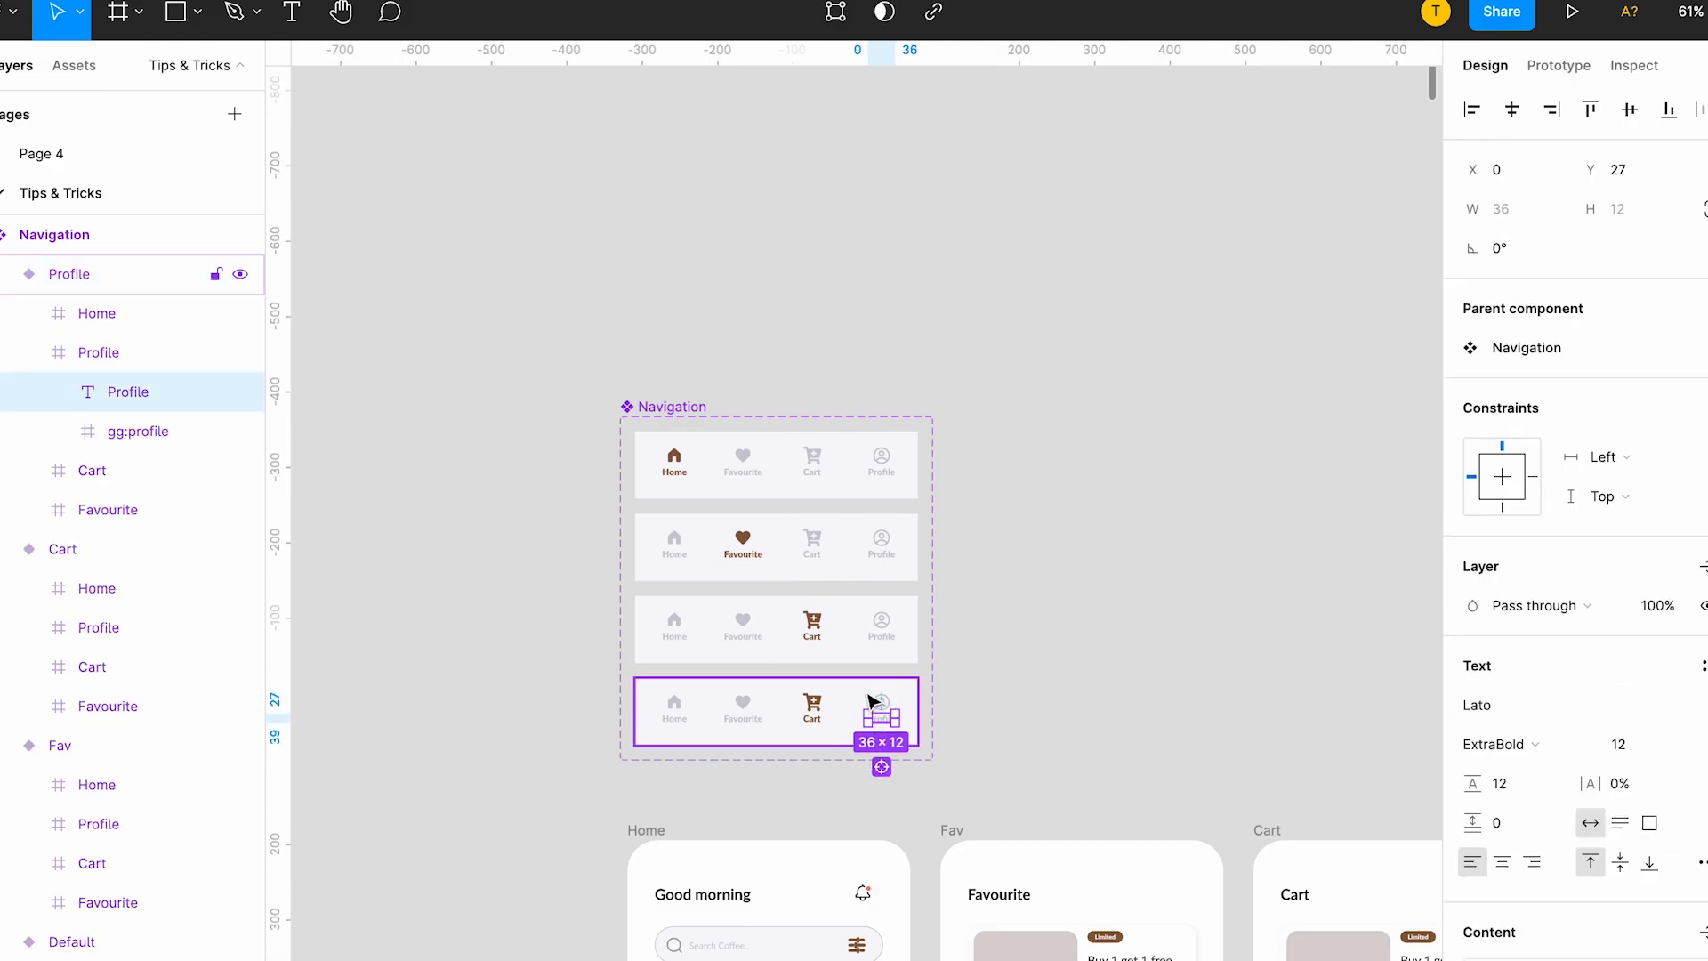
click(867, 696)
scroll(901, 707, up, 5)
click(883, 712)
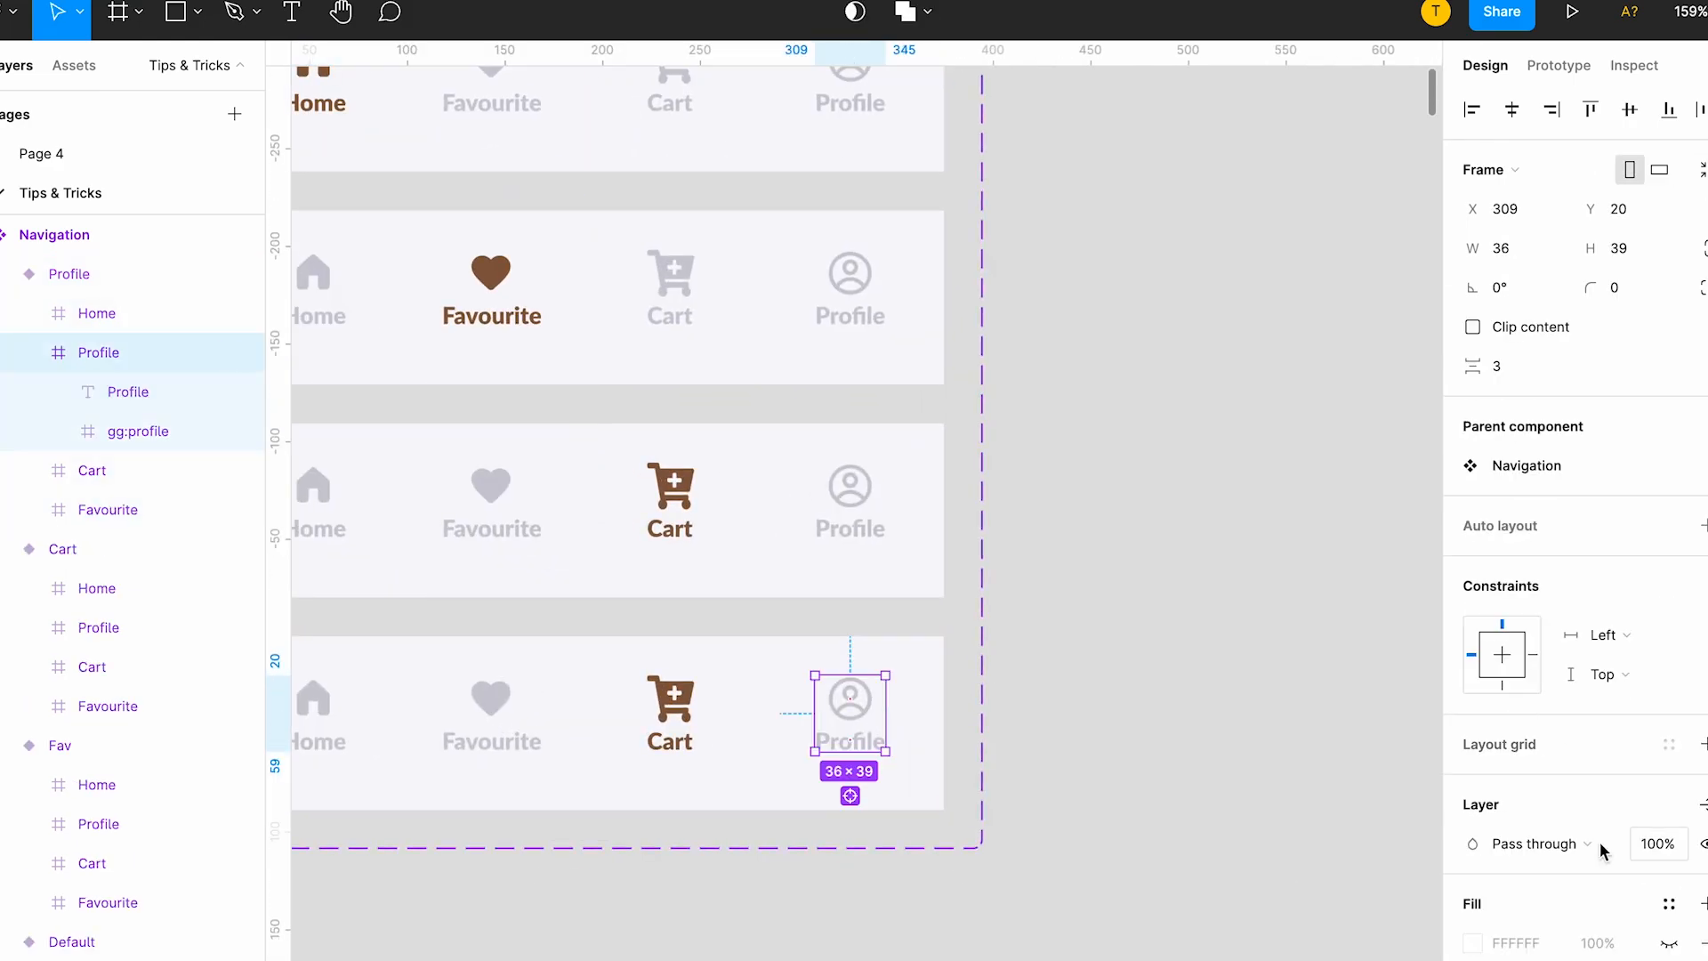
scroll(1512, 836, down, 1)
click(1473, 955)
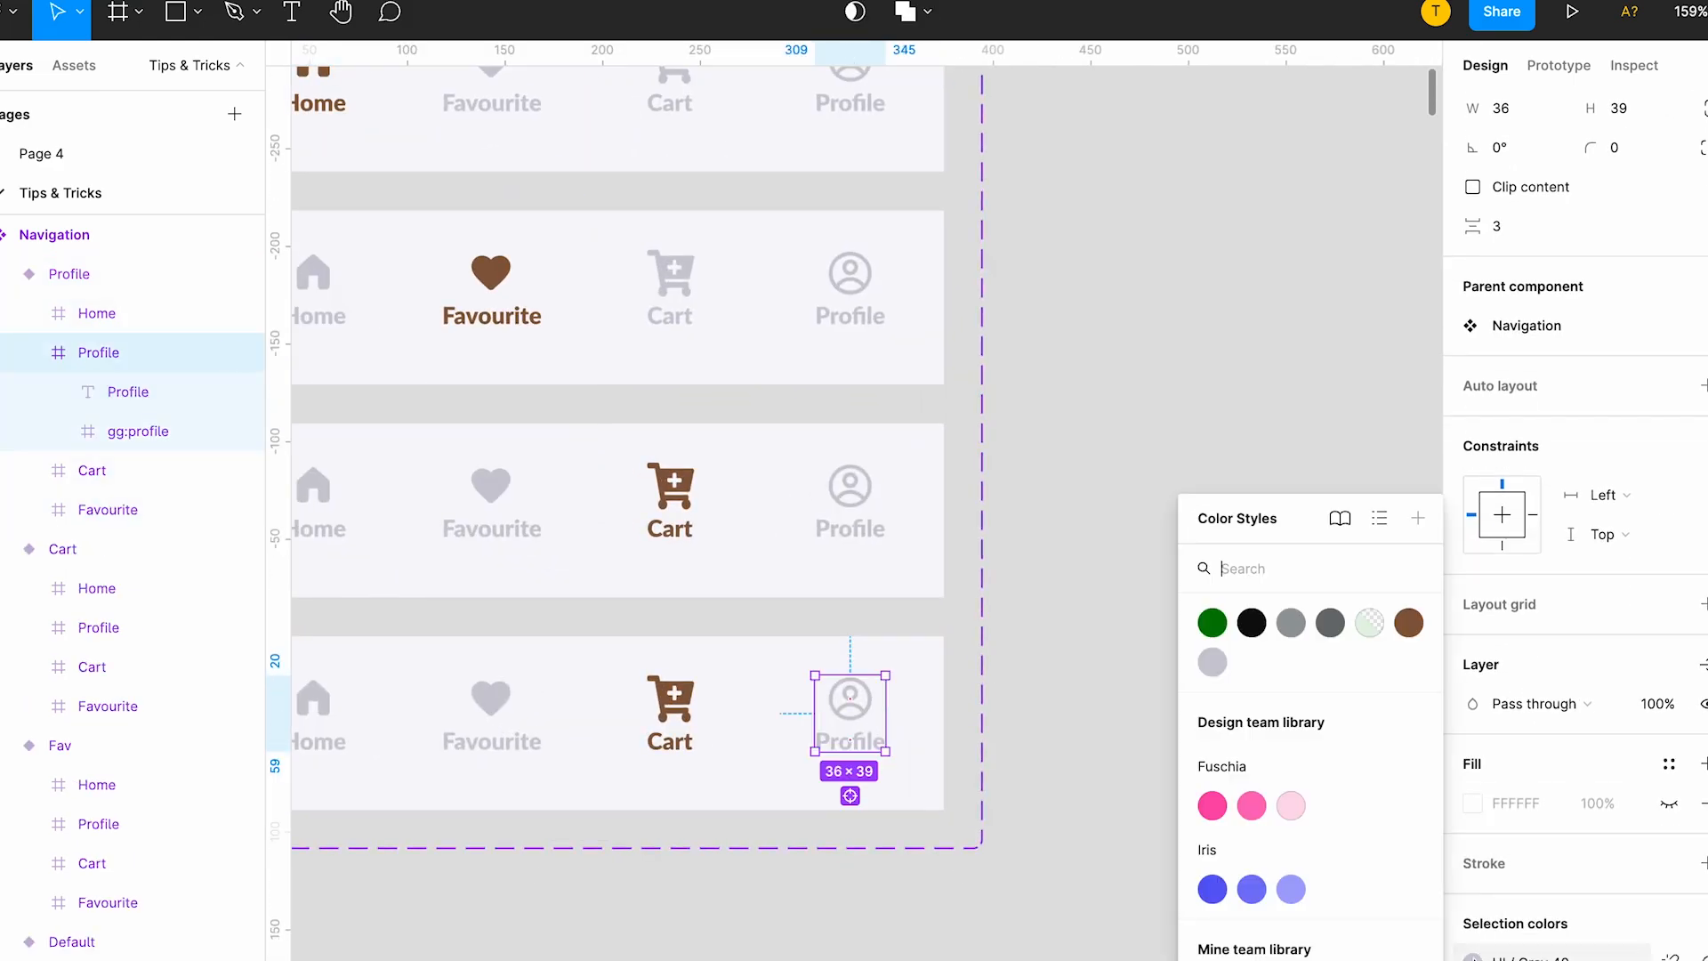
click(1403, 615)
click(671, 712)
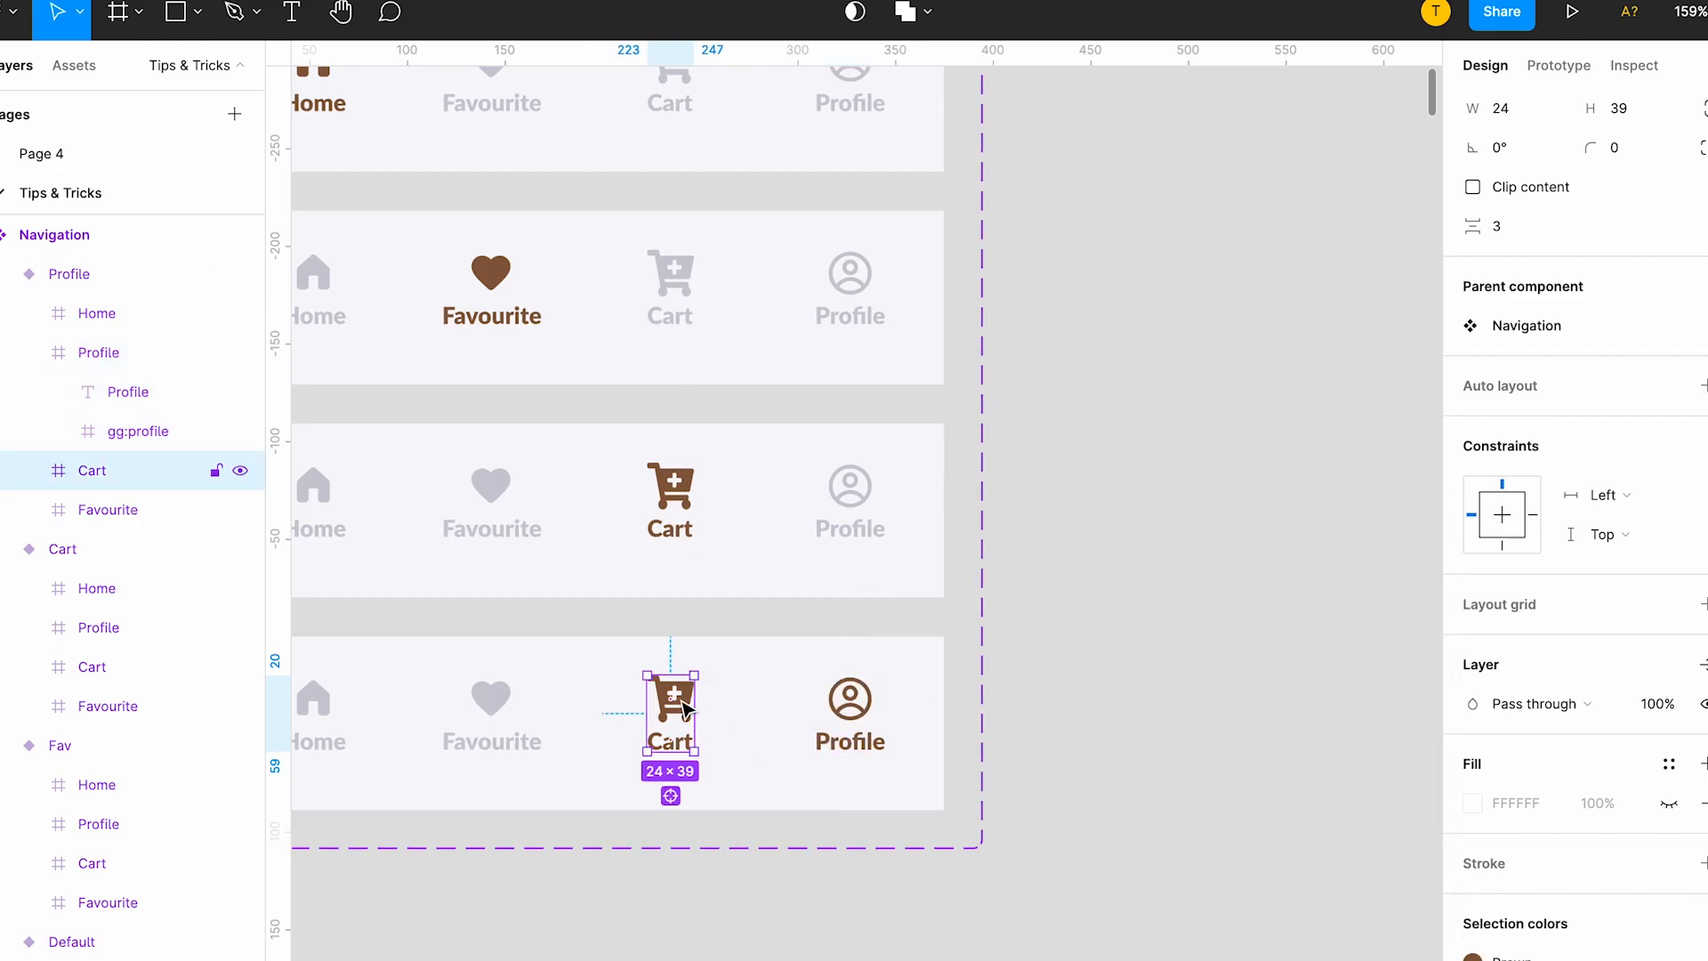
click(1473, 956)
click(1212, 661)
click(1094, 690)
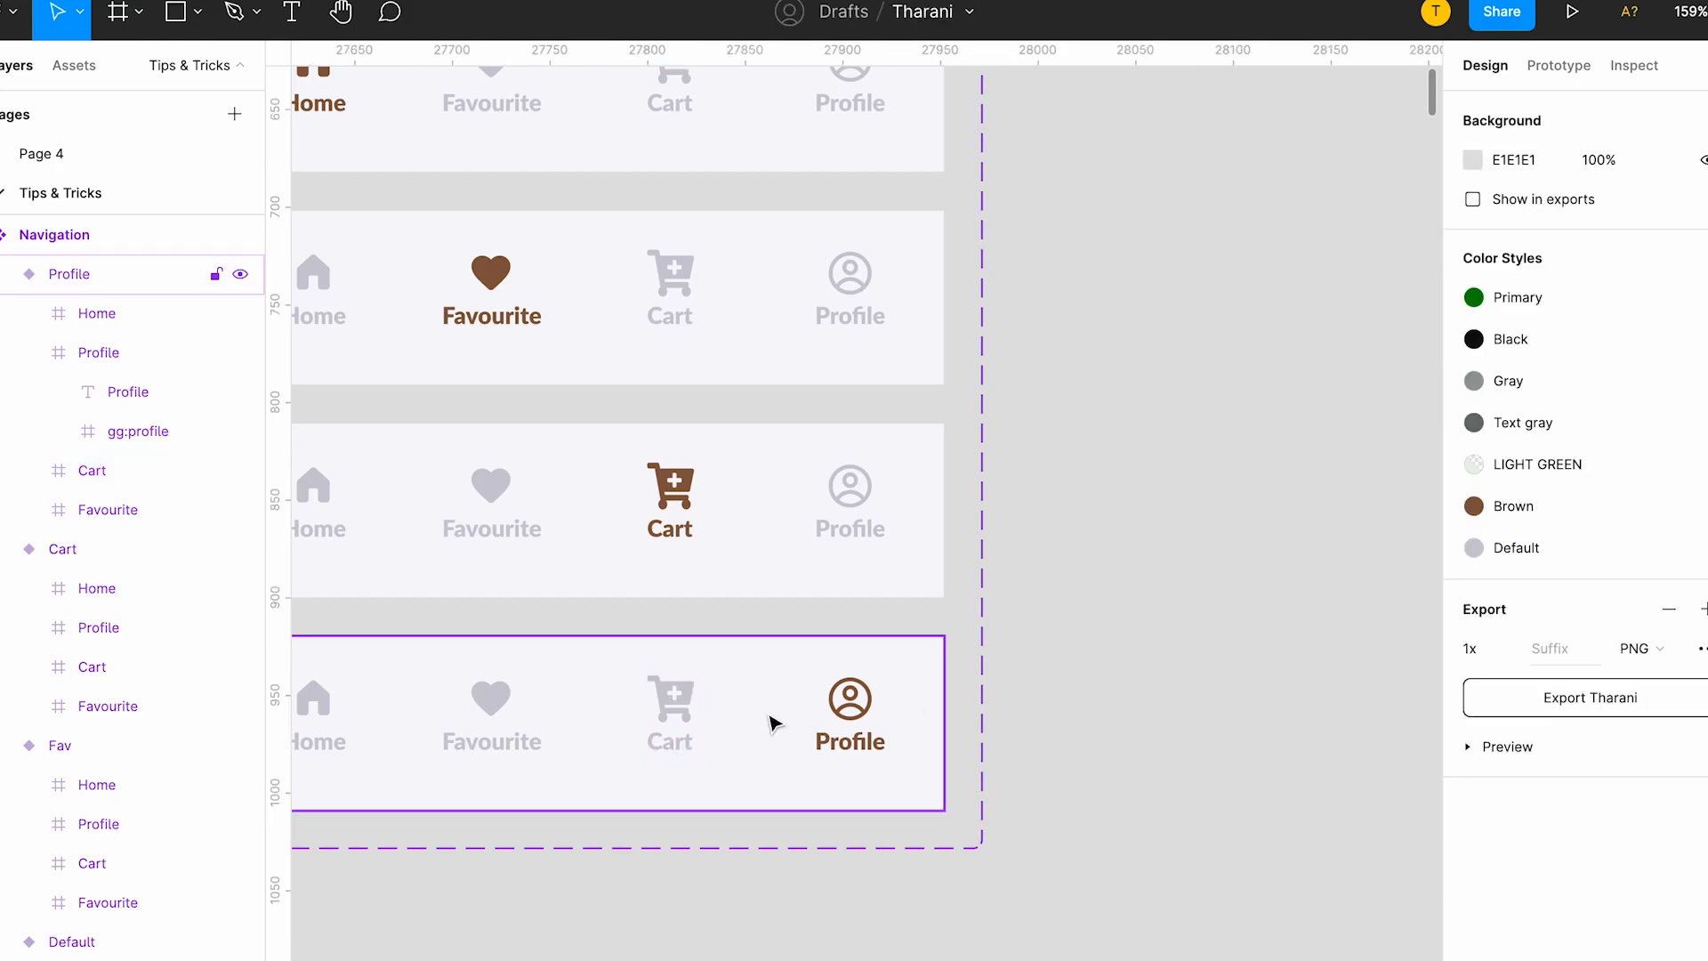
scroll(776, 717, left, 3)
scroll(766, 718, down, 3)
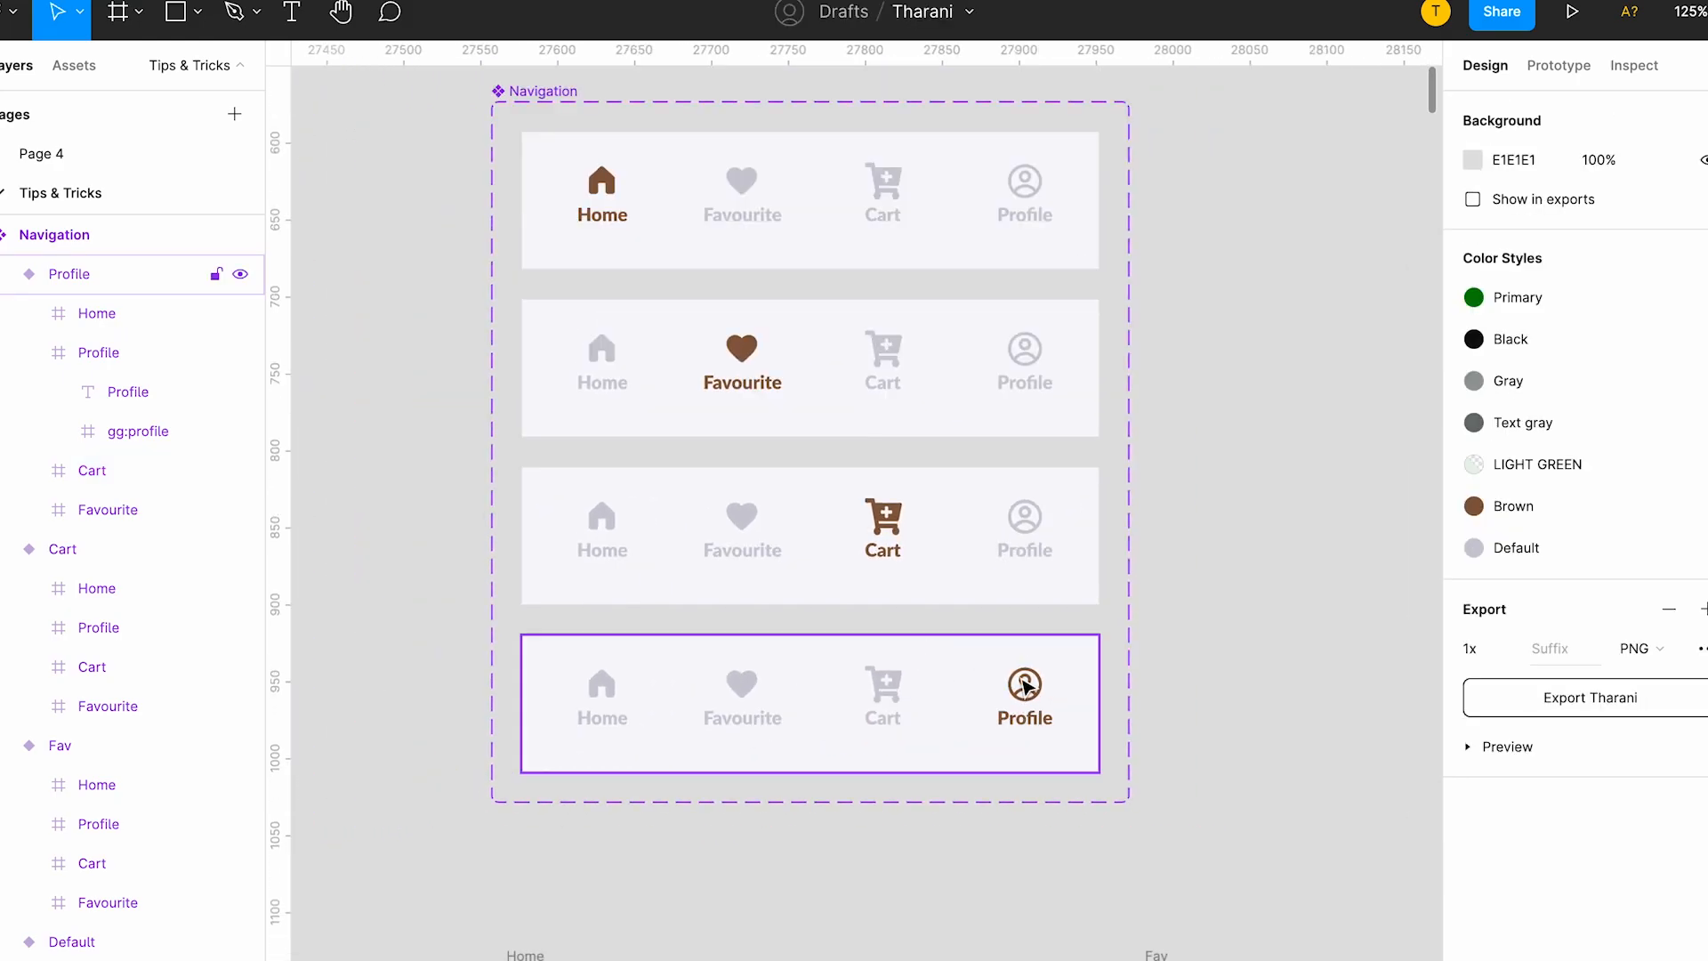
scroll(1023, 686, up, 3)
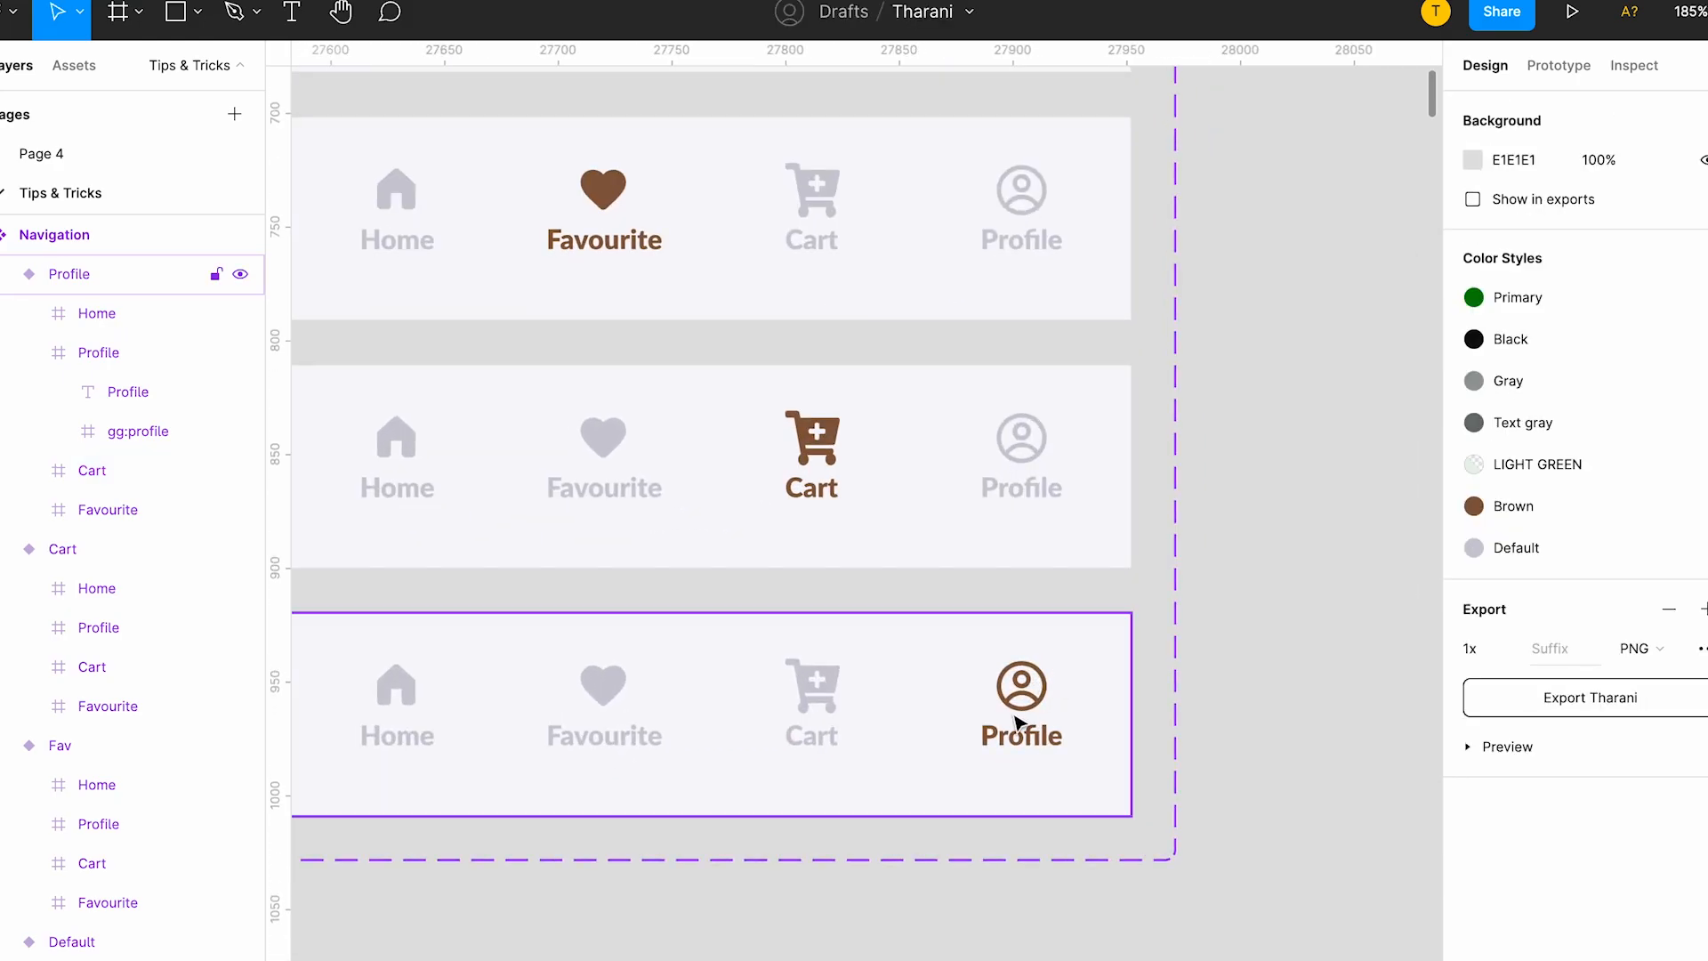
Examine the highlighted item in each of the four Navigation variants and compare the set with the screen frames below.
scroll(845, 533, down, 3)
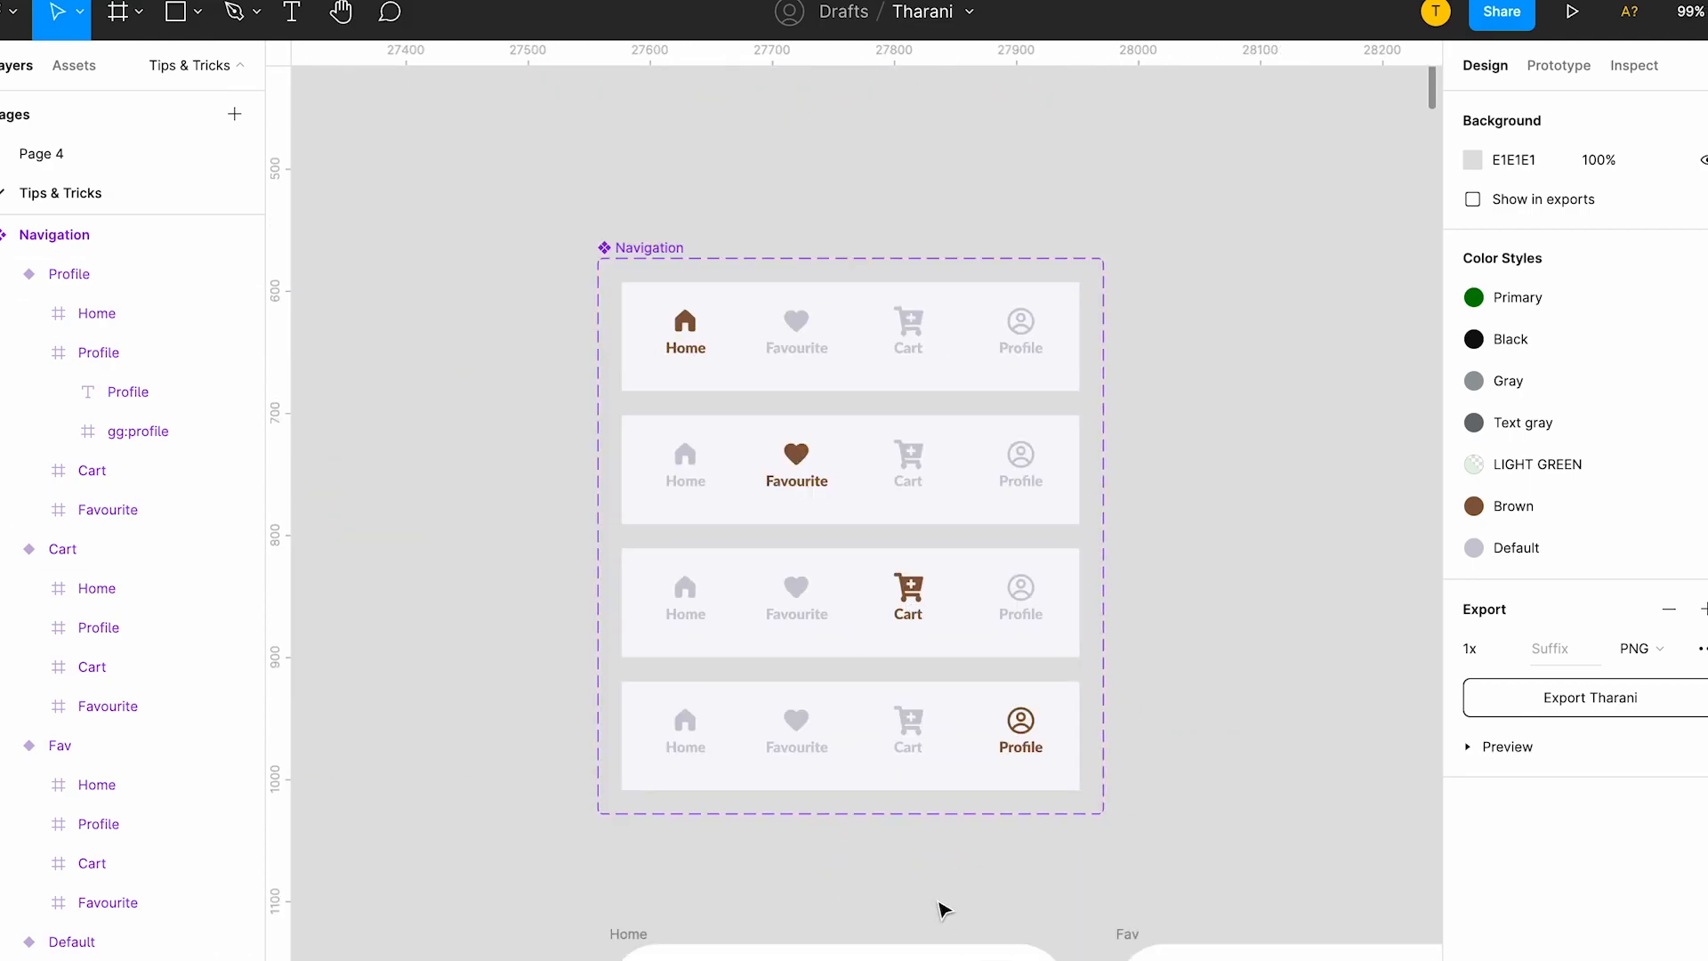
scroll(943, 905, down, 3)
scroll(1037, 591, down, 2)
scroll(927, 469, up, 5)
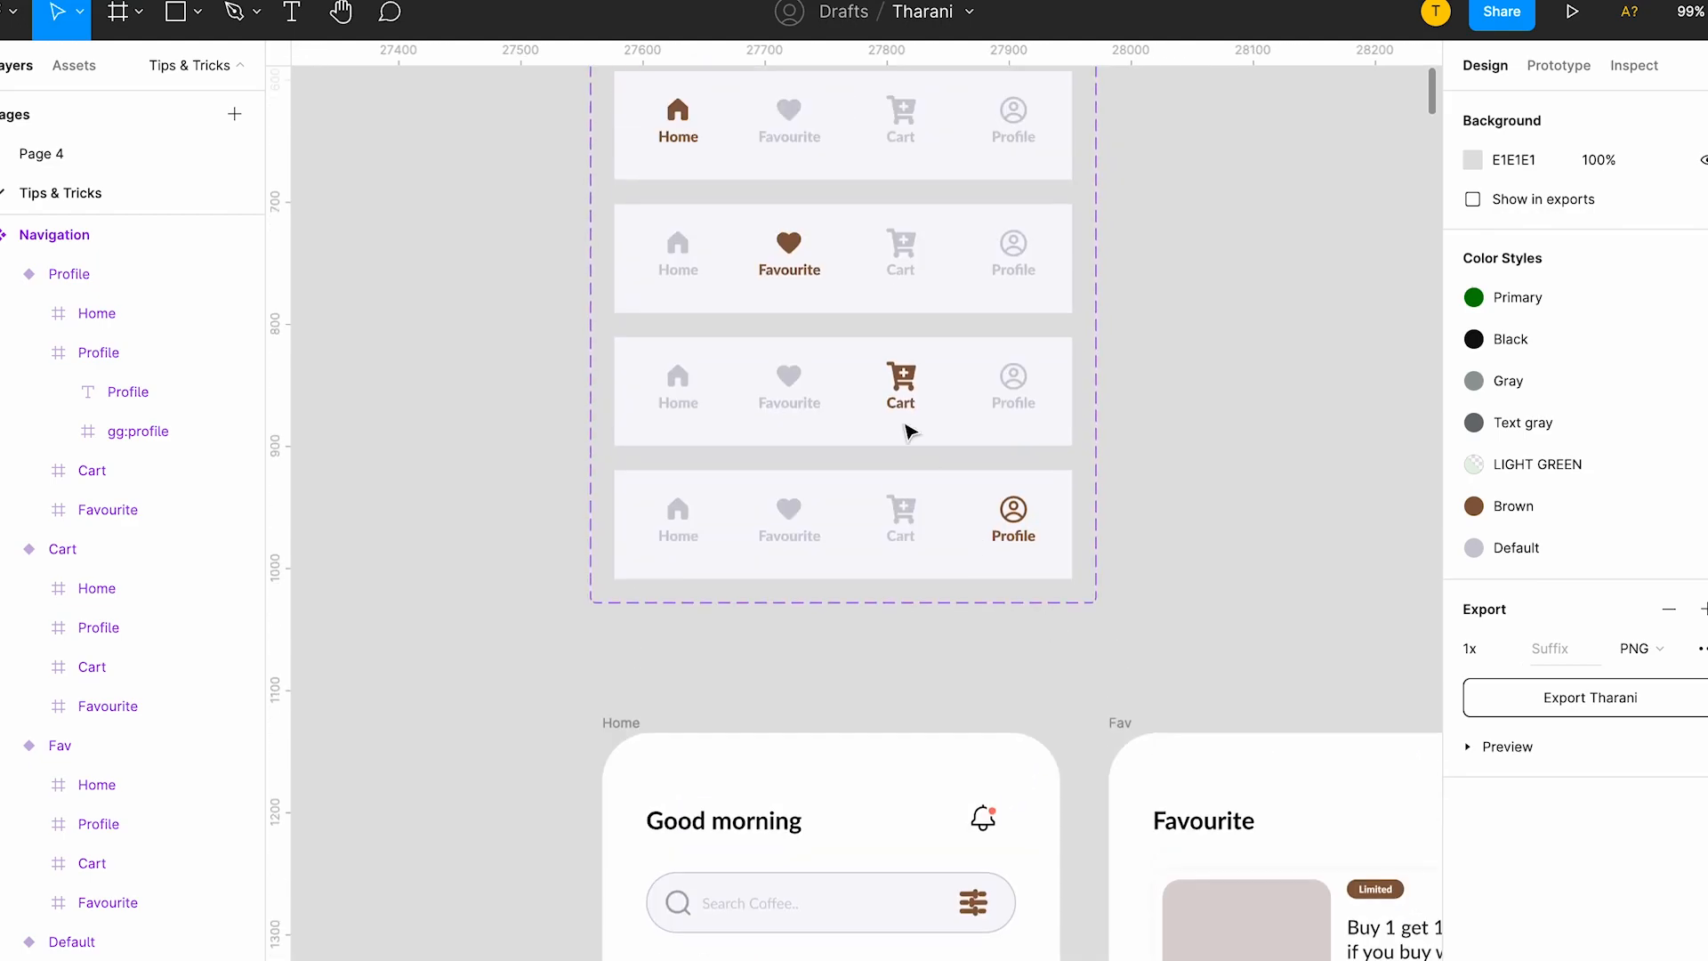
scroll(907, 419, up, 3)
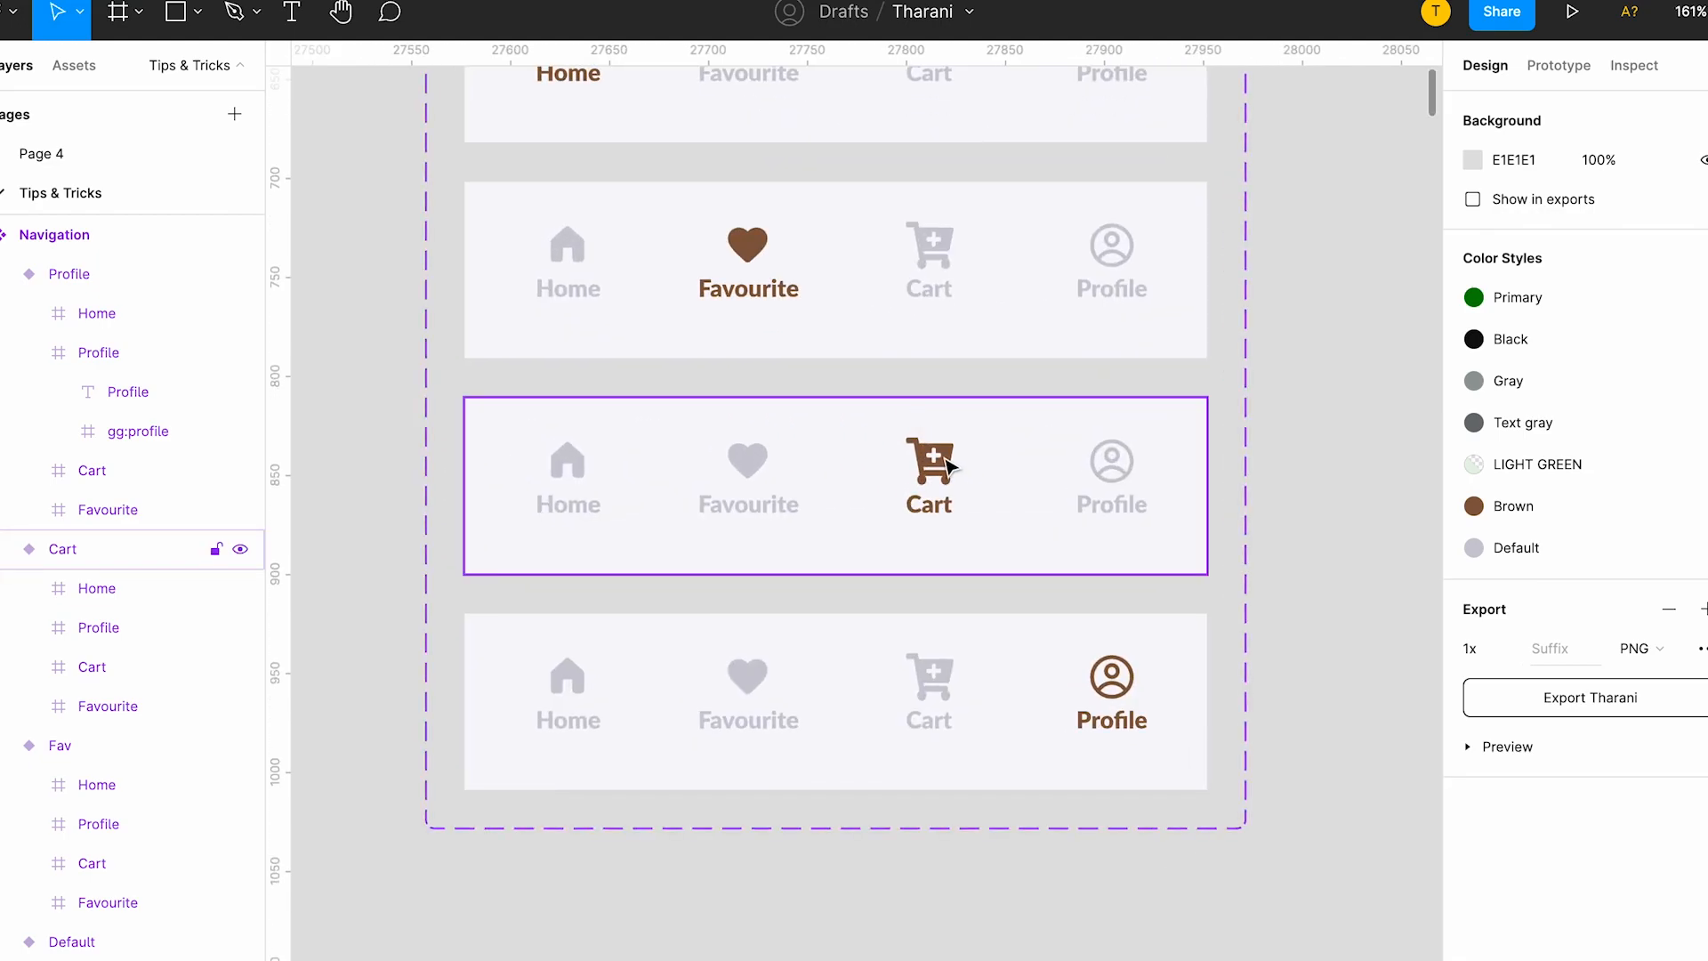
double_click(950, 465)
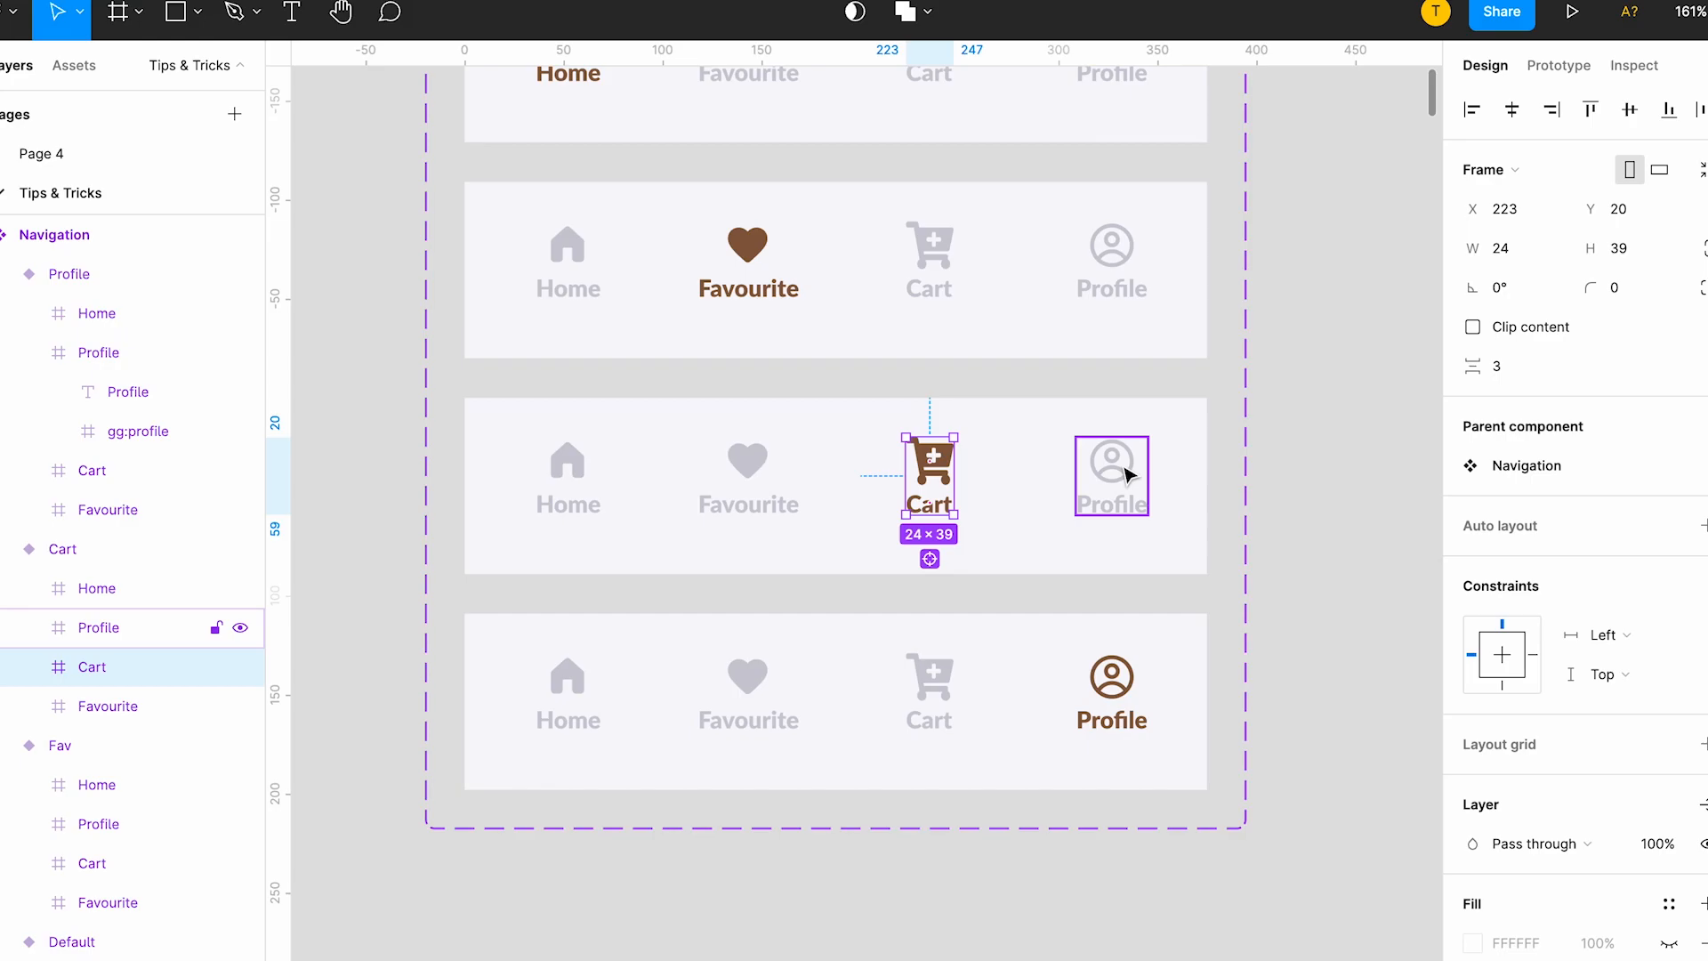
click(1269, 457)
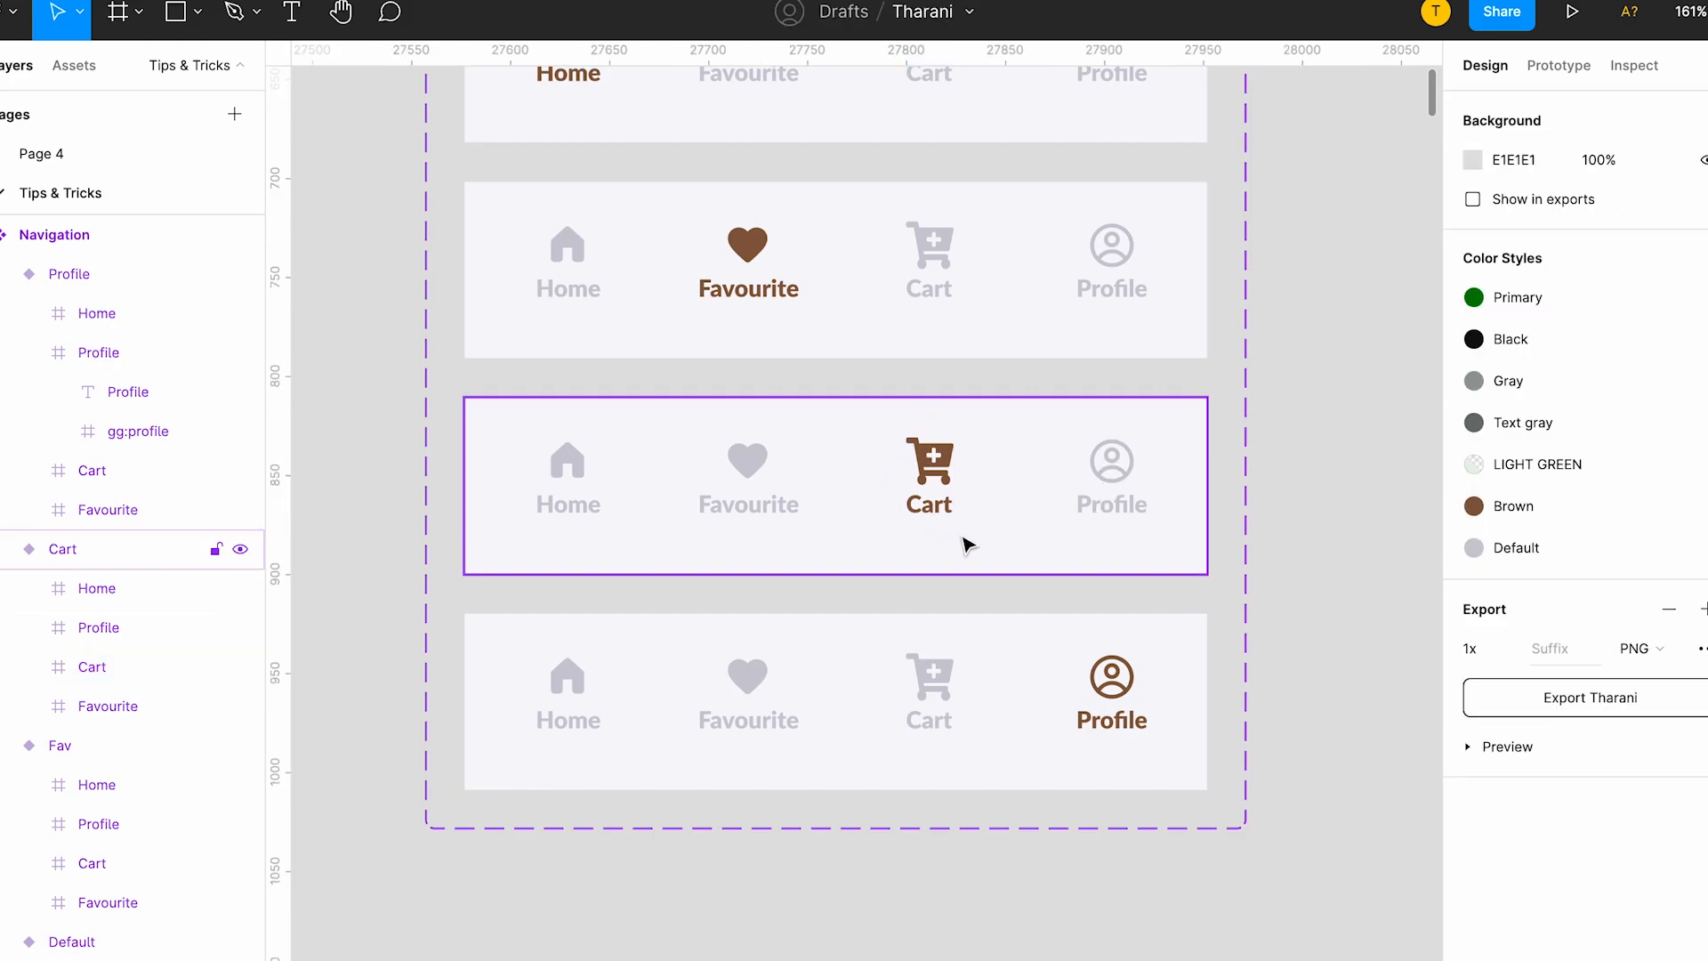
click(993, 671)
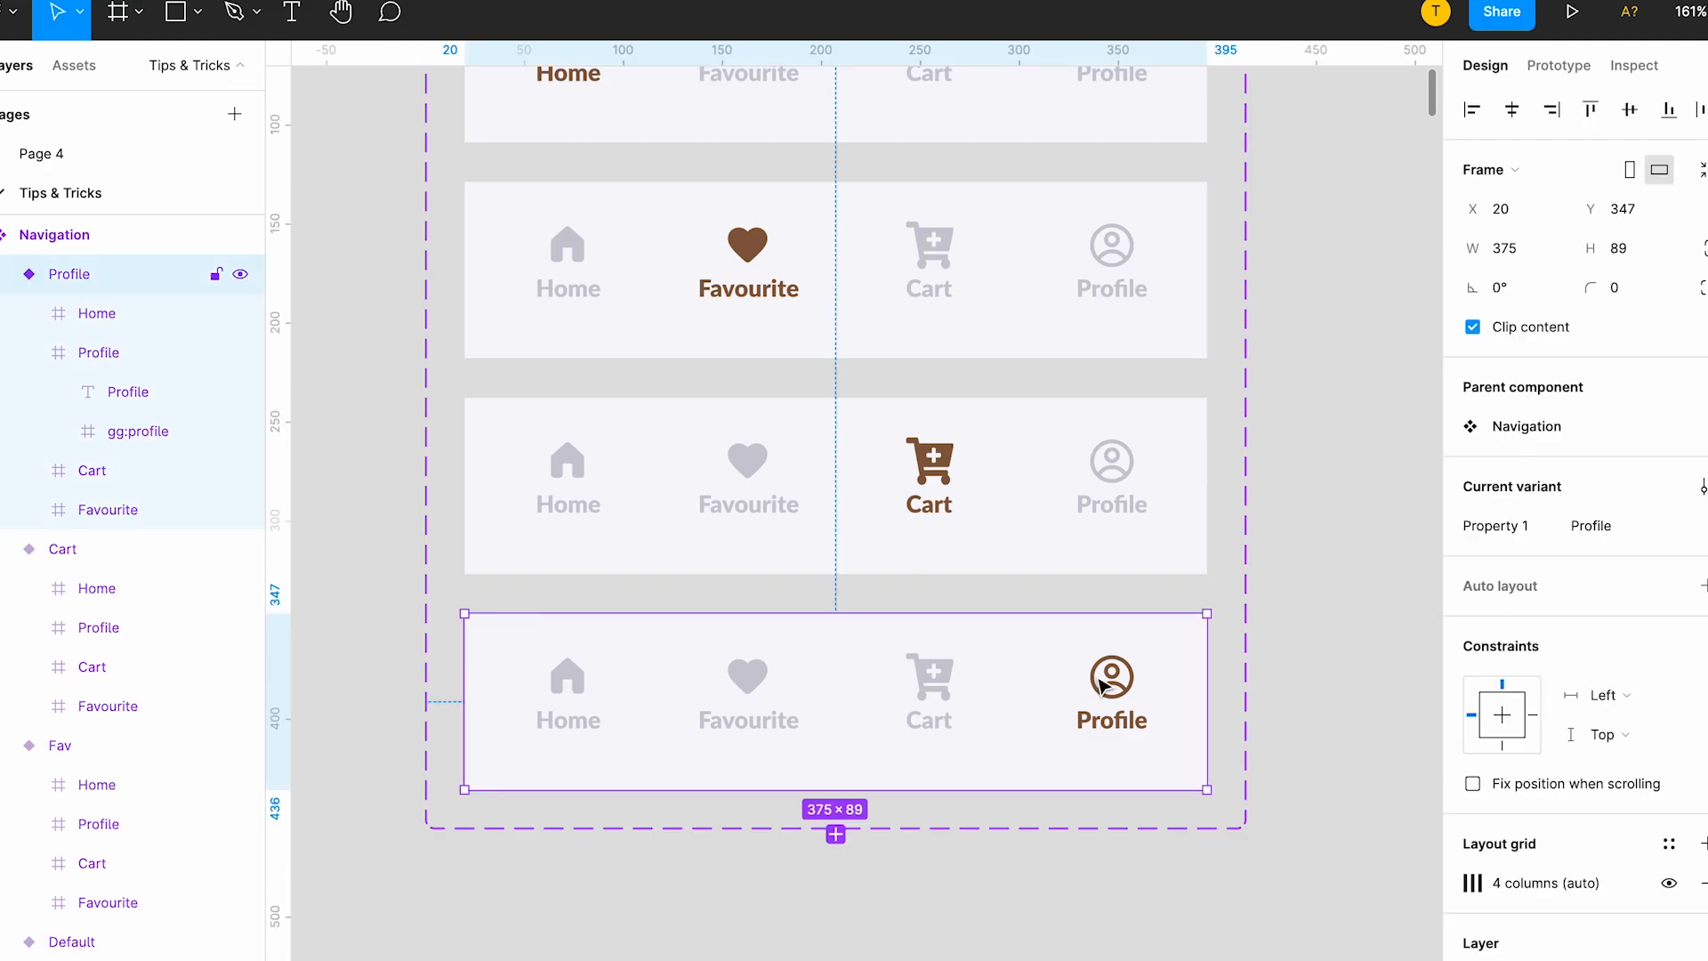
scroll(1094, 679, down, 3)
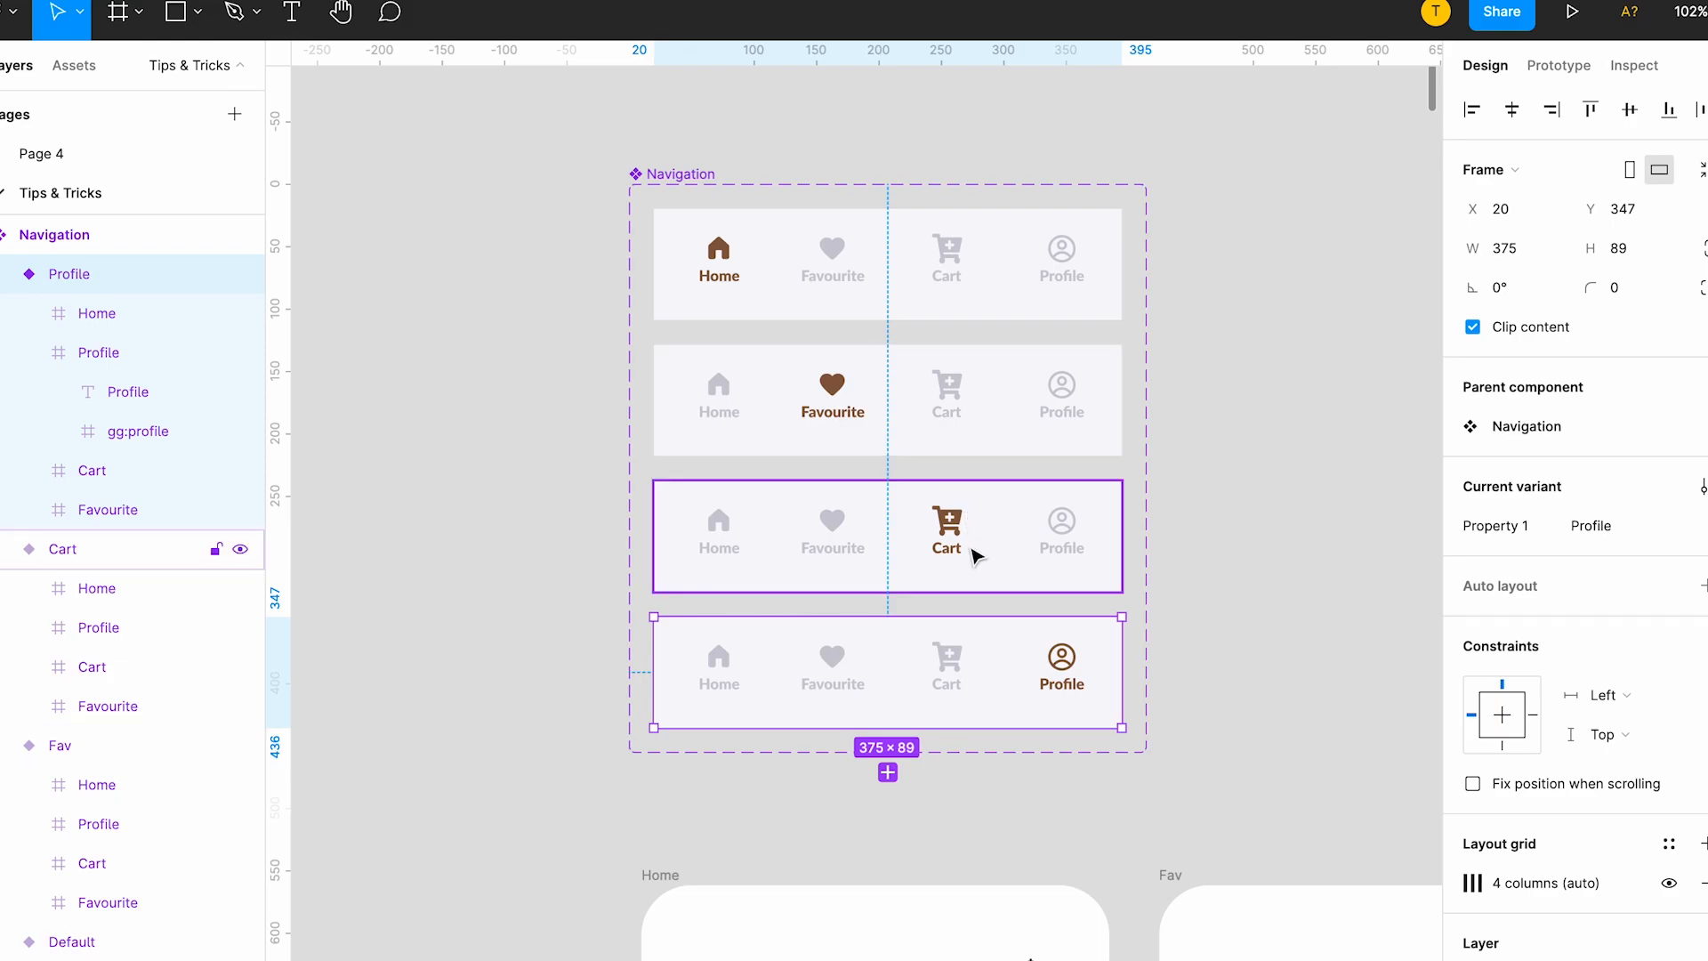
scroll(972, 556, down, 3)
scroll(972, 557, down, 3)
scroll(1056, 401, down, 3)
click(1025, 392)
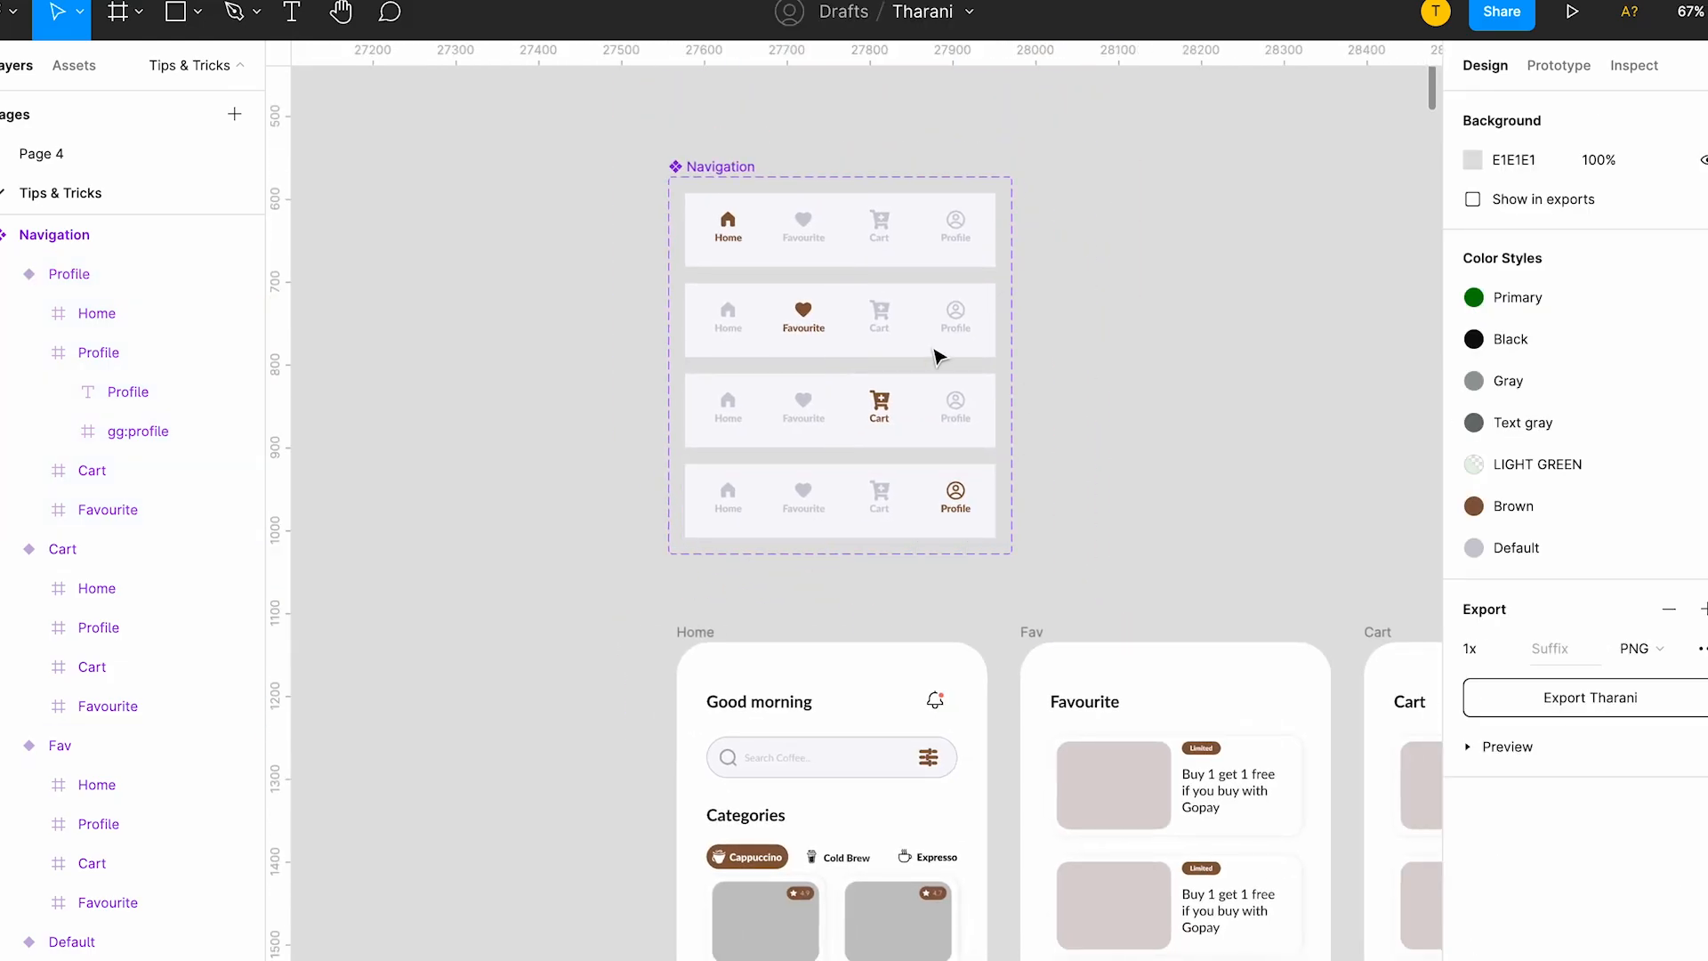
scroll(480, 270, down, 2)
scroll(481, 270, down, 4)
Search the assets for "navigation" and place a Navigation instance along the bottom of the Home screen at X 0, Y 721.
click(599, 374)
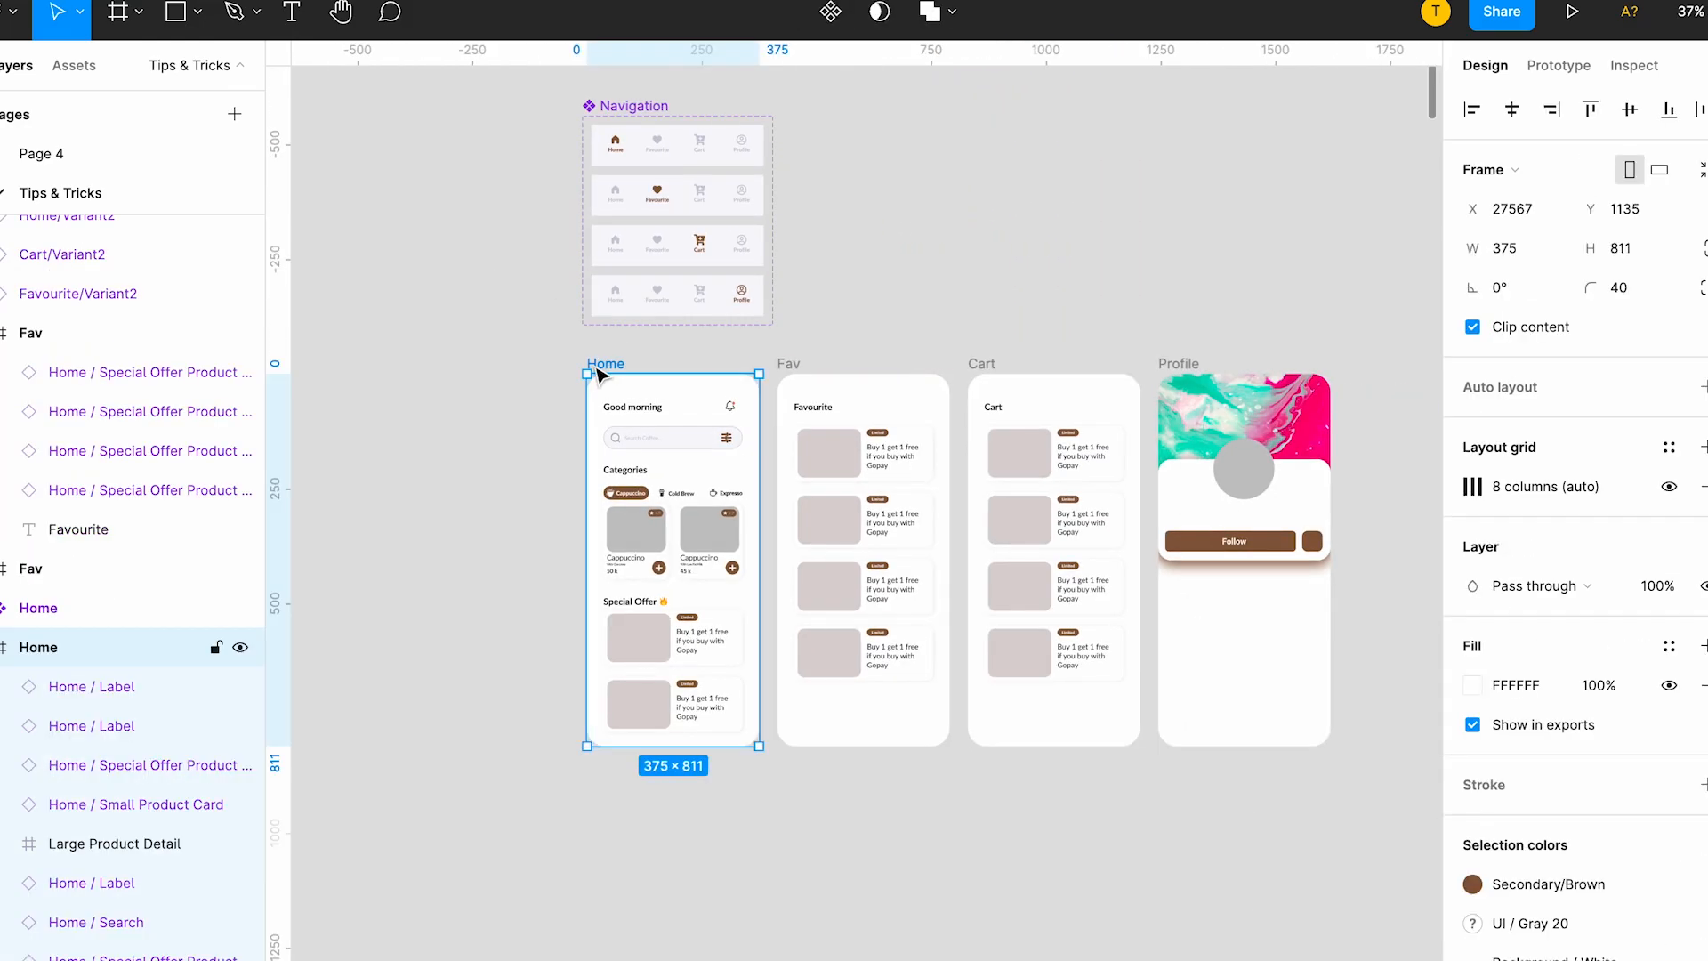
click(74, 65)
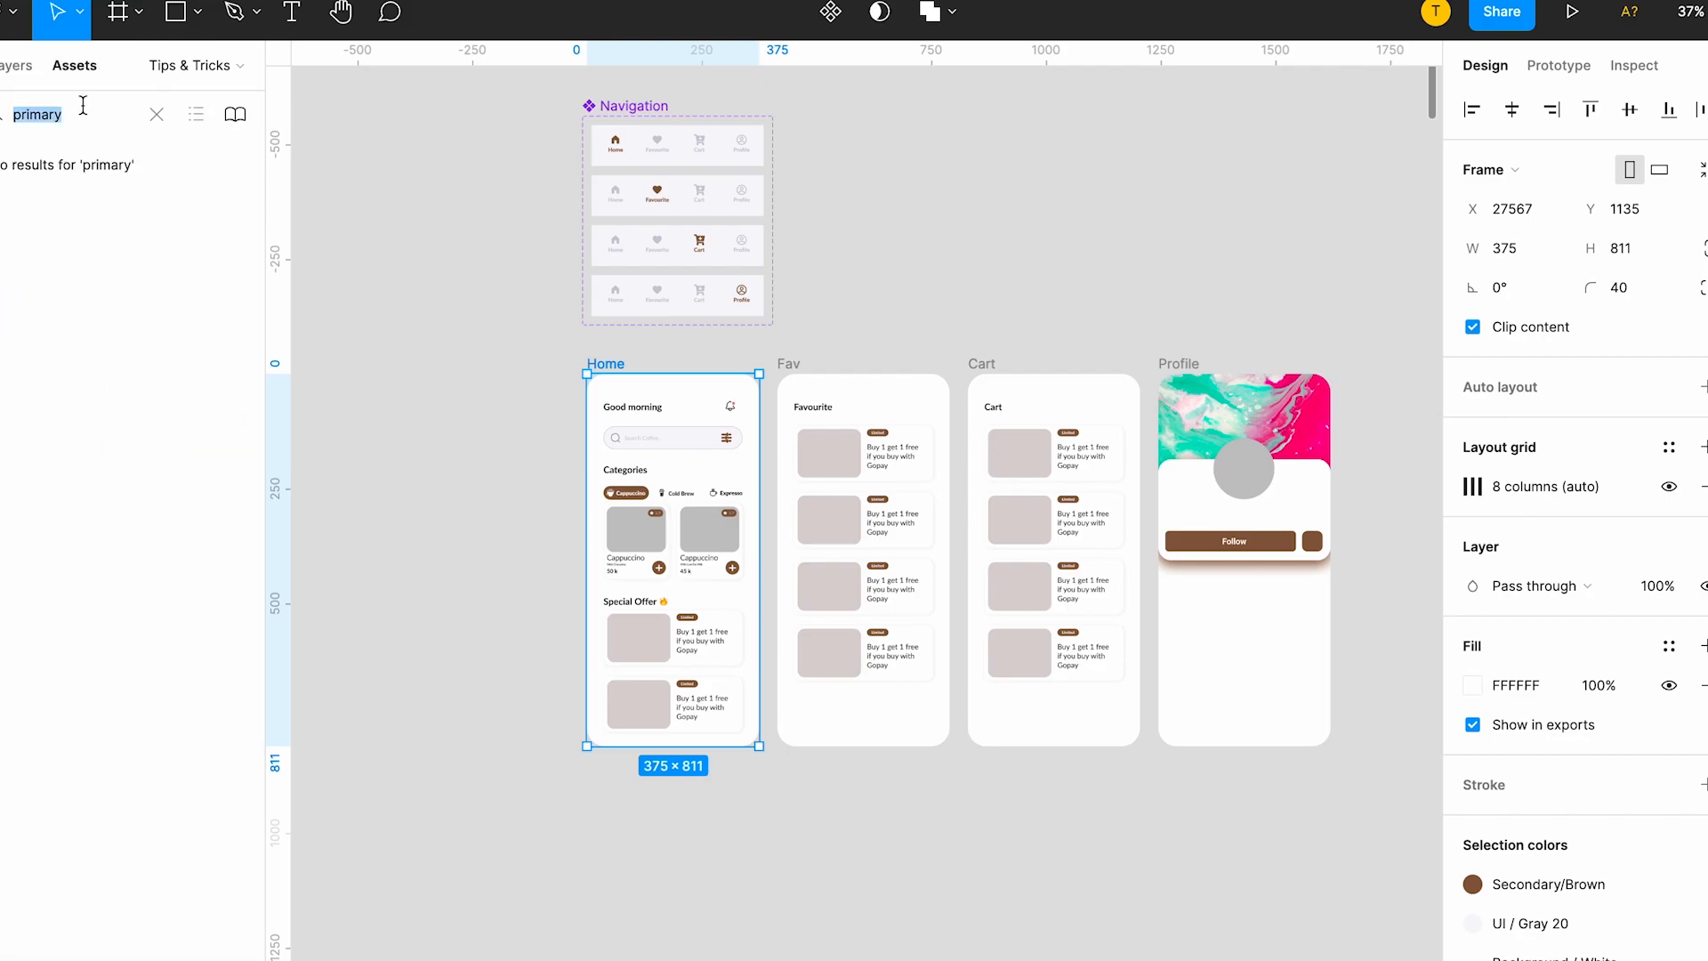
text(navigation)
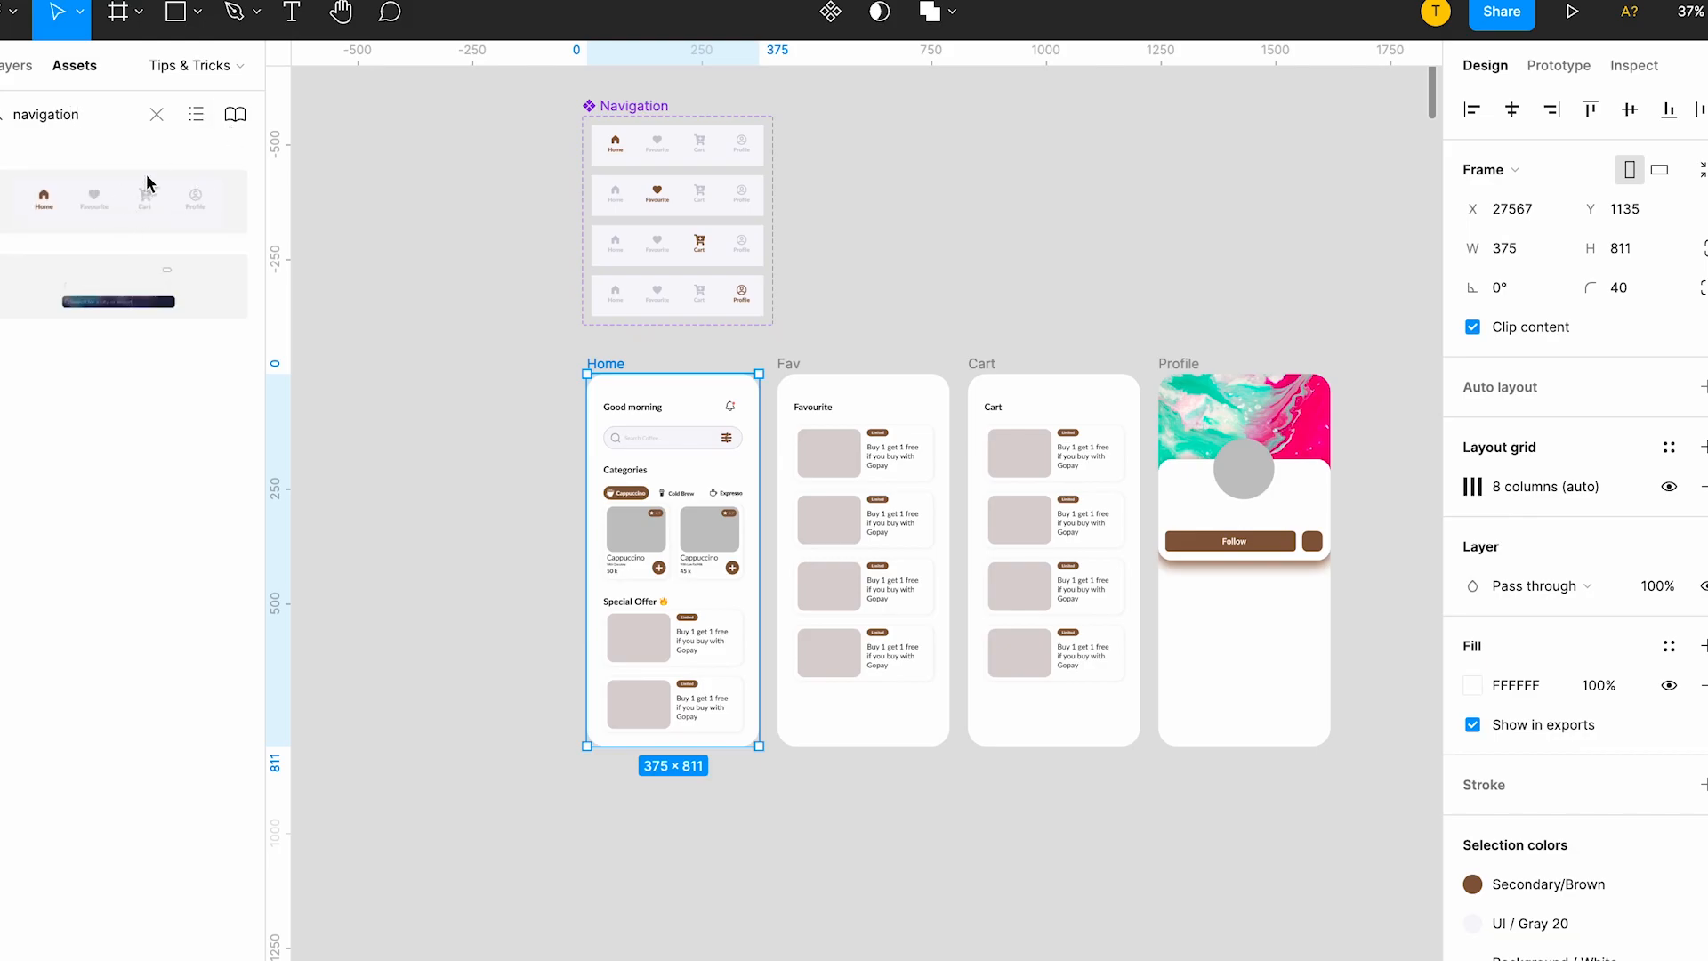
drag(151, 196, 659, 735)
scroll(697, 717, up, 3)
scroll(696, 717, up, 2)
scroll(659, 736, down, 5)
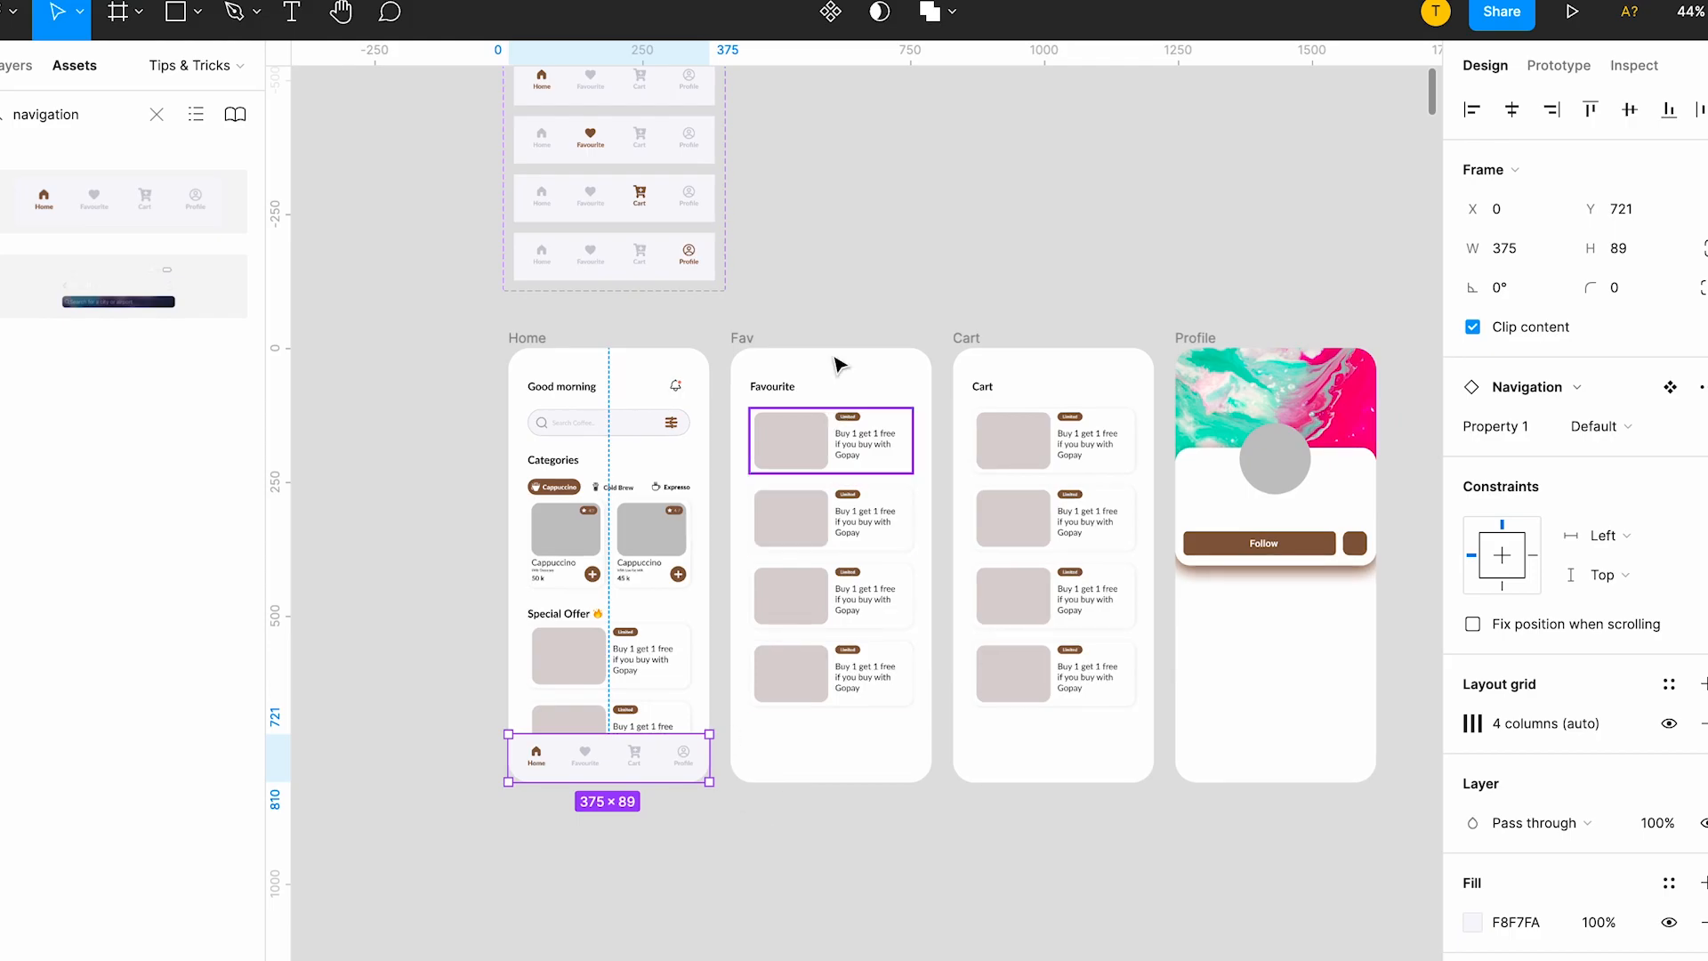
Paste the Default navigation bar into the Fav, Cart and Profile screens at X 0, Y 721.
click(747, 340)
key(ctrl+v)
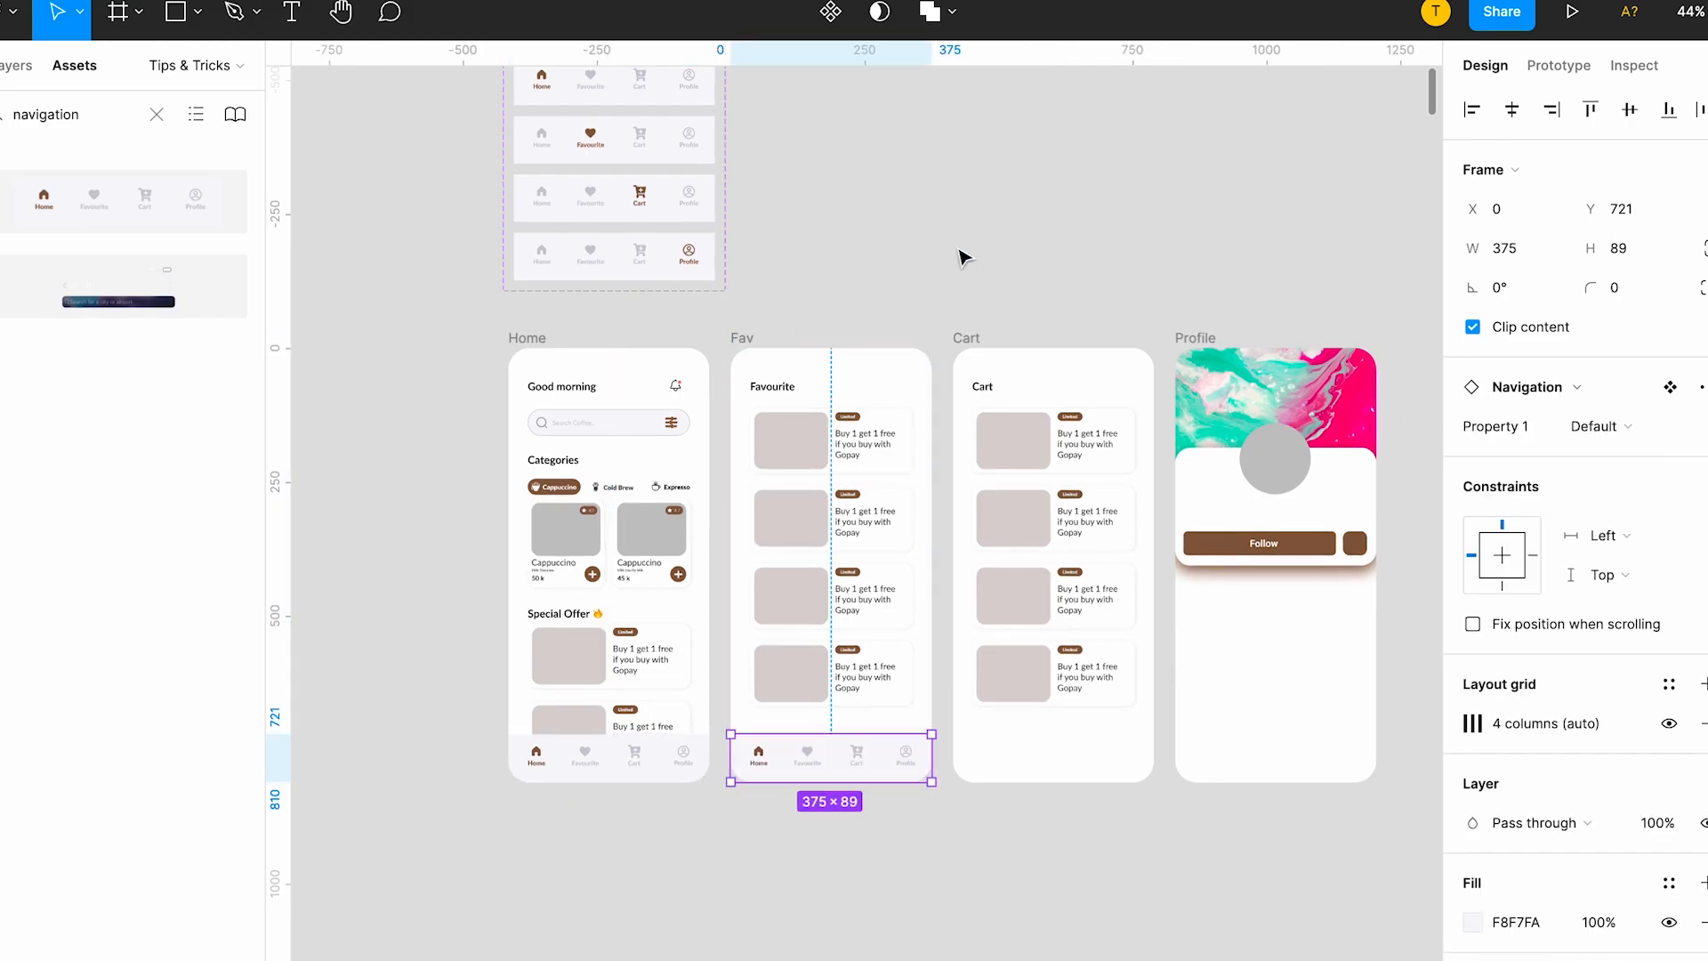
click(965, 339)
key(ctrl+v)
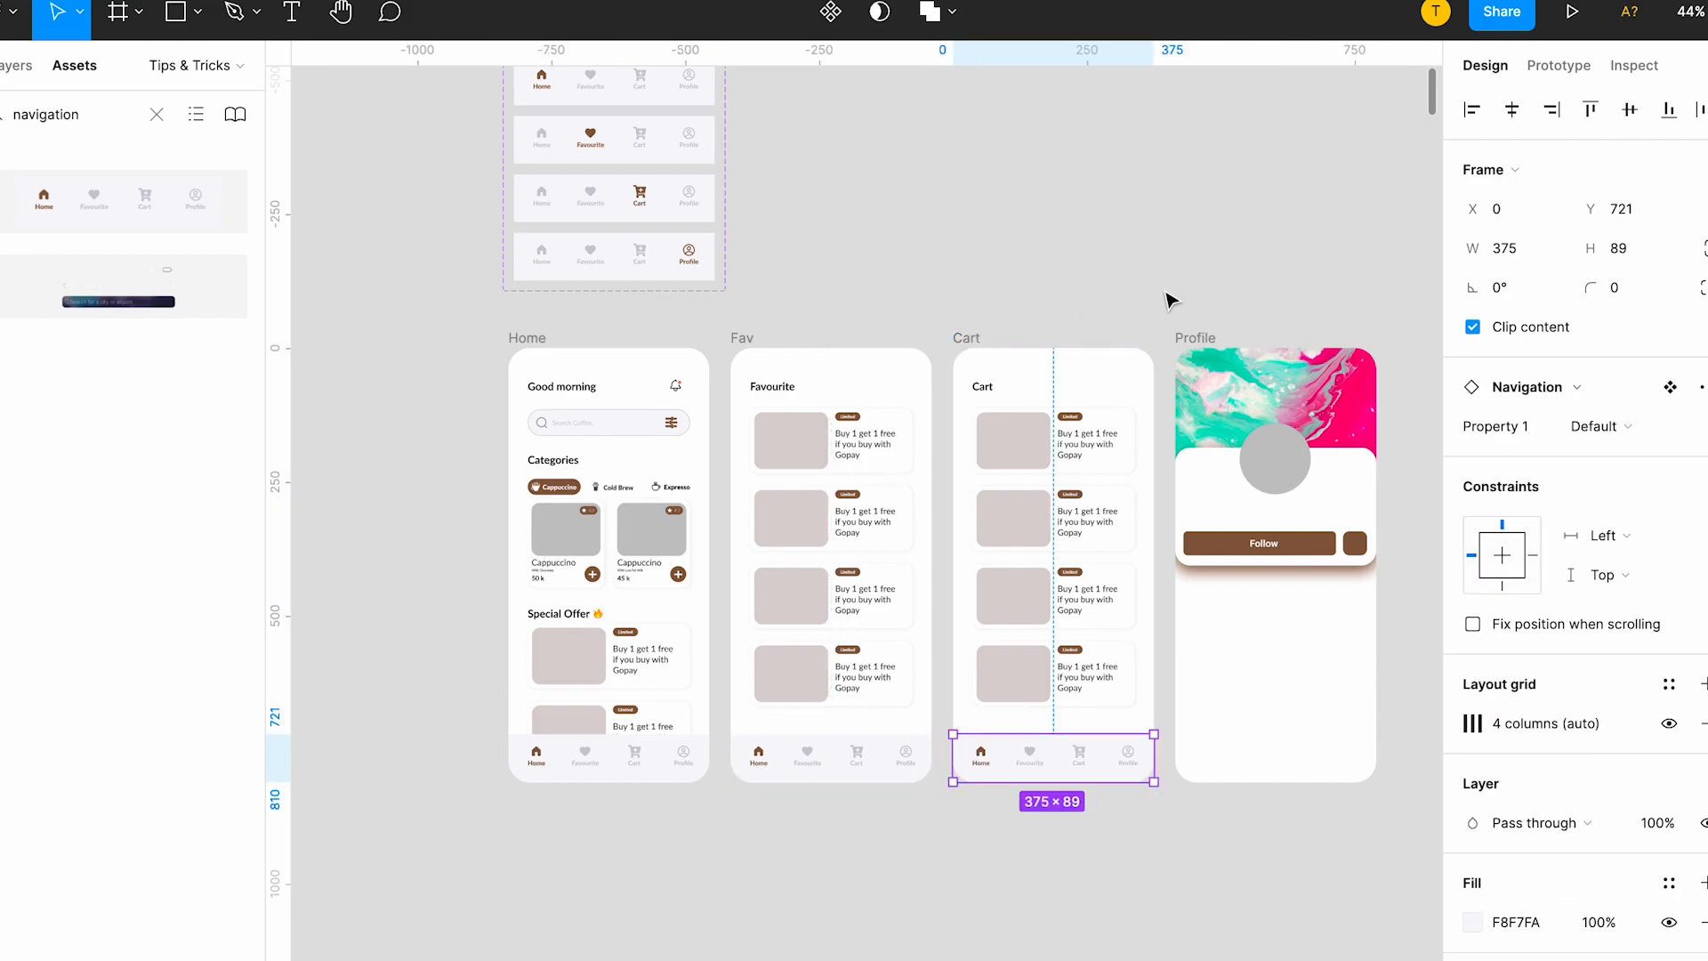
click(1210, 341)
key(ctrl+v)
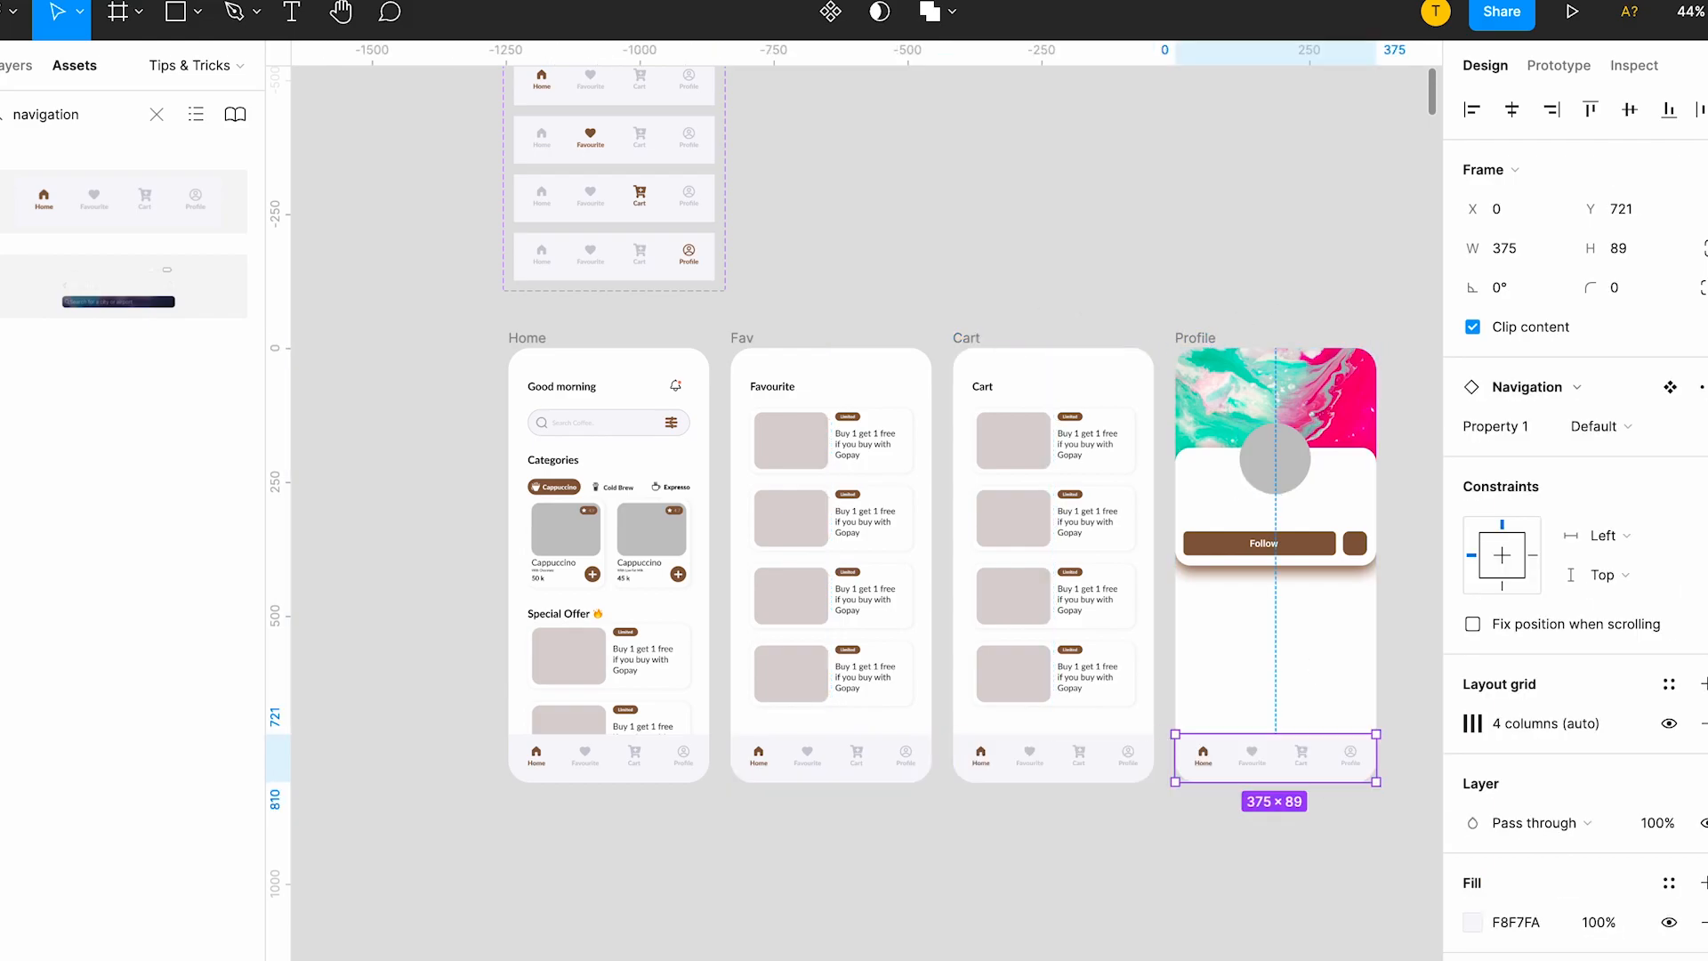
click(979, 870)
scroll(979, 871, up, 1)
scroll(979, 871, left, 1)
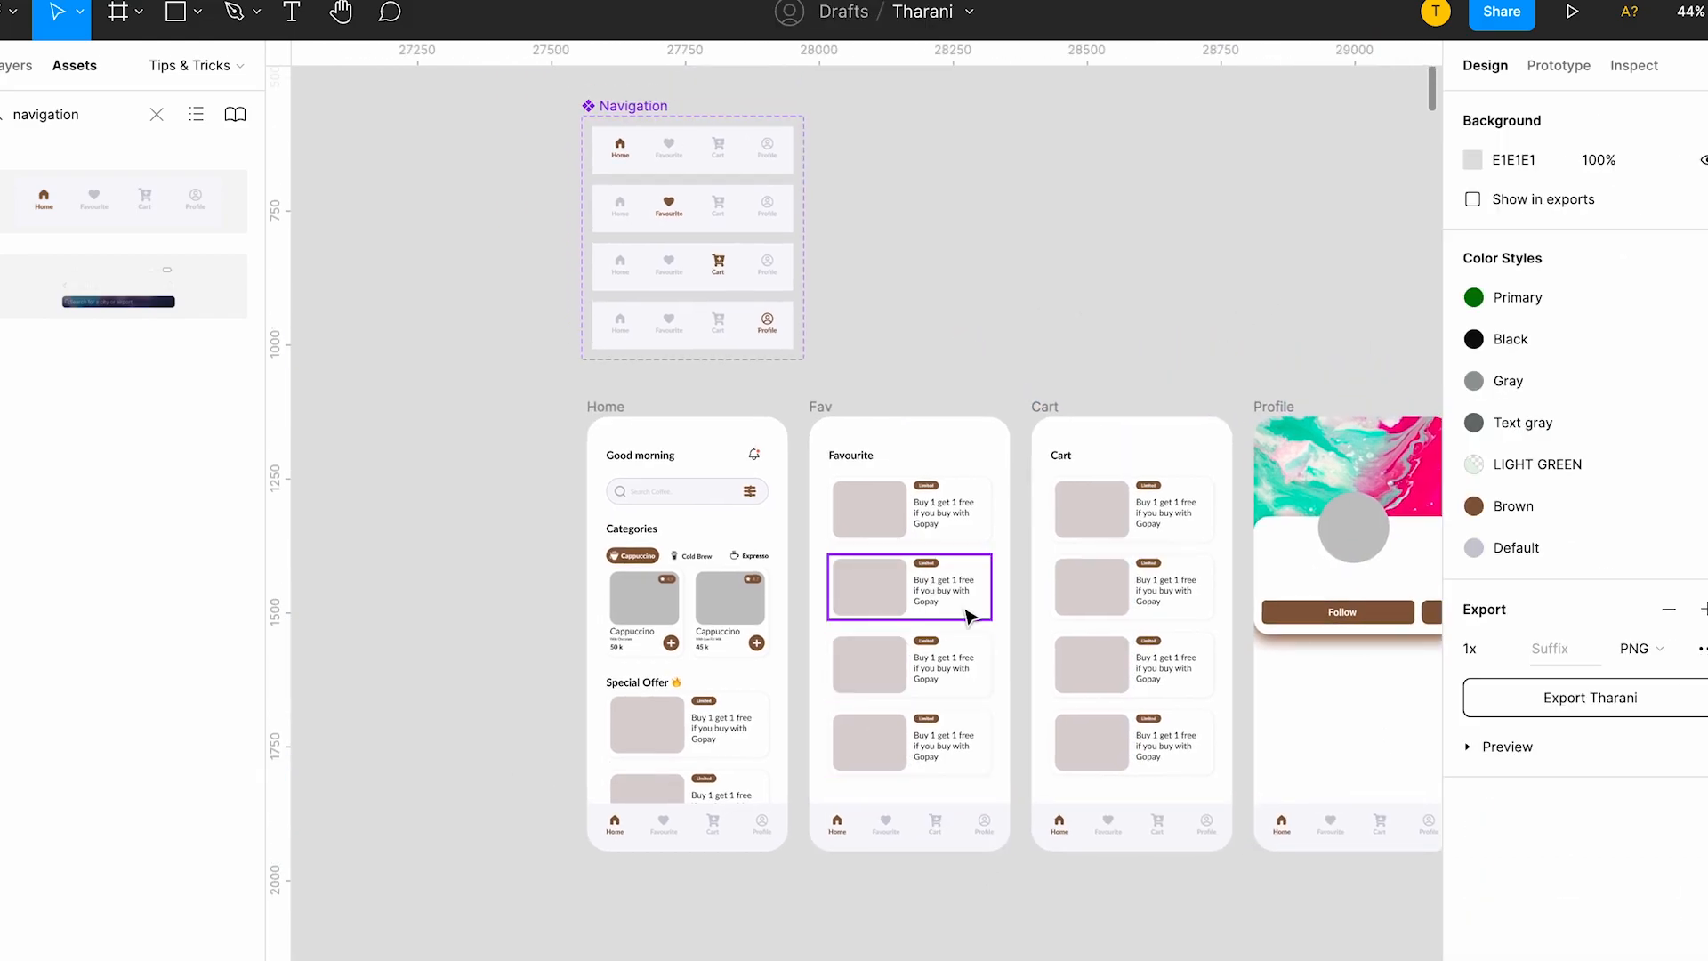
Set Property 1 of the Fav screen's navigation bar to Fav.
click(880, 836)
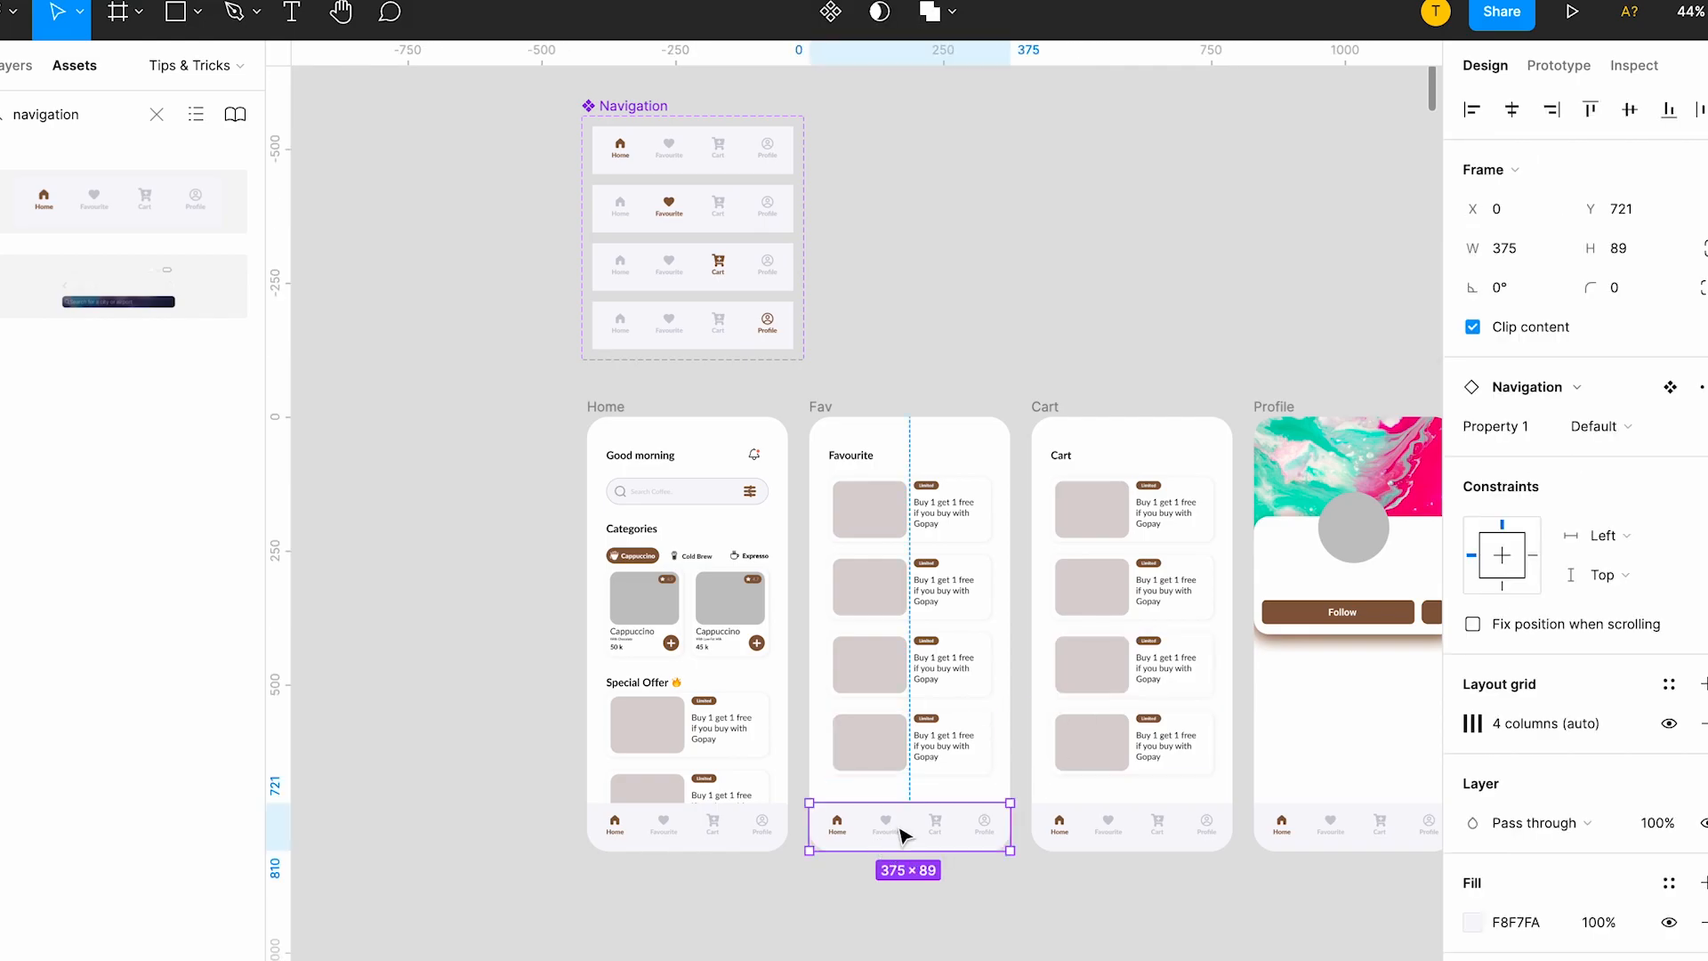
scroll(902, 834, up, 3)
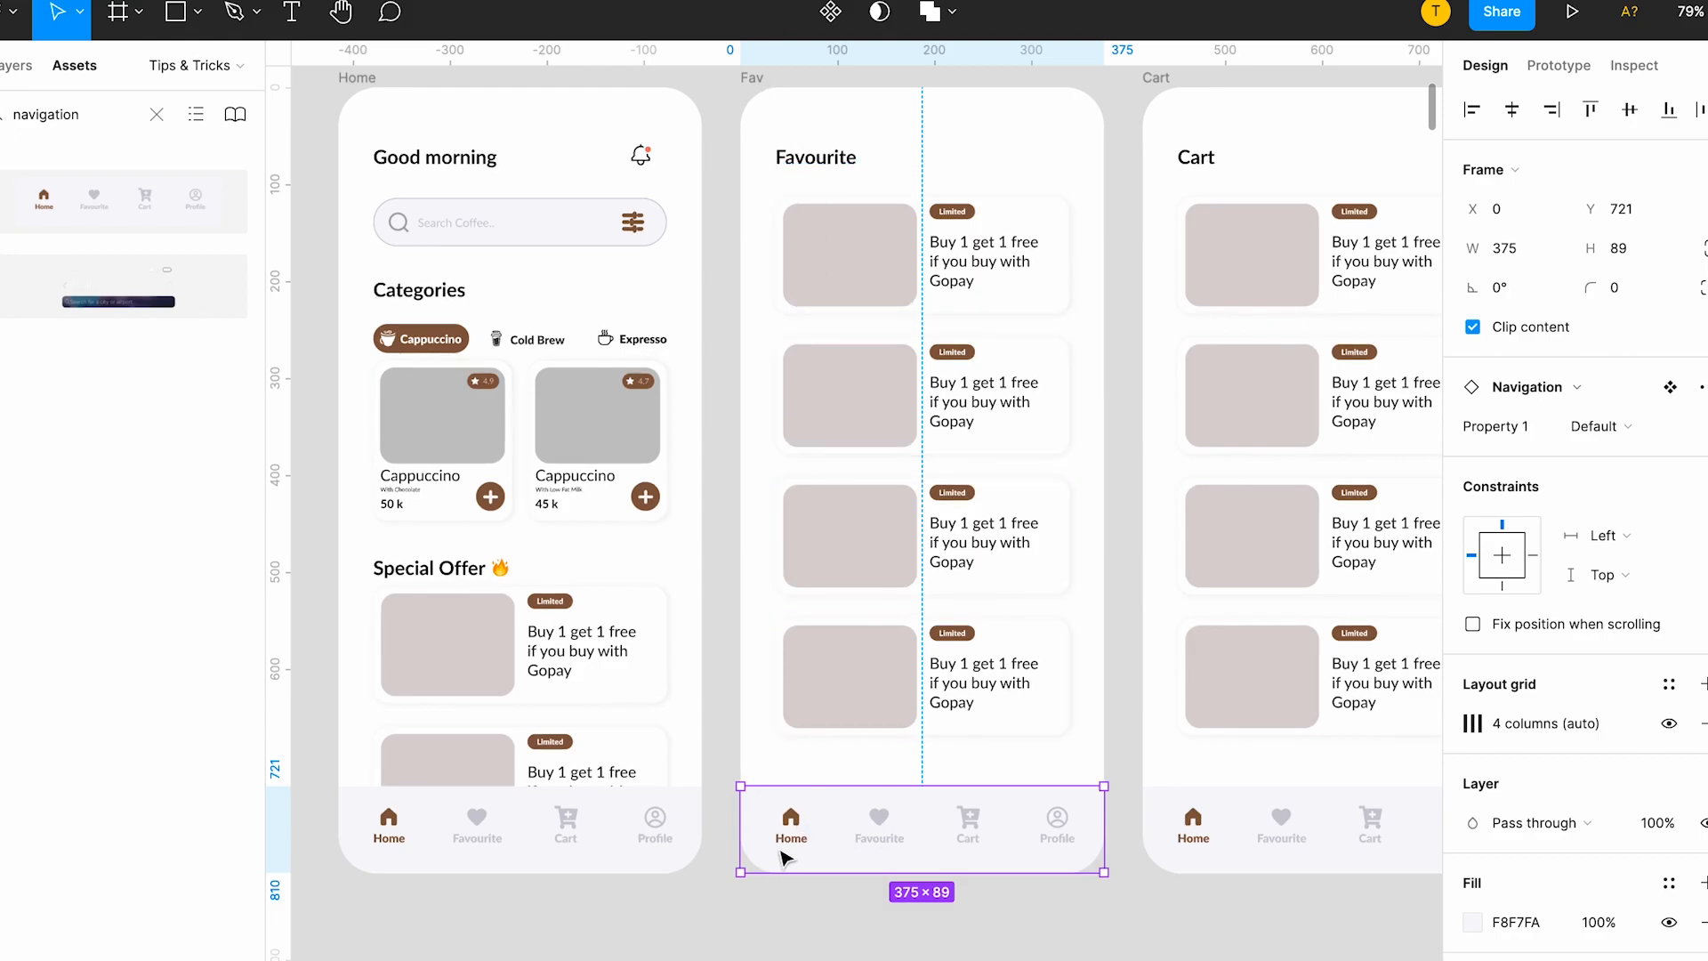
click(1588, 427)
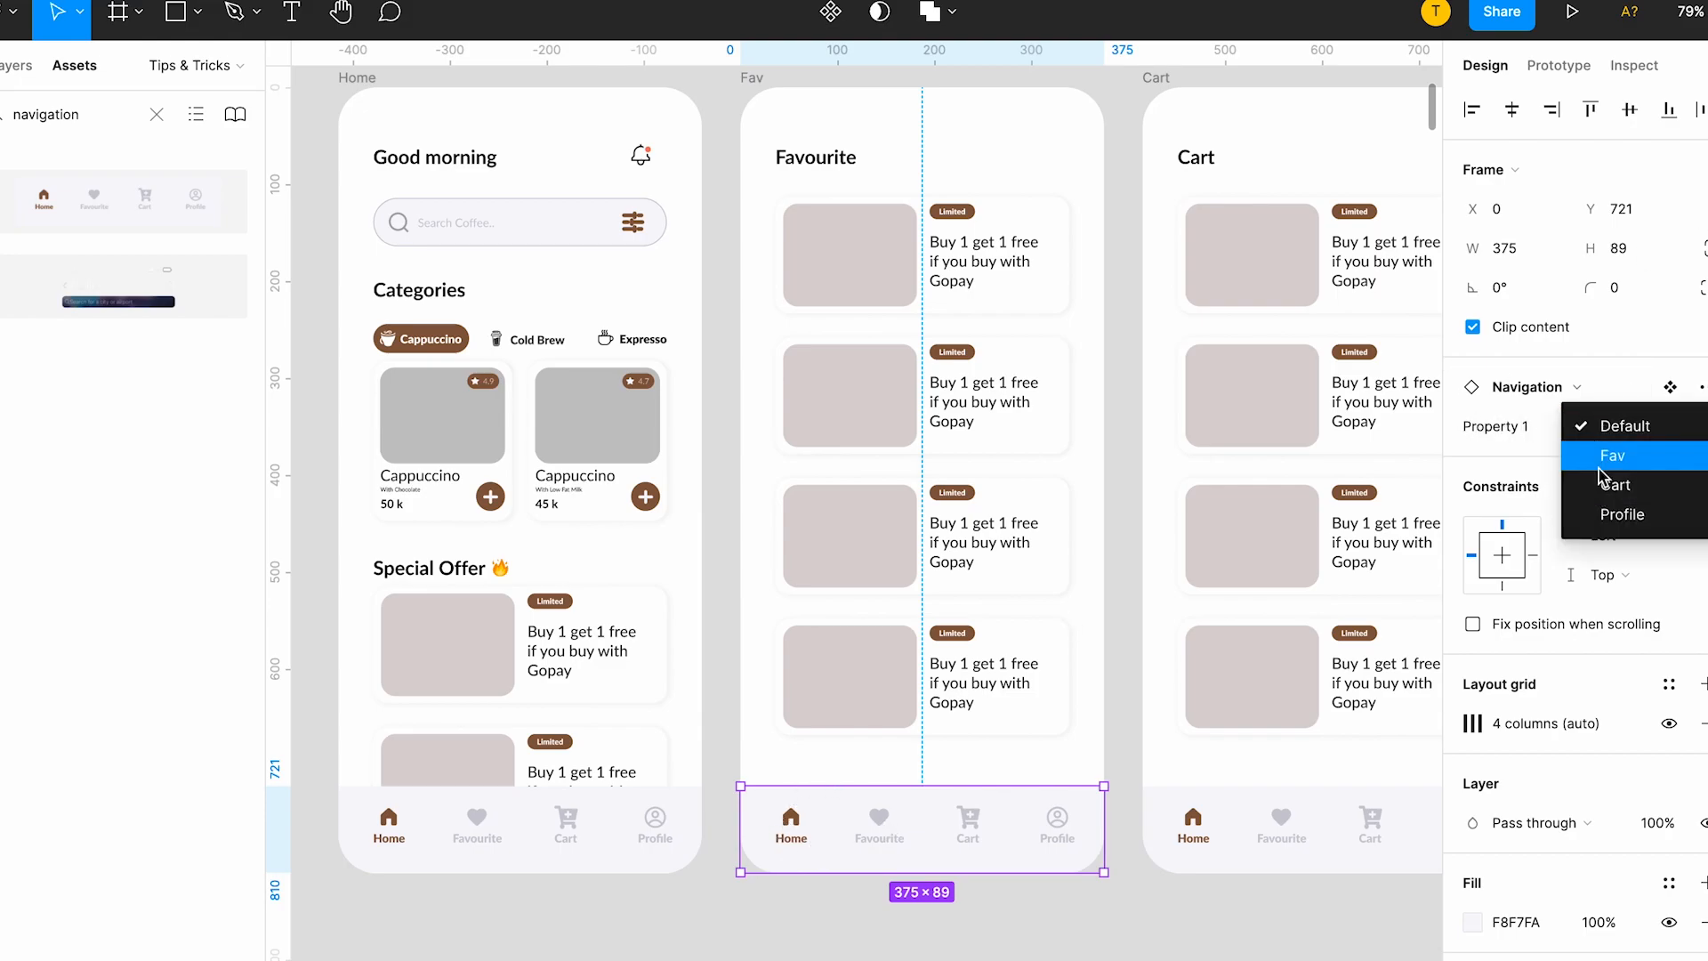
click(1614, 426)
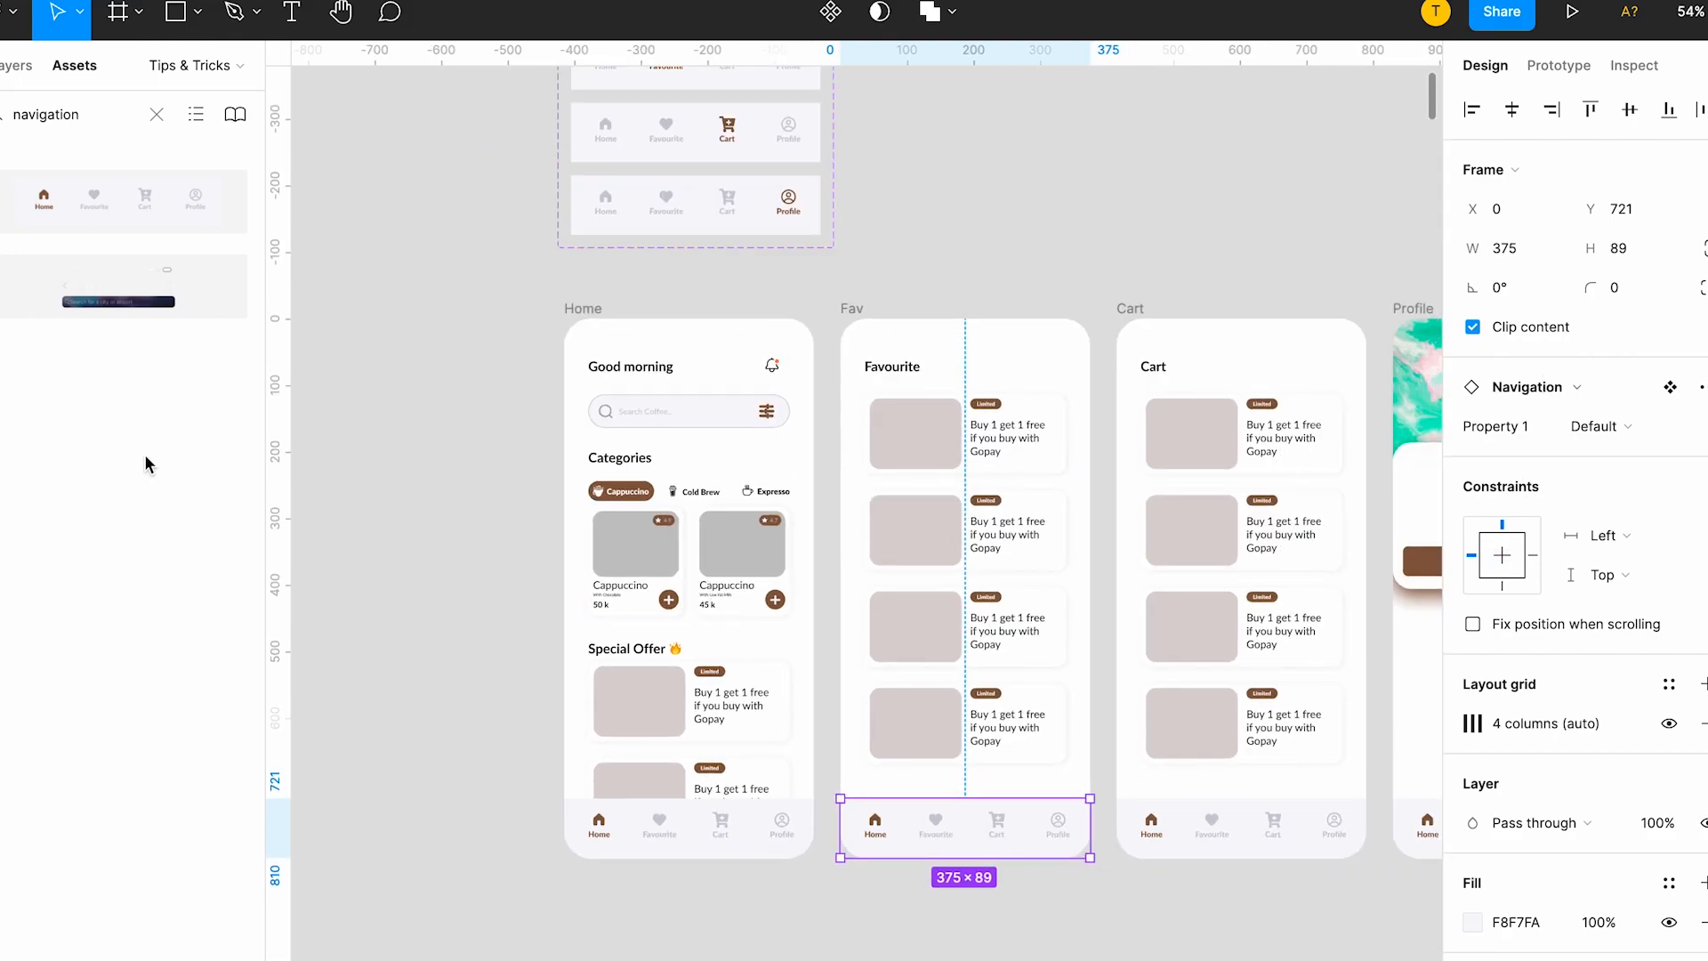
scroll(561, 241, up, 3)
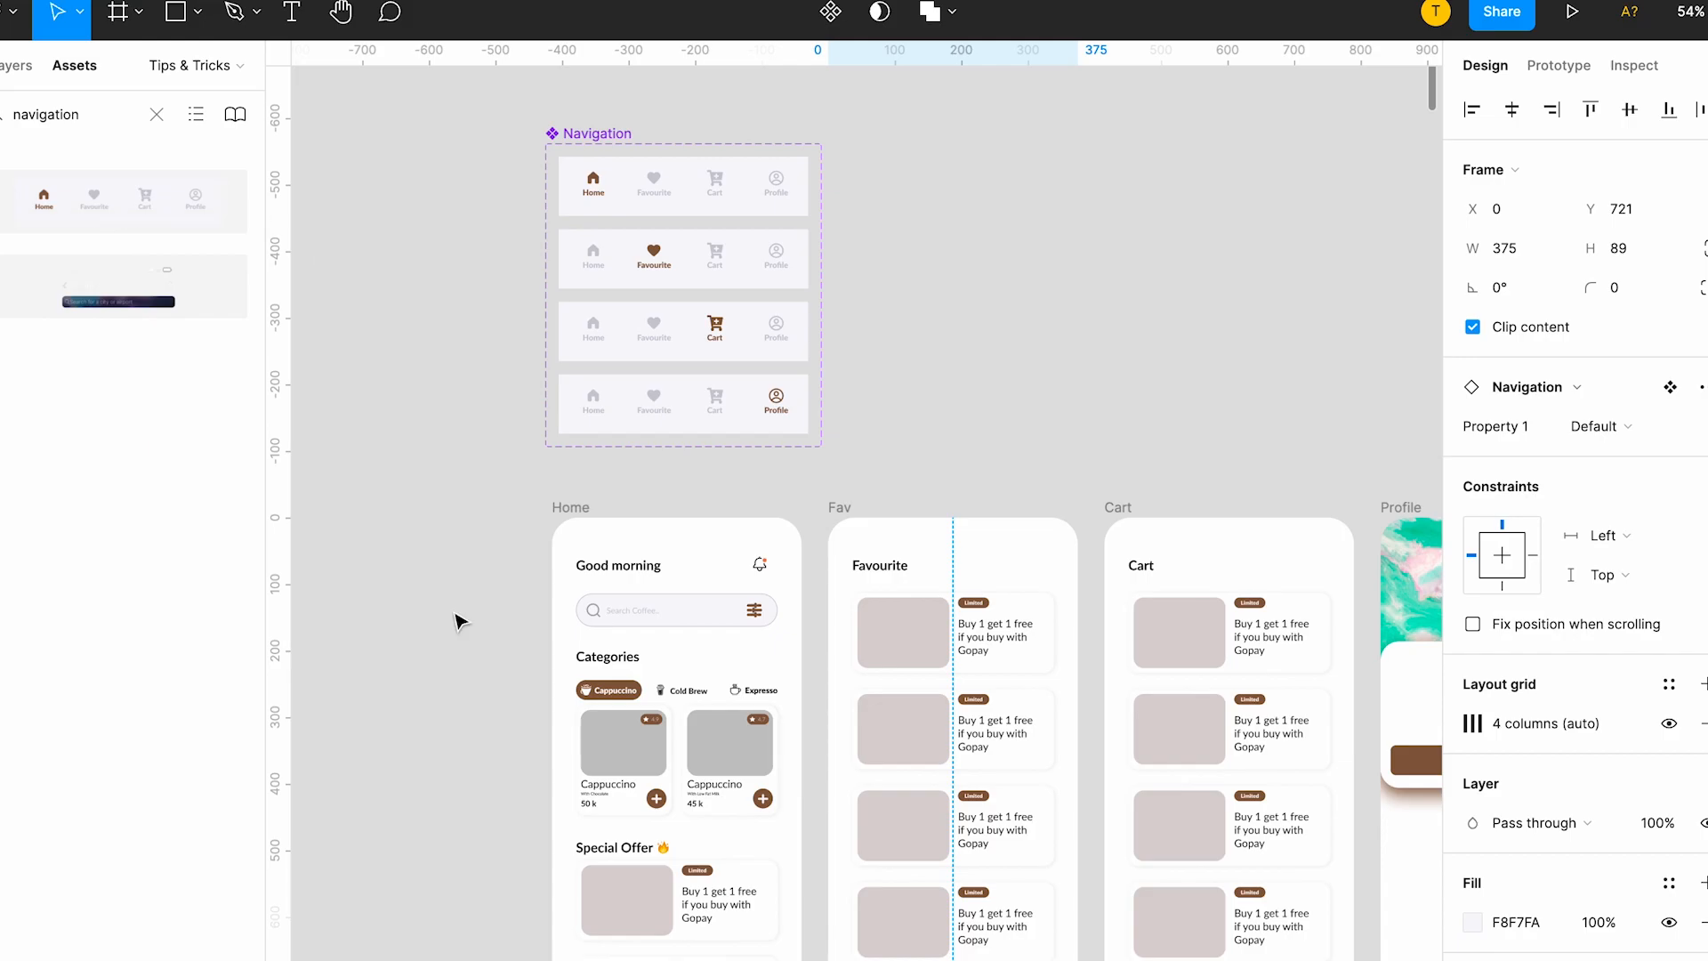
scroll(534, 596, down, 8)
scroll(872, 472, up, 5)
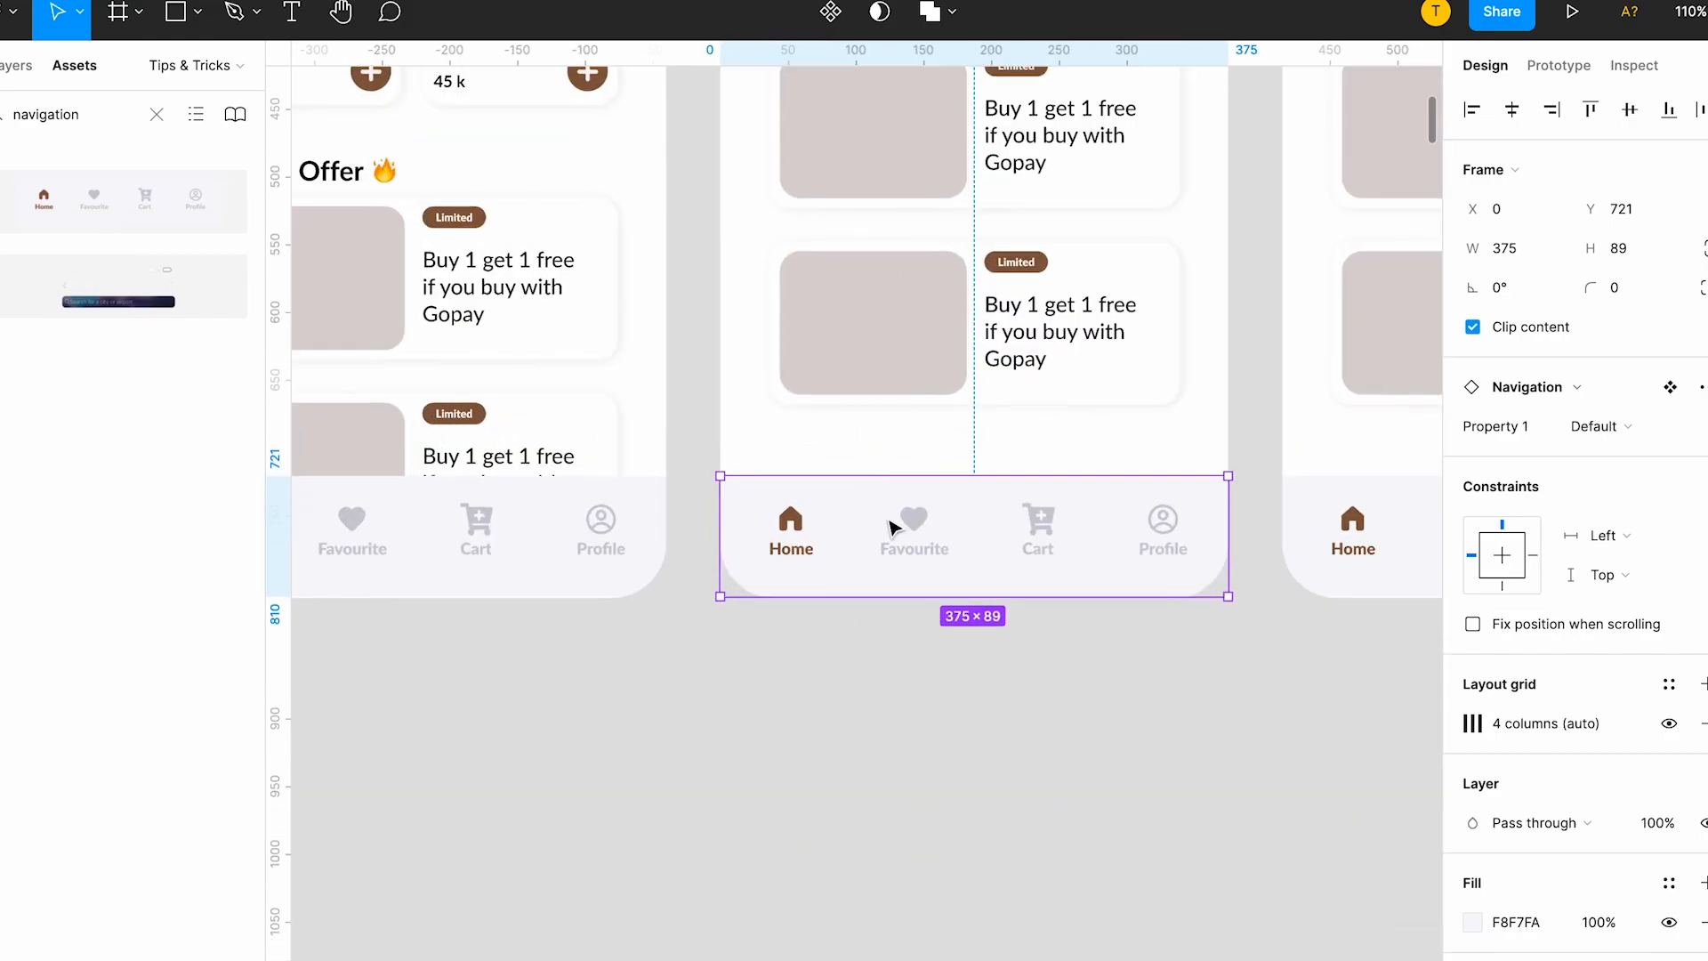
click(1585, 428)
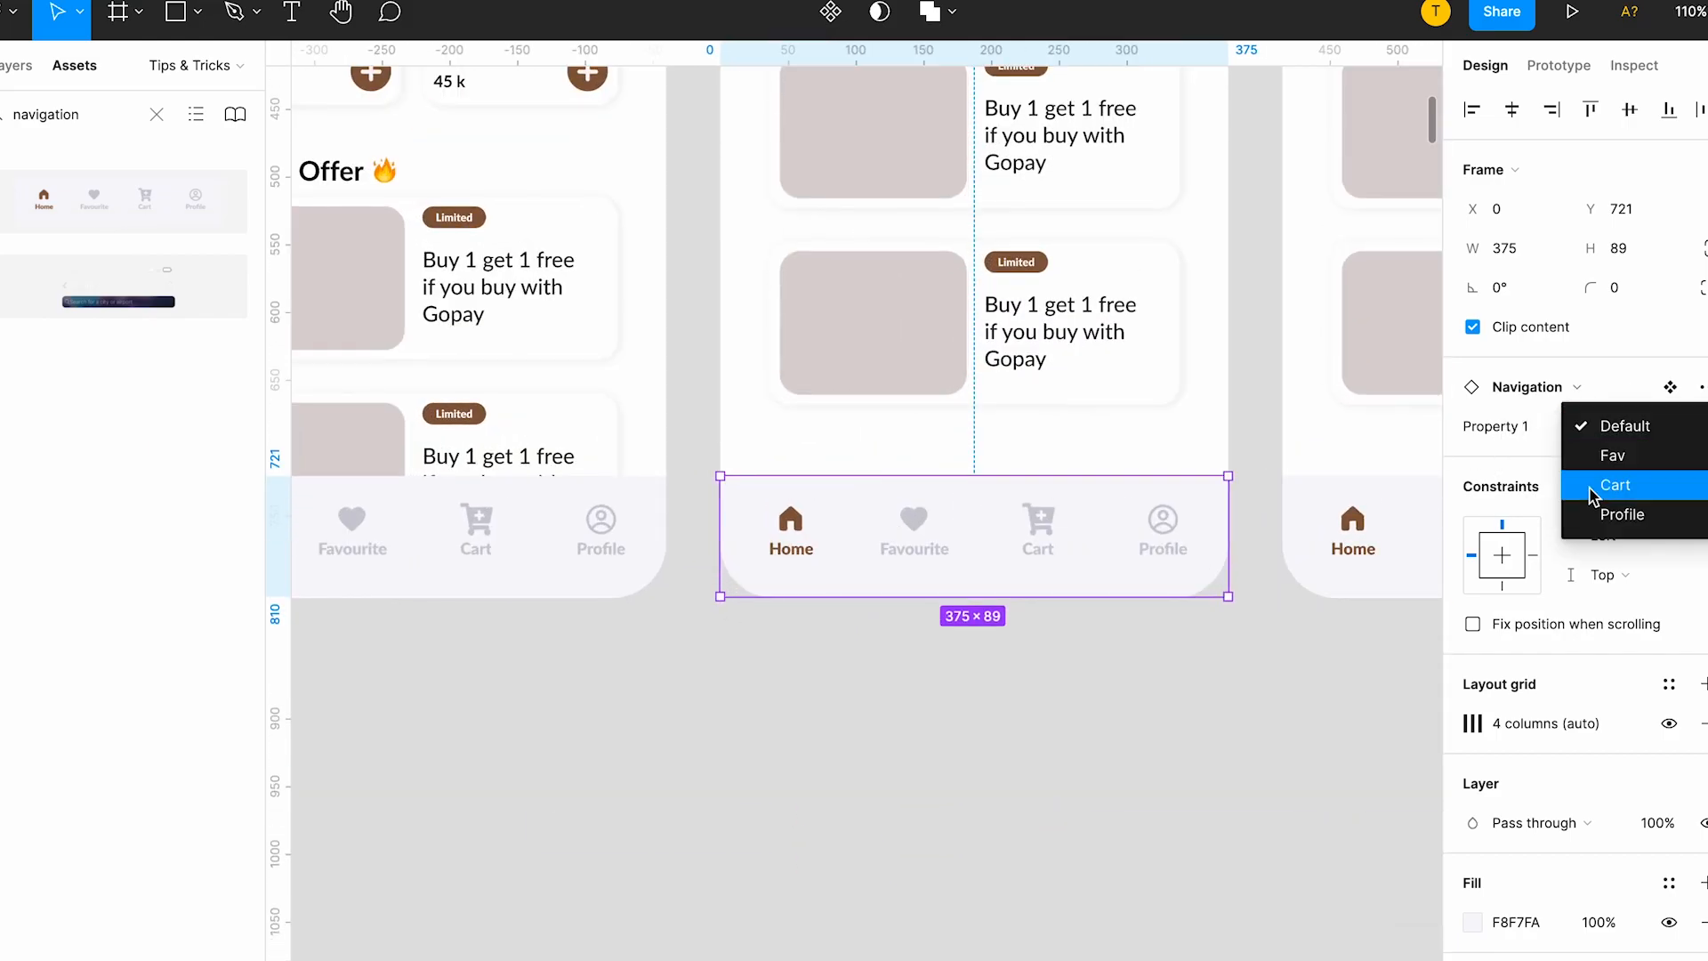
click(1596, 455)
scroll(1132, 476, up, 2)
scroll(1134, 479, down, 3)
click(937, 510)
Set Property 1 of the Cart screen's navigation bar to Cart.
scroll(938, 509, right, 2)
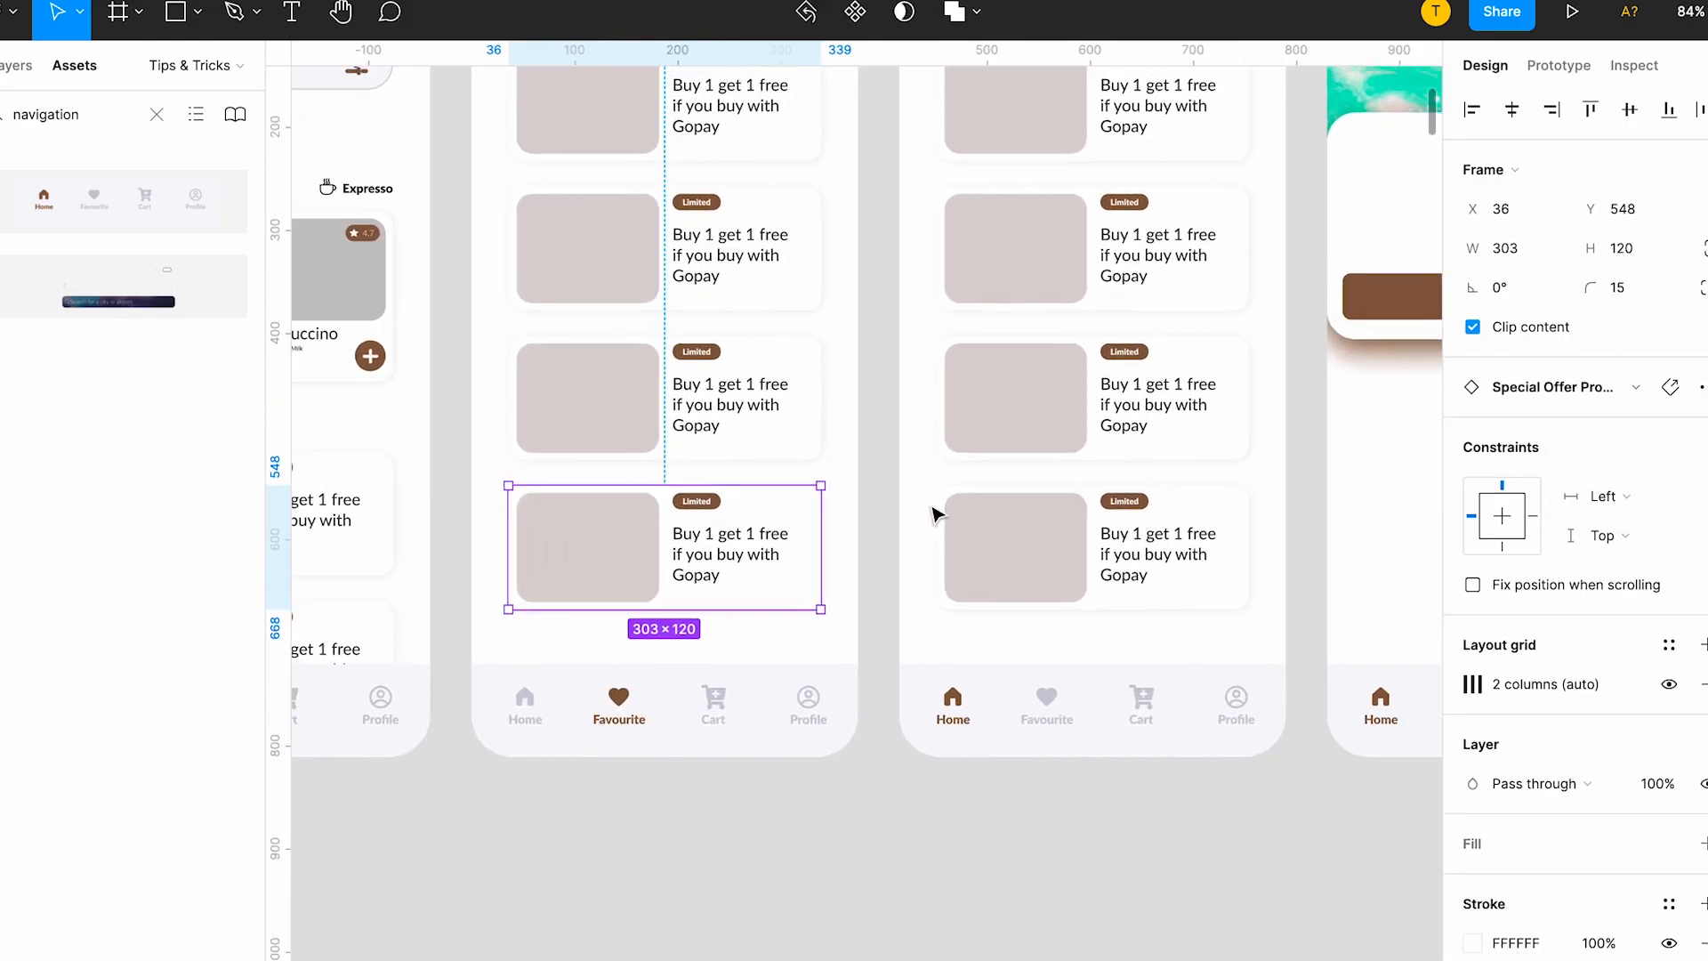
click(1034, 697)
click(1641, 427)
click(1637, 488)
Set Property 1 of the Profile screen's navigation bar to Profile.
scroll(1239, 648, right, 3)
click(1214, 676)
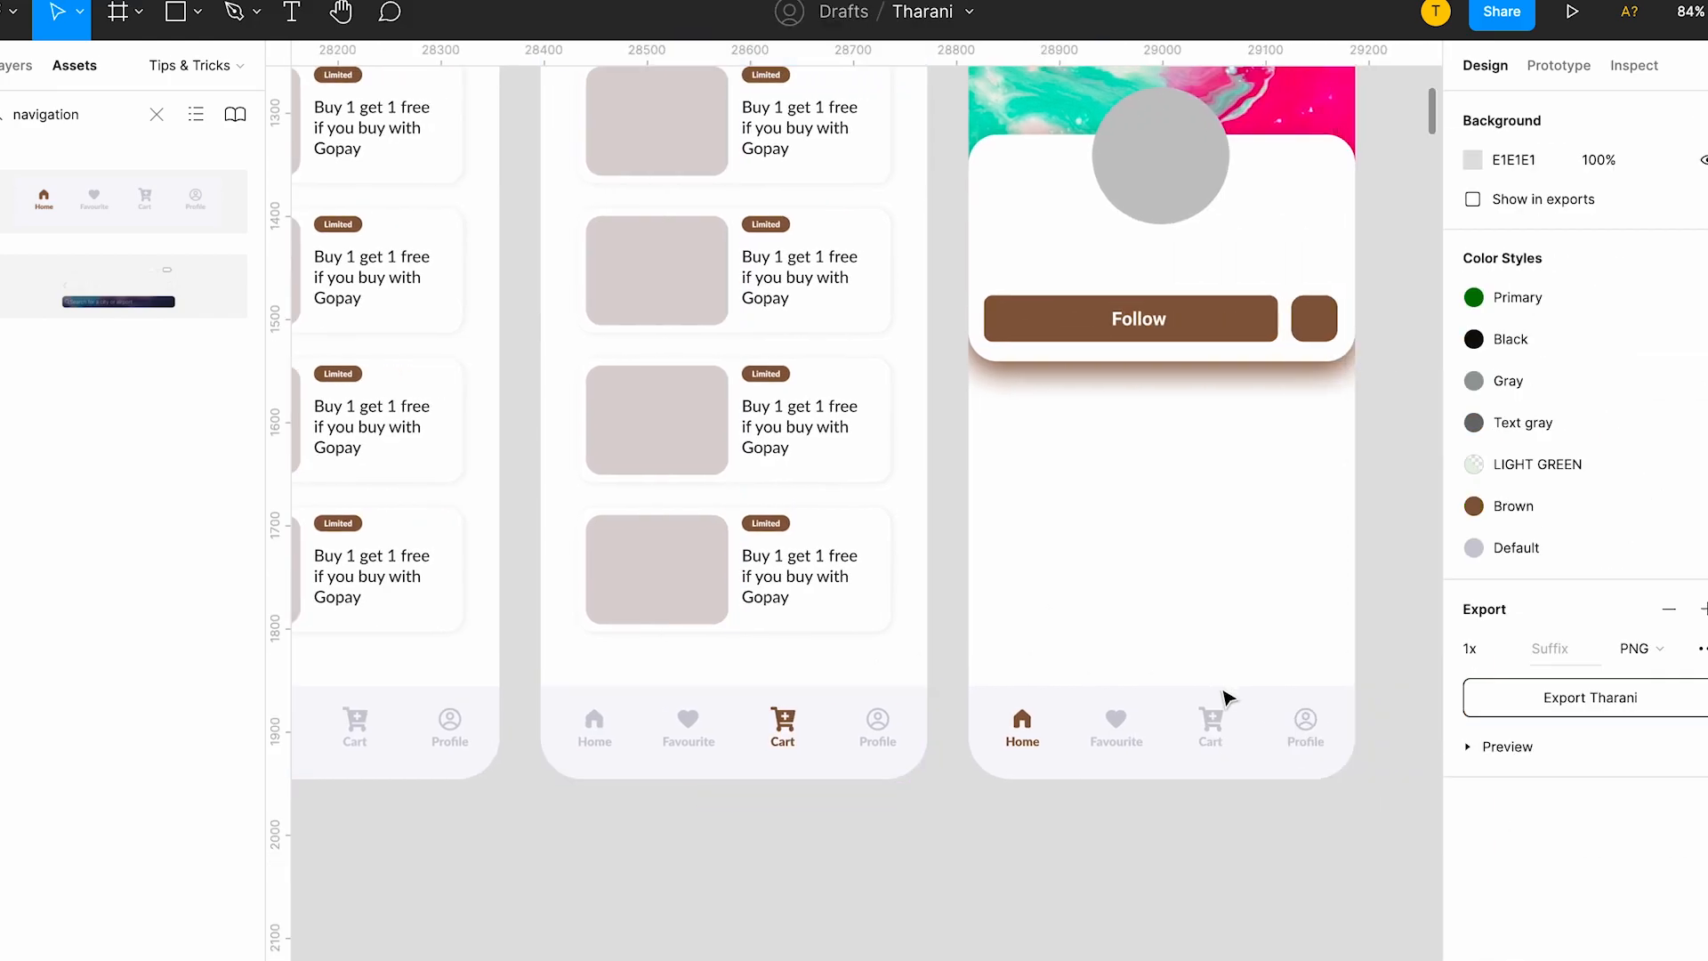
click(1213, 712)
click(1614, 431)
click(1627, 513)
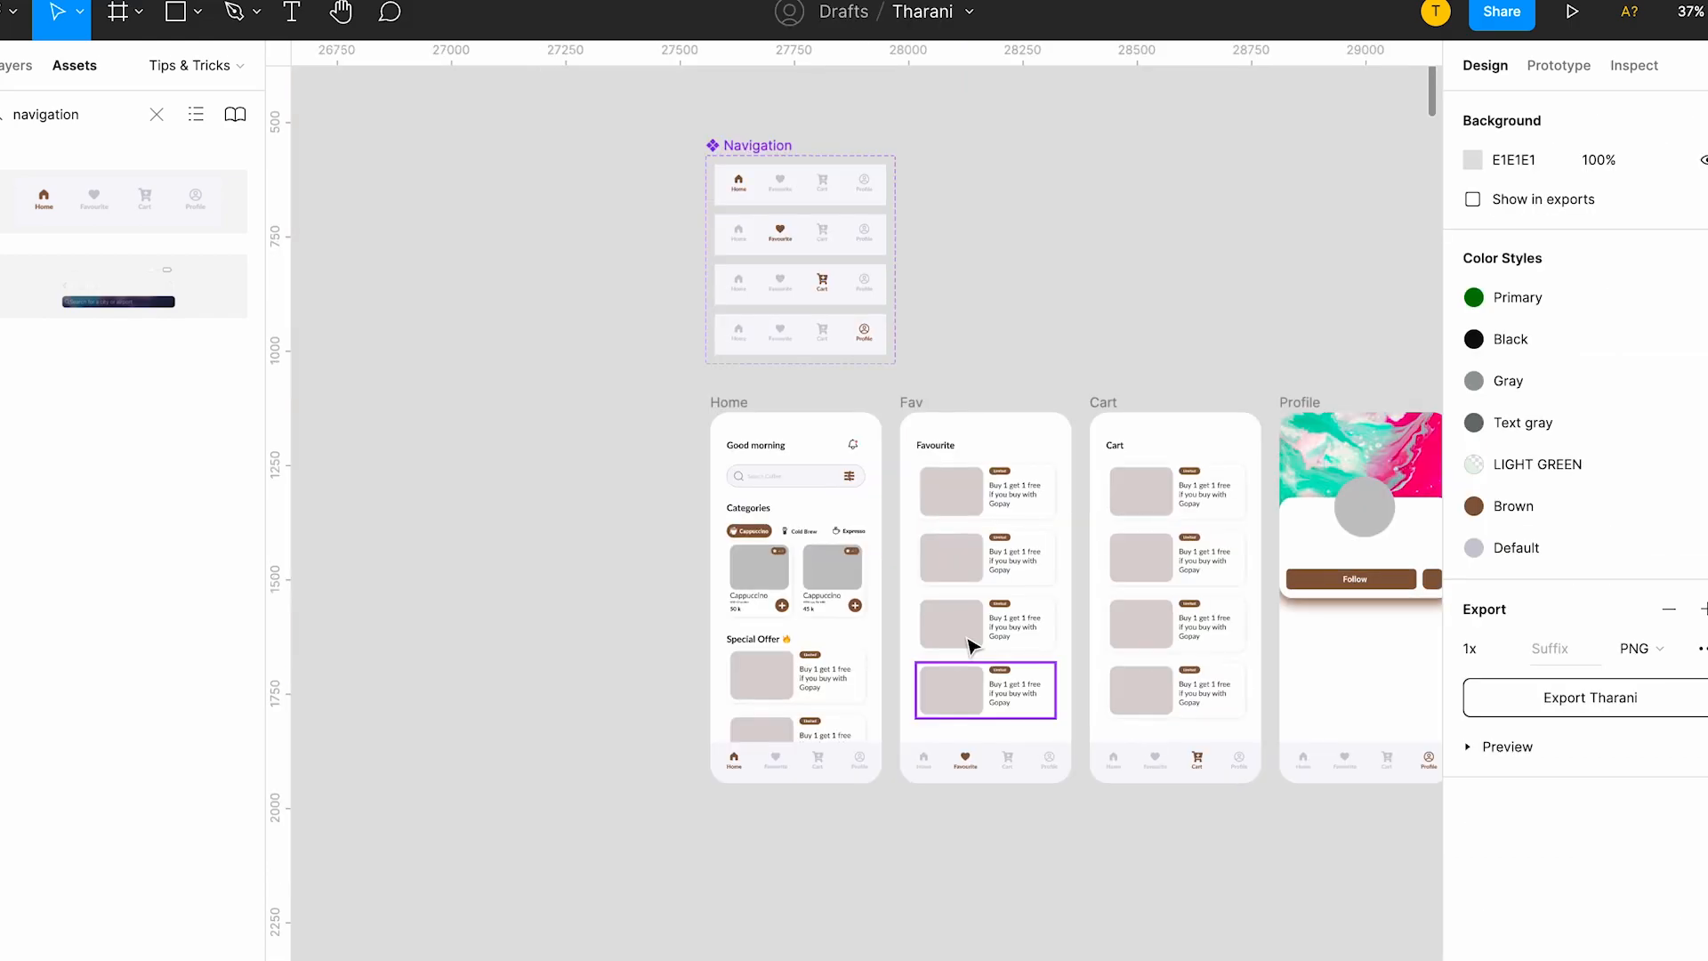
Duplicate the row of Home, Fav, Cart and Profile screens three times, stacking the evenly spaced copies below the original row.
scroll(952, 623, up, 5)
scroll(953, 623, down, 5)
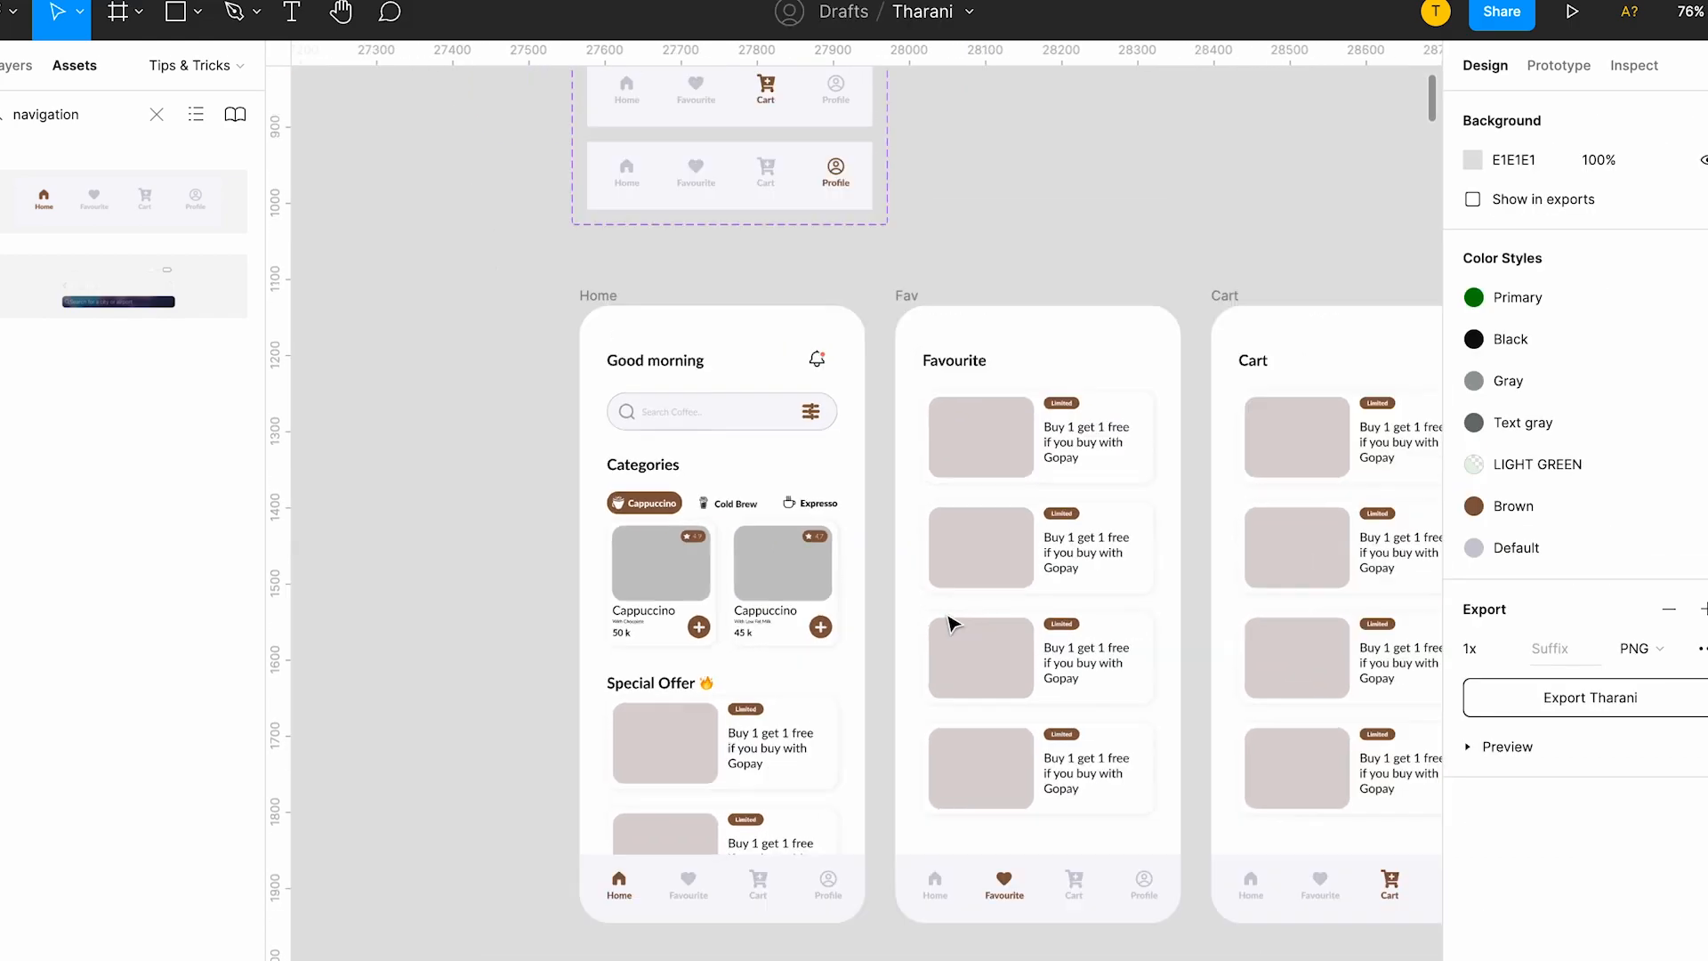
drag(574, 313, 1438, 777)
scroll(1023, 584, down, 3)
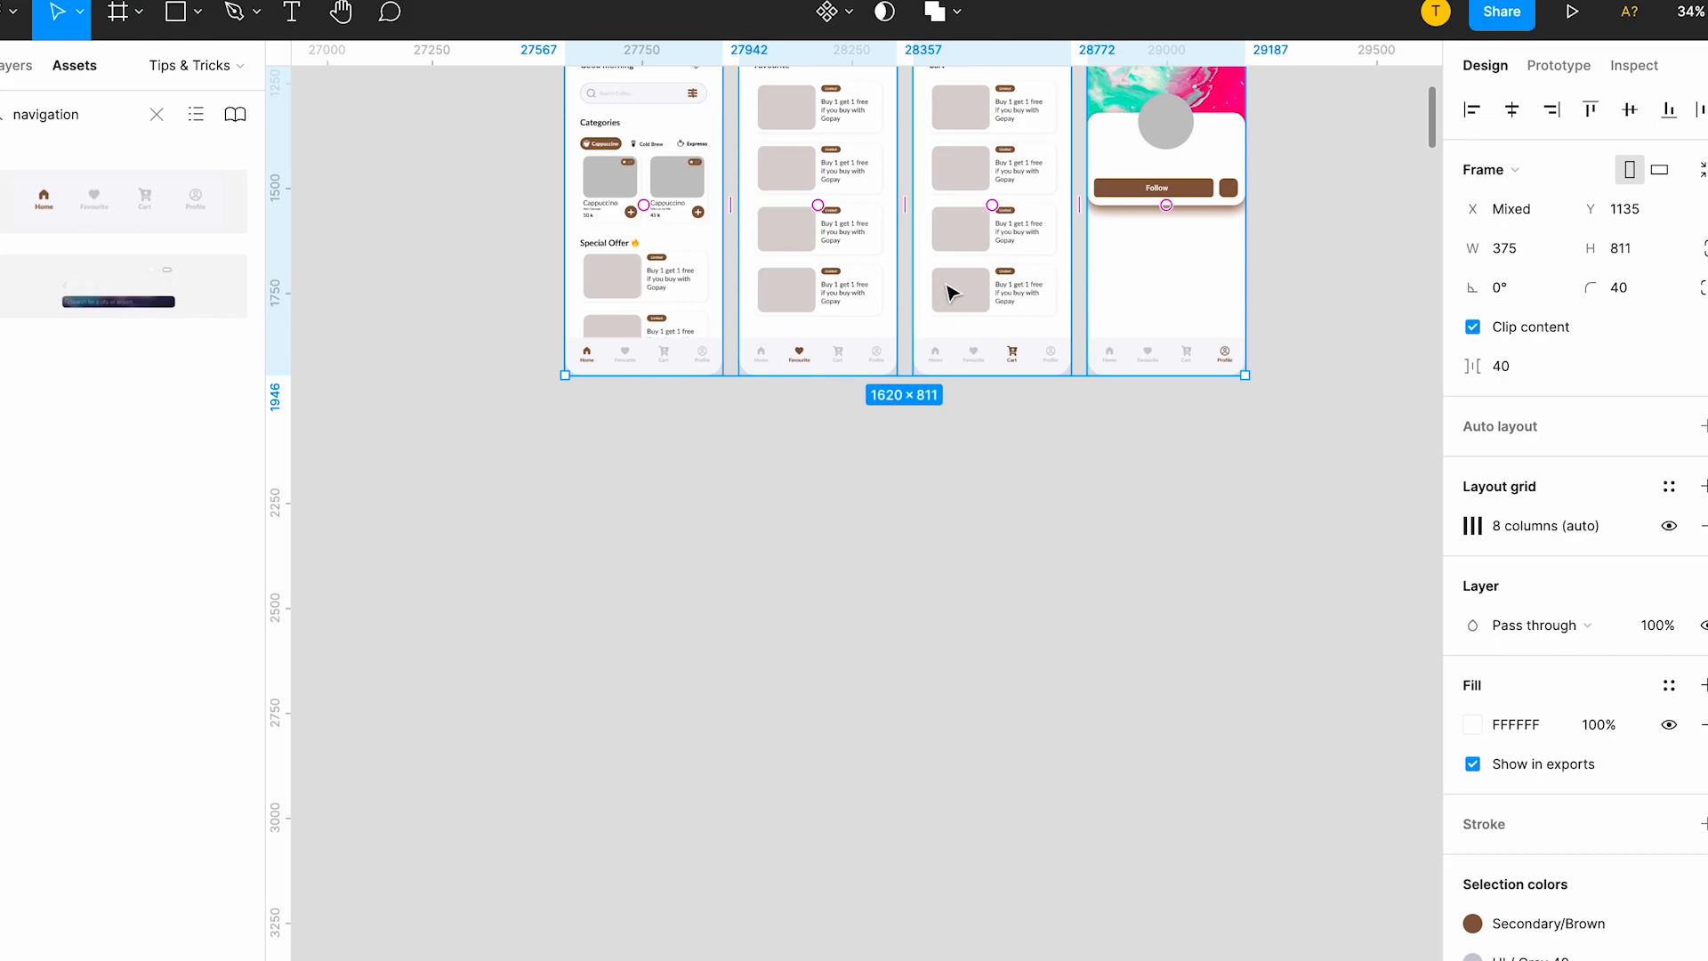
drag(949, 175, 949, 554)
key(super+d)
key(super+d)
scroll(949, 552, down, 5)
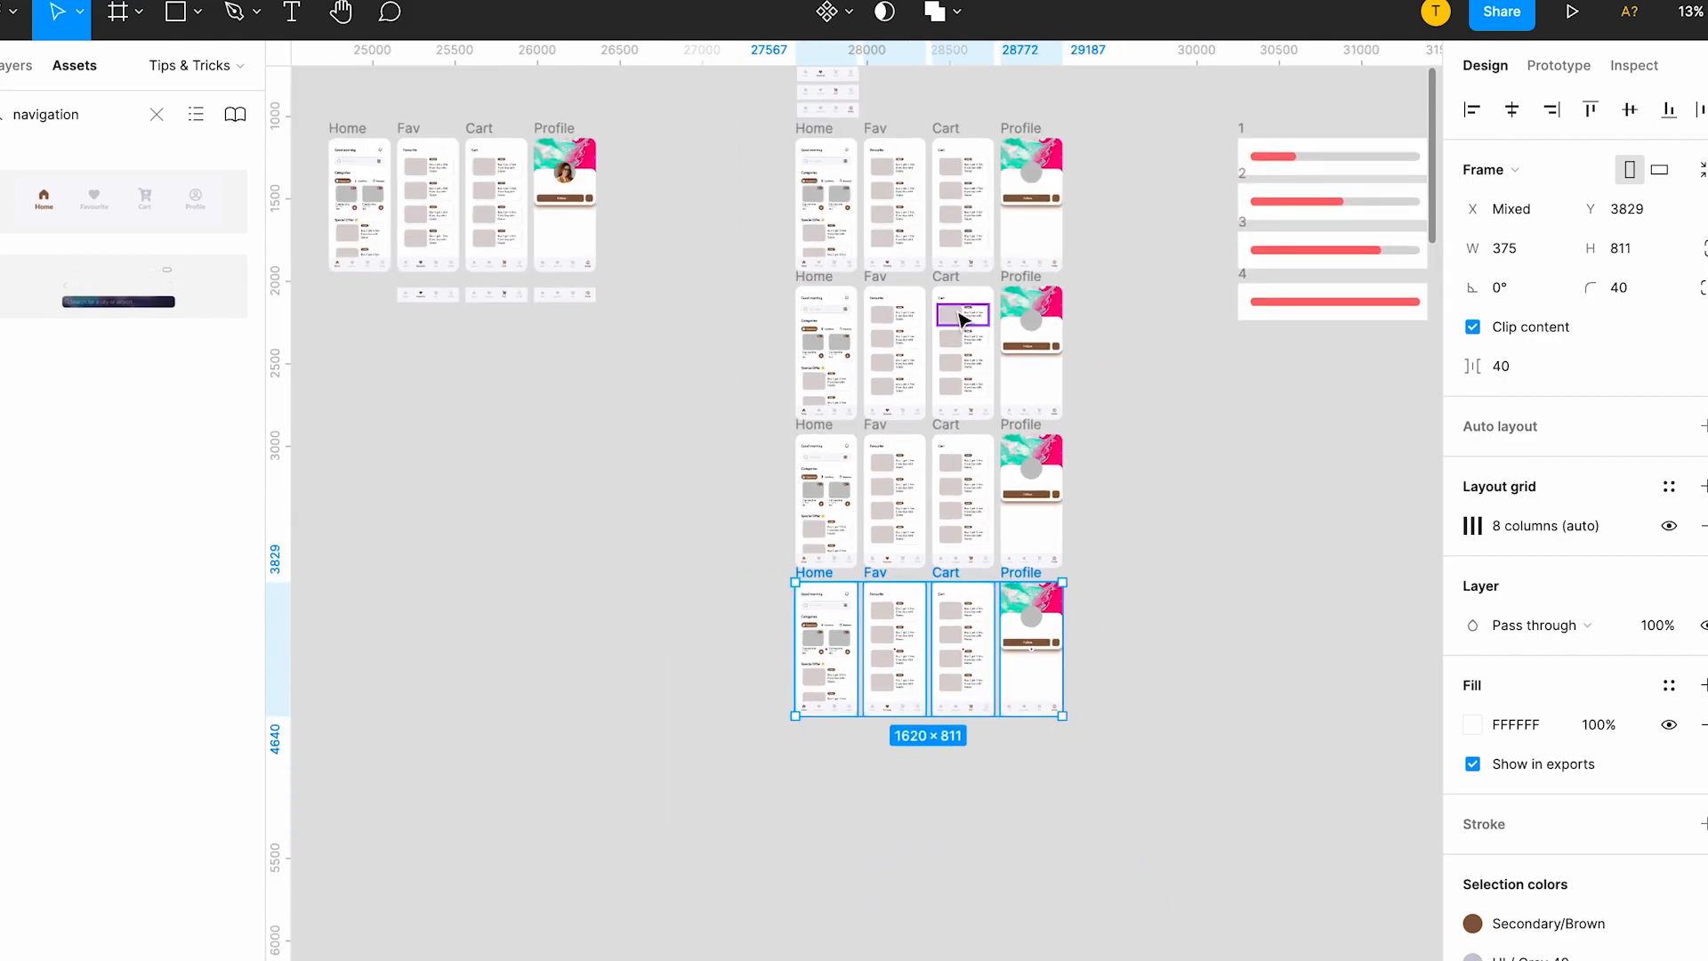
click(1112, 324)
Examine the navigation bars in the Cart and Home screens and the item icons and labels in the Default Navigation variant.
scroll(975, 275, up, 5)
click(859, 279)
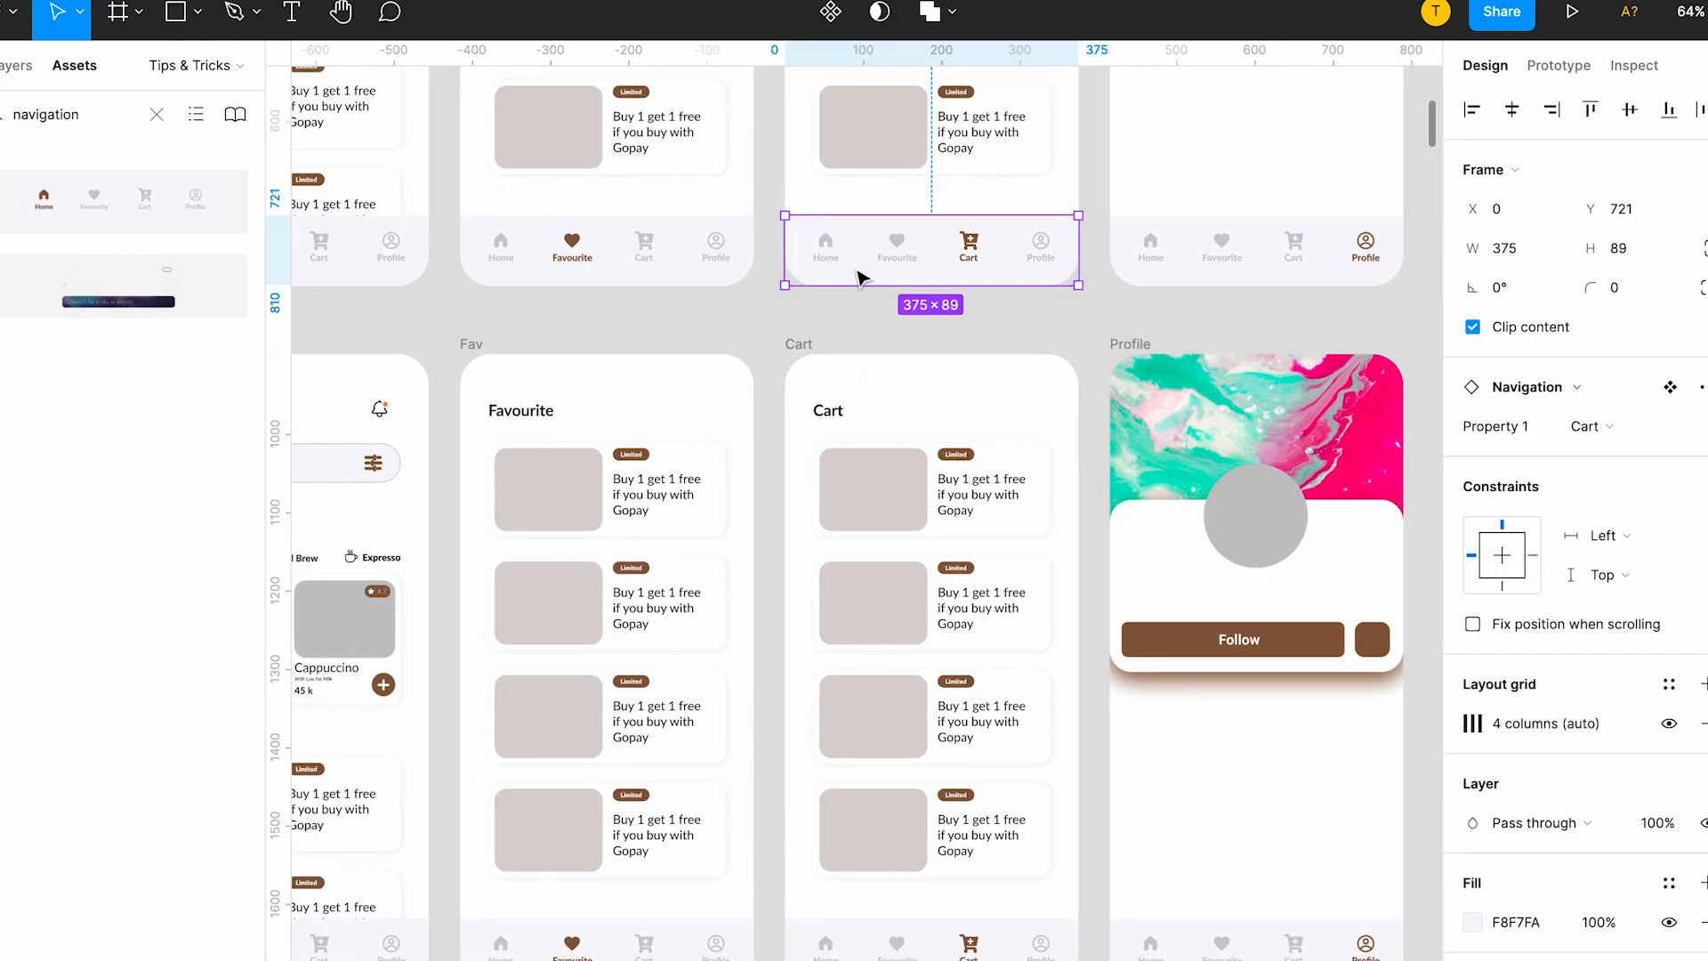
scroll(850, 275, left, 5)
click(745, 210)
scroll(744, 210, up, 2)
scroll(743, 210, up, 10)
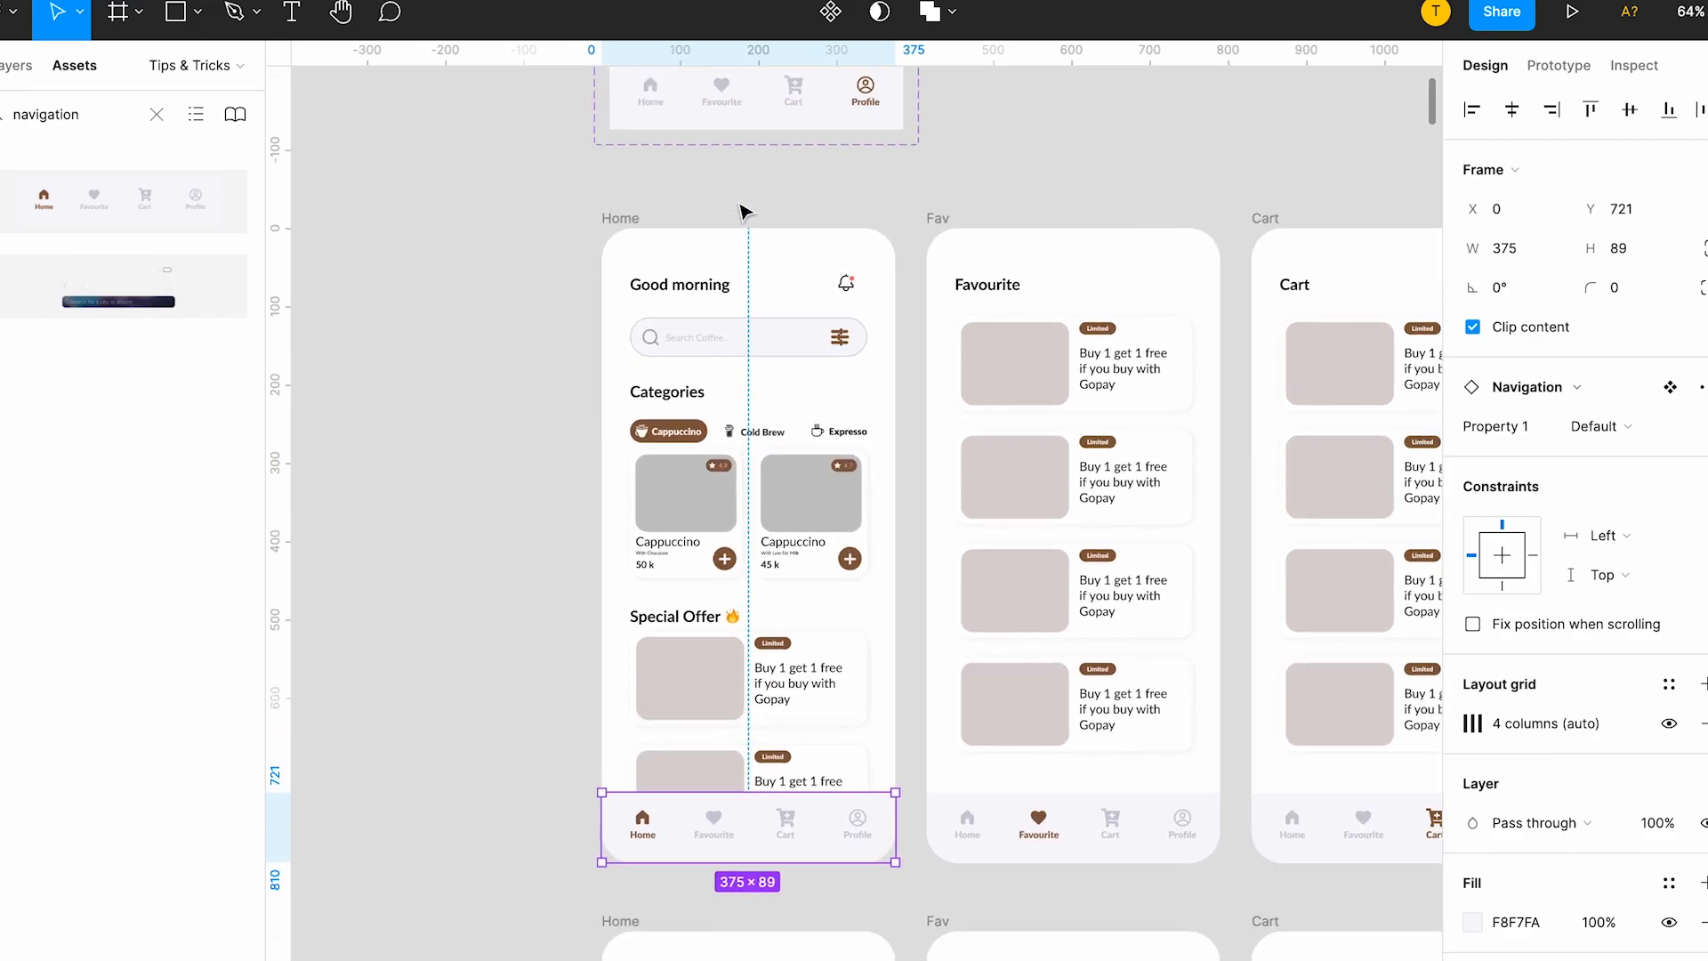
scroll(674, 278, up, 5)
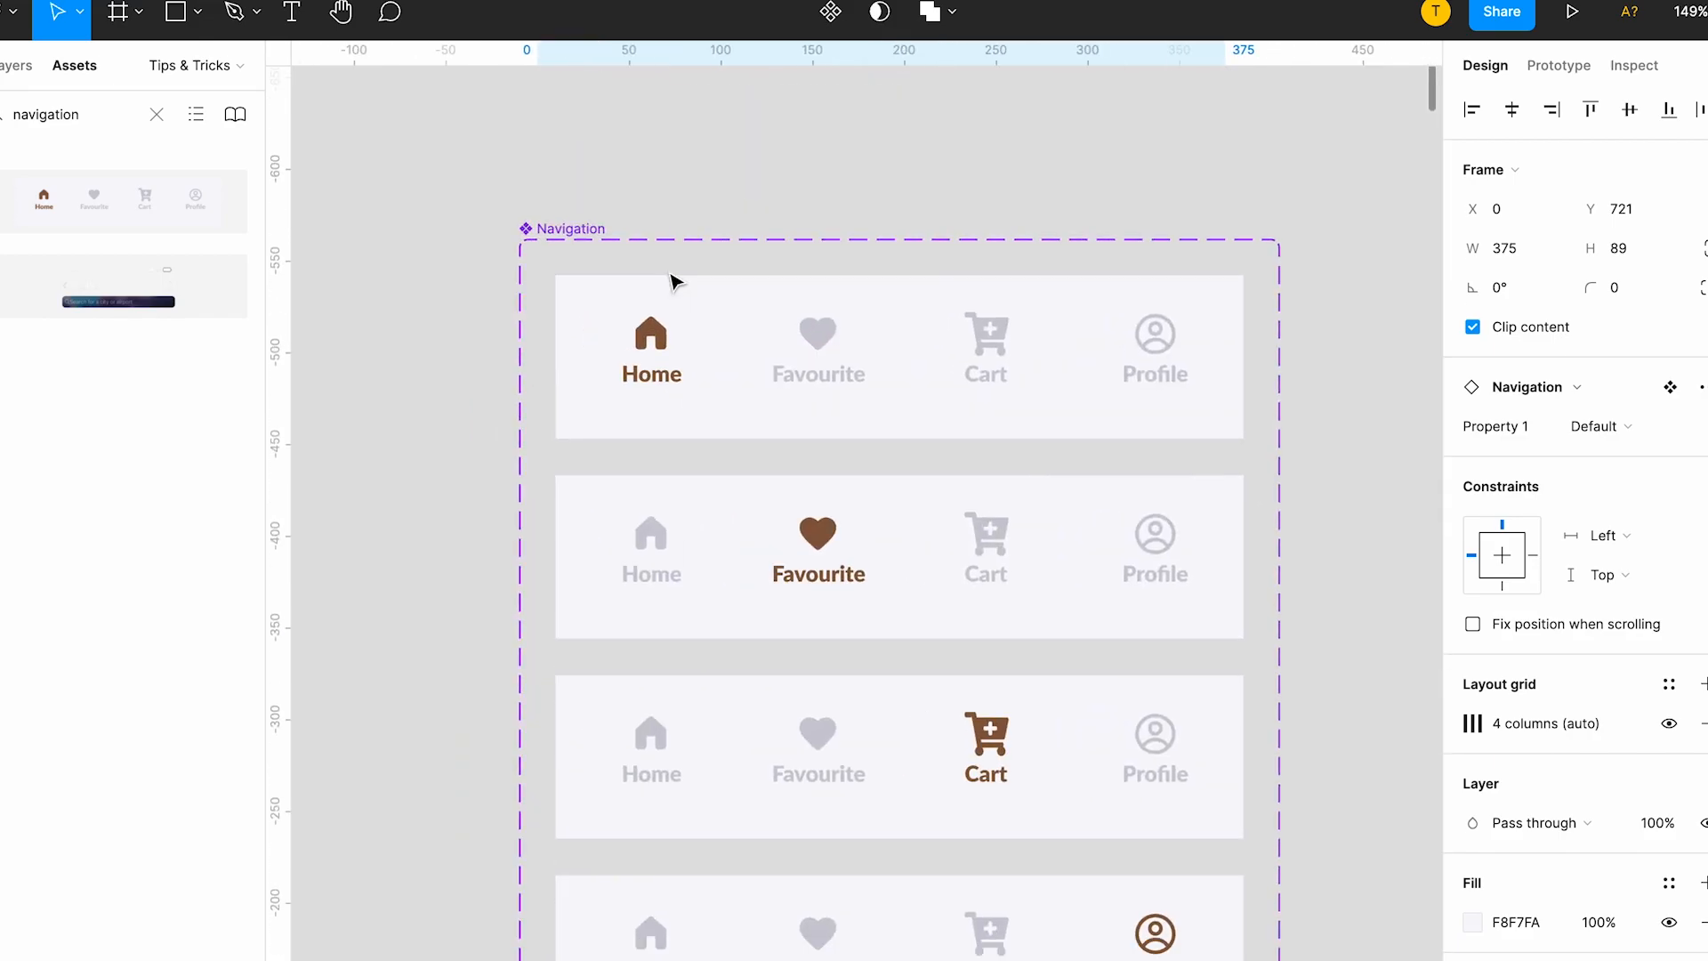
double_click(1154, 345)
scroll(1183, 351, up, 5)
double_click(1214, 365)
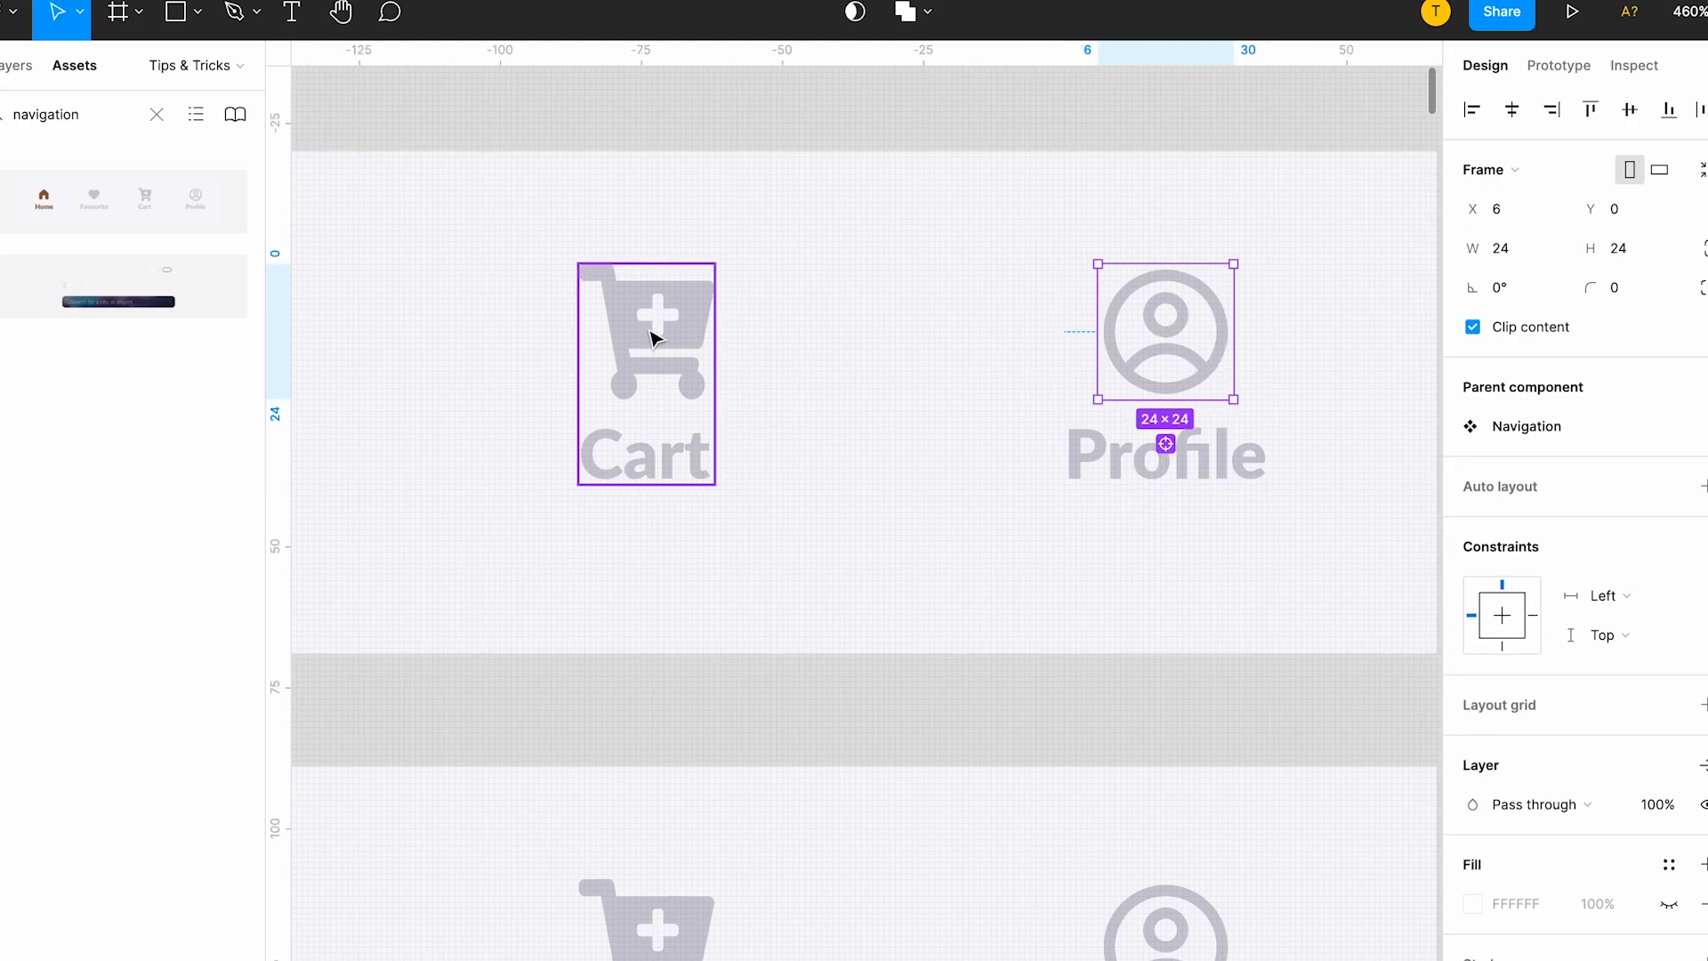
click(669, 464)
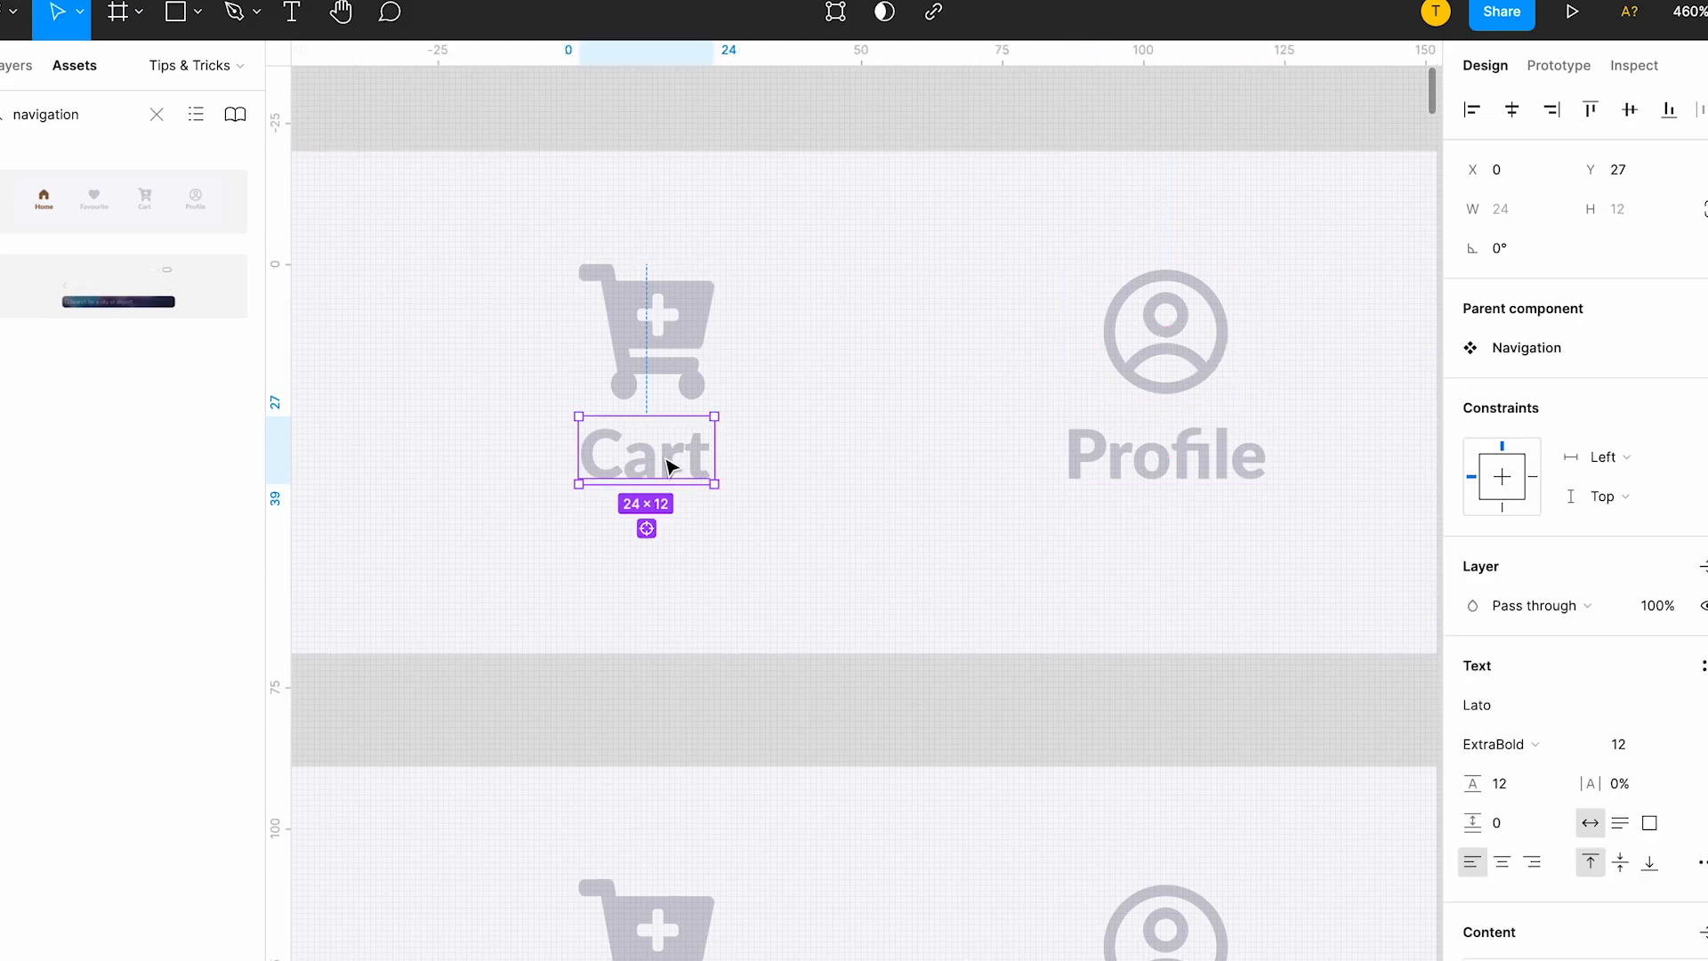
click(1128, 479)
scroll(1128, 481, left, 5)
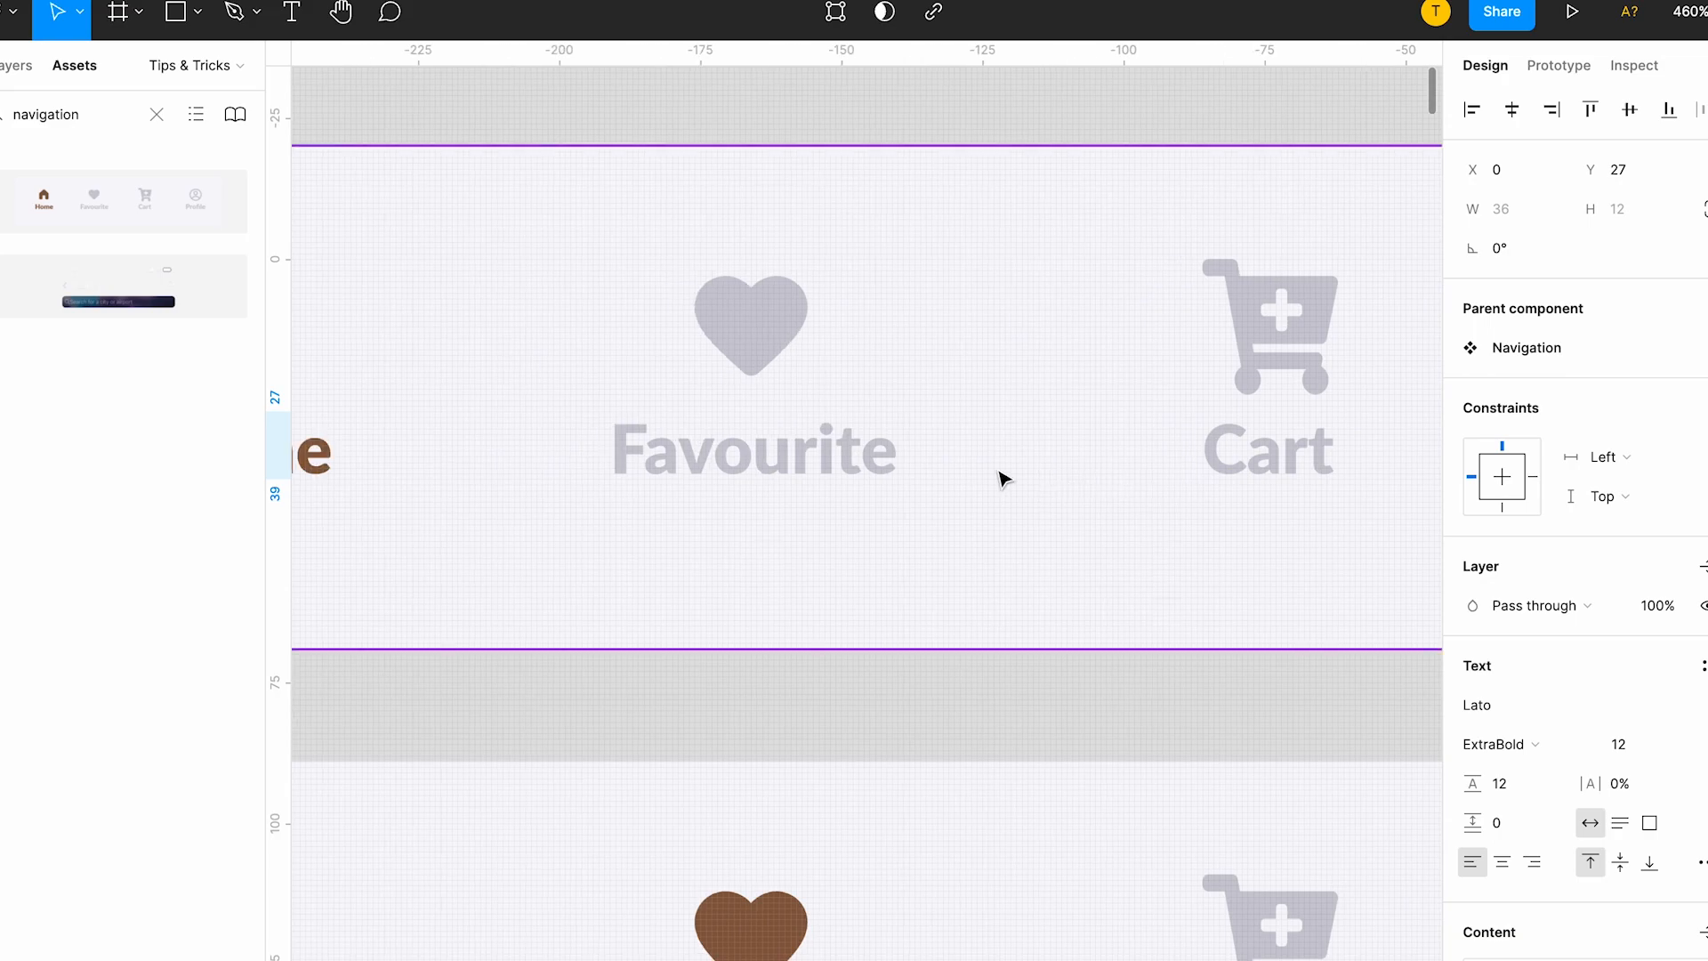
click(820, 464)
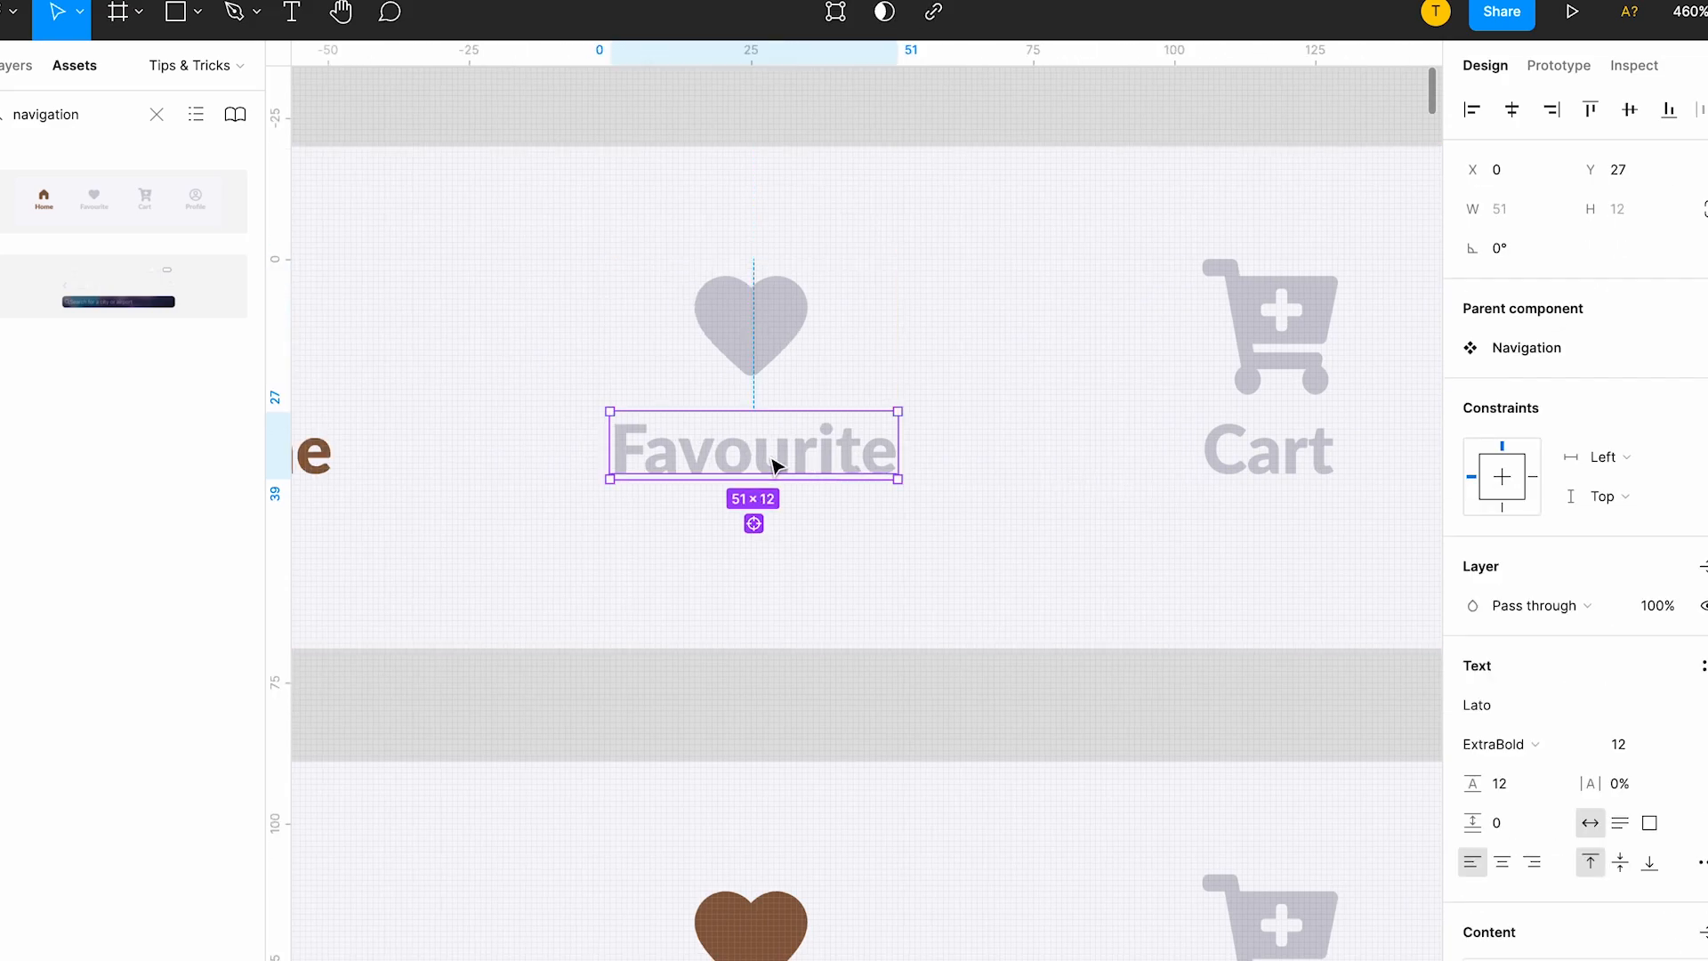
Compare the icons and labels in the Navigation component's variants with the navigation bar on the Home screen.
scroll(775, 464, left, 5)
click(724, 449)
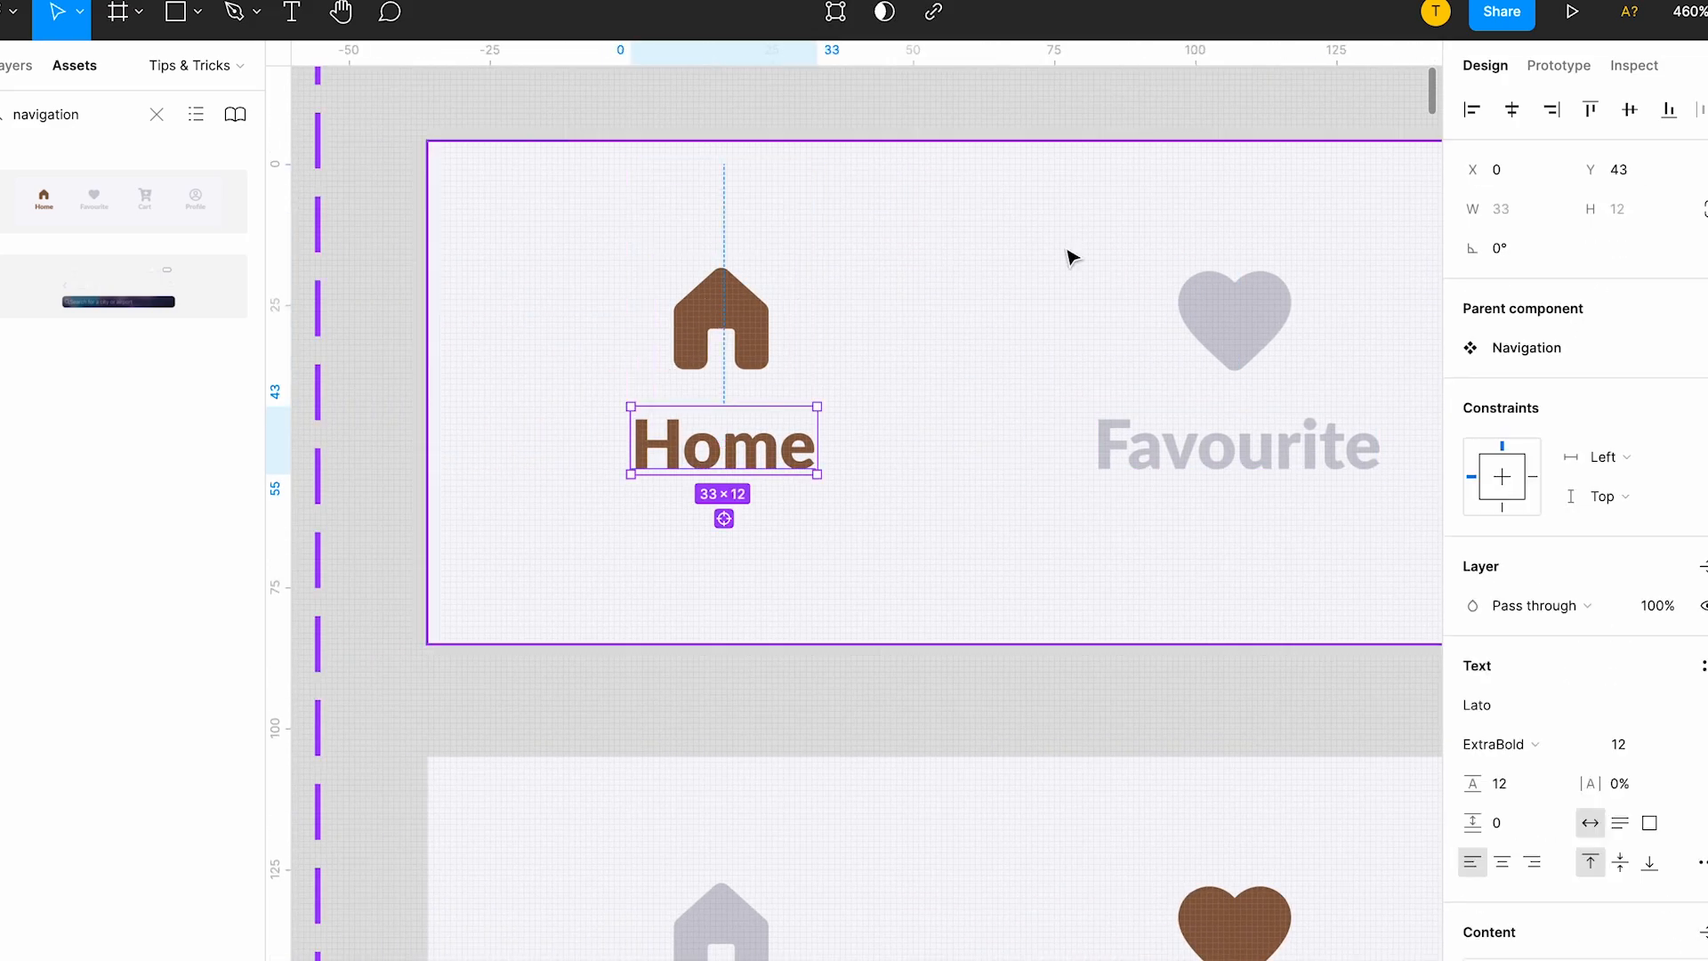
click(1213, 287)
scroll(880, 289, down, 3)
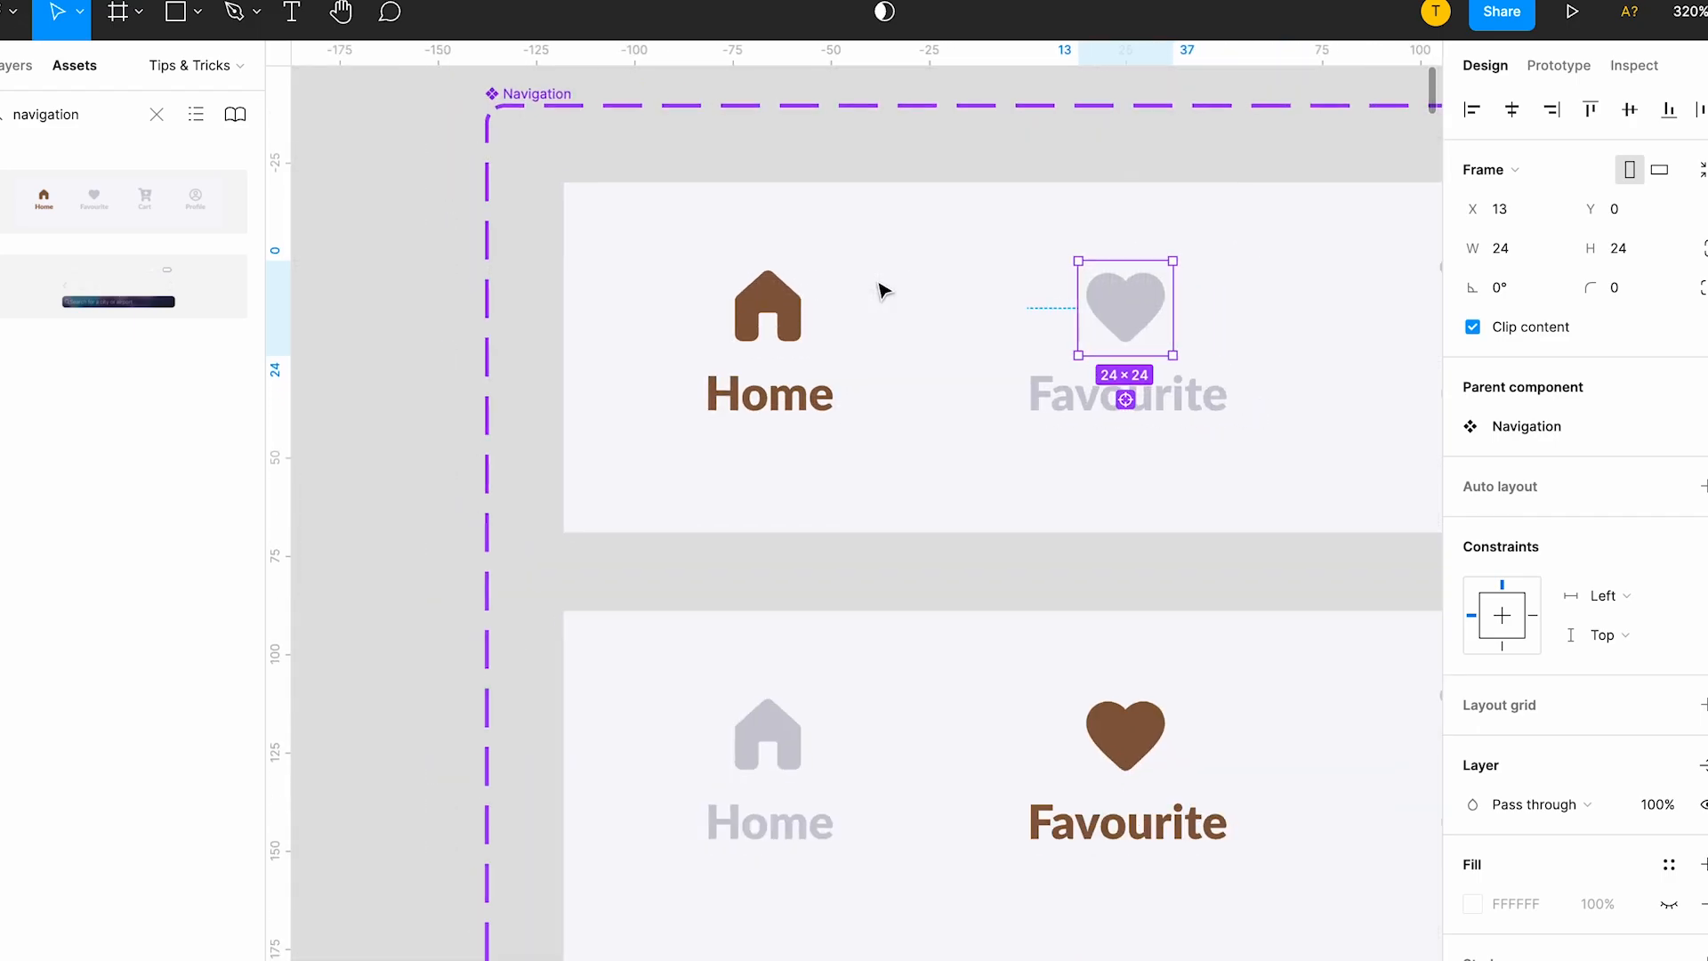
scroll(881, 289, down, 3)
scroll(655, 419, down, 5)
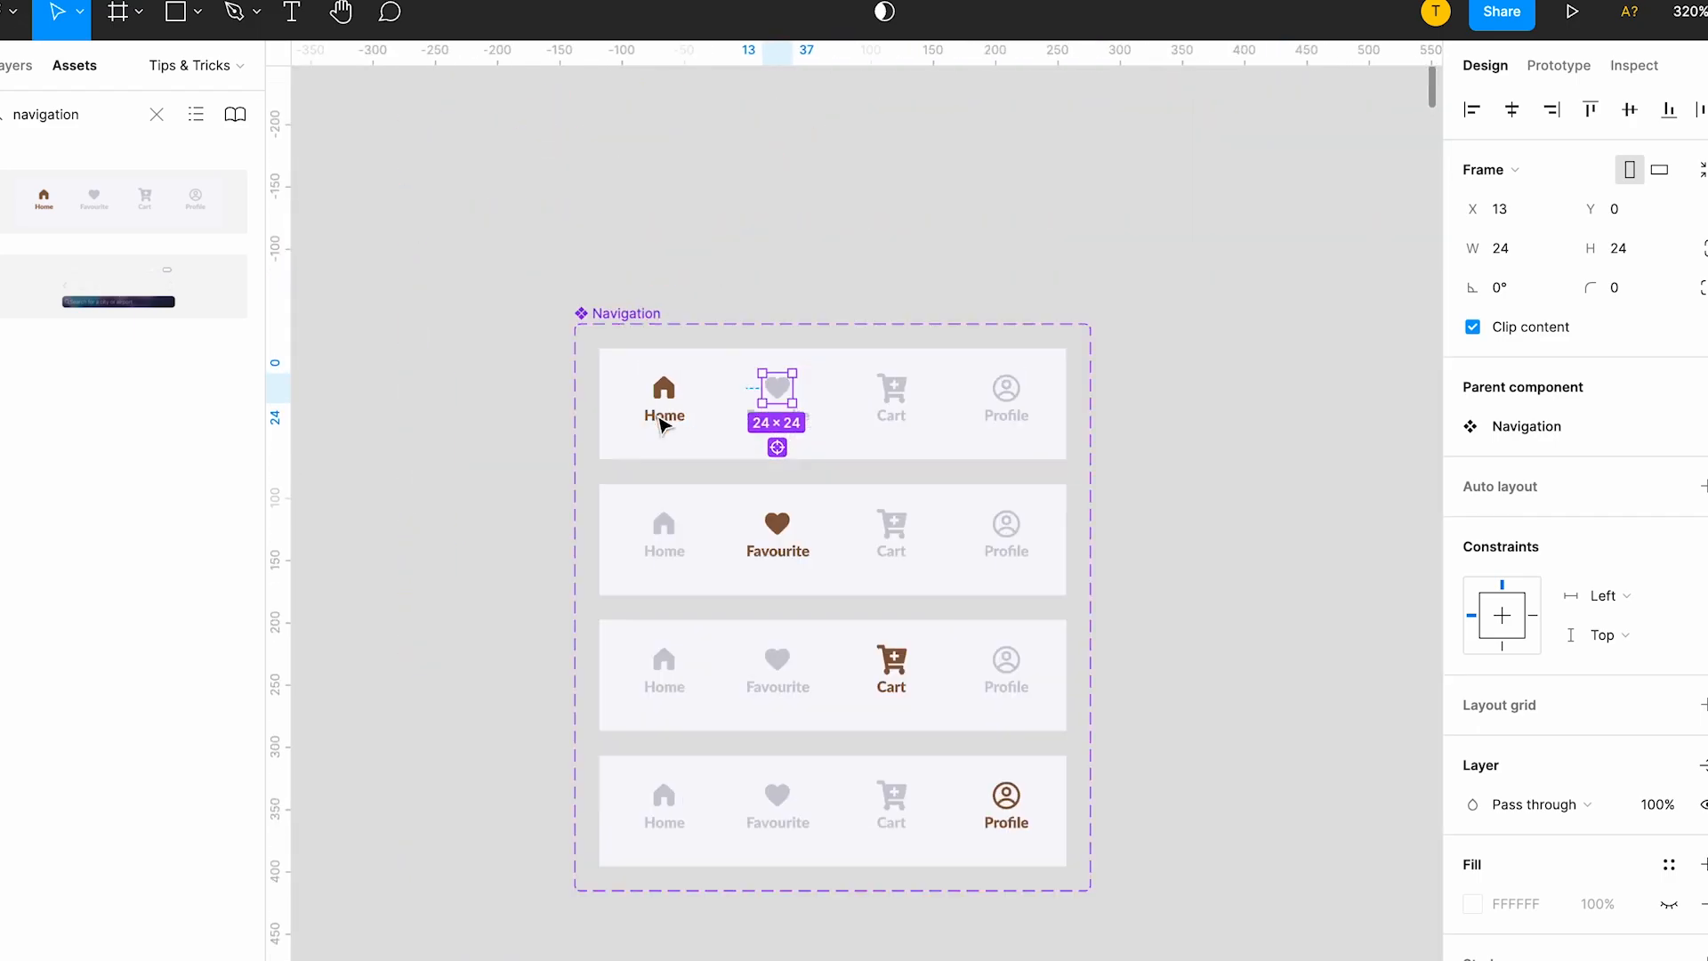
scroll(662, 423, down, 10)
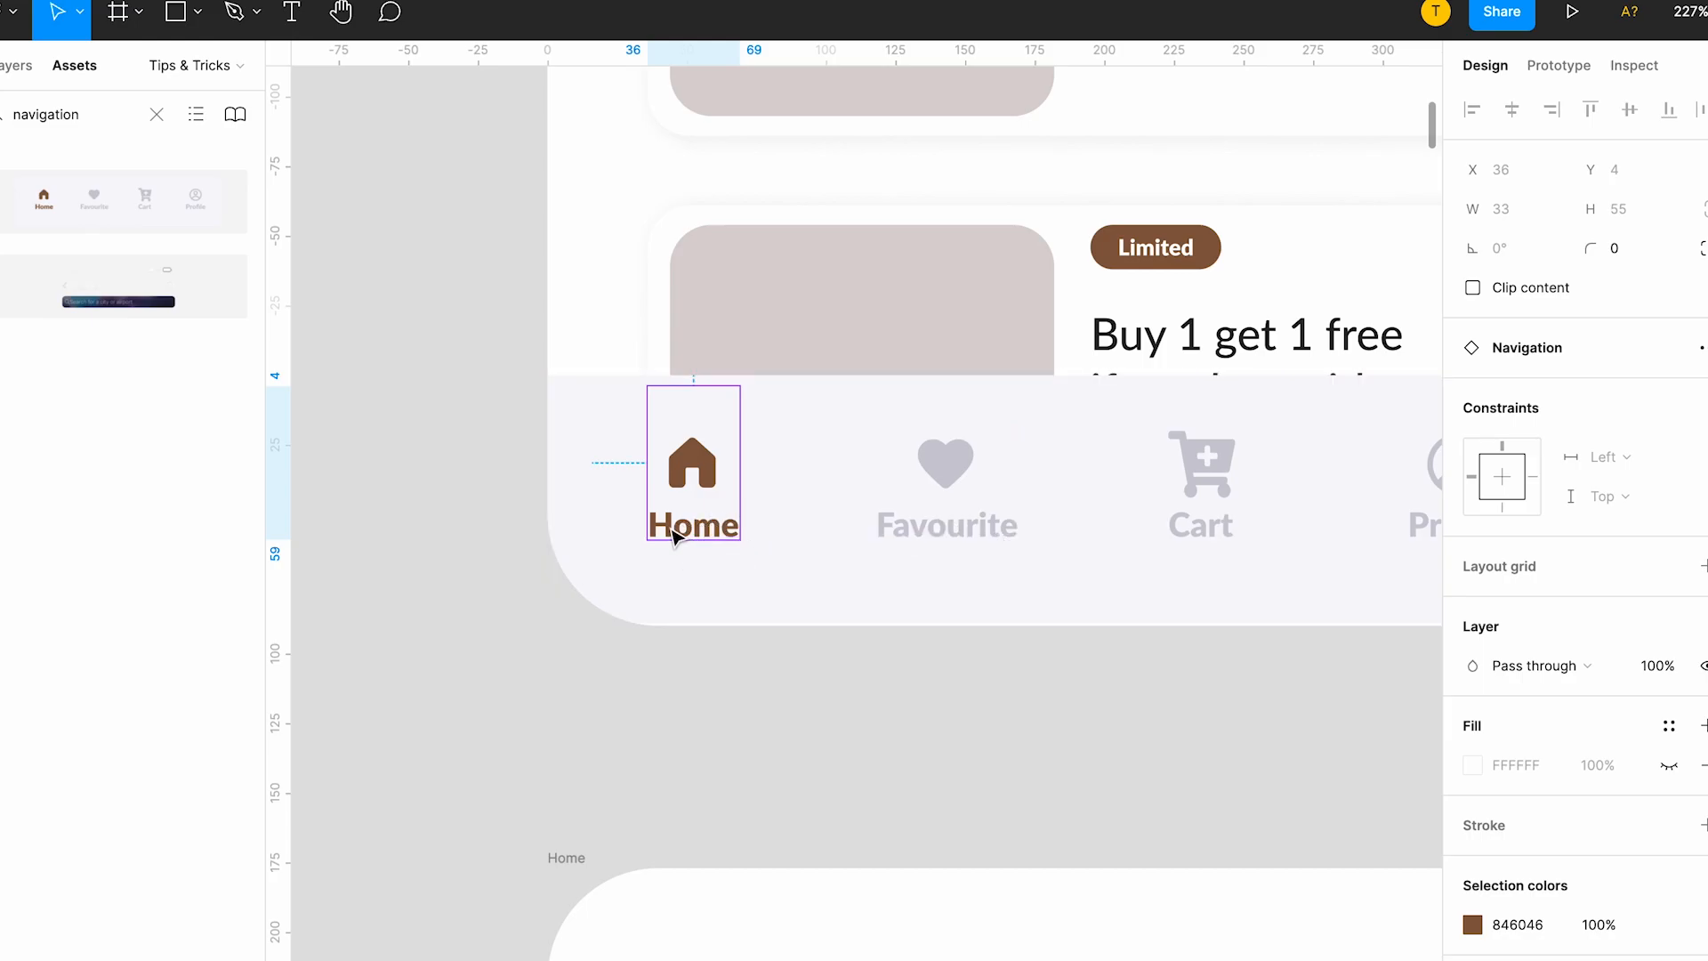
scroll(1026, 547, down, 5)
scroll(1025, 547, up, 10)
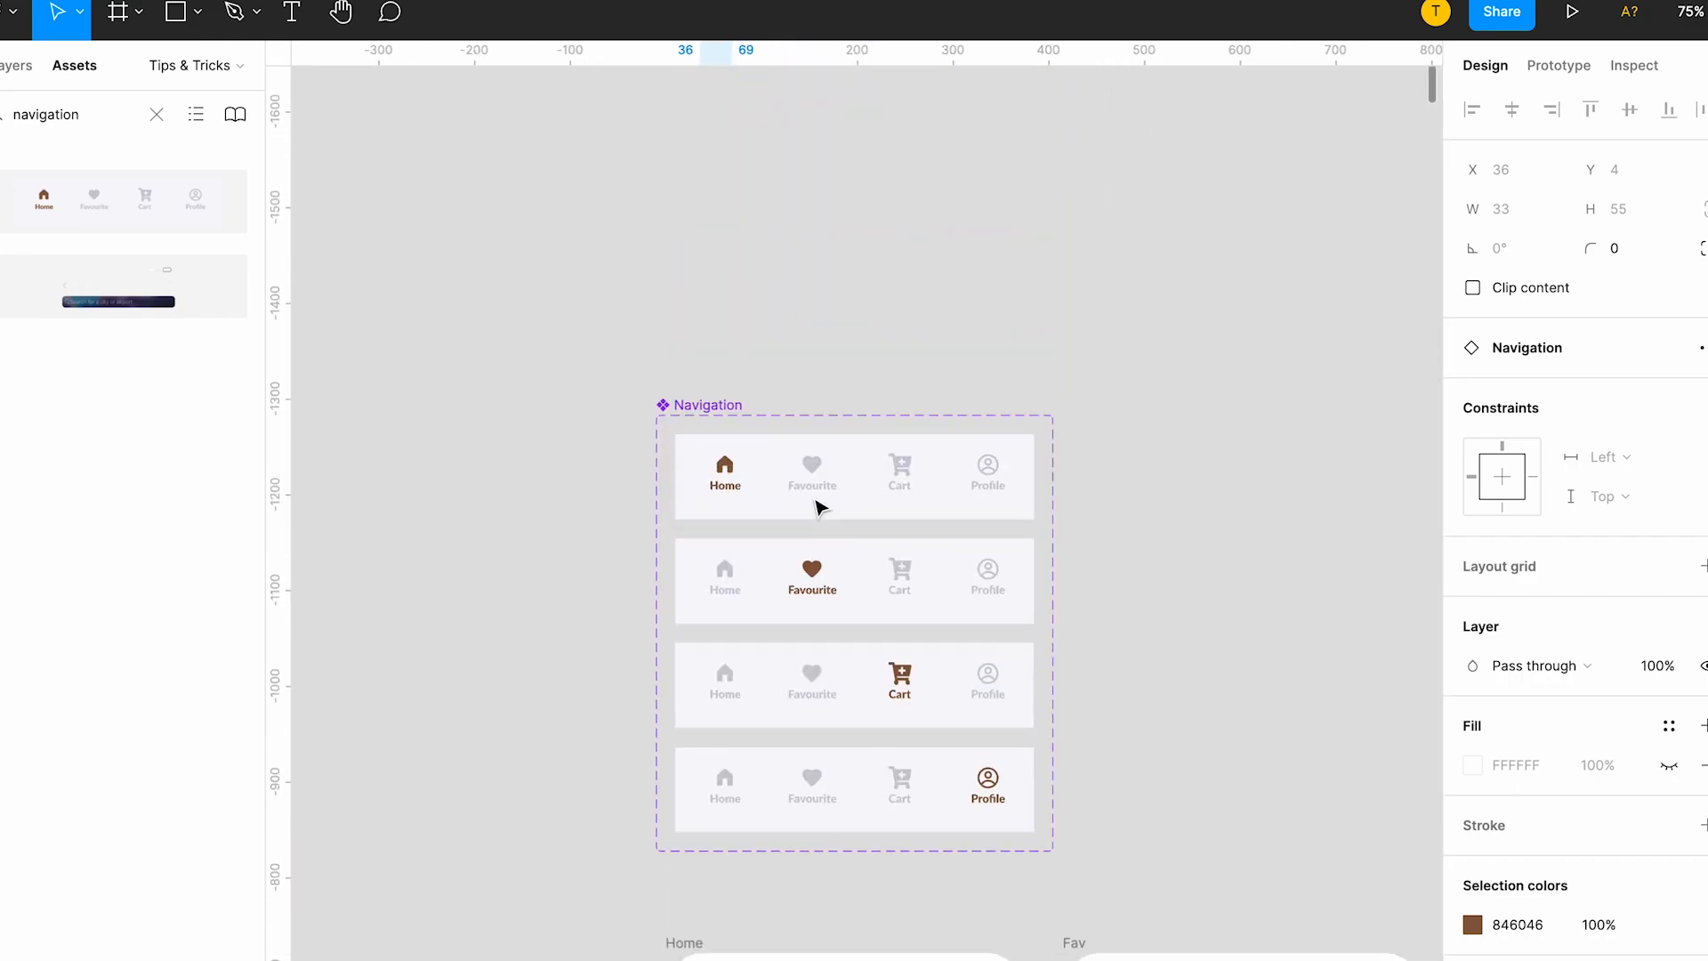
scroll(816, 507, up, 5)
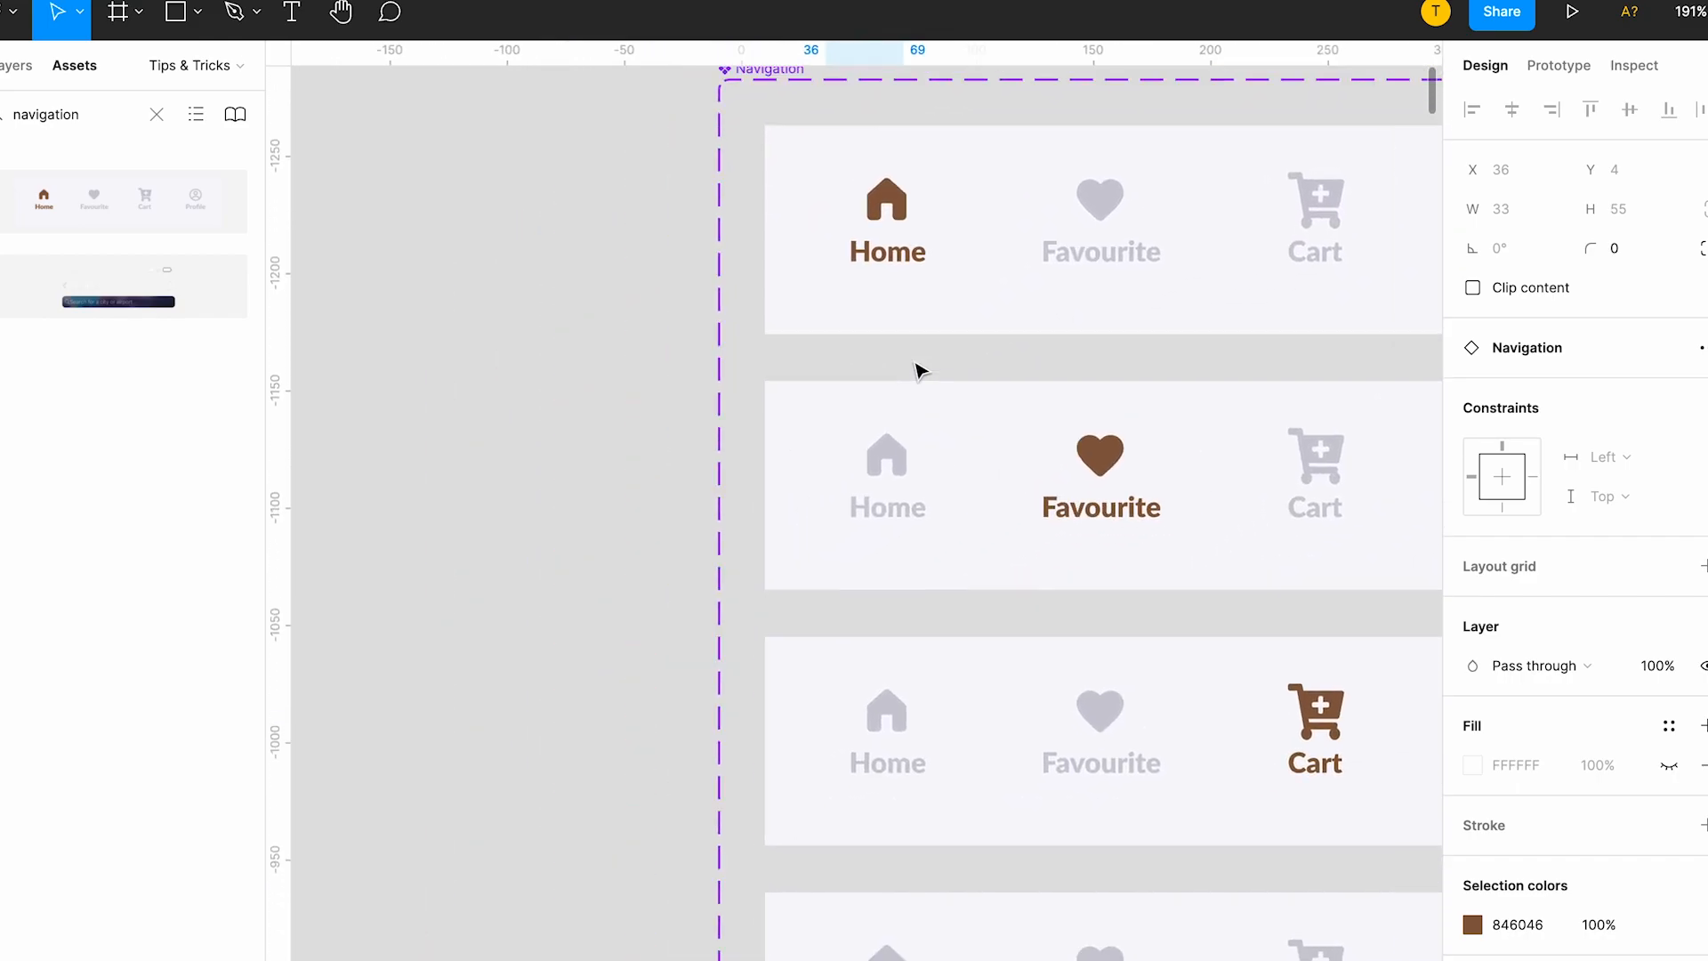
Delete the Home, Favourite, Cart and Profile text labels from the Default variant of the Navigation component.
scroll(920, 369, right, 3)
click(687, 260)
double_click(687, 260)
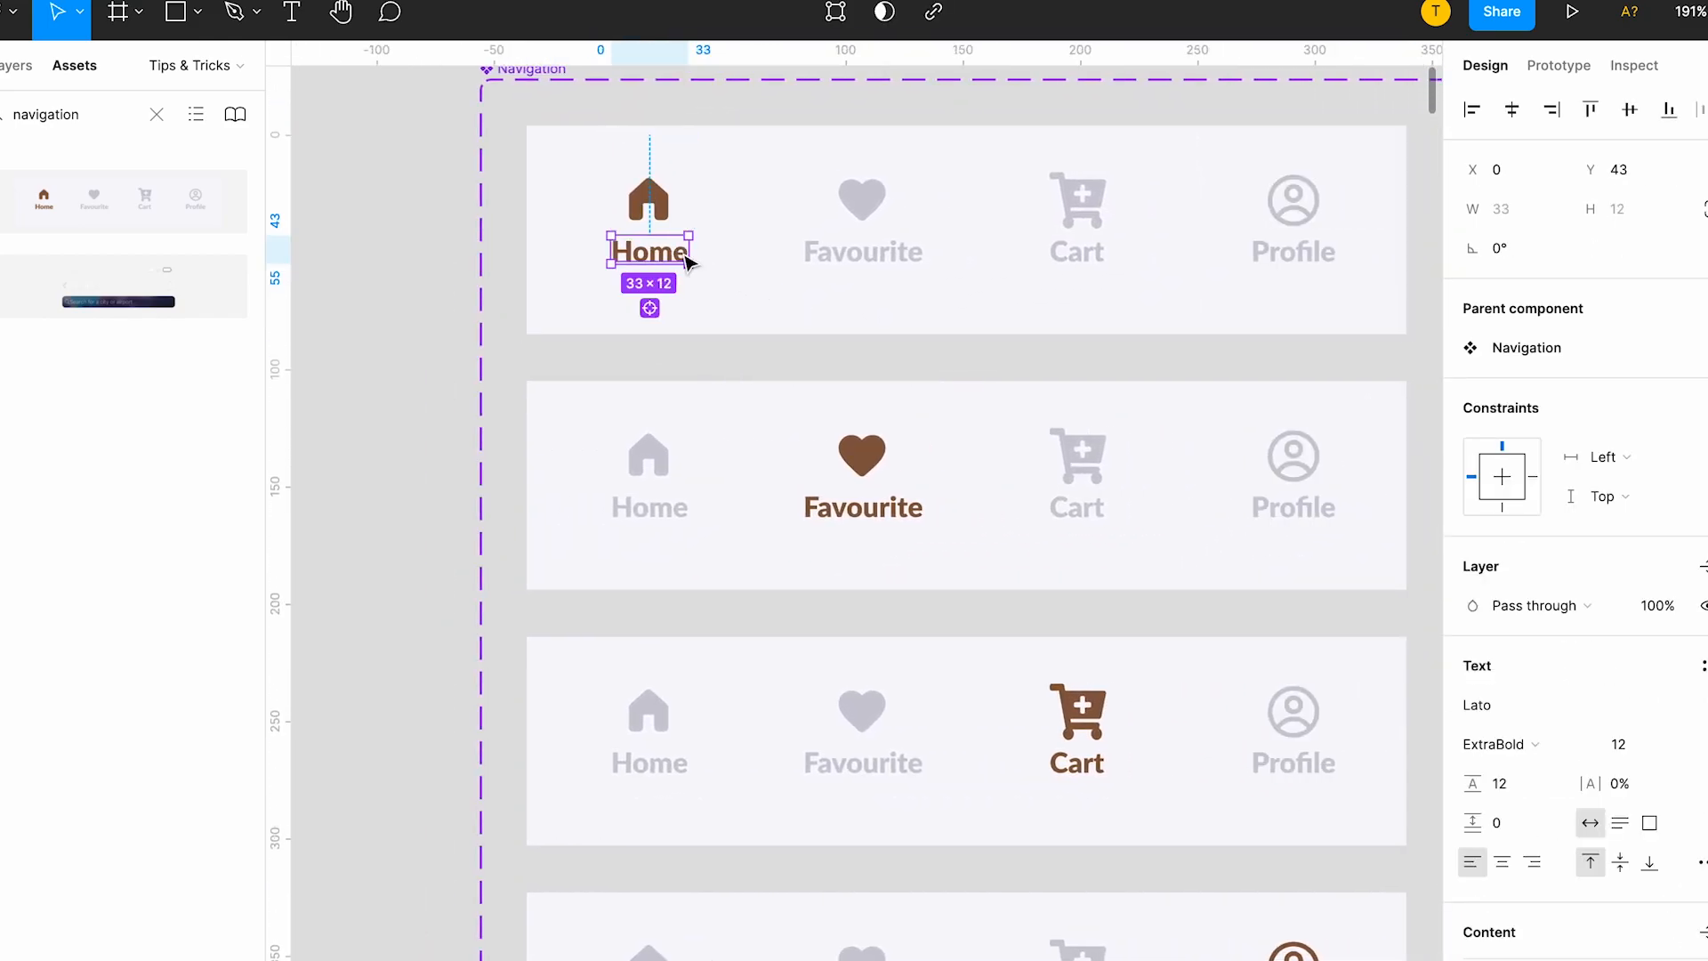
shift+click(854, 255)
shift+click(1071, 256)
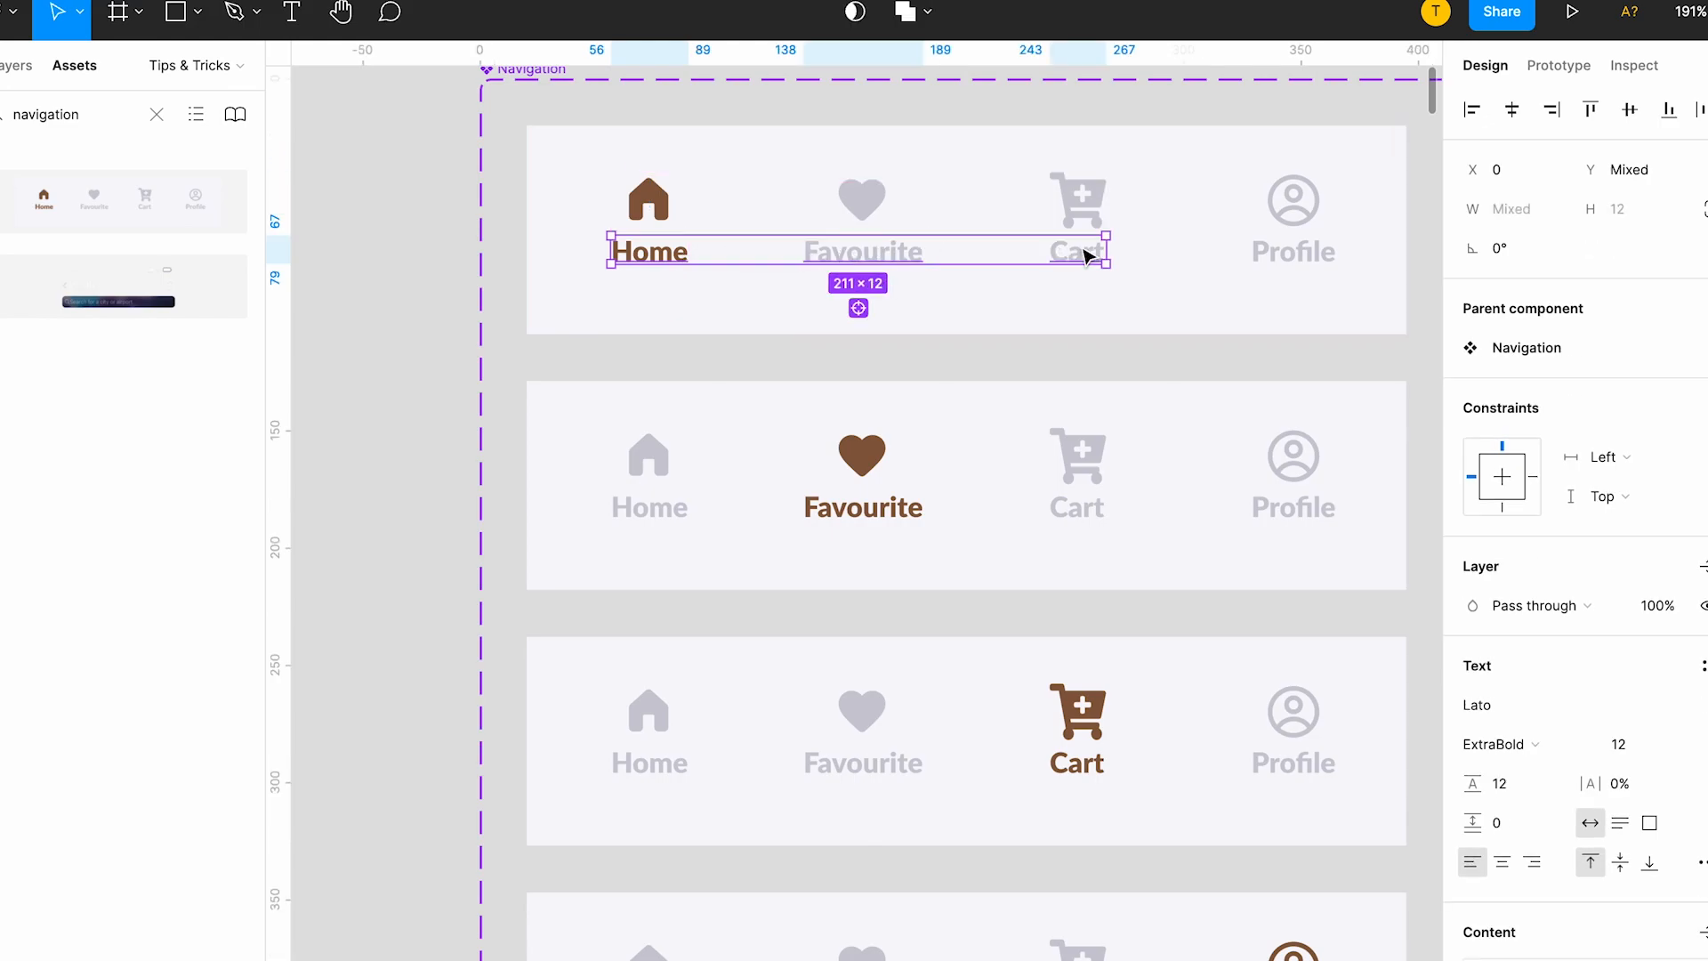
shift+click(1283, 259)
scroll(1283, 259, down, 5)
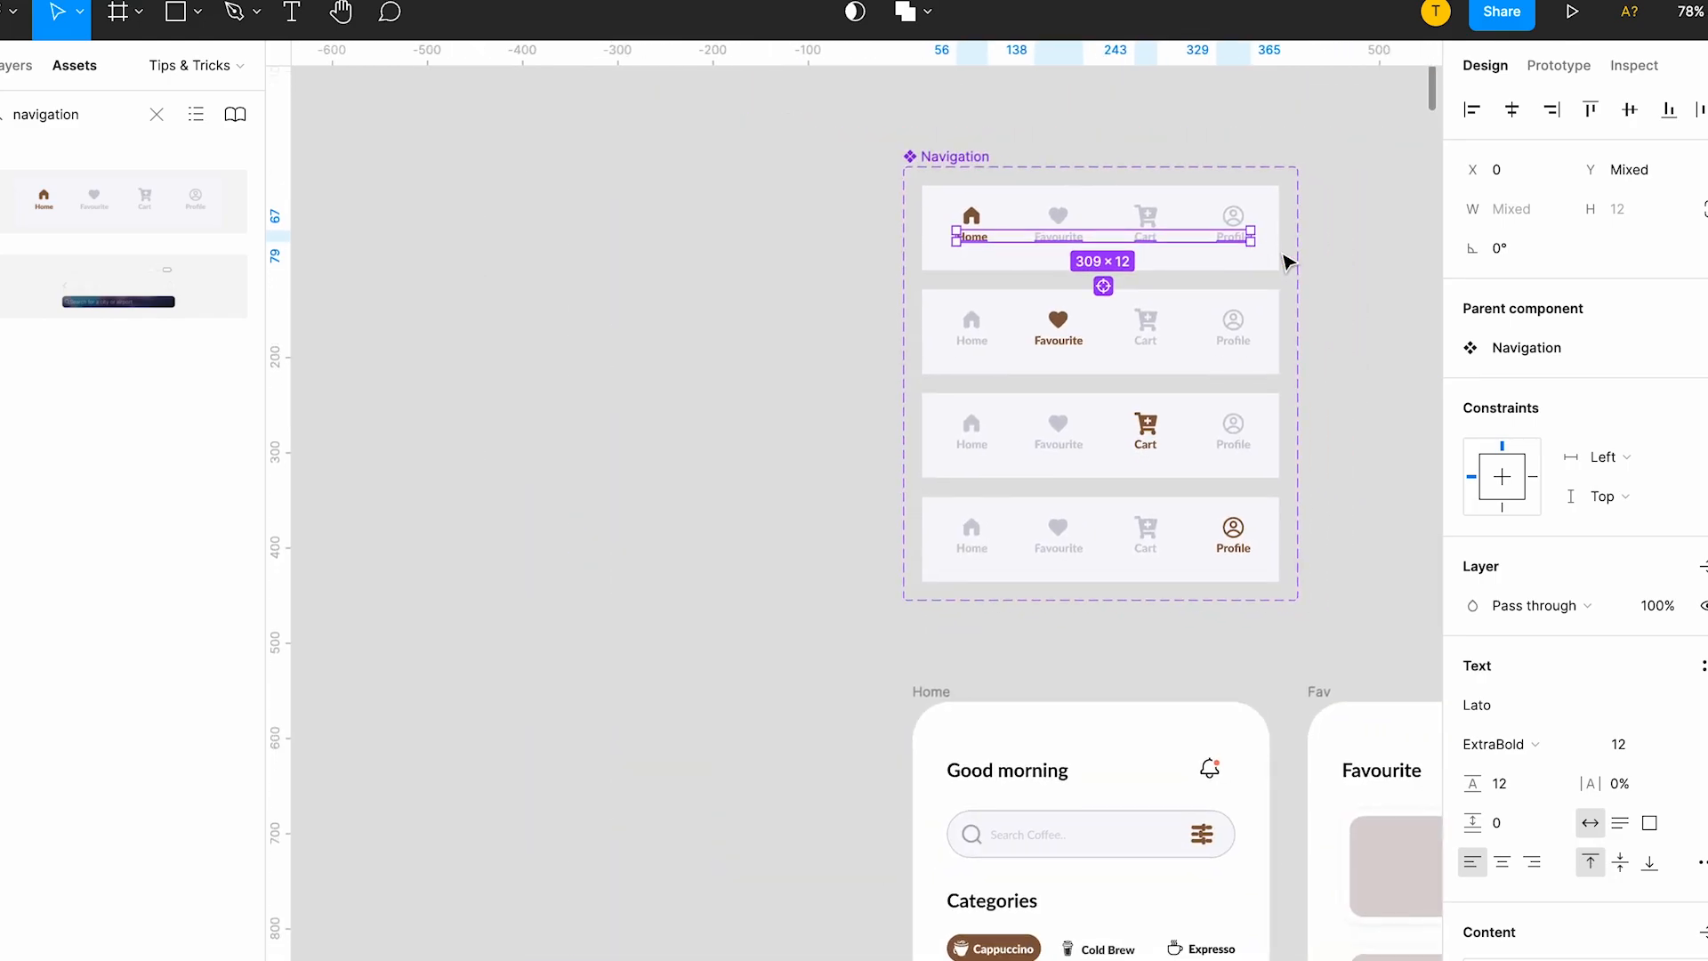
key(Delete)
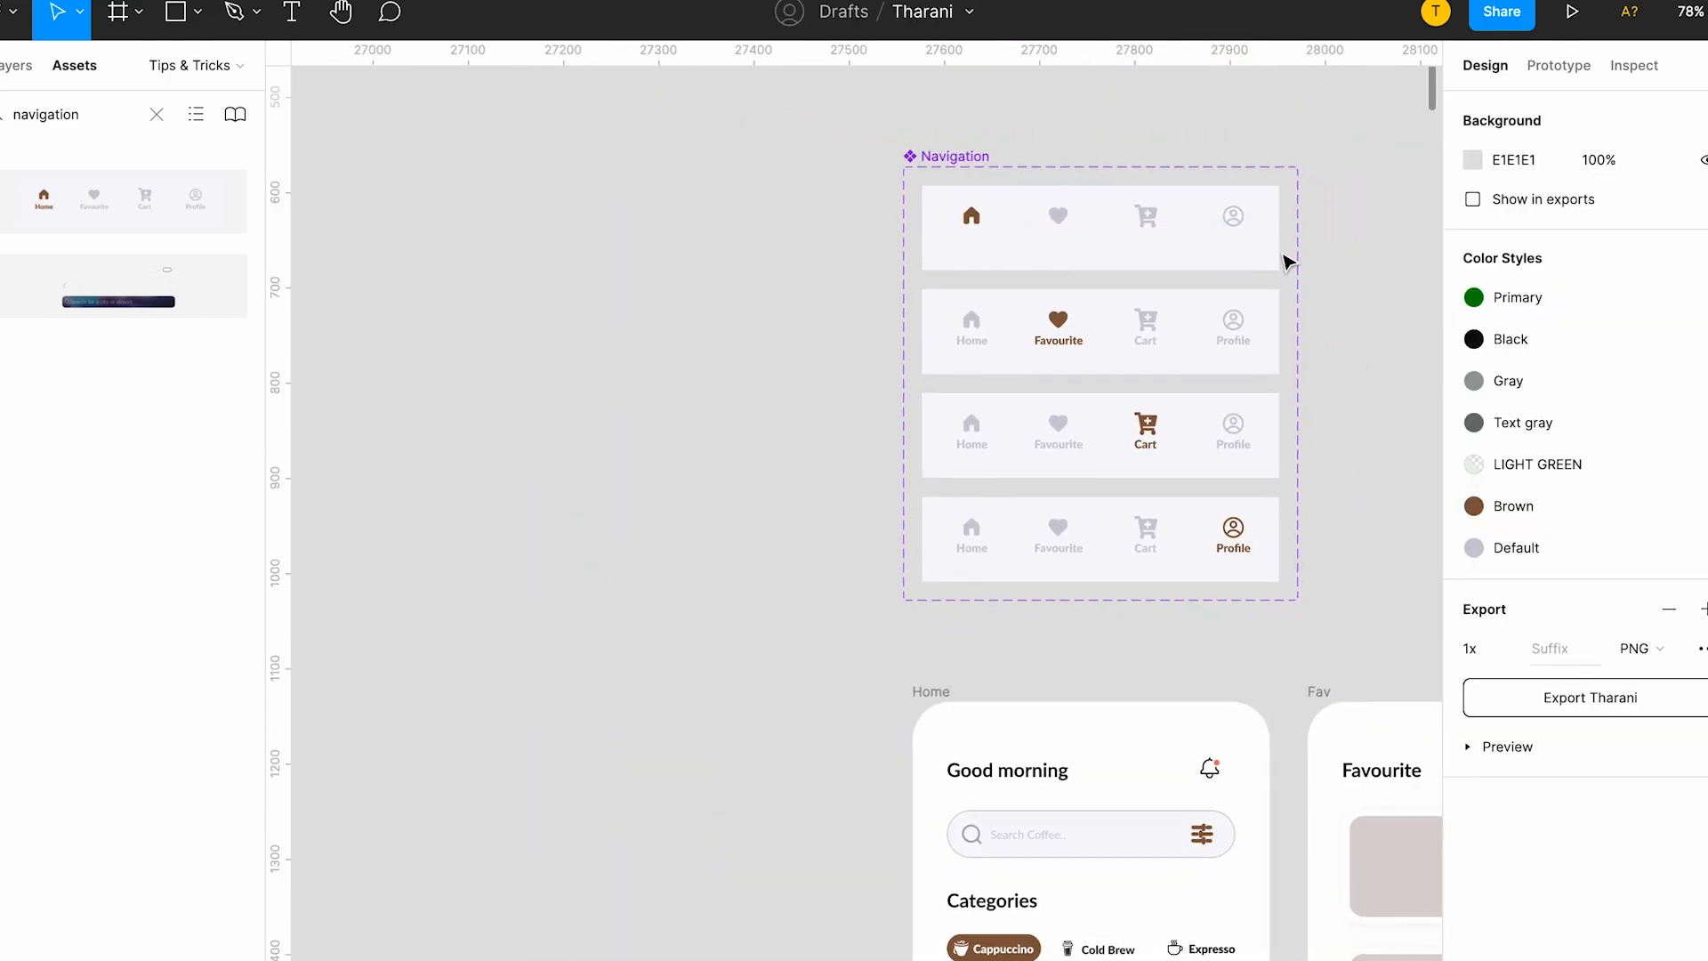
Delete the Home, Favourite, Cart and Profile text labels from the Fav variant of the Navigation component.
scroll(1285, 261, down, 10)
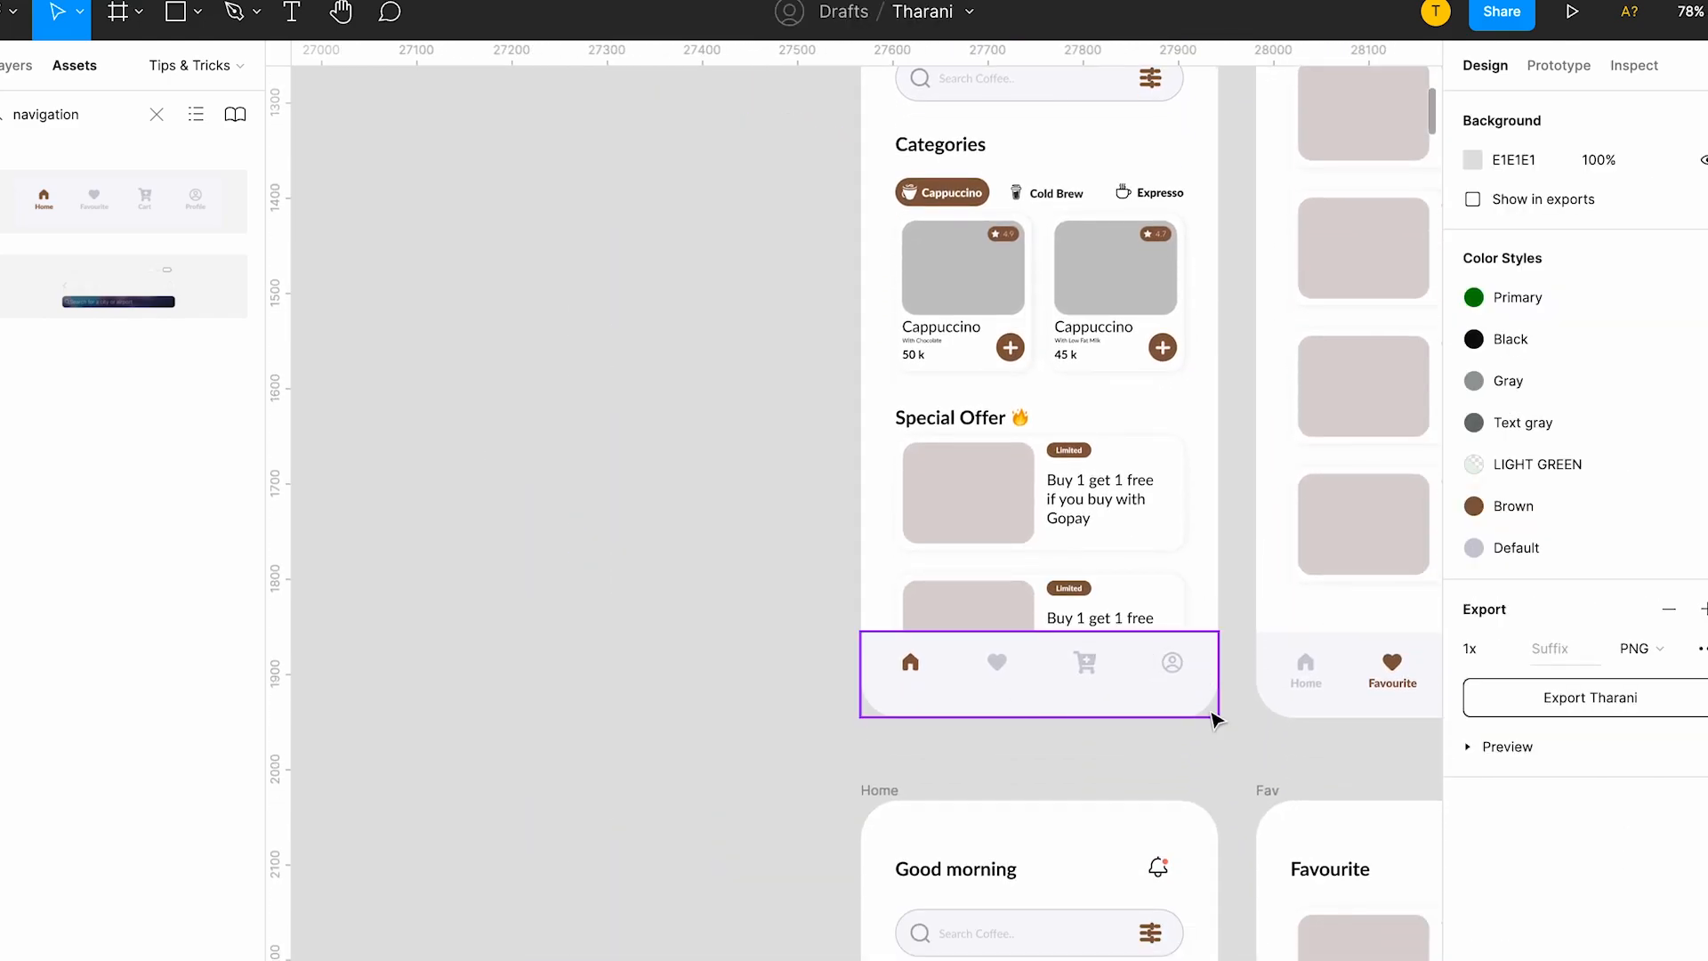
scroll(1210, 721, right, 3)
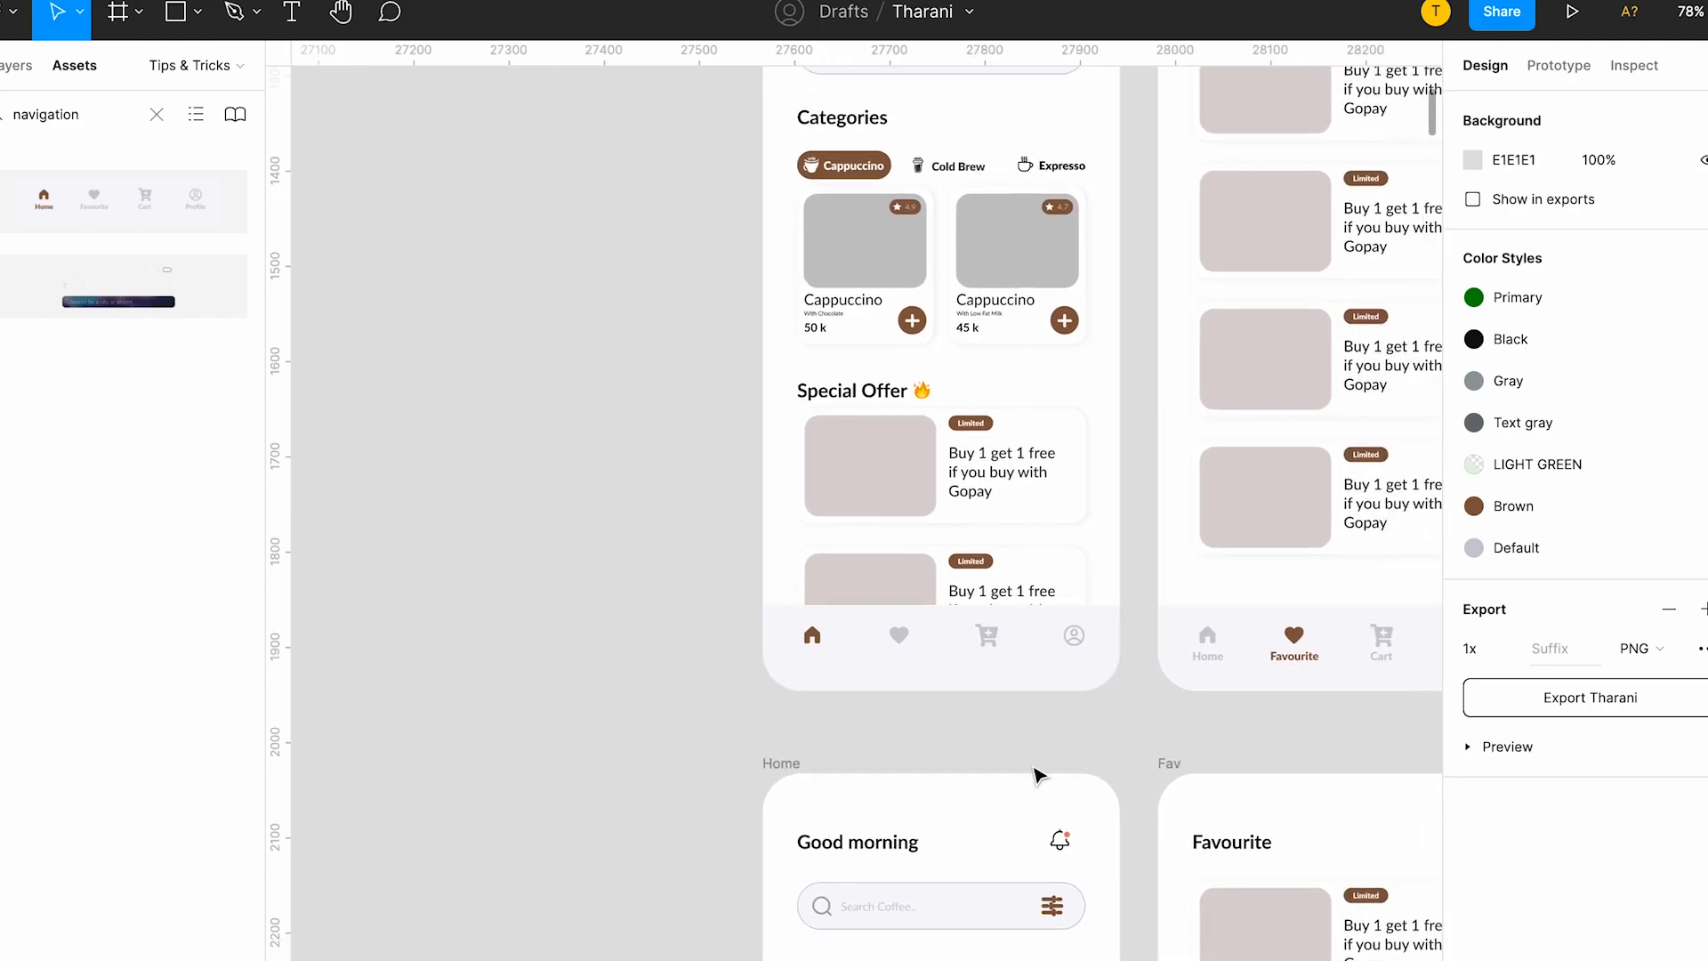
scroll(1032, 771, left, 1)
scroll(929, 823, down, 8)
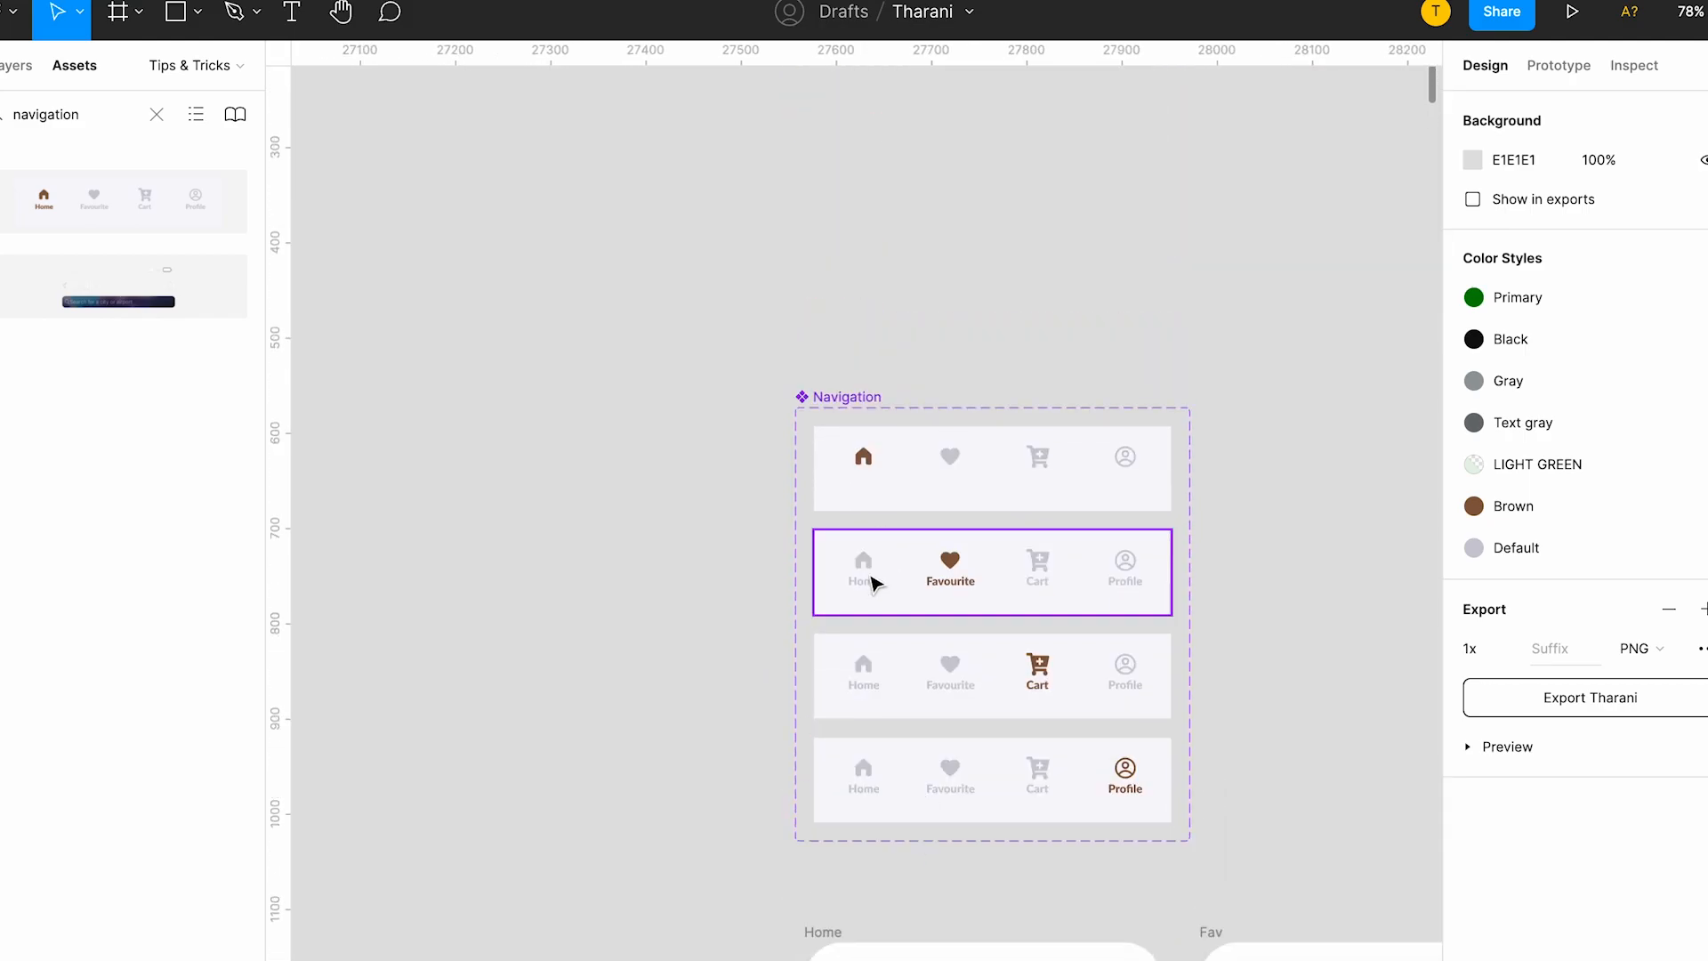
double_click(865, 573)
scroll(866, 578, up, 5)
double_click(868, 583)
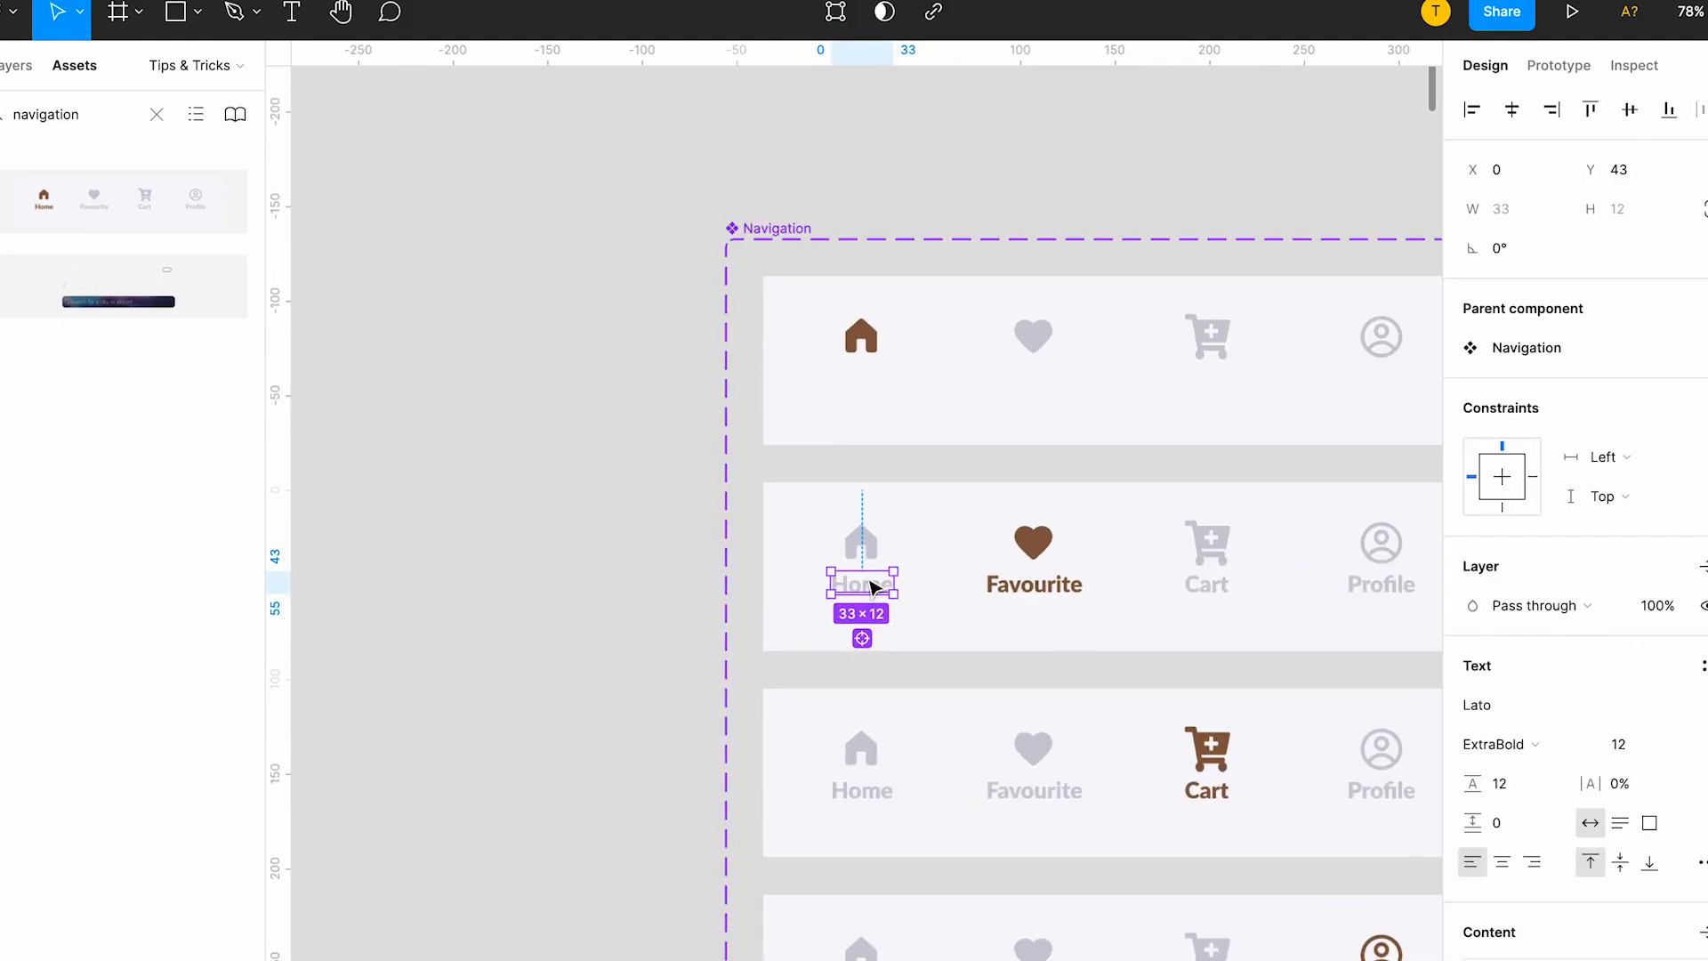
shift+click(1037, 584)
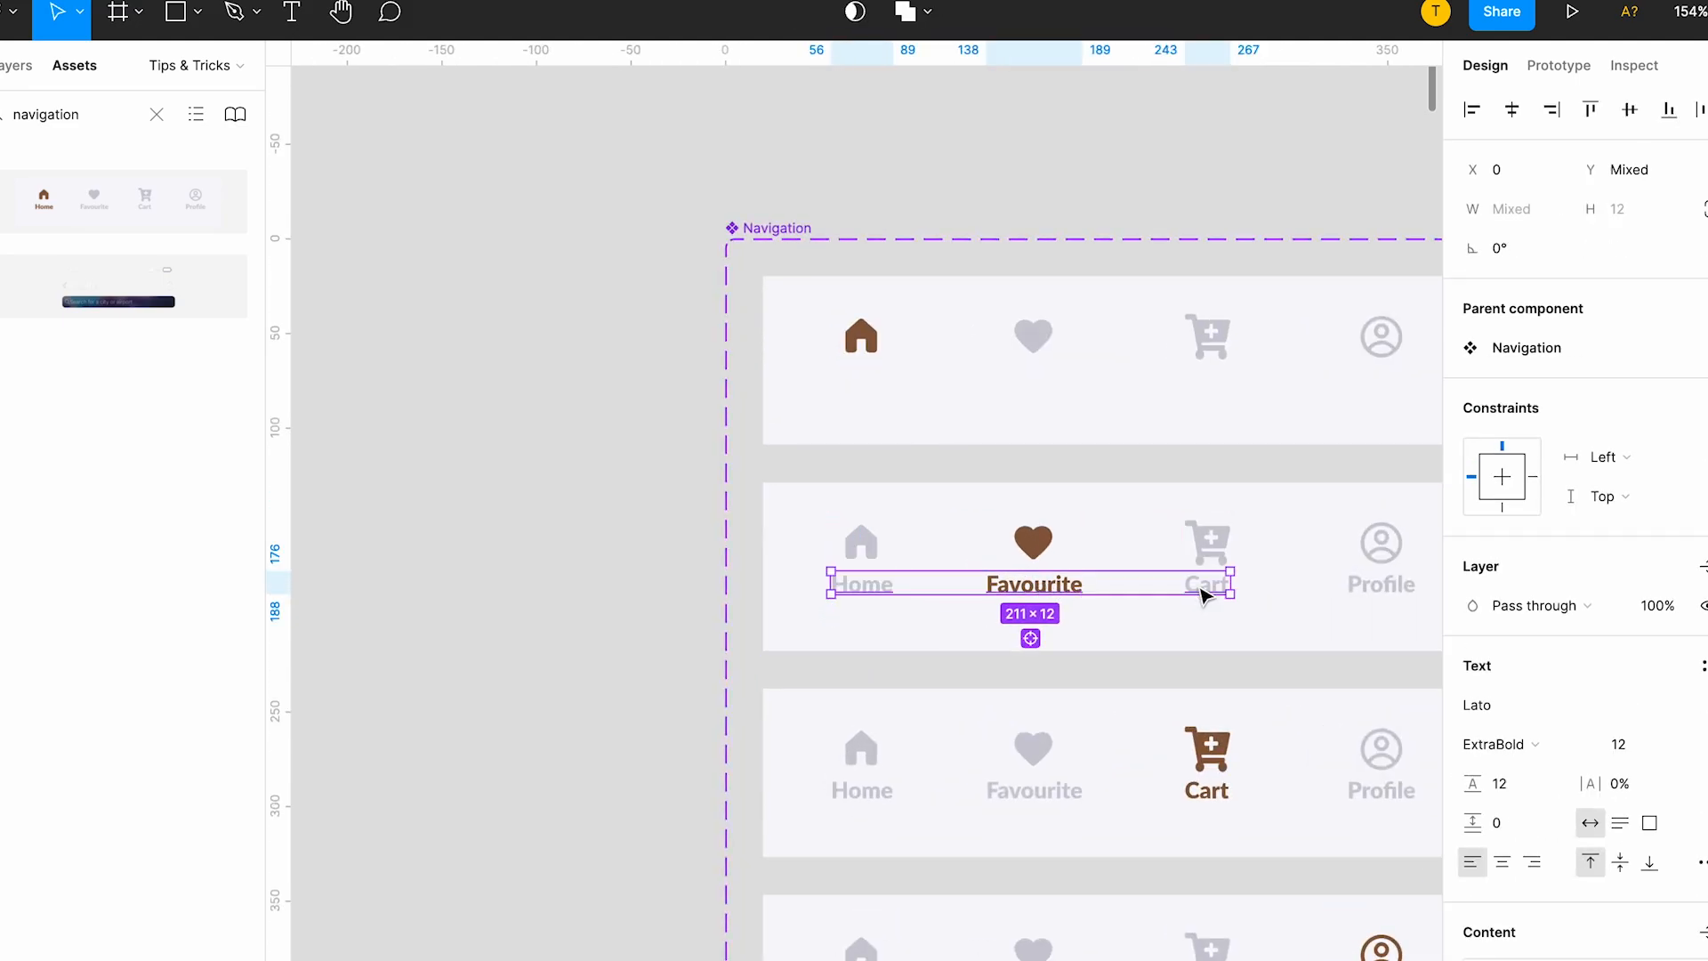
shift+click(1205, 589)
scroll(1263, 591, right, 3)
shift+click(1265, 573)
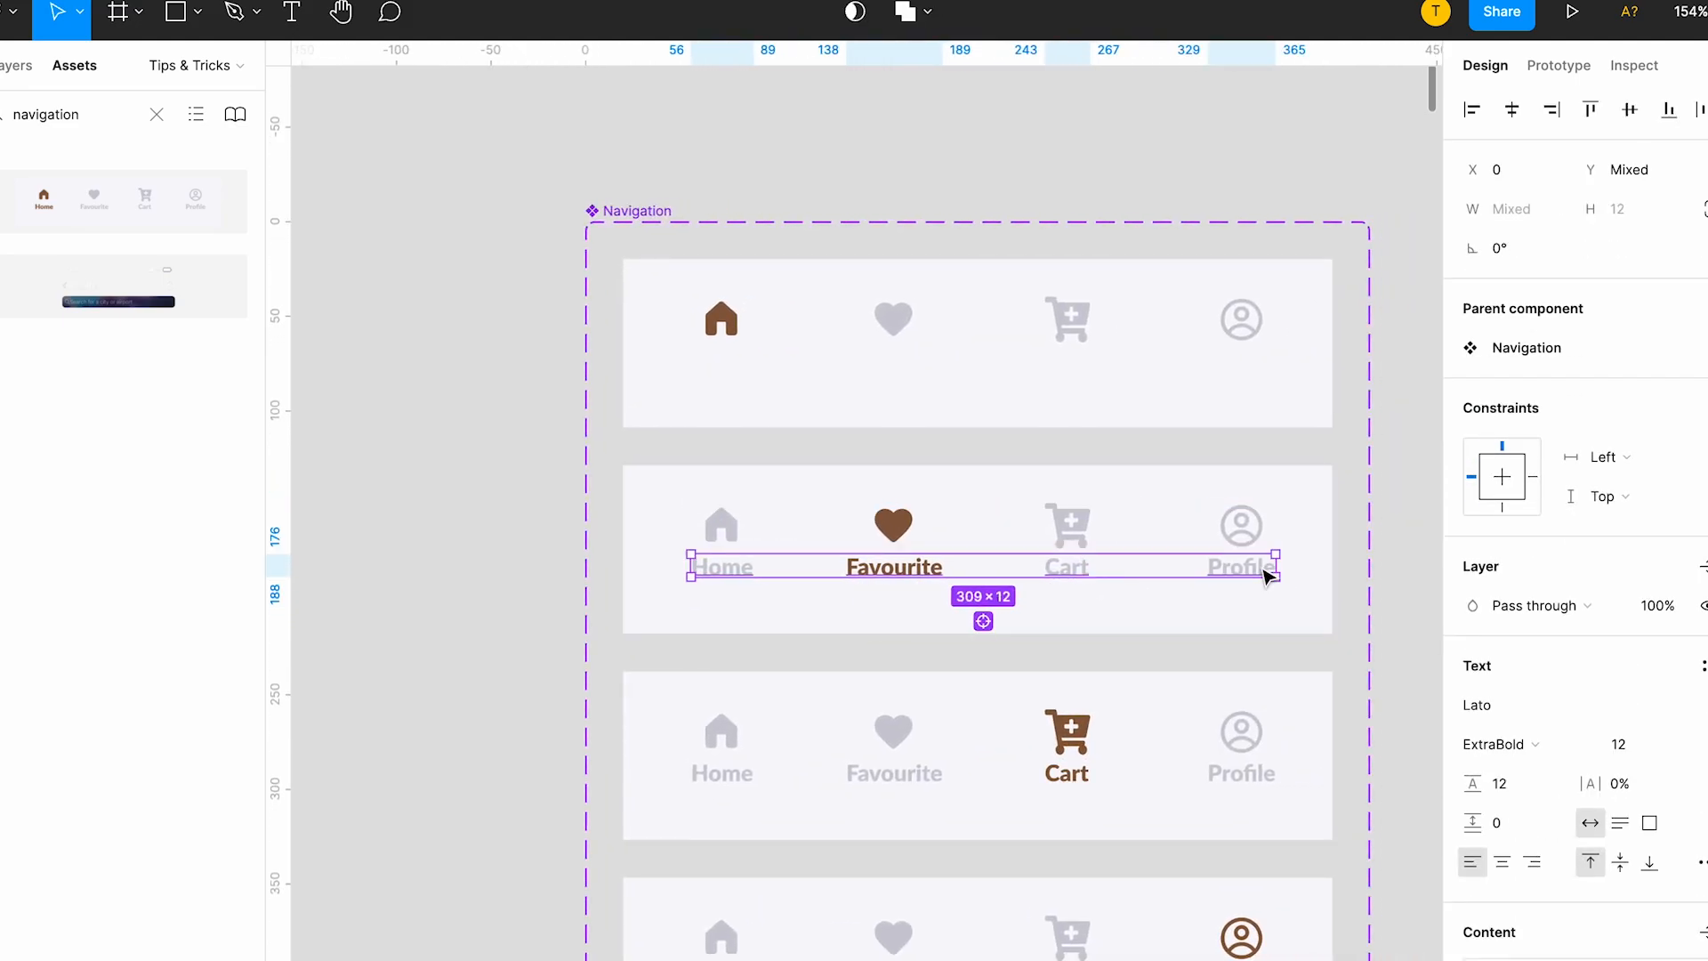
key(backslash)
key(super+z)
key(BackSpace)
Delete the Home, Favourite, Cart and Profile text labels from the Cart variant of the Navigation component.
scroll(1265, 576, down, 3)
double_click(781, 618)
shift+click(952, 619)
shift+click(1122, 622)
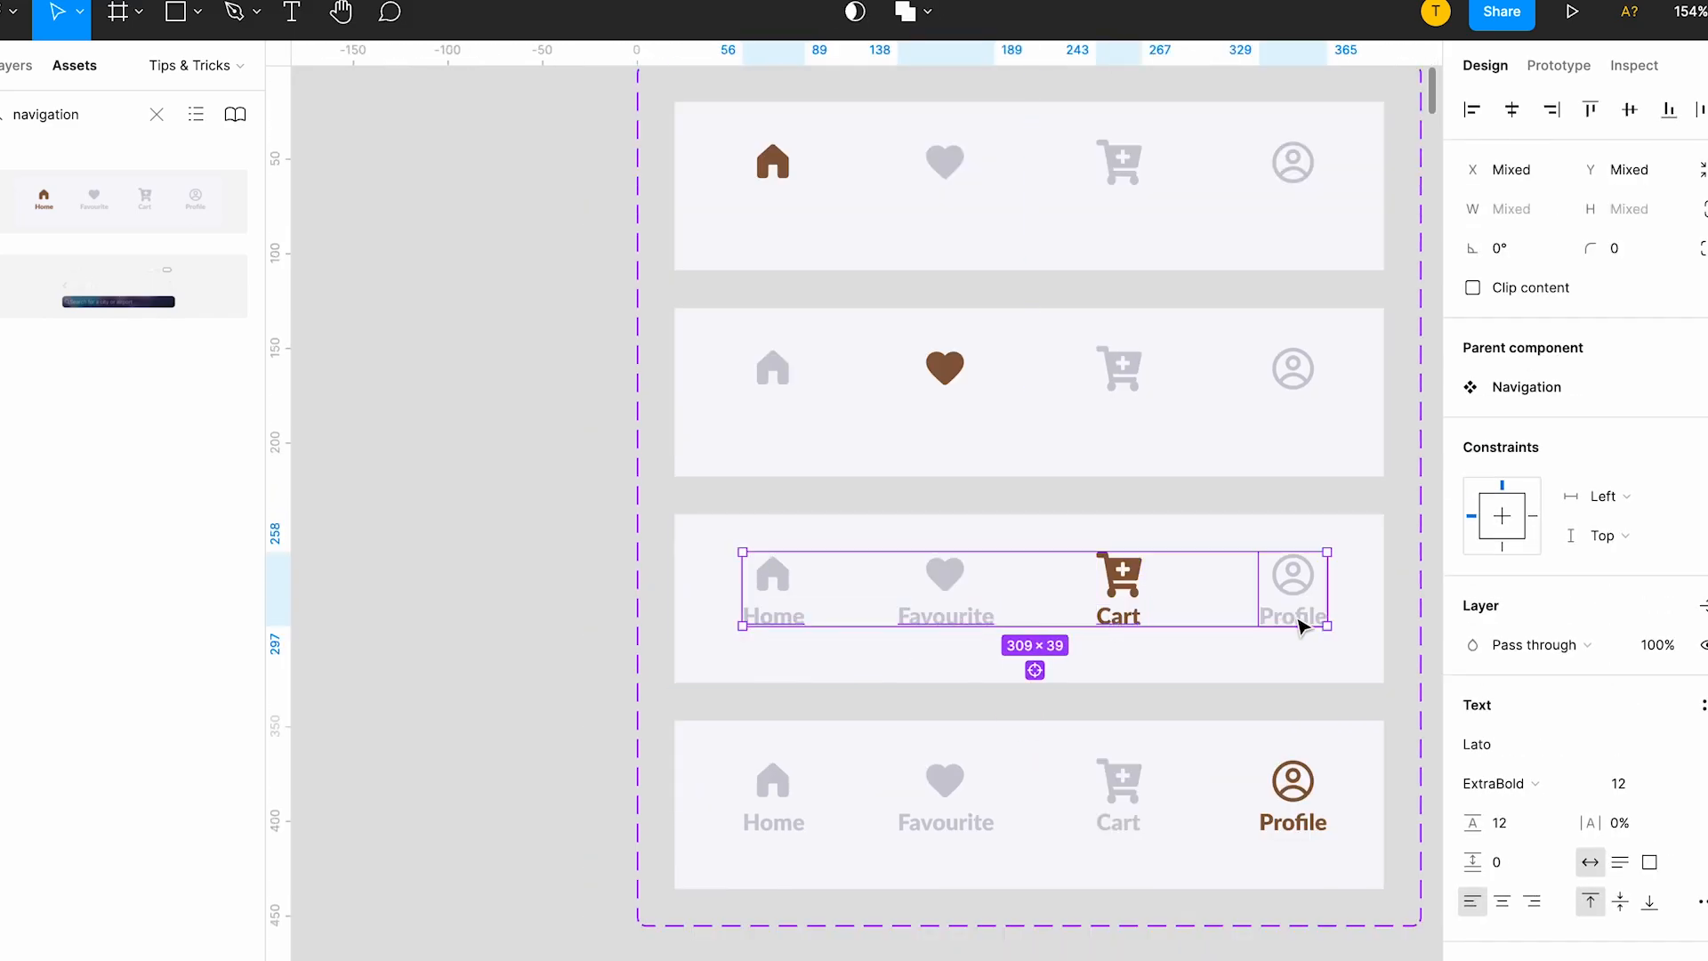
shift+super+click(1298, 622)
key(BackSpace)
Delete the Home, Favourite, Cart and Profile text labels from the Profile variant of the Navigation component.
super+click(765, 730)
shift+super+click(934, 724)
shift+super+click(1127, 718)
shift+super+click(1277, 725)
key(BackSpace)
Examine the navigation bars across all duplicated rows of Home, Fav, Cart and Profile screens.
scroll(1270, 737, down, 5)
scroll(1270, 737, down, 4)
scroll(1201, 533, down, 10)
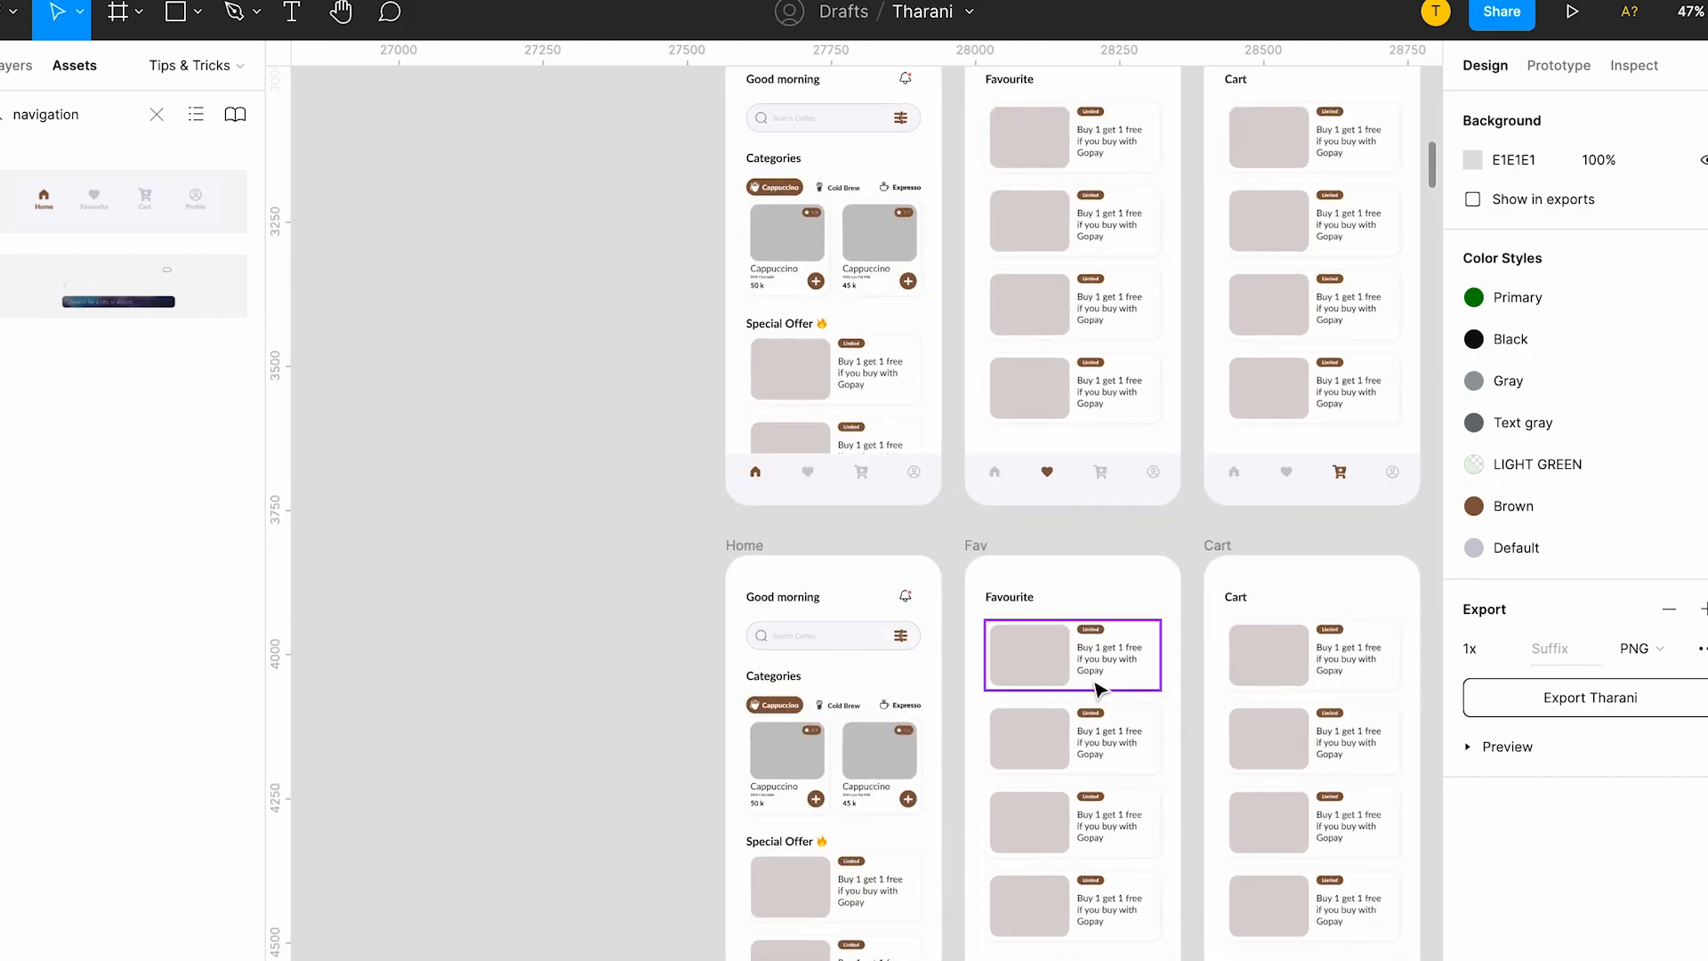
scroll(1101, 690, down, 5)
scroll(1025, 605, up, 8)
scroll(1320, 707, down, 7)
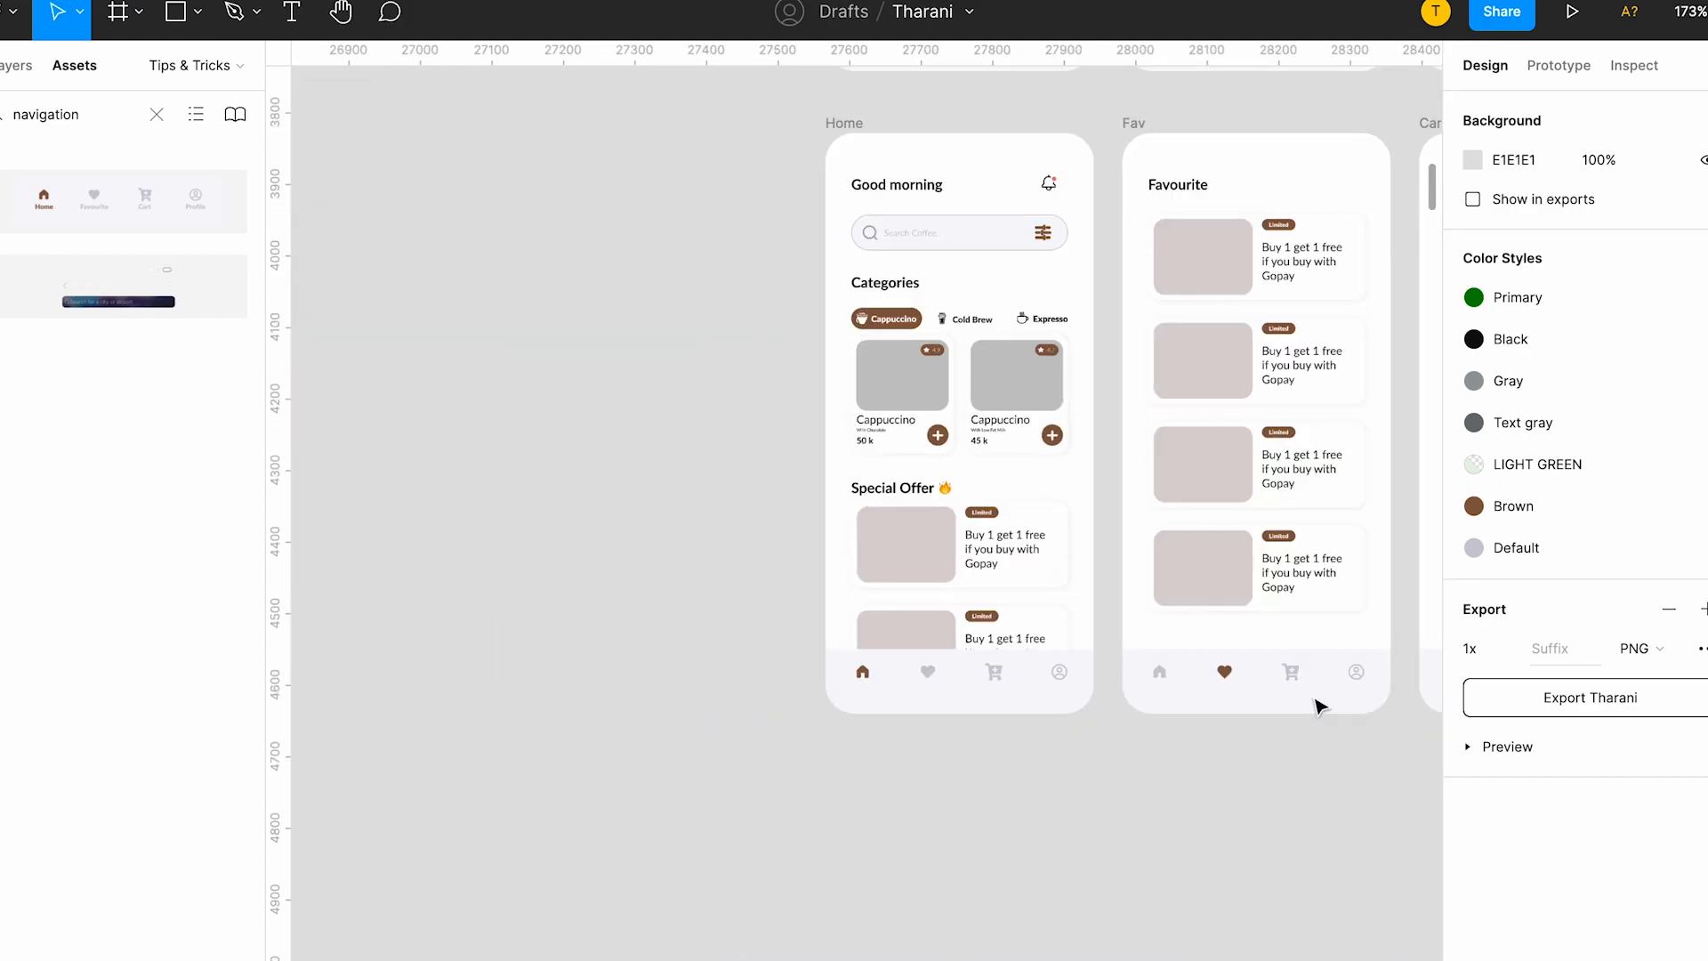
scroll(1320, 707, right, 10)
scroll(1189, 724, left, 2)
scroll(1006, 756, down, 10)
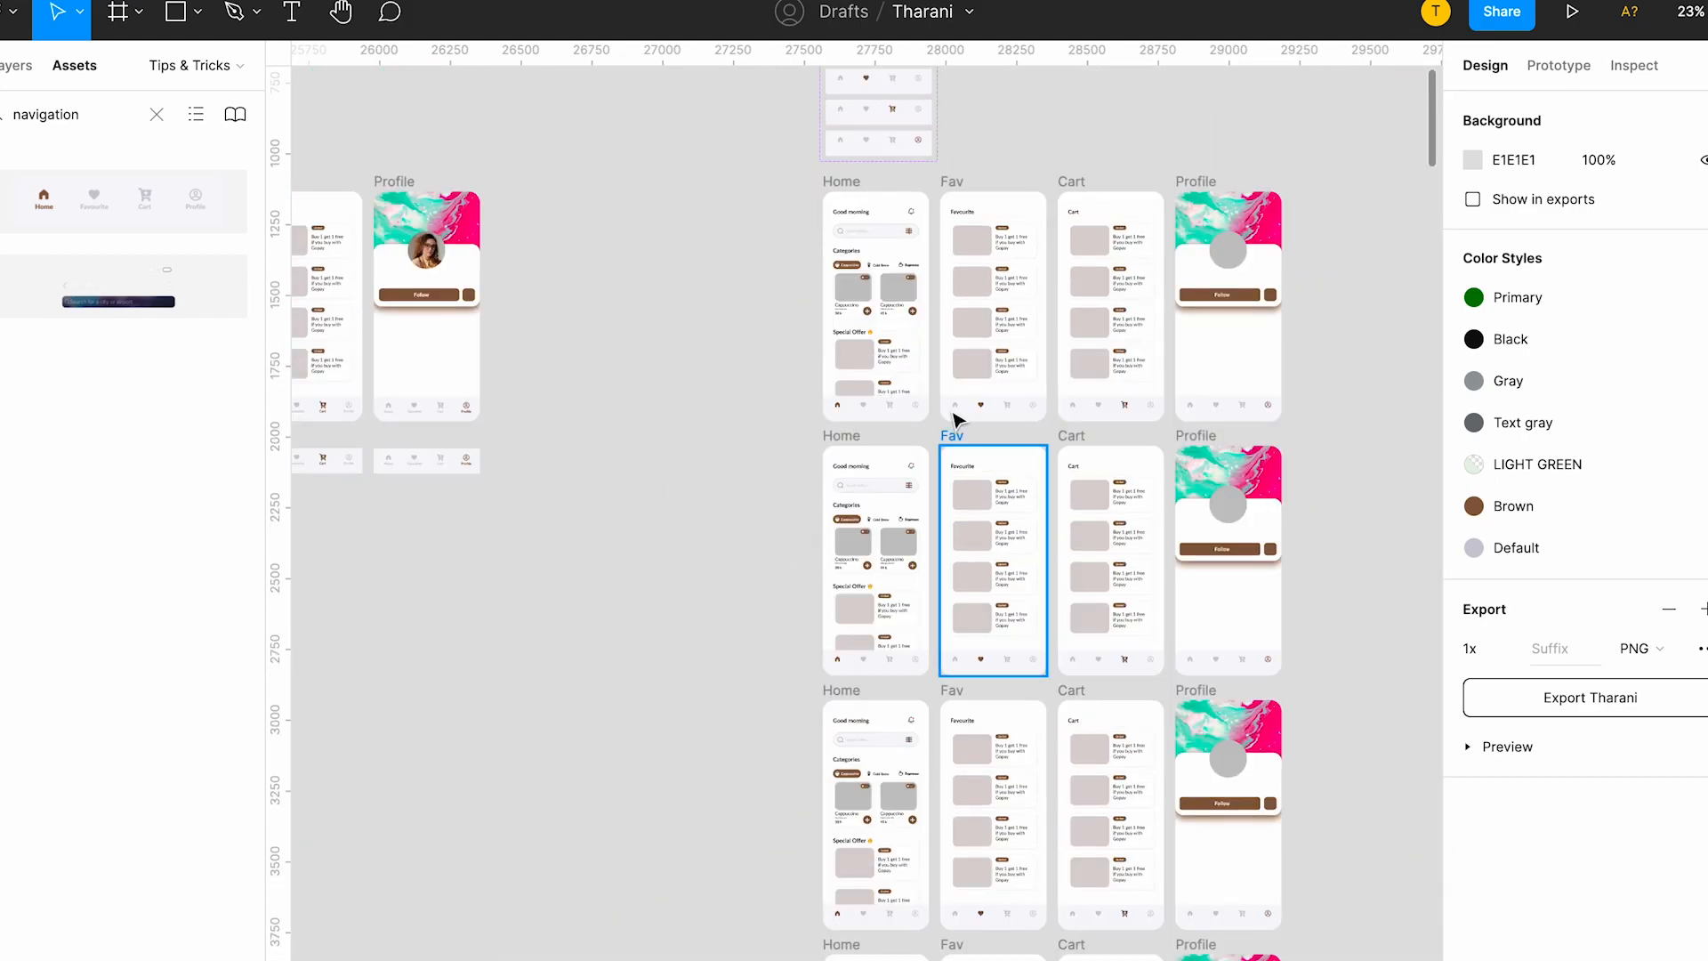
scroll(953, 418, up, 8)
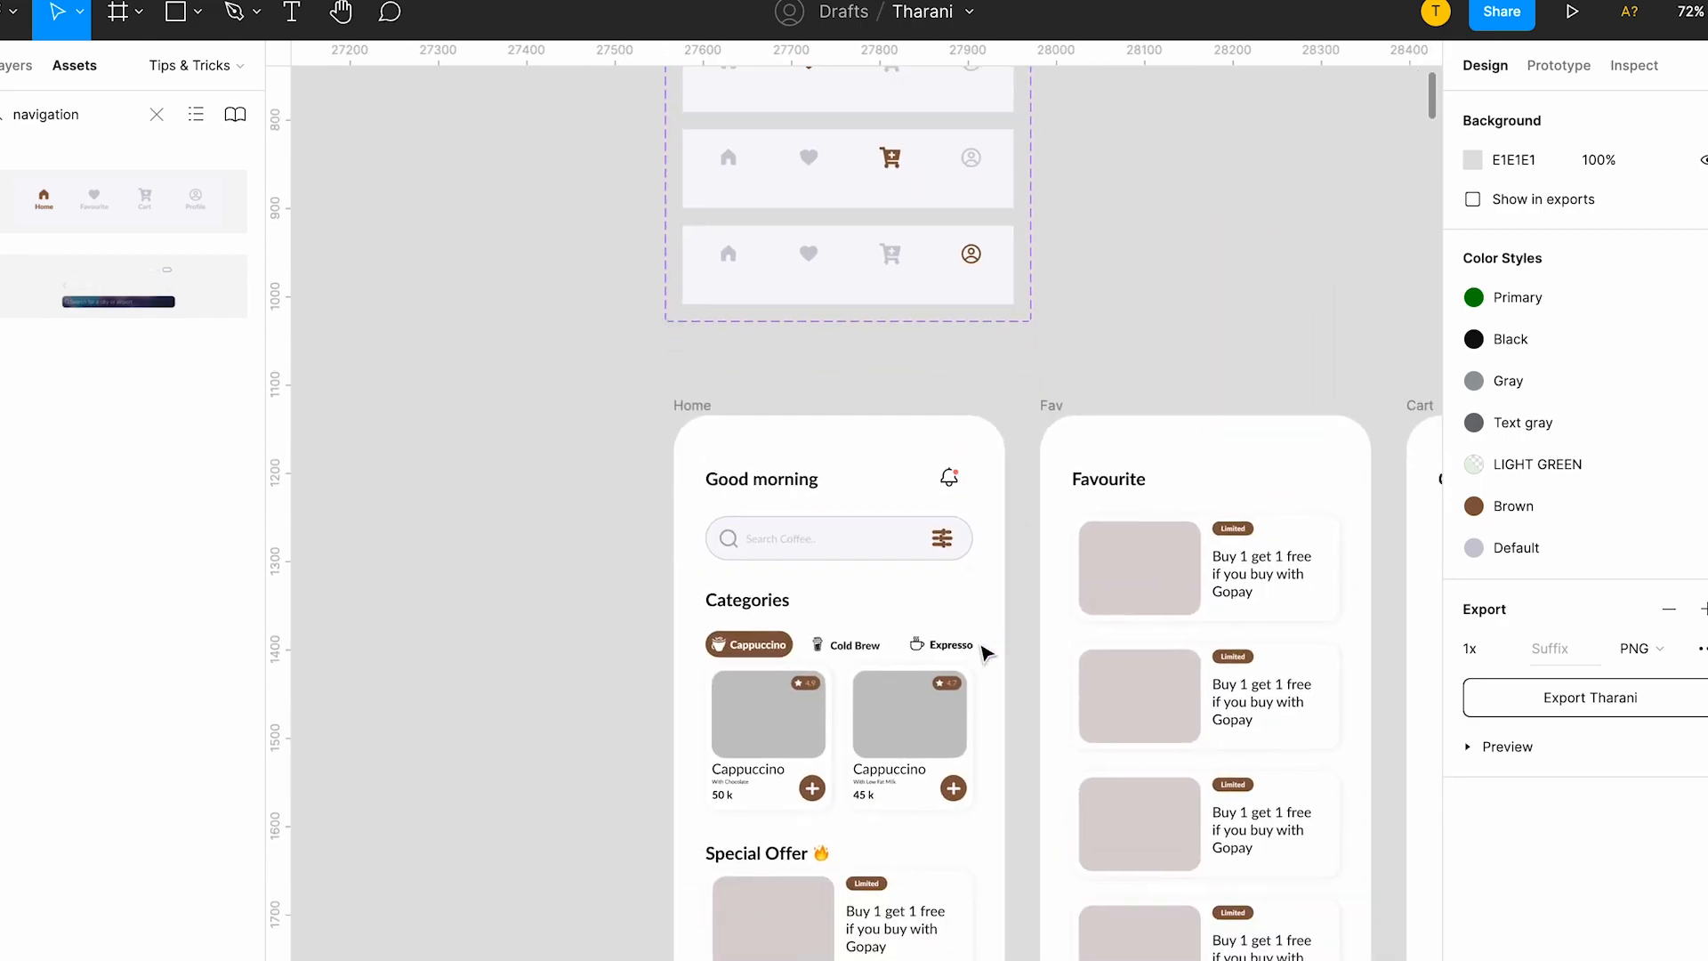
scroll(985, 654, down, 4)
scroll(979, 649, down, 2)
scroll(980, 649, right, 3)
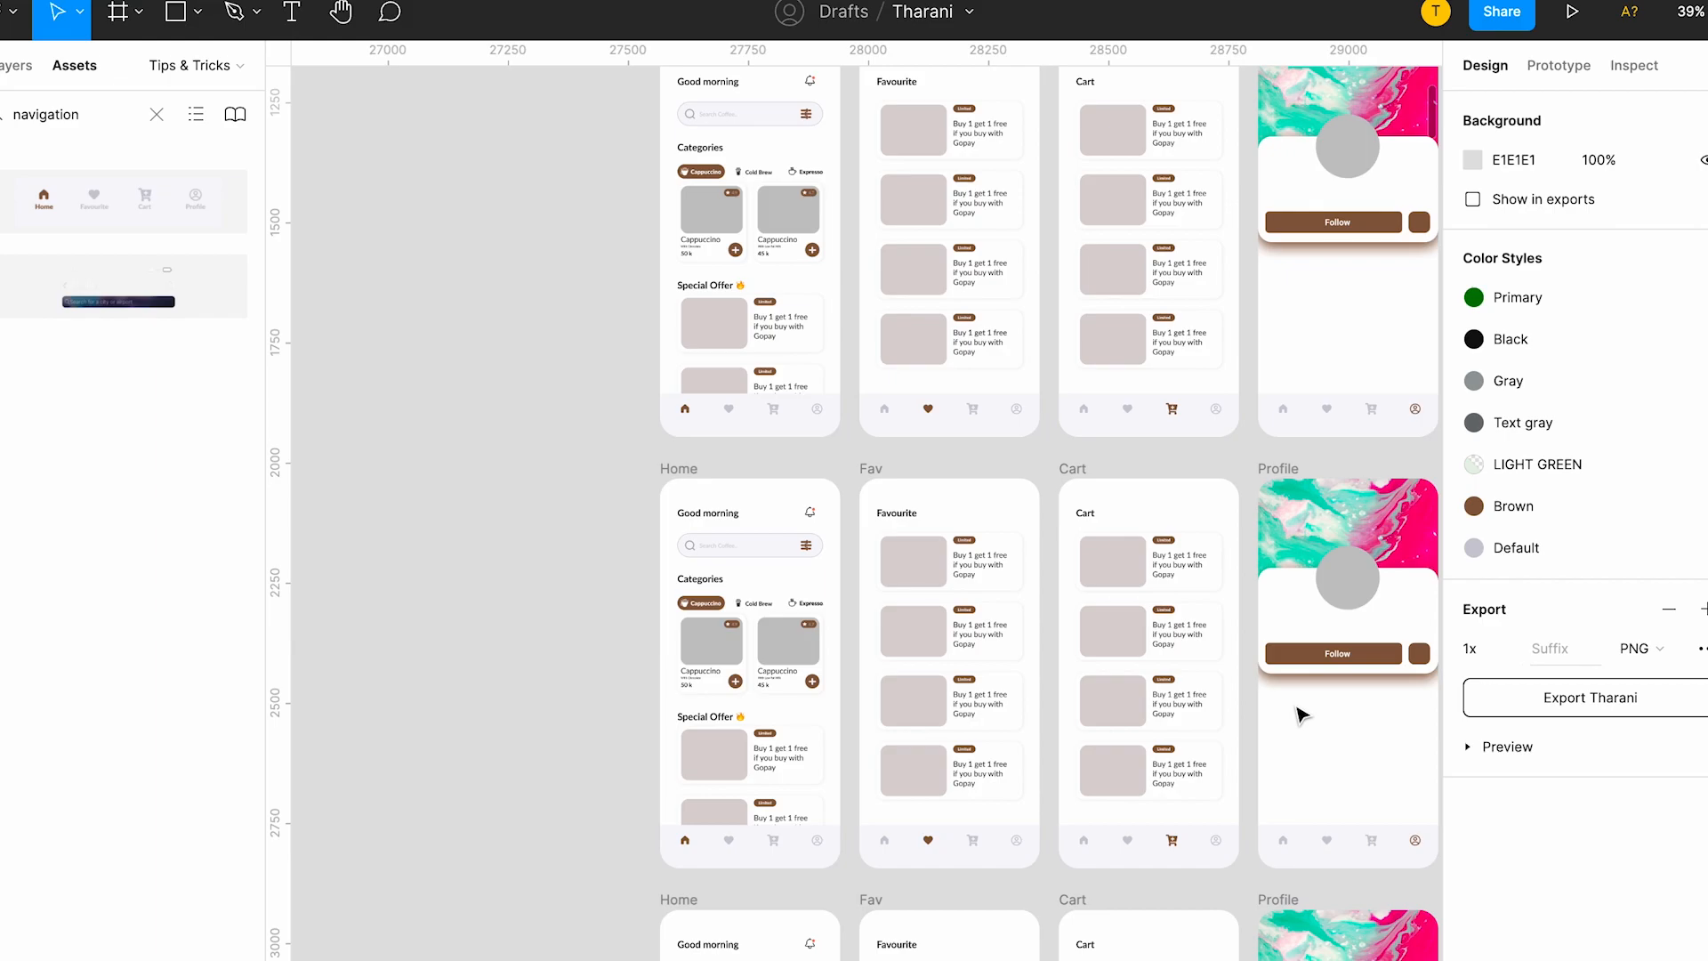
scroll(1298, 715, right, 1)
scroll(1103, 452, down, 3)
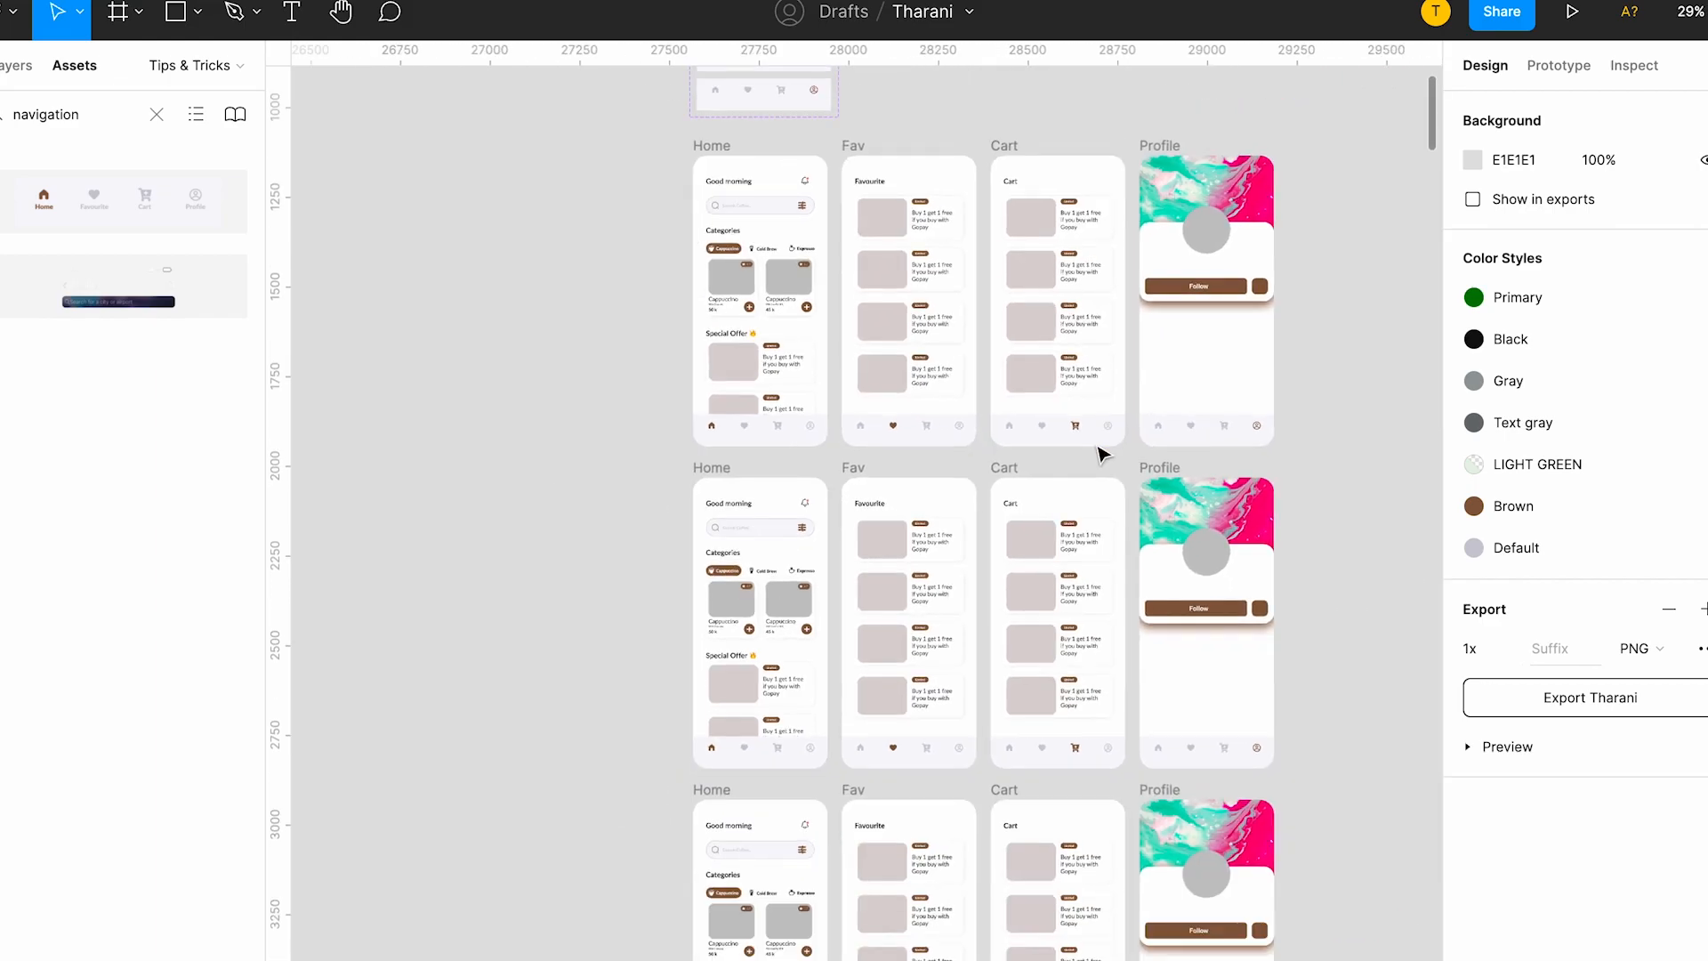
Detach the Follow button instance on the first-row Profile screen from its component.
scroll(1102, 453, right, 4)
scroll(1102, 454, up, 3)
scroll(849, 492, up, 3)
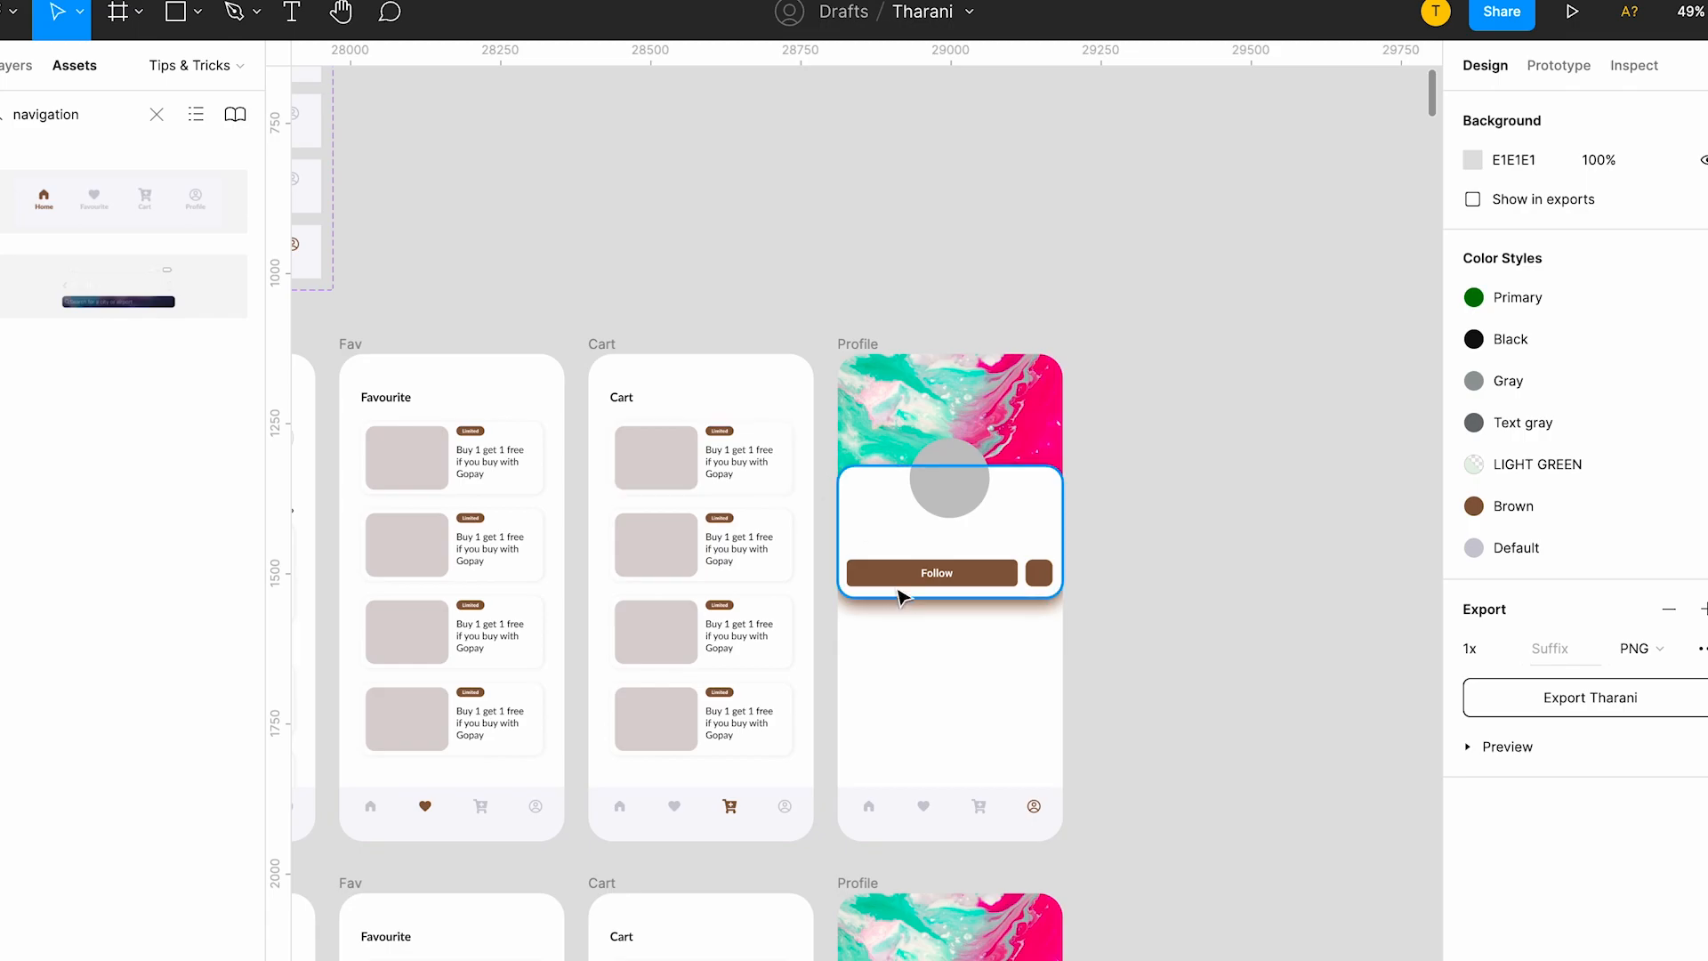
click(905, 579)
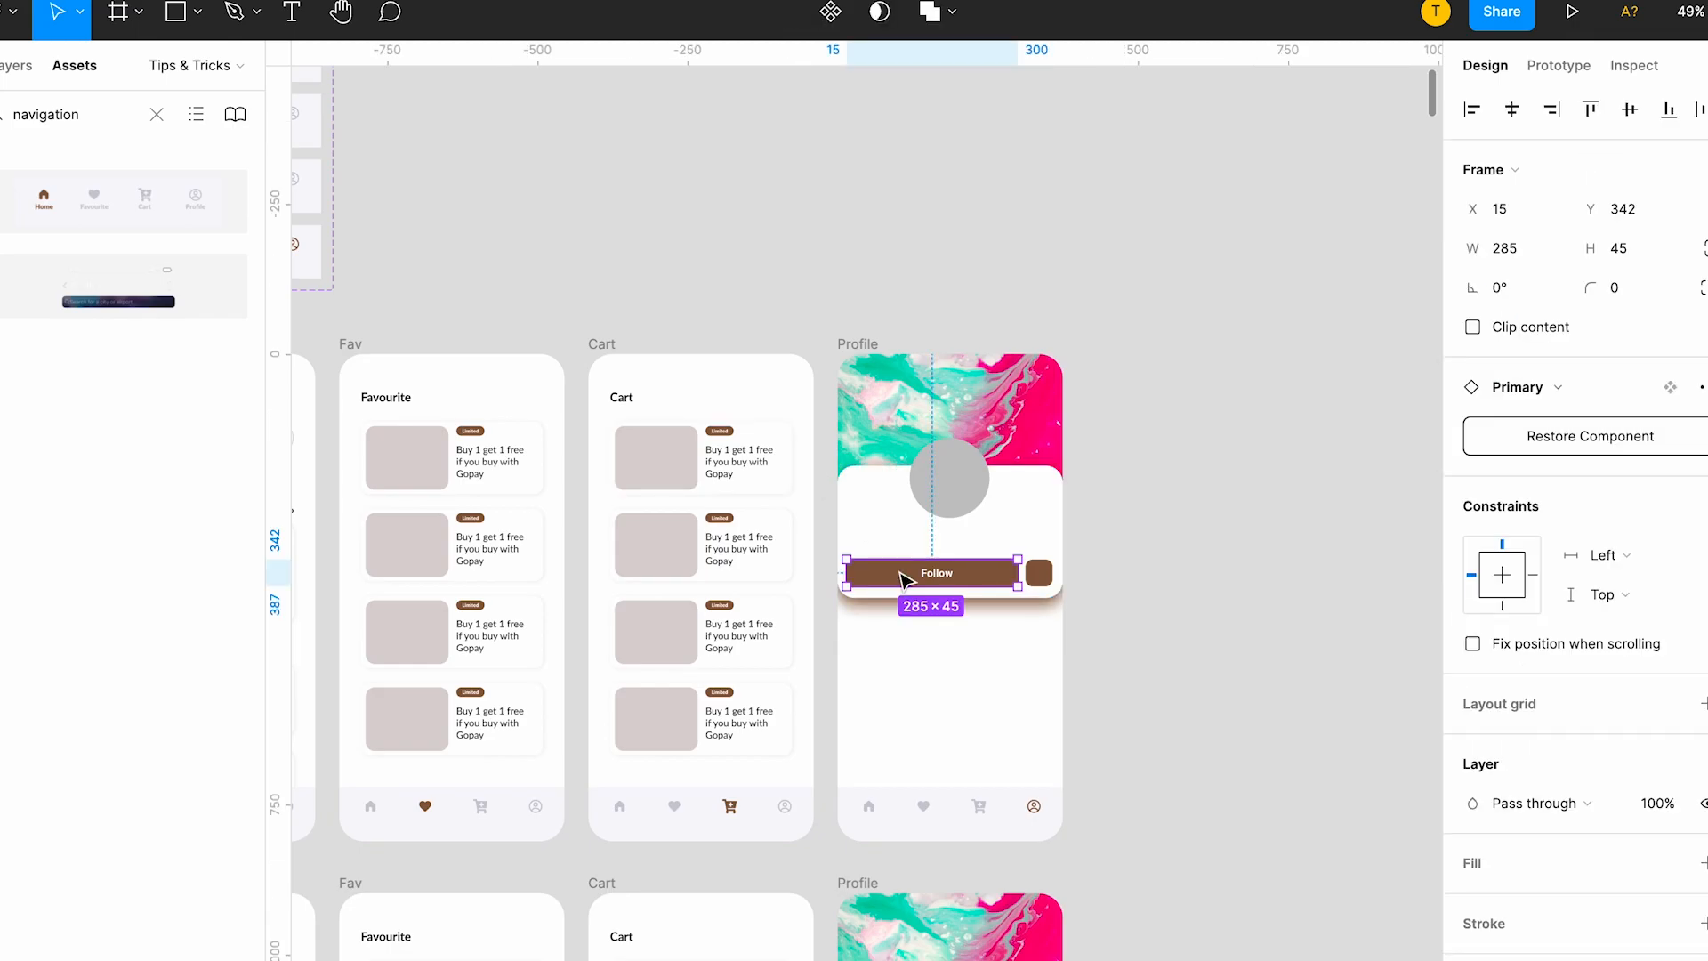
scroll(978, 577, up, 5)
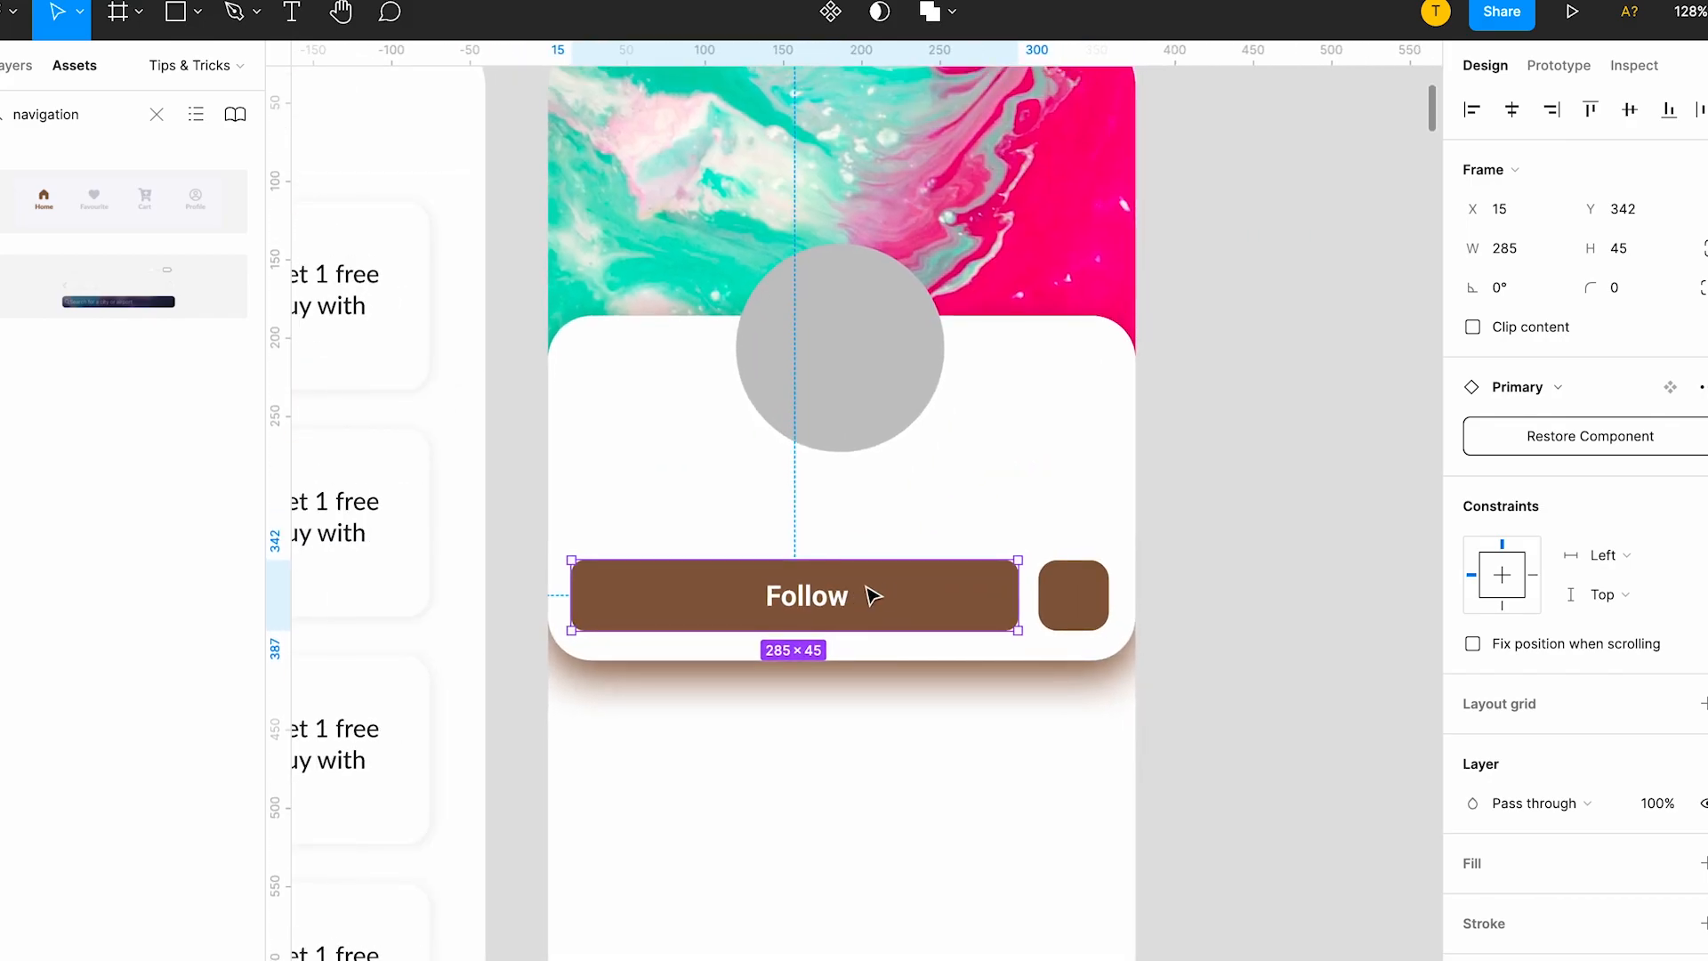
right_click(871, 595)
click(948, 787)
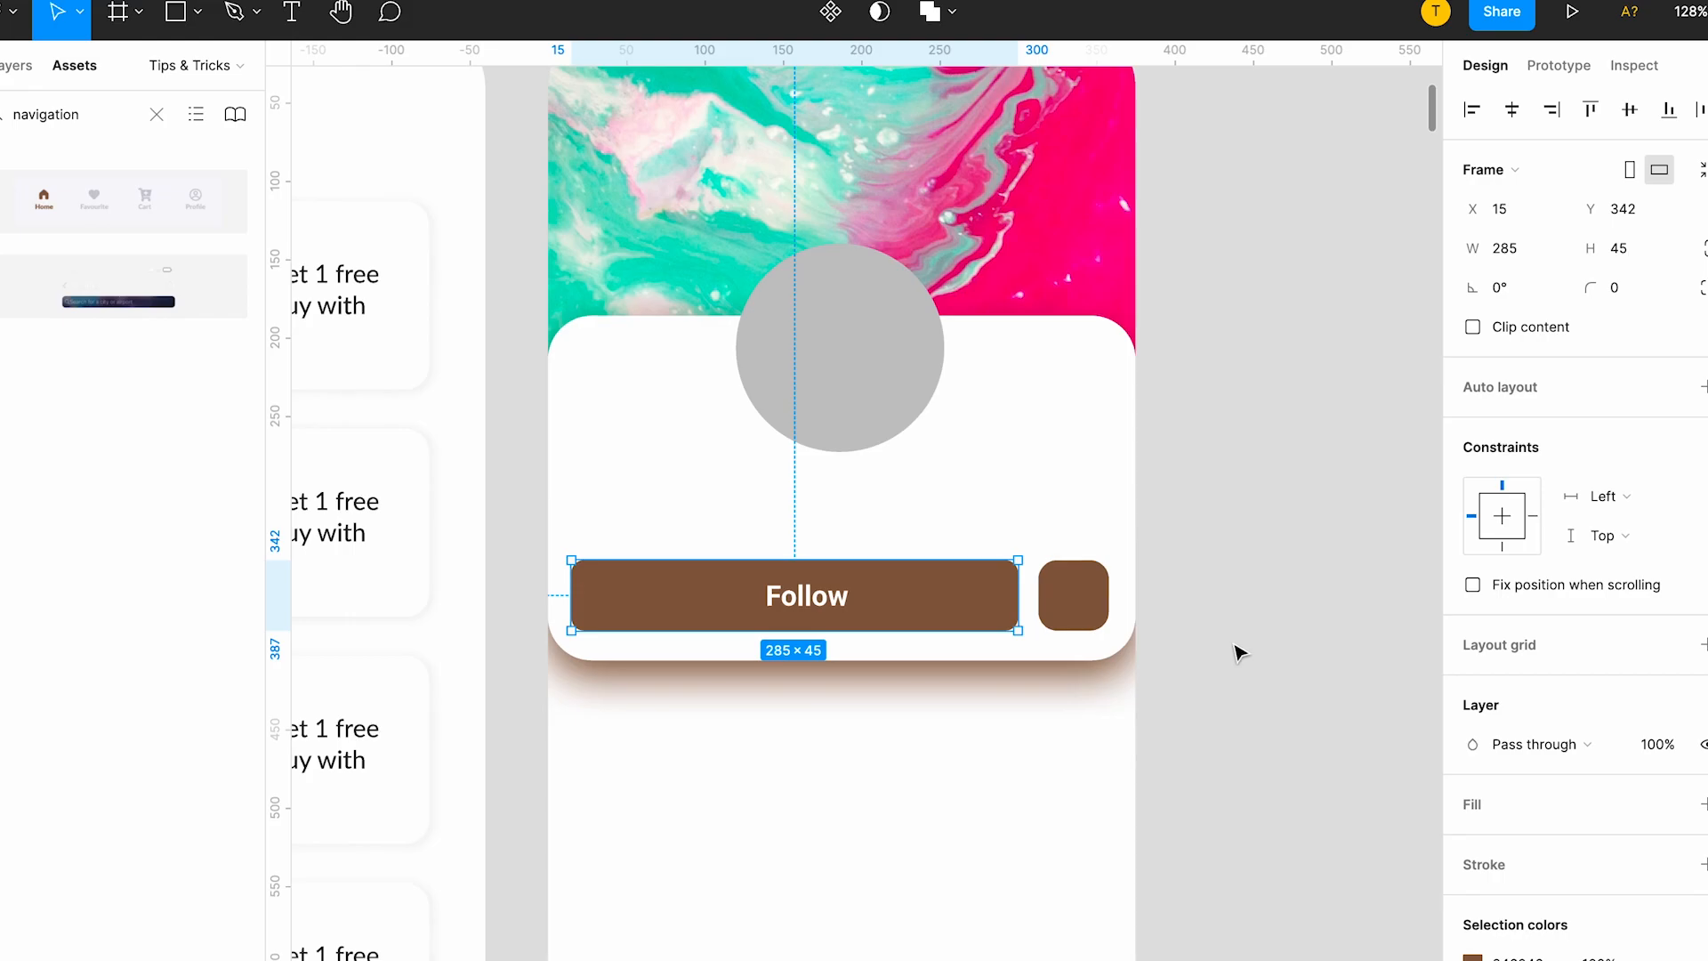
click(1236, 648)
Place a copy of the Follow button on the empty canvas beside the first-row Profile screen and delete the original from its card.
scroll(964, 610, down, 3)
scroll(969, 614, up, 4)
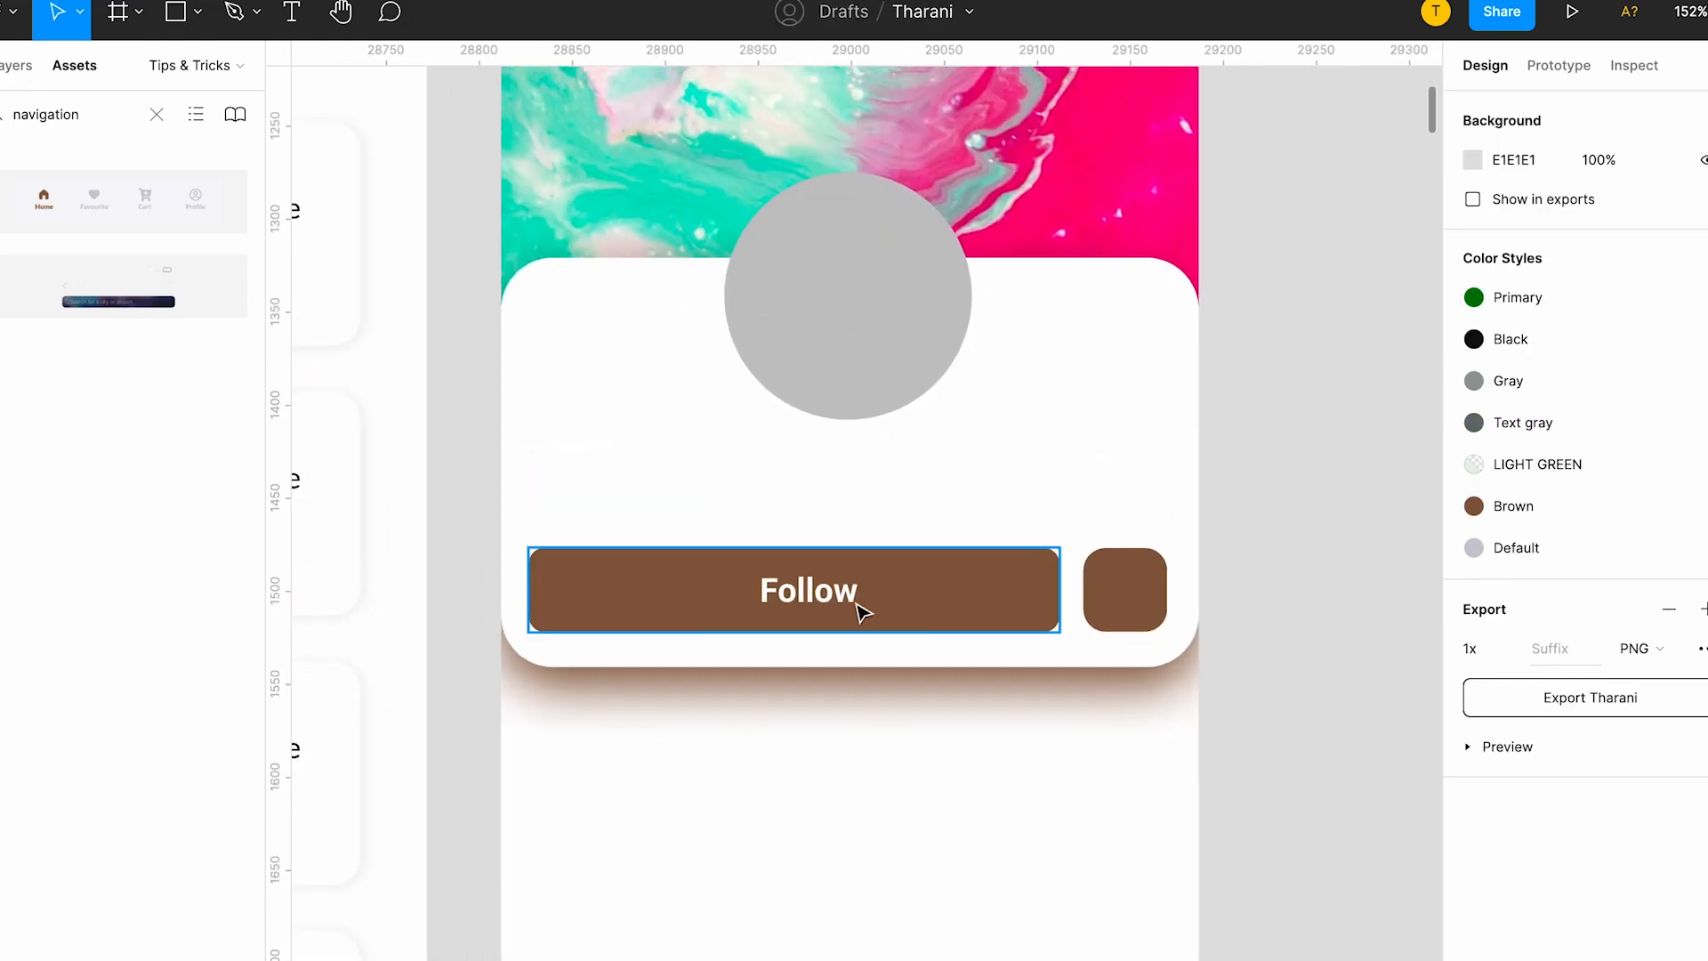
click(859, 600)
scroll(860, 603, down, 3)
drag(817, 657, 1319, 190)
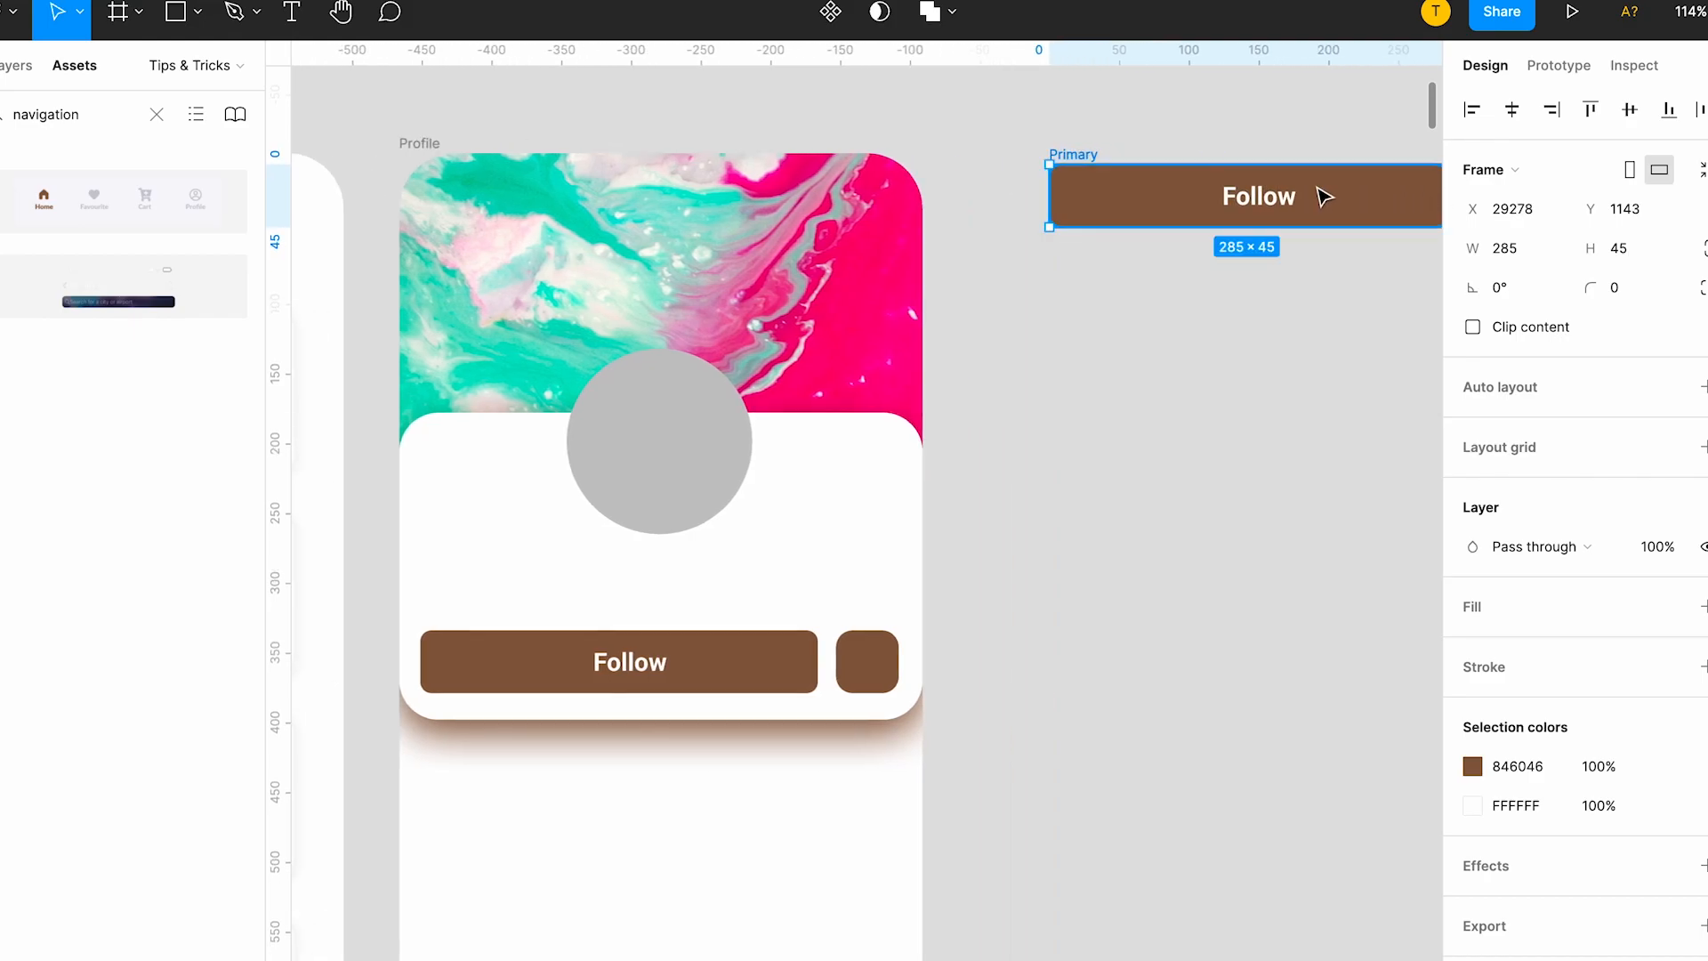
scroll(1032, 329, right, 3)
click(585, 712)
key(Delete)
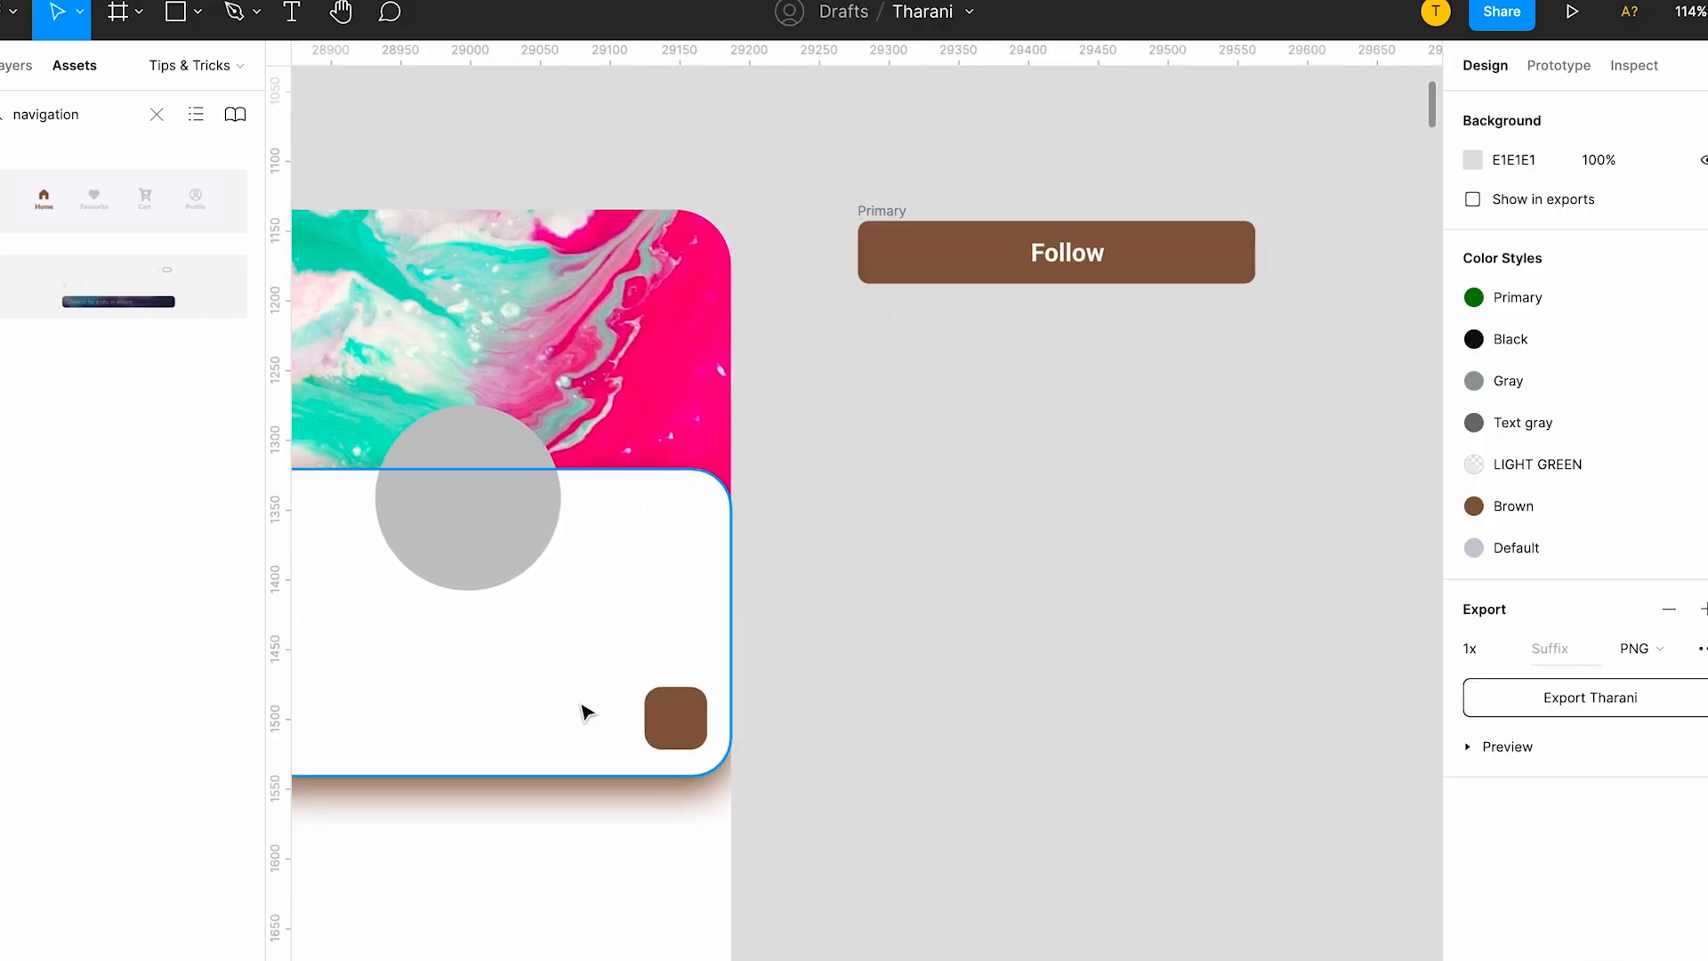
scroll(583, 709, left, 5)
scroll(1029, 222, right, 5)
scroll(988, 260, up, 5)
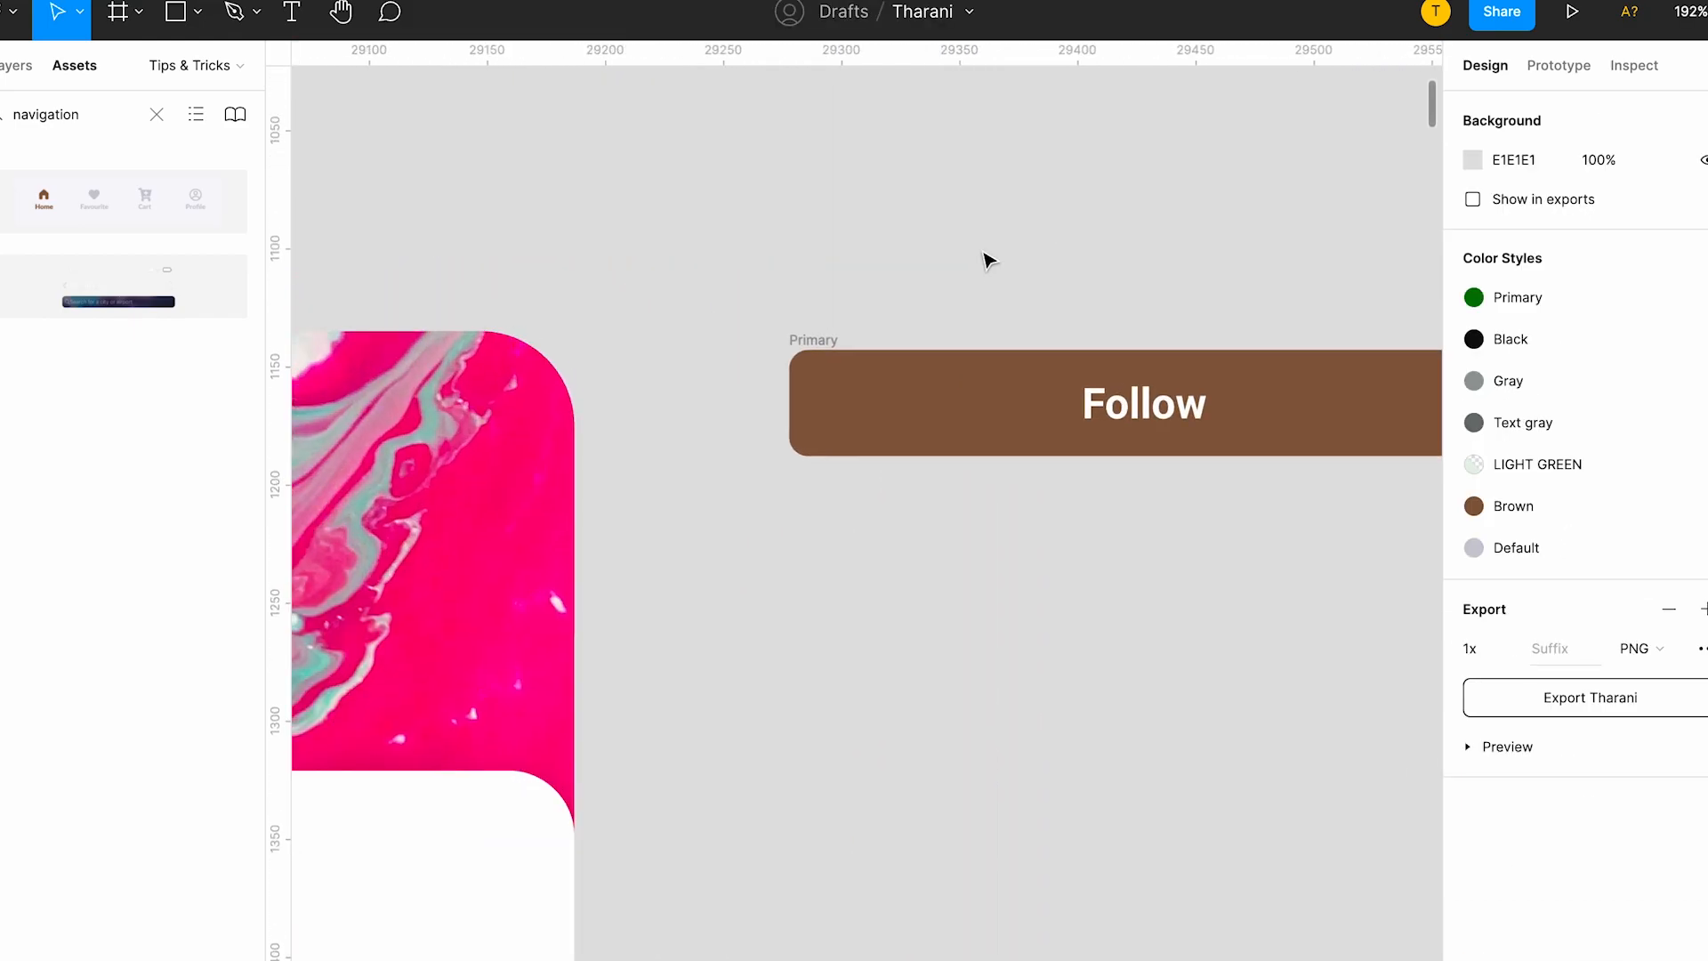
click(810, 342)
scroll(1023, 391, right, 5)
scroll(936, 391, left, 5)
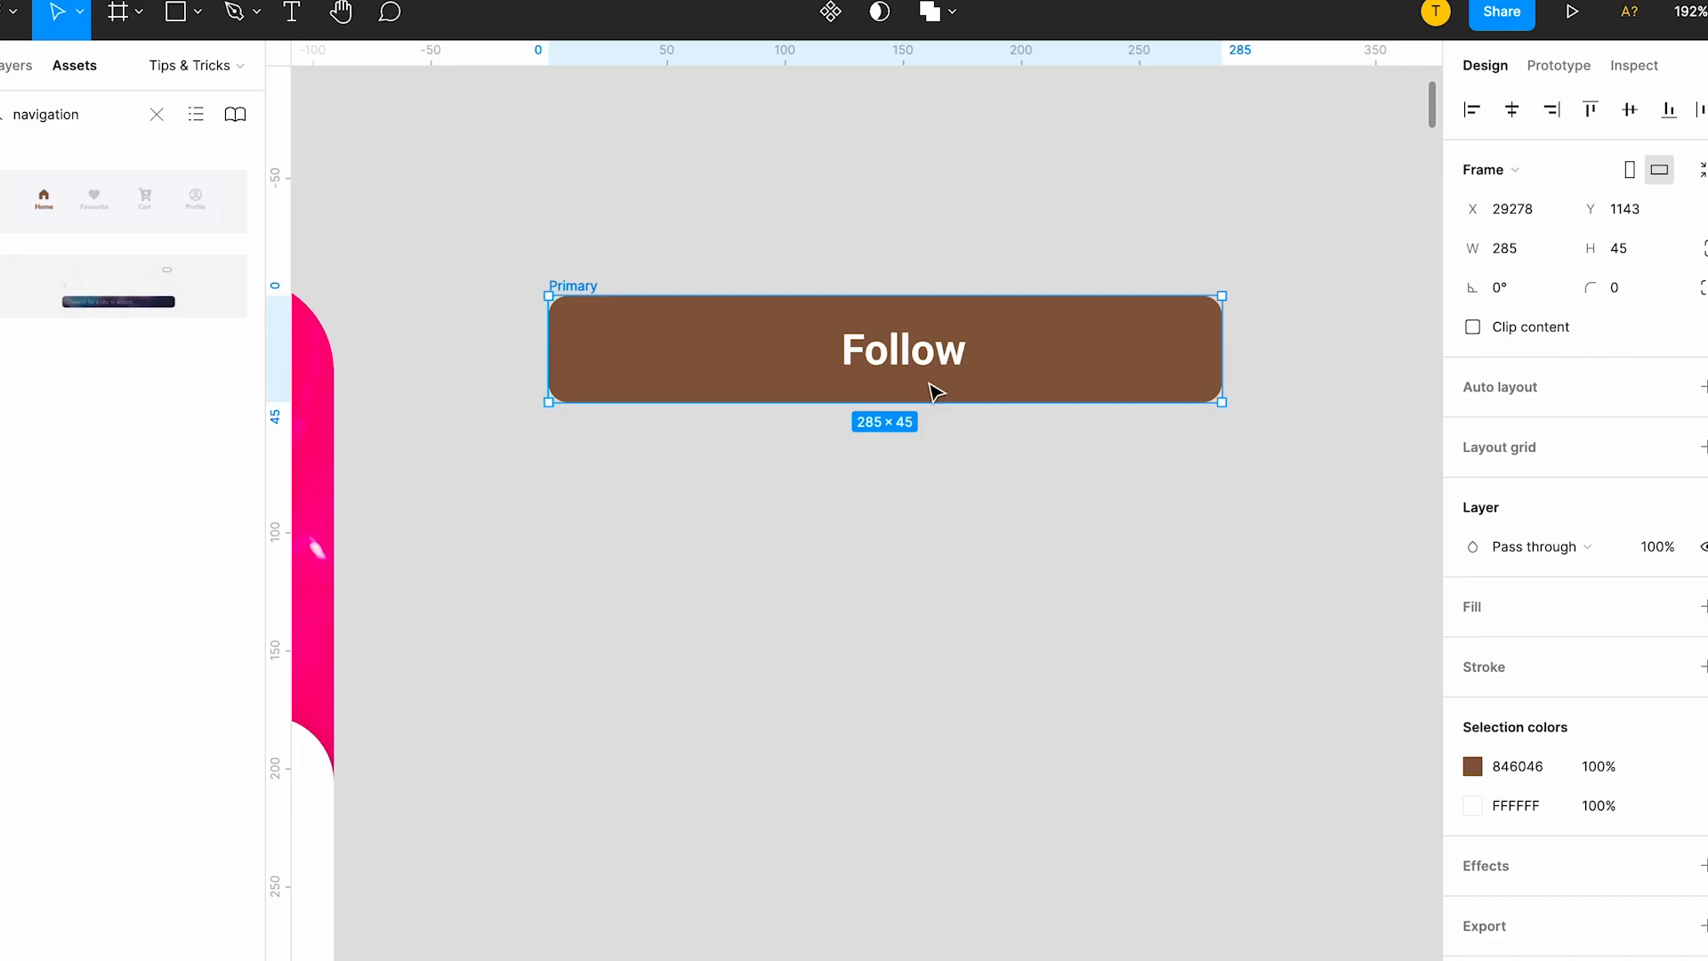
key(ctrl+d)
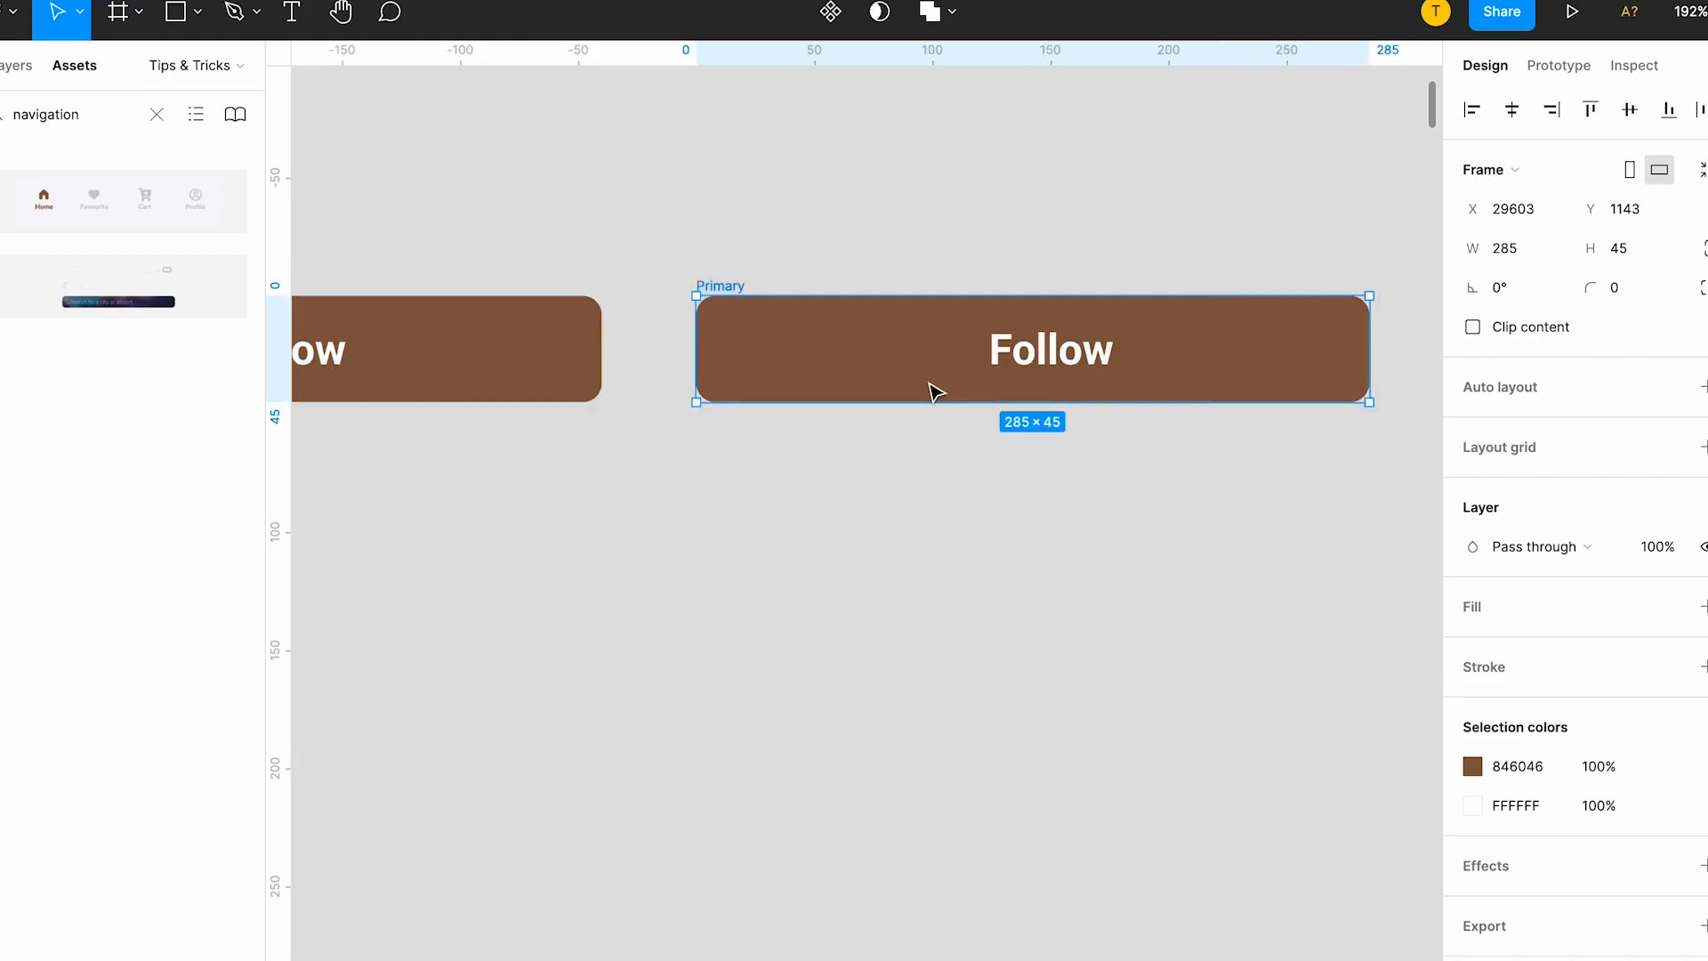
click(934, 392)
scroll(934, 392, left, 2)
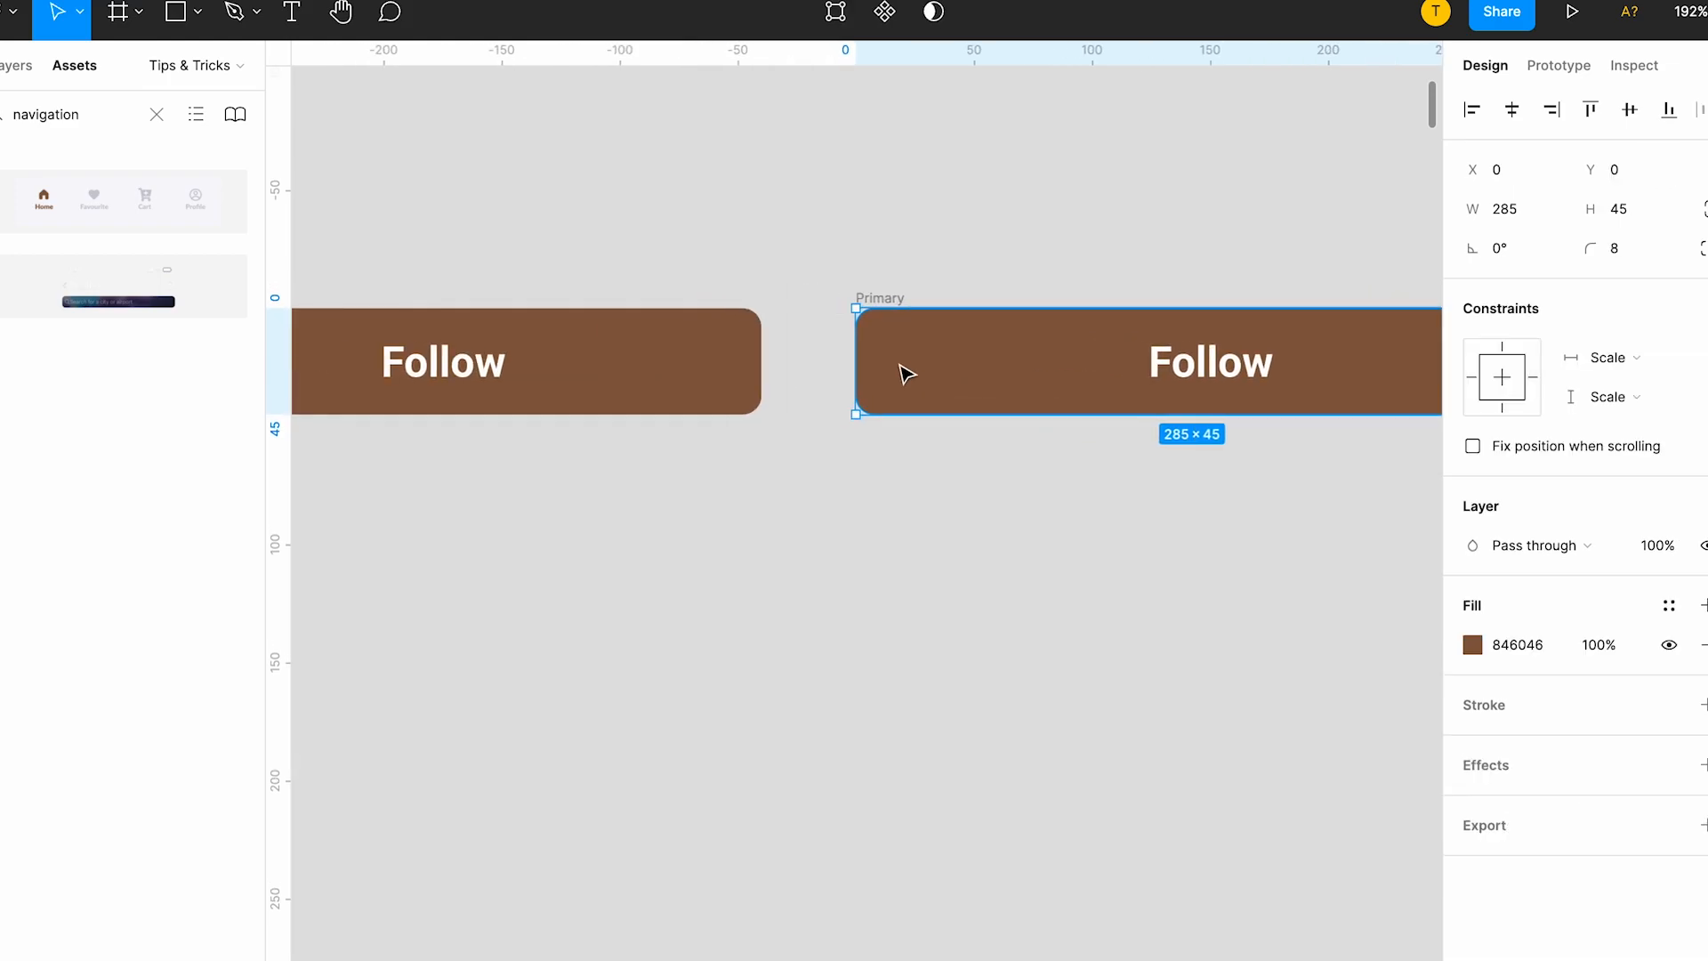
key(Delete)
scroll(903, 370, left, 5)
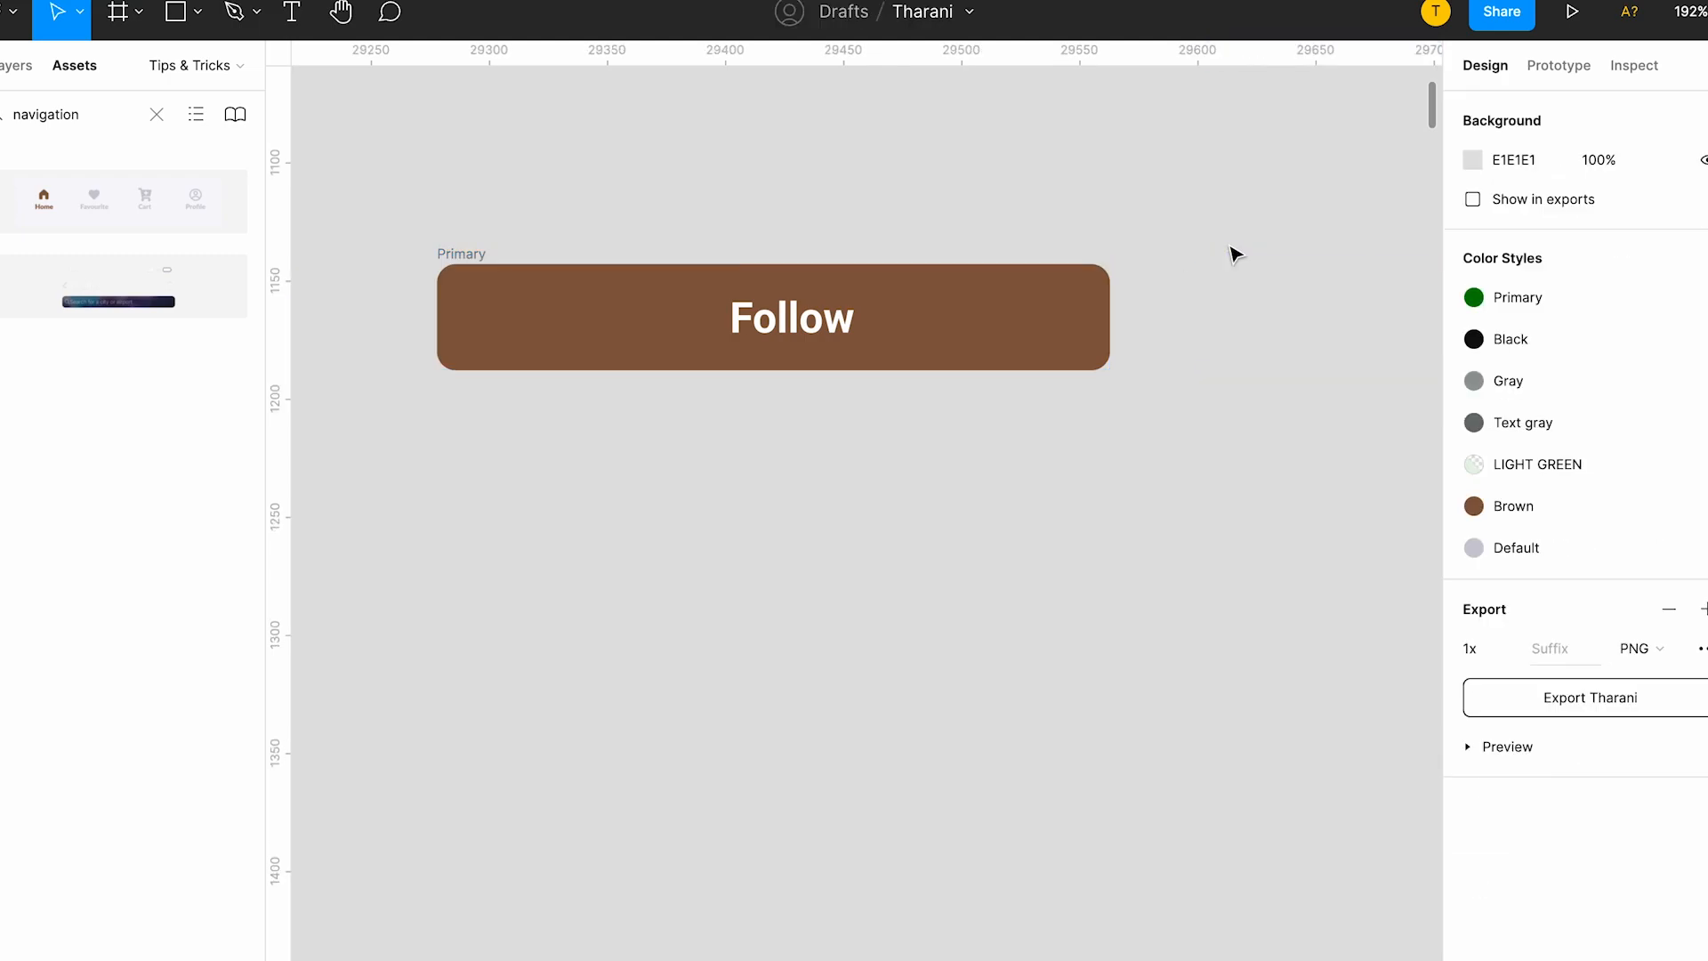
Ungroup the Primary frame that holds the Follow label and its brown rectangle.
scroll(1232, 256, left, 4)
click(1083, 293)
click(698, 234)
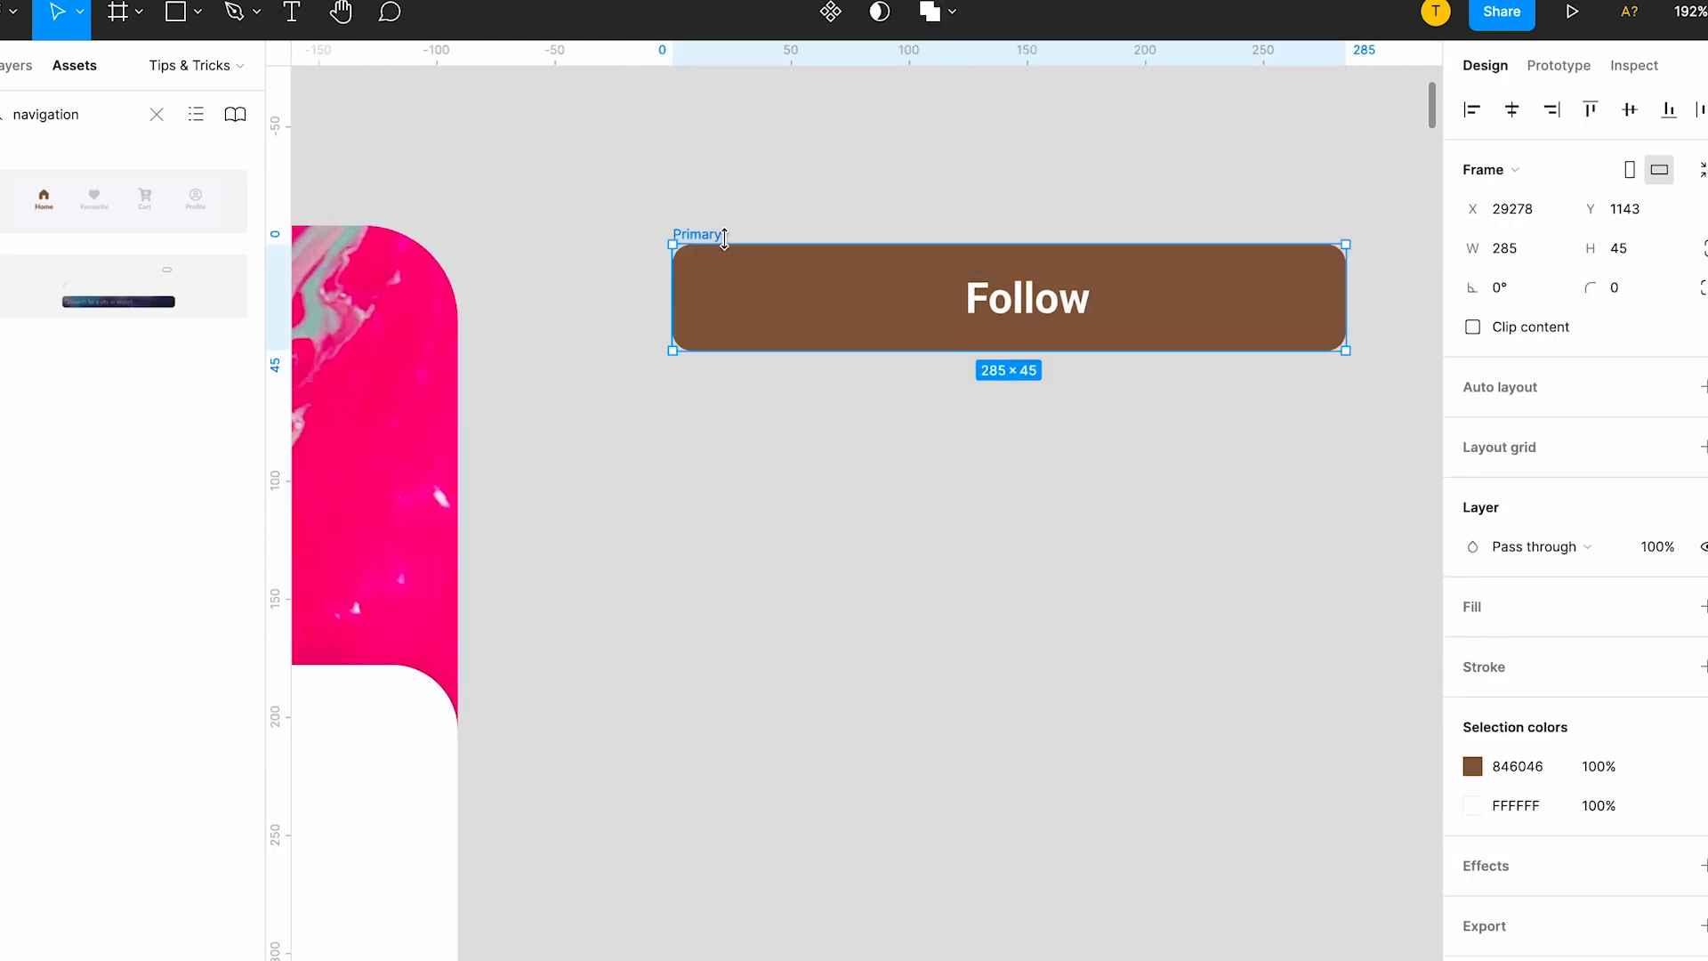
scroll(984, 317, right, 3)
key(Return)
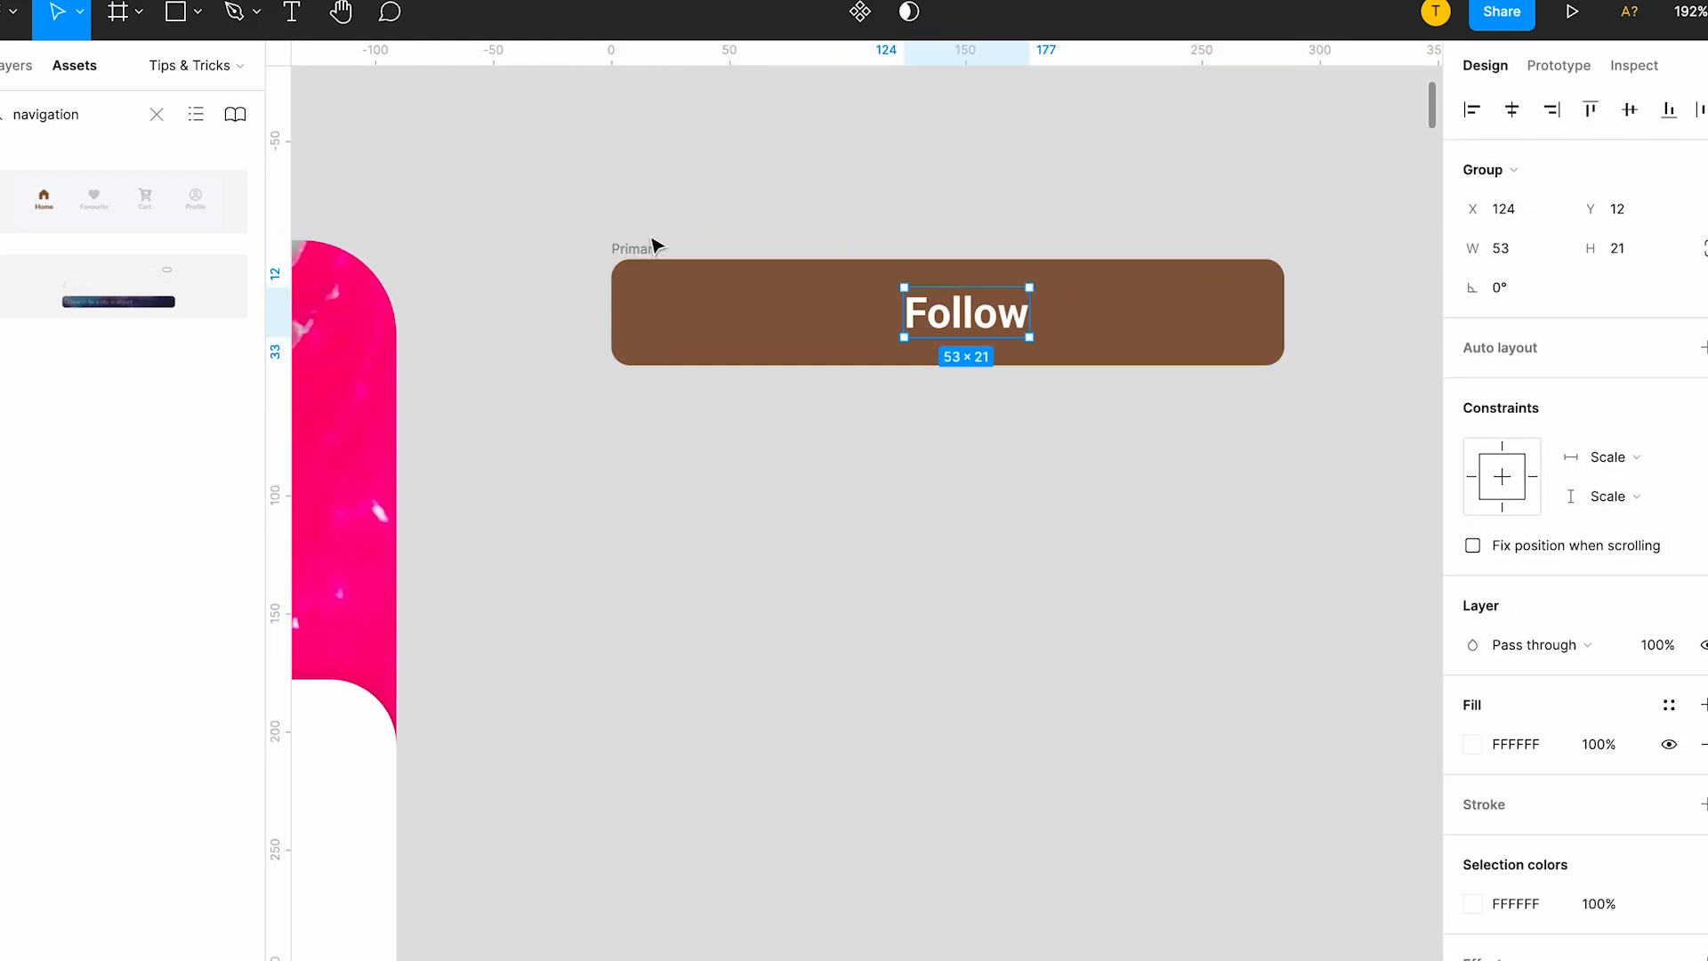
click(26, 77)
key(ctrl+z)
key(ctrl+z)
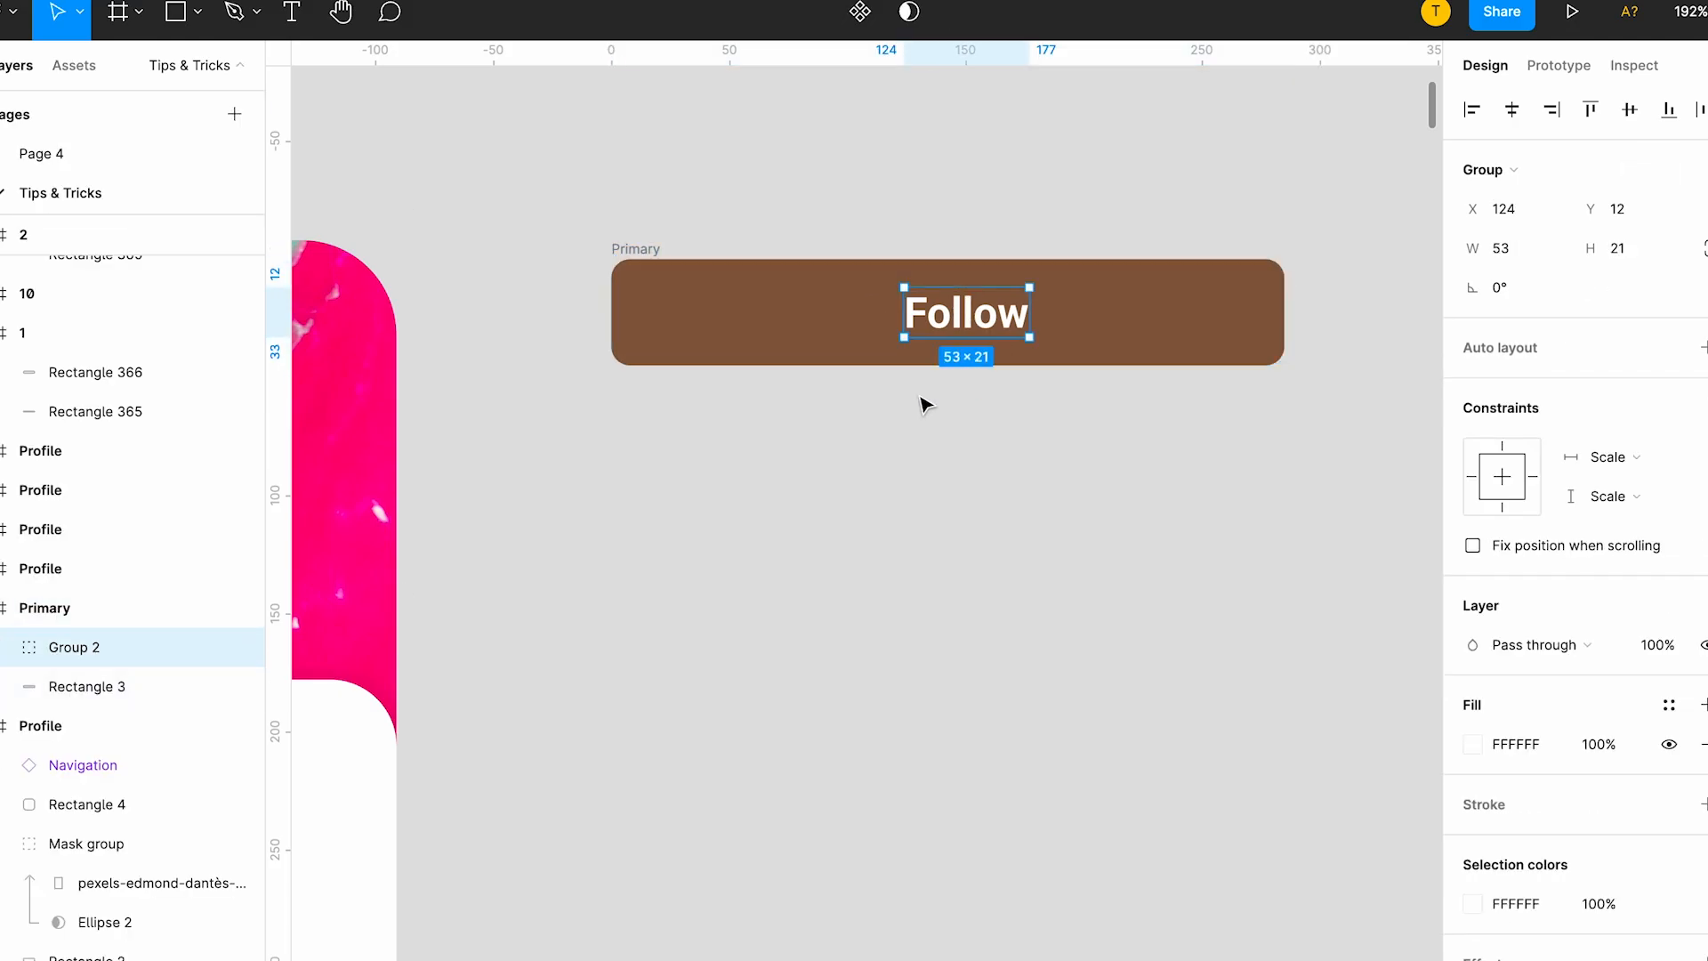
key(ctrl+n)
key(ctrl+z)
key(ctrl+z)
right_click(1167, 278)
click(1196, 627)
Group the Follow label with its brown rectangle and wrap the group in a new frame.
click(1001, 316)
shift+click(1248, 321)
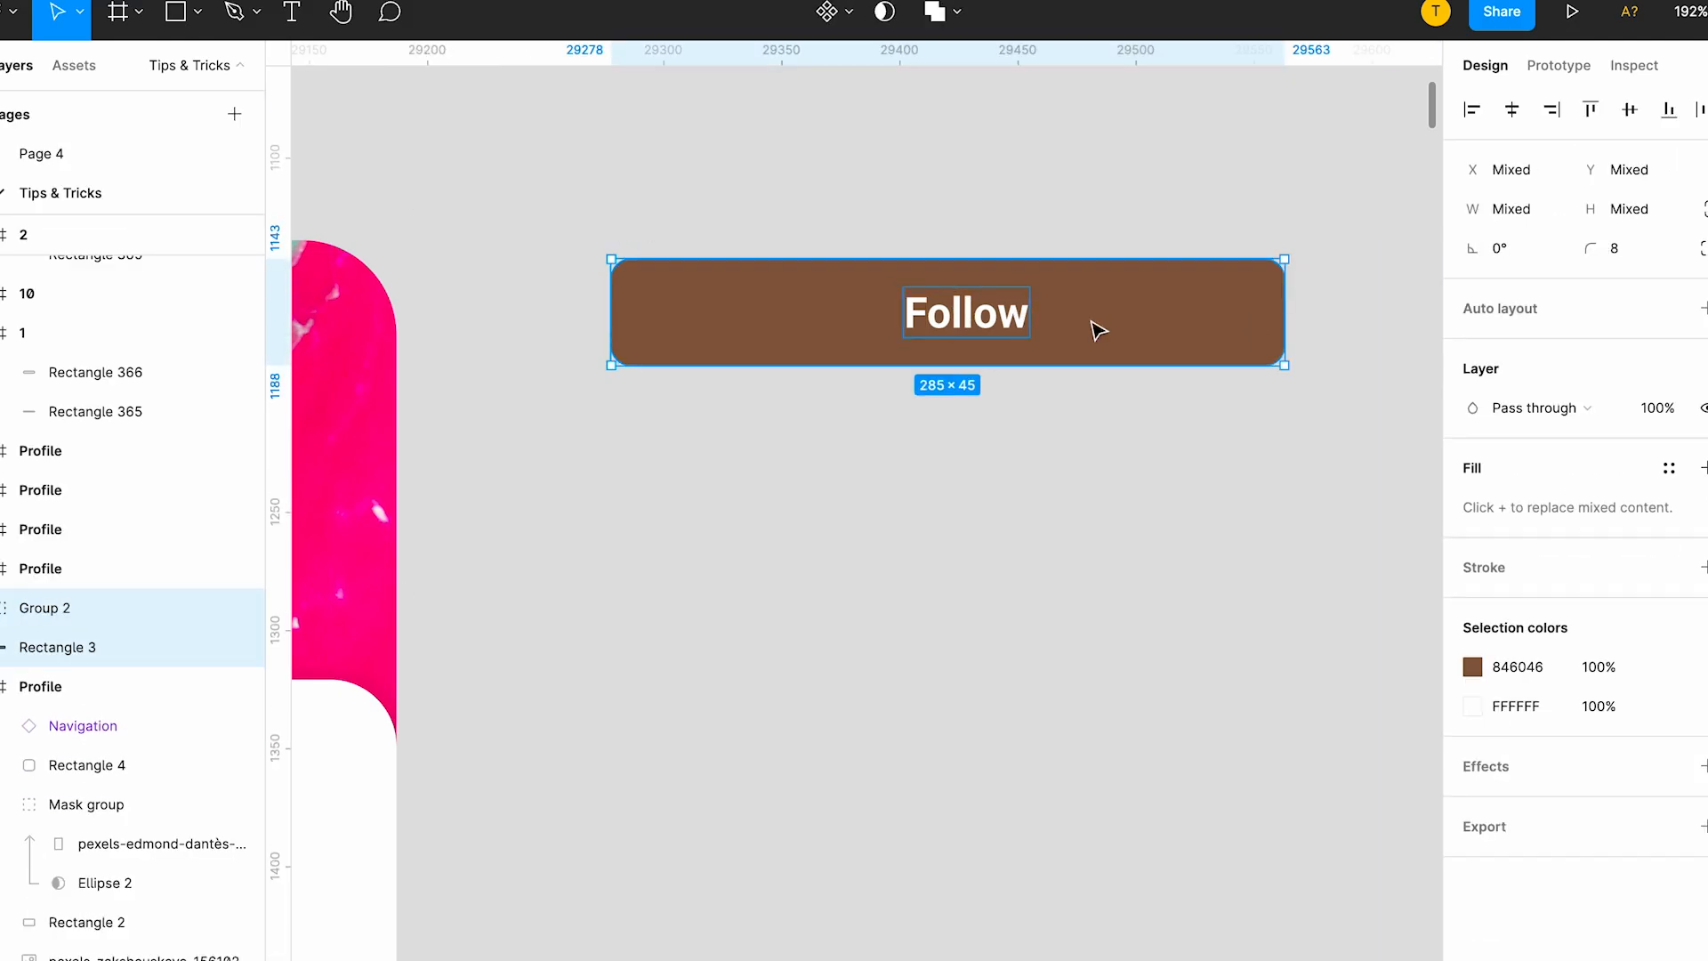
key(ctrl+g)
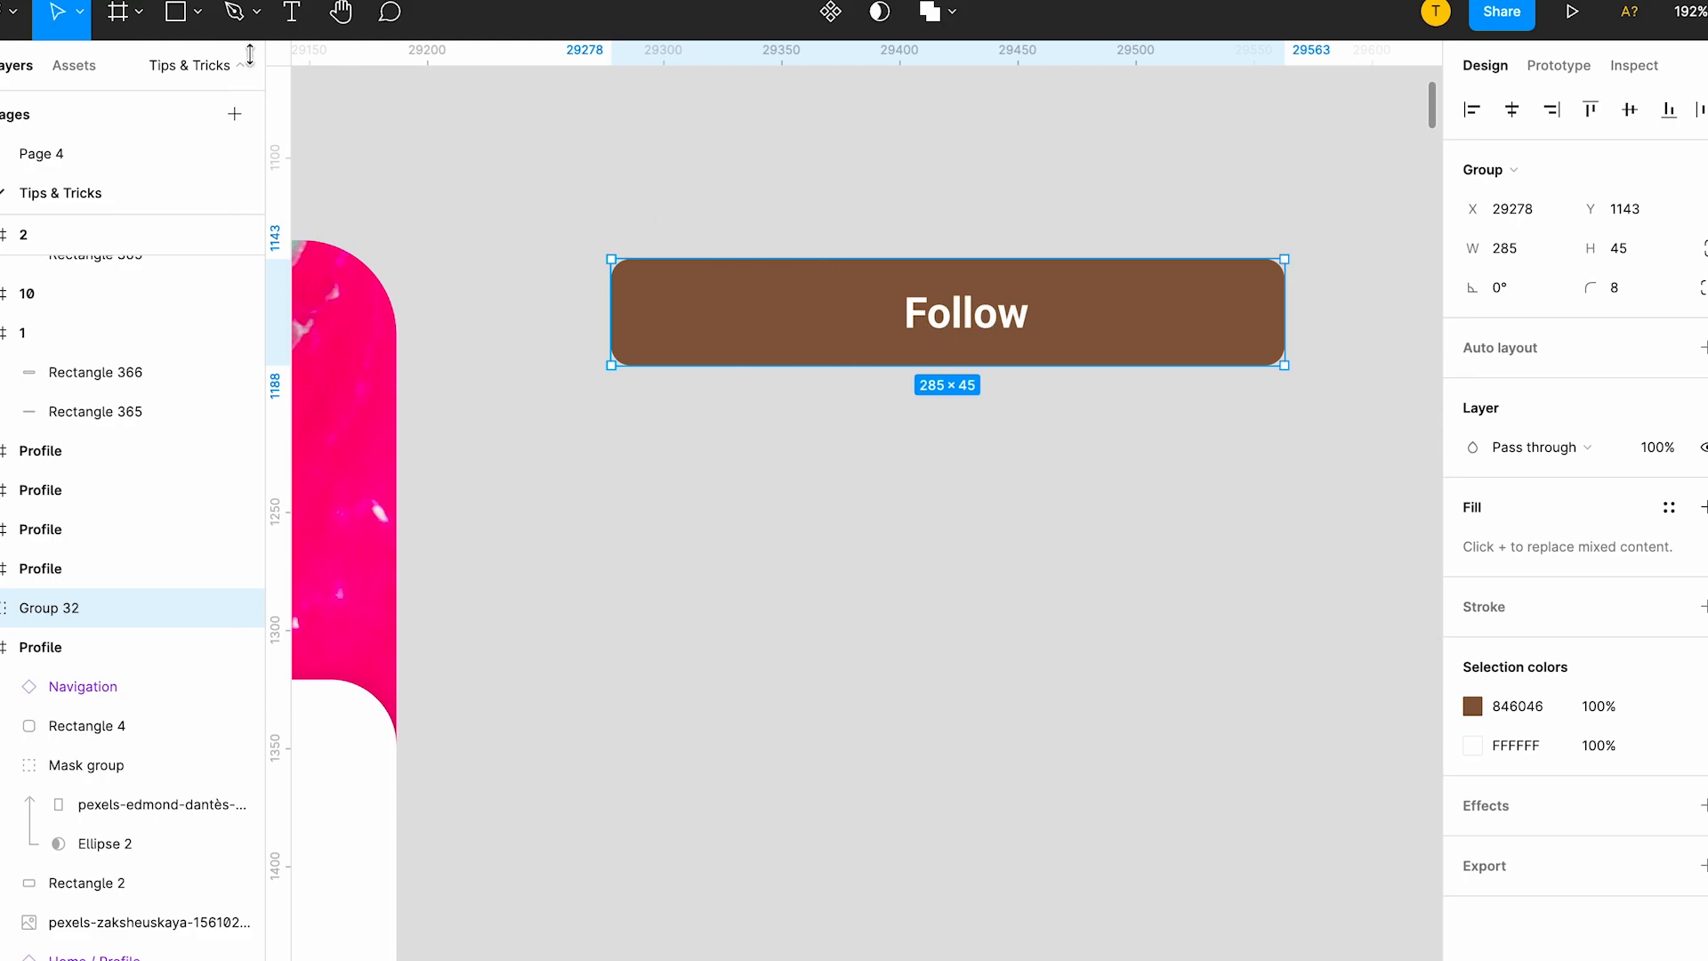
right_click(807, 327)
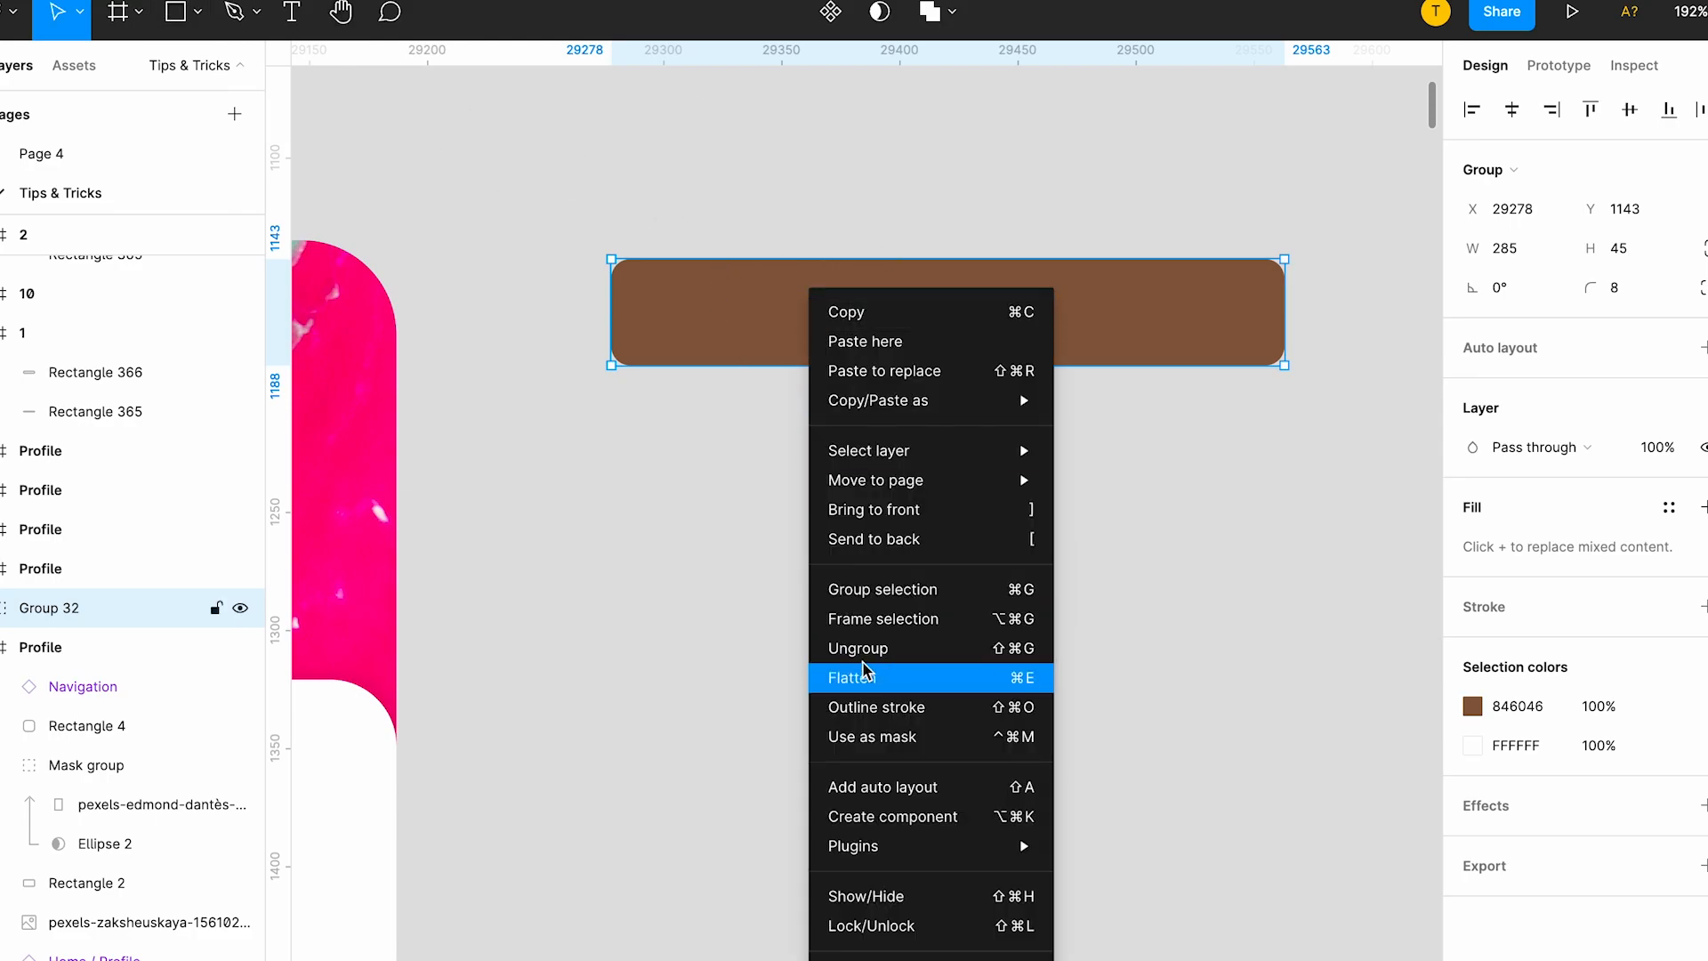
click(842, 620)
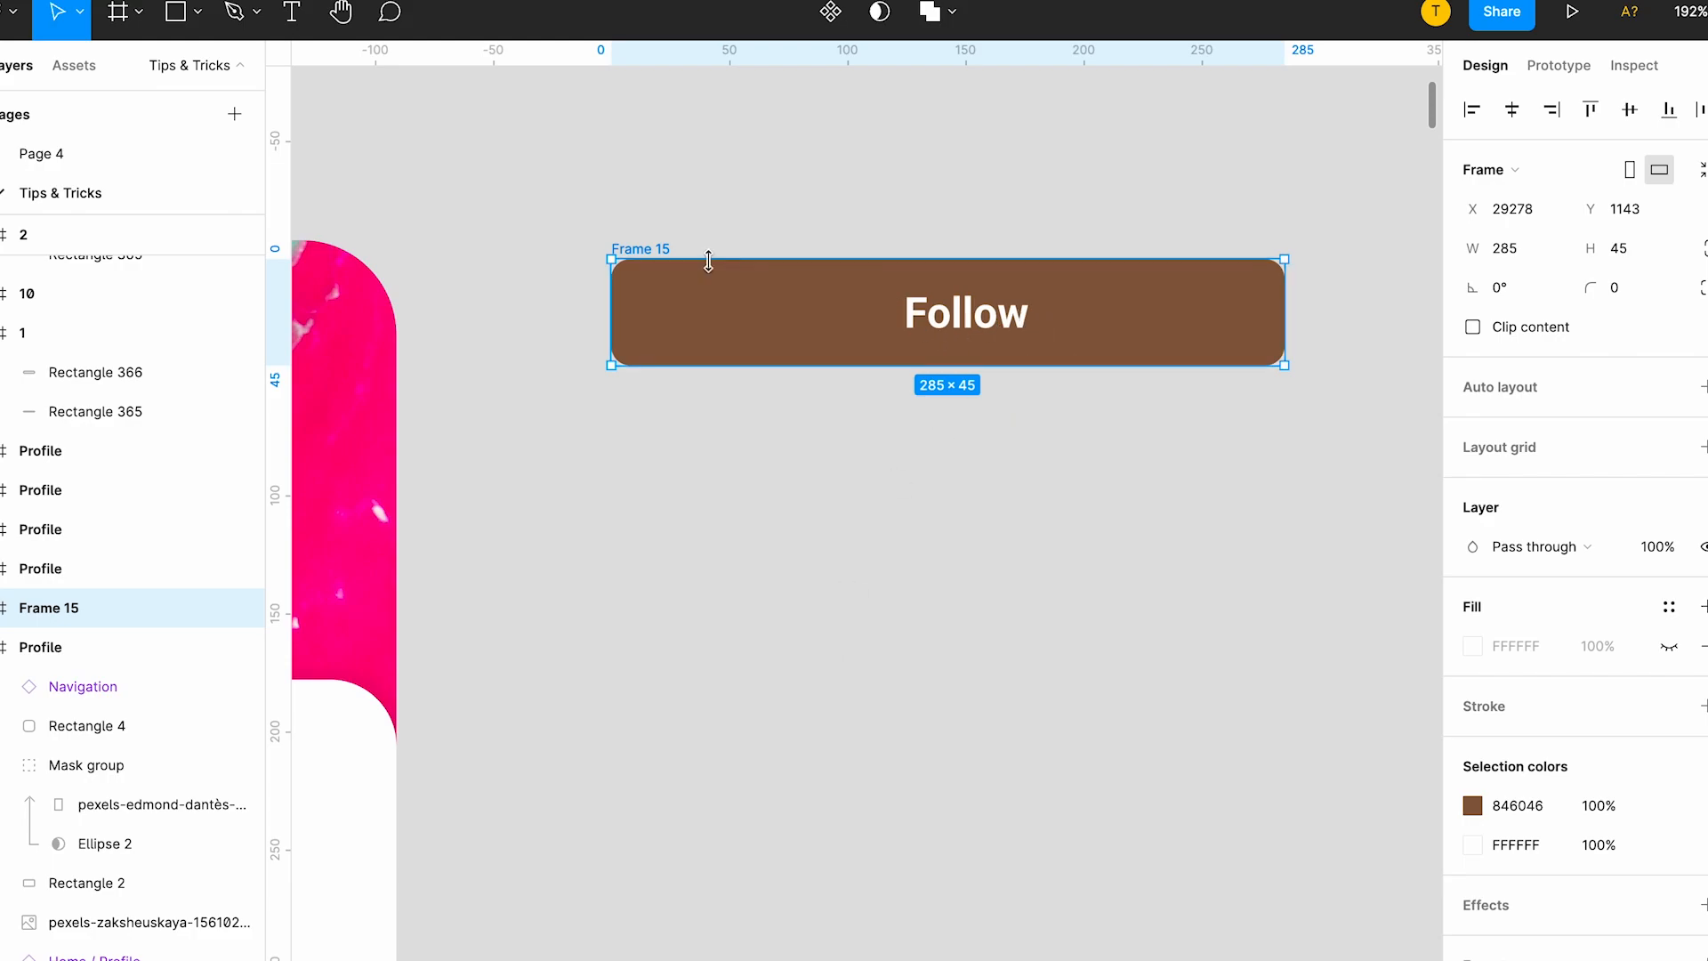
Rename the new frame around the Follow button as Primary Button.
double_click(654, 248)
text(Primary Button)
click(1022, 374)
click(1094, 329)
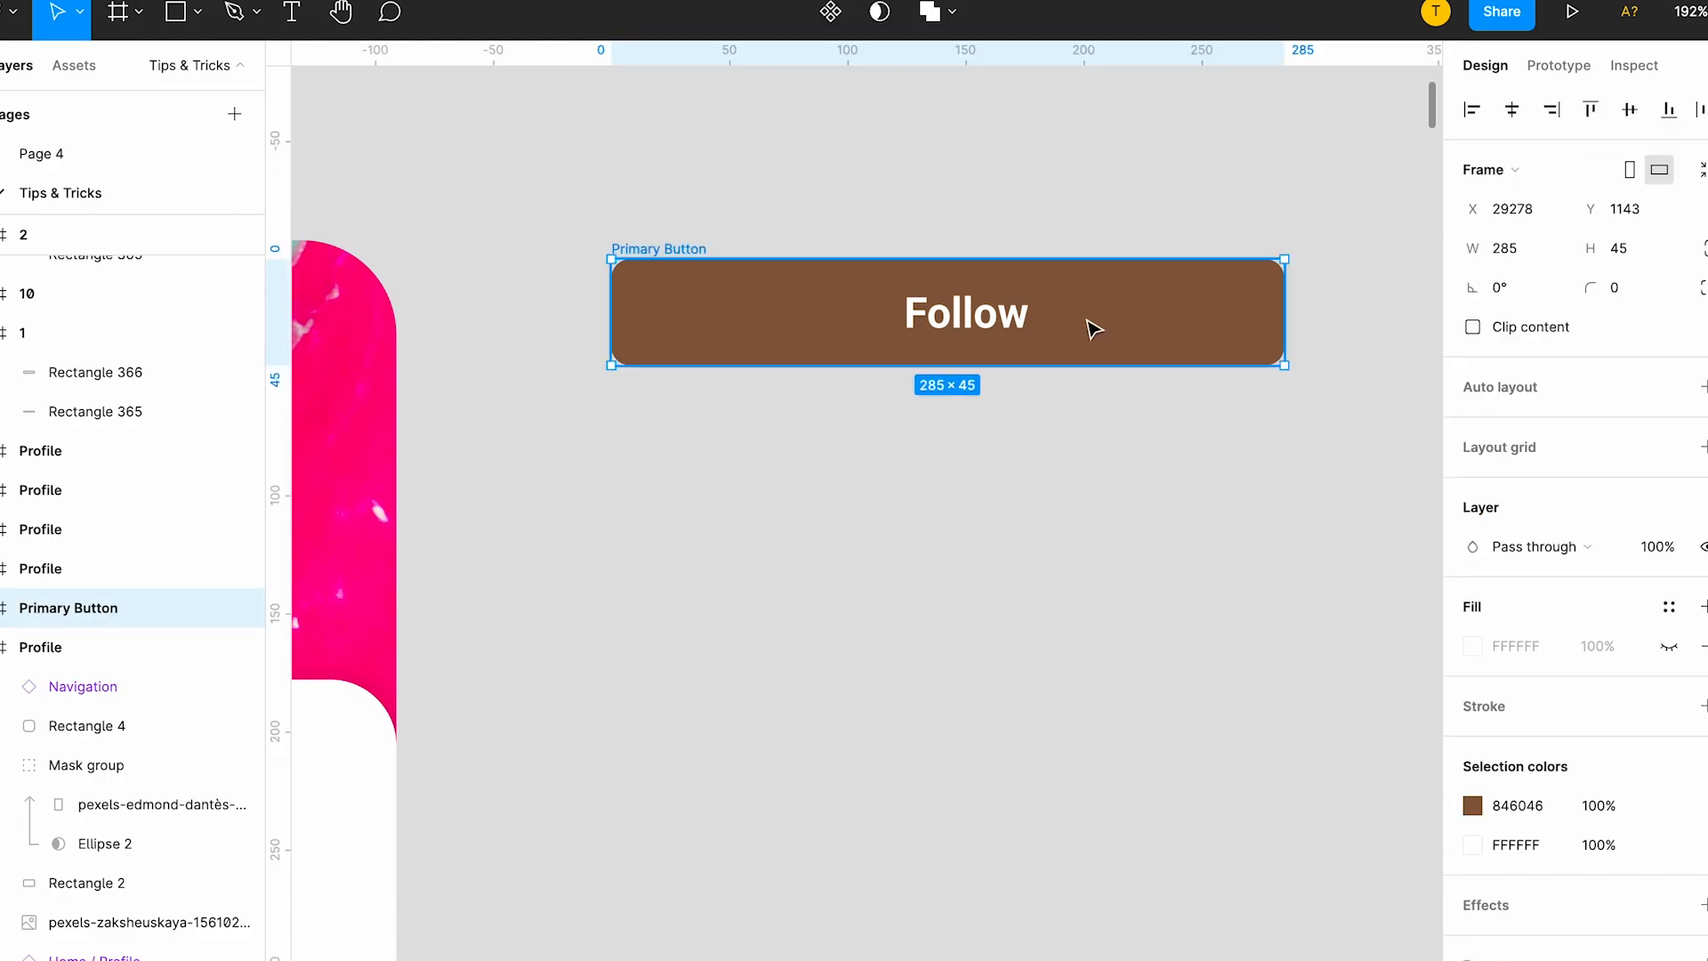
Turn the Primary Button frame into a component and add a second variant to it.
right_click(1090, 325)
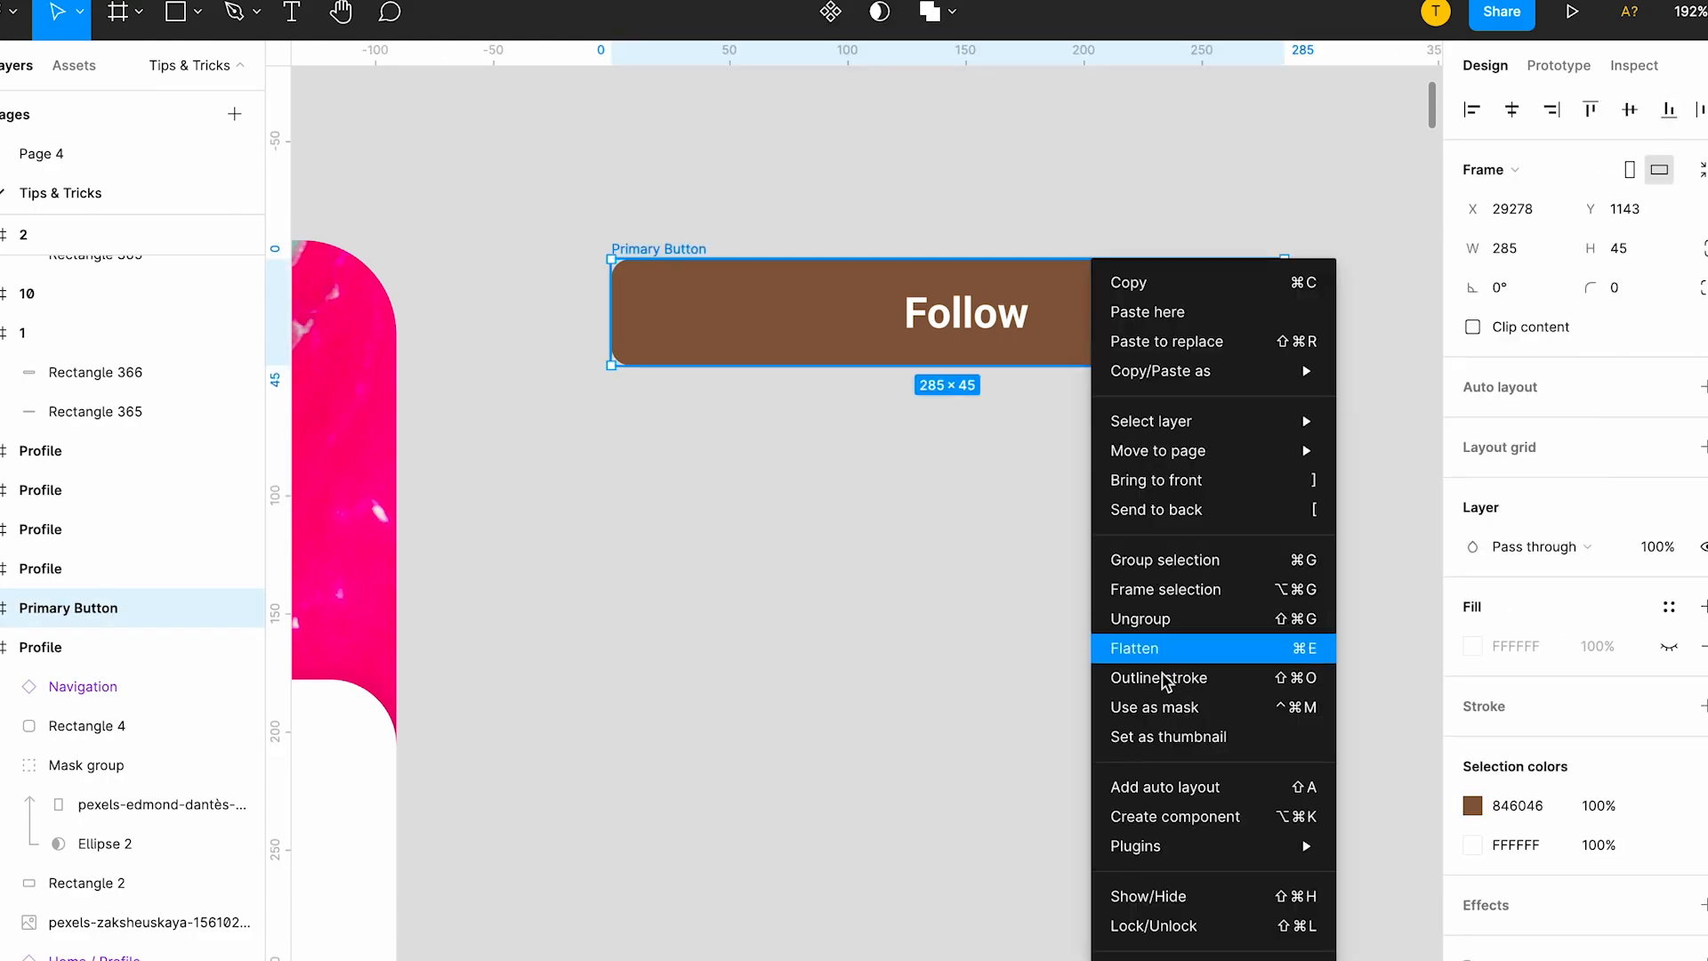
click(1150, 818)
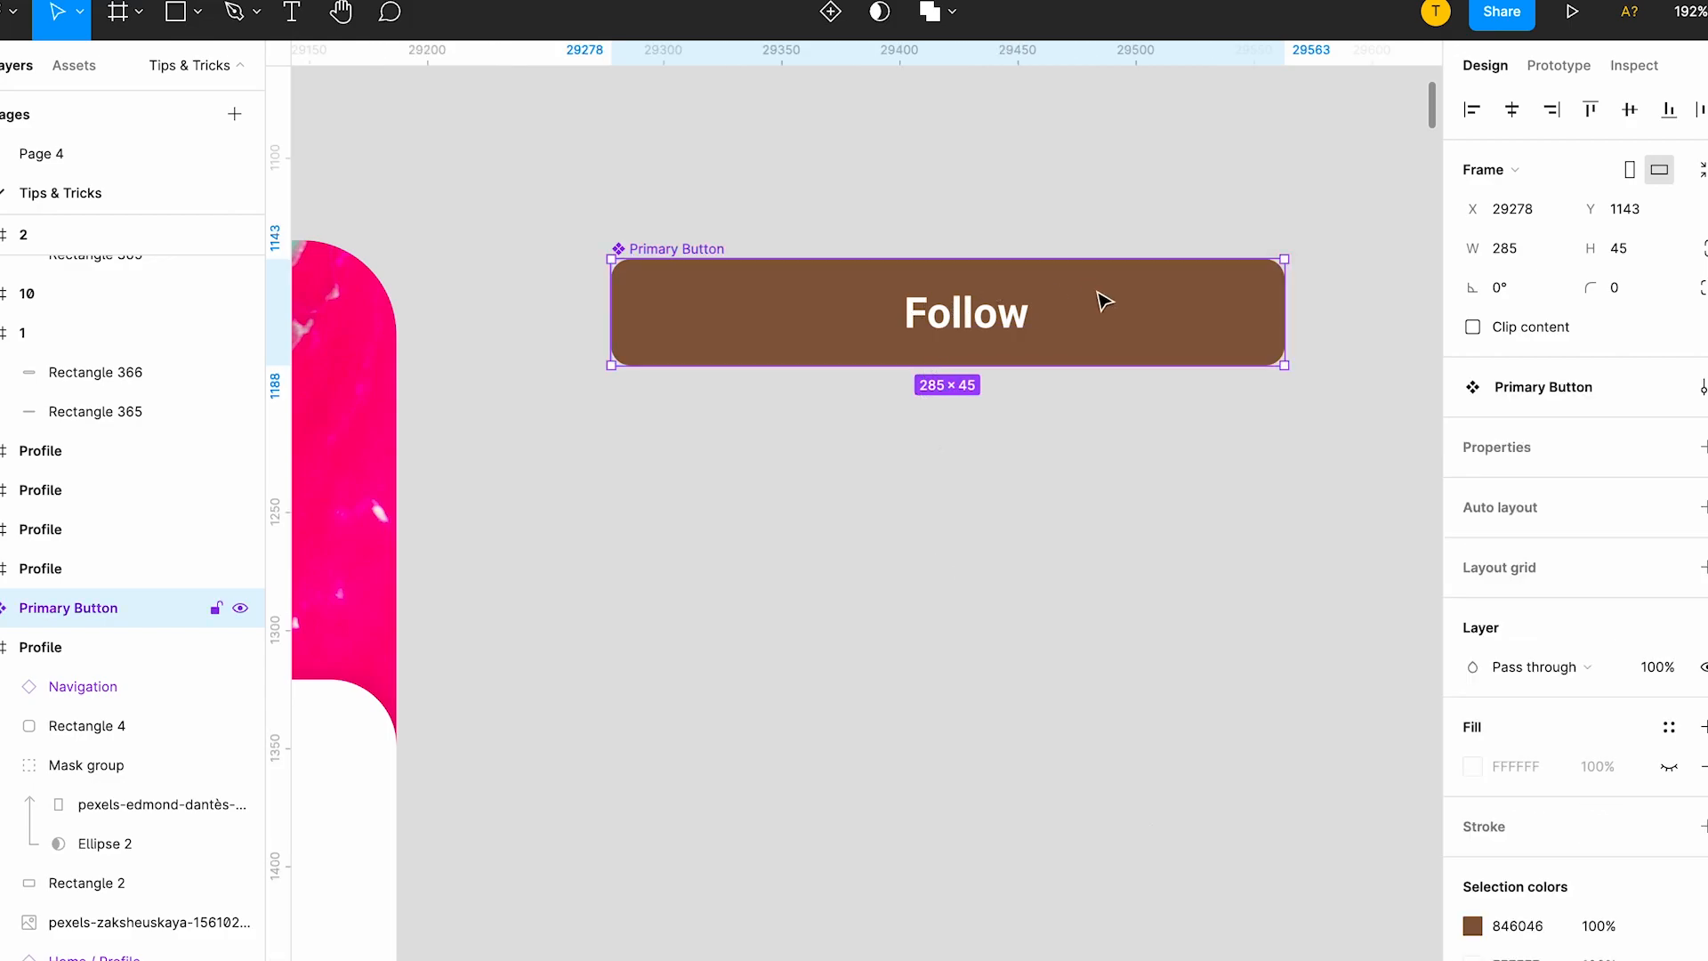
right_click(1029, 316)
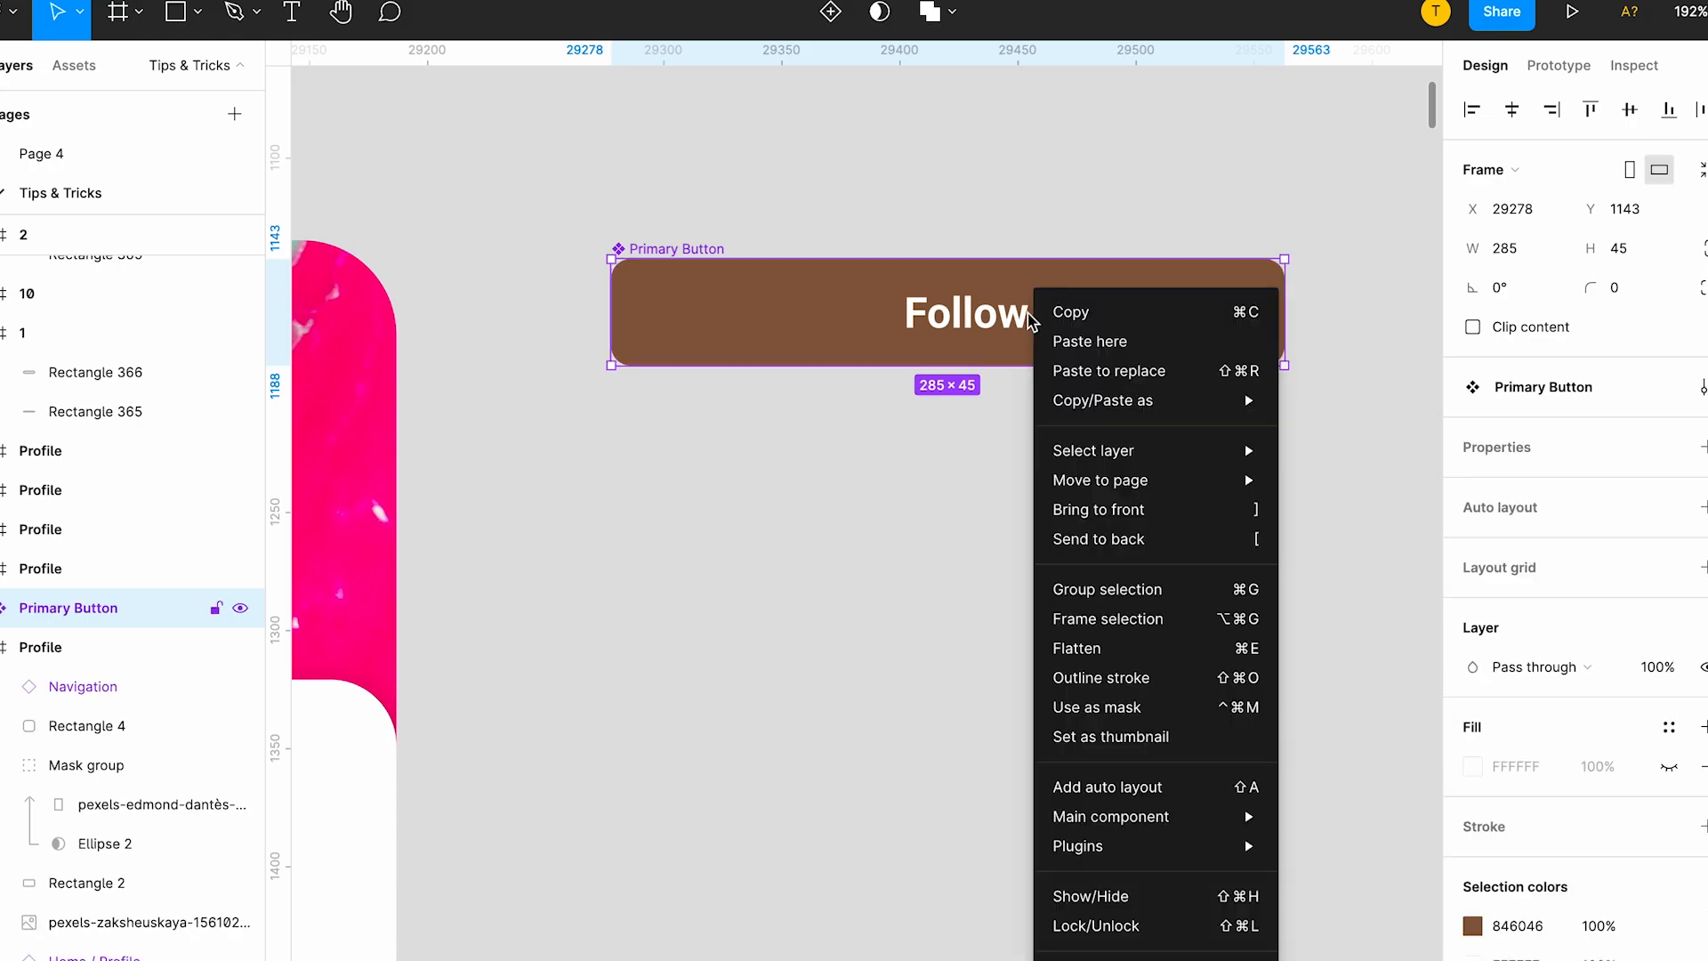
mouse_move(1252, 815)
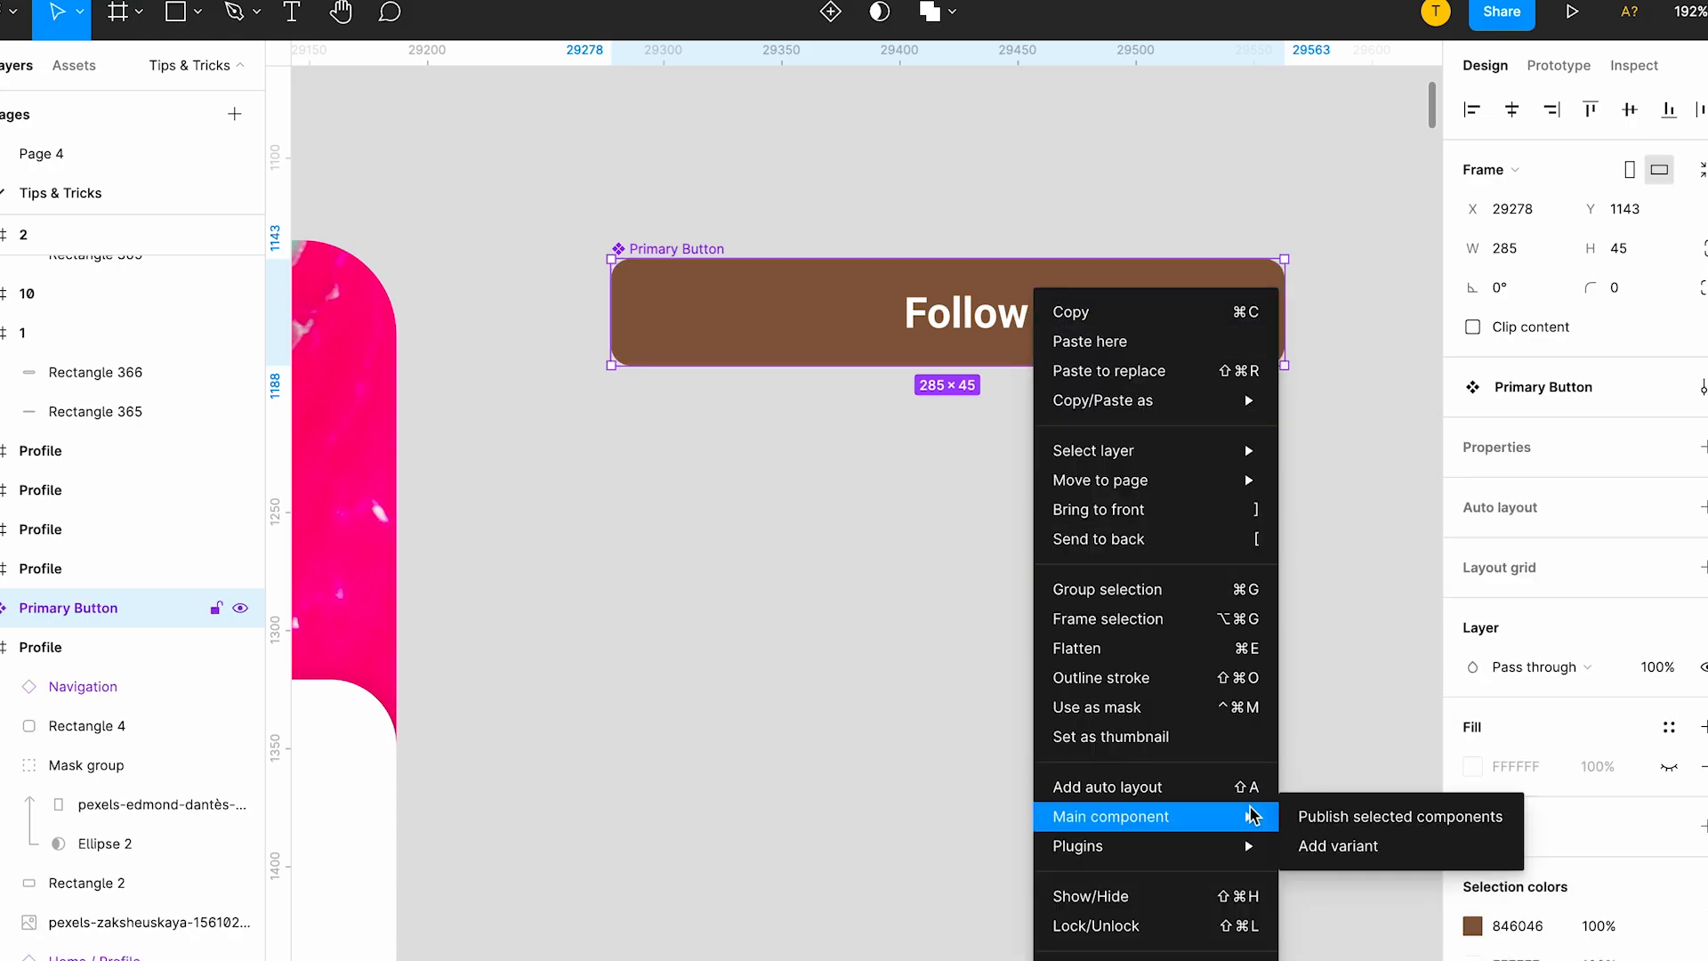
click(1325, 846)
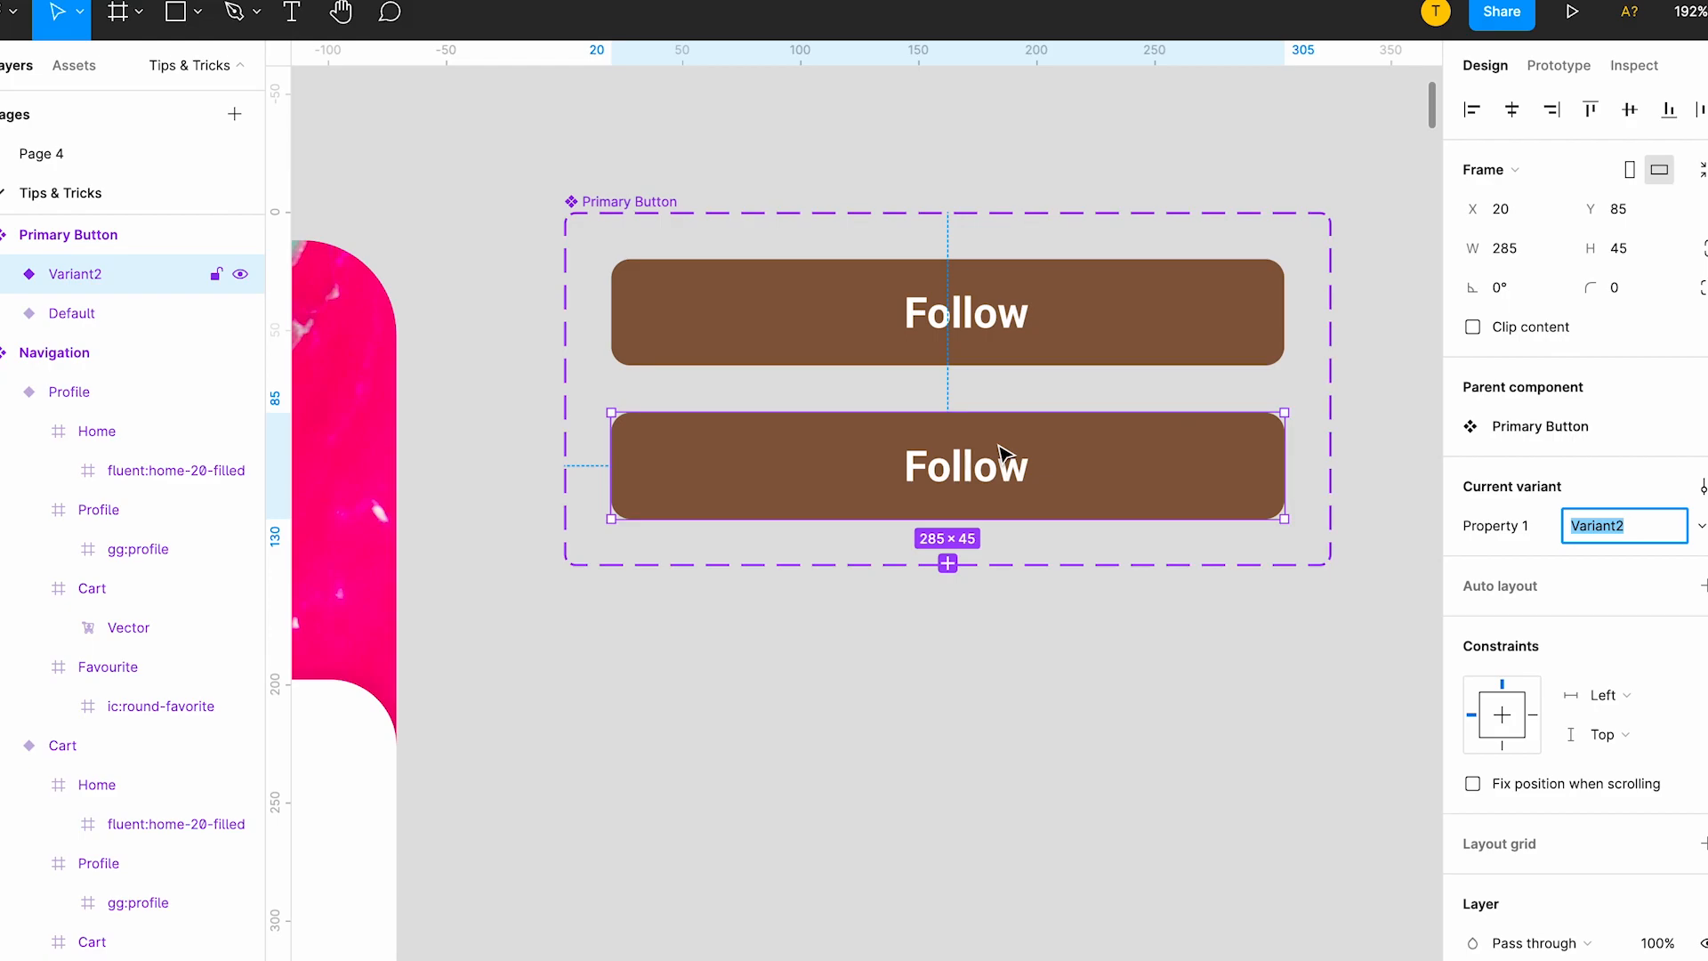
Narrow the second variant to 177 × 45 and widen its Follow label so the word fits on one line.
drag(1284, 452, 1029, 445)
double_click(876, 510)
double_click(823, 476)
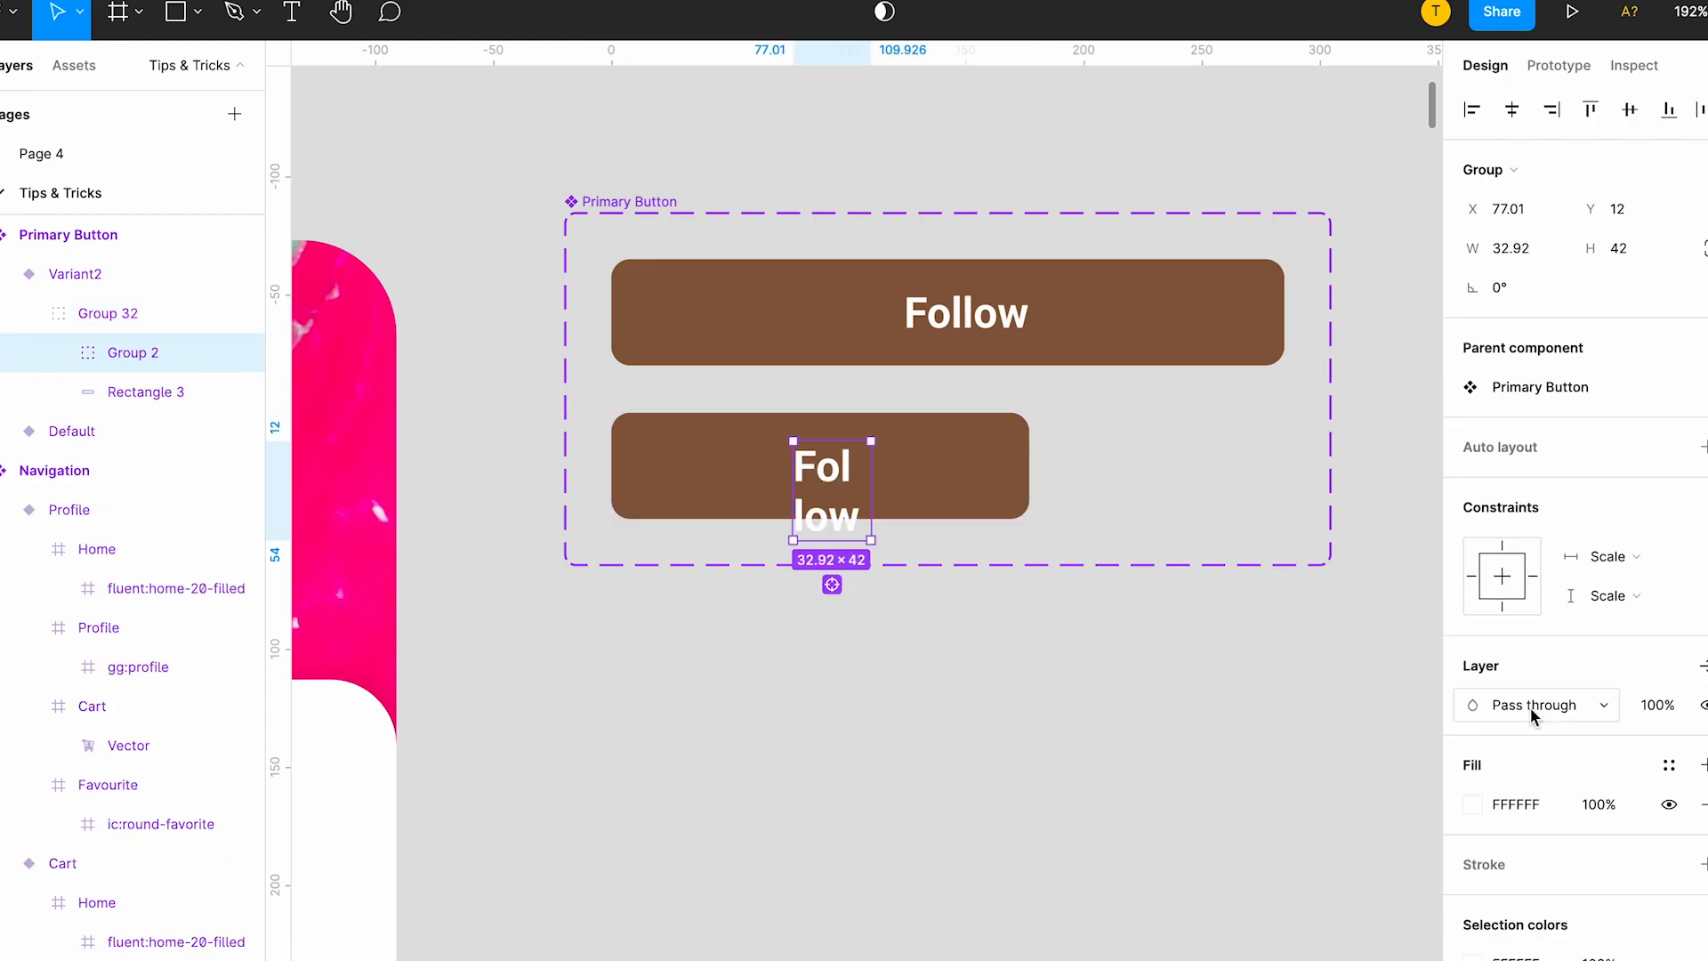
double_click(871, 489)
key(Escape)
click(970, 483)
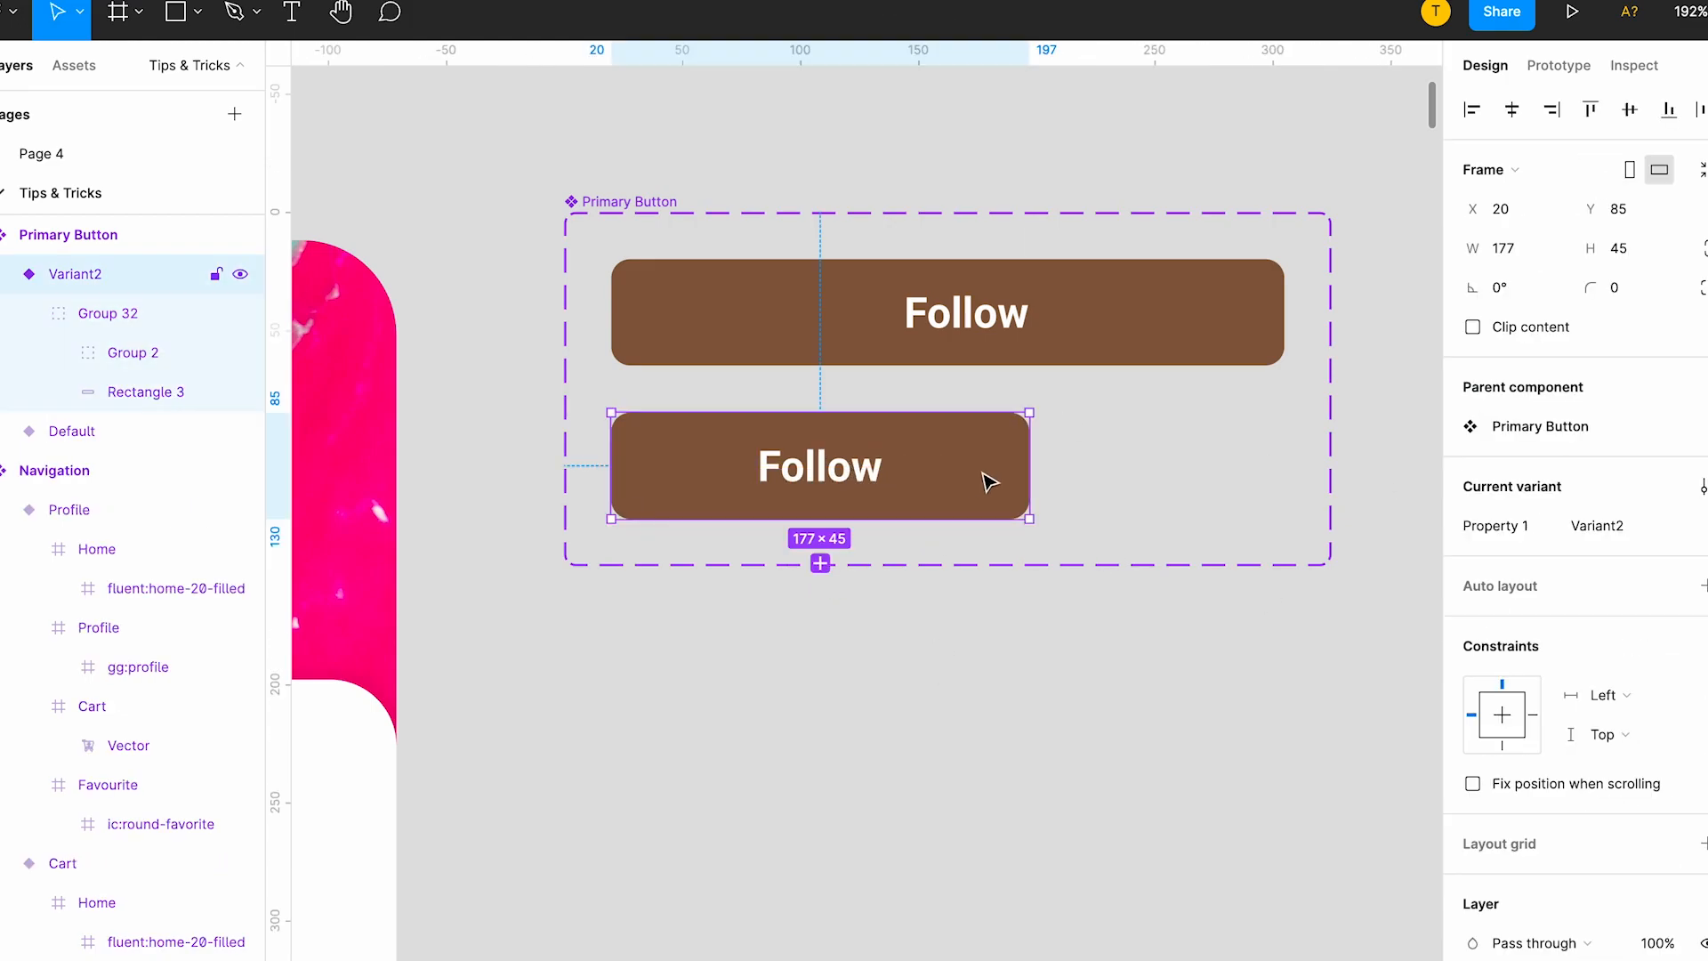
Duplicate the second variant as a third one and shrink the copy to 112 × 35.
key(ctrl+d)
drag(1031, 647, 876, 636)
Set the third variant's Follow label to font size 12 and centre it on one line within the button.
double_click(738, 618)
double_click(735, 625)
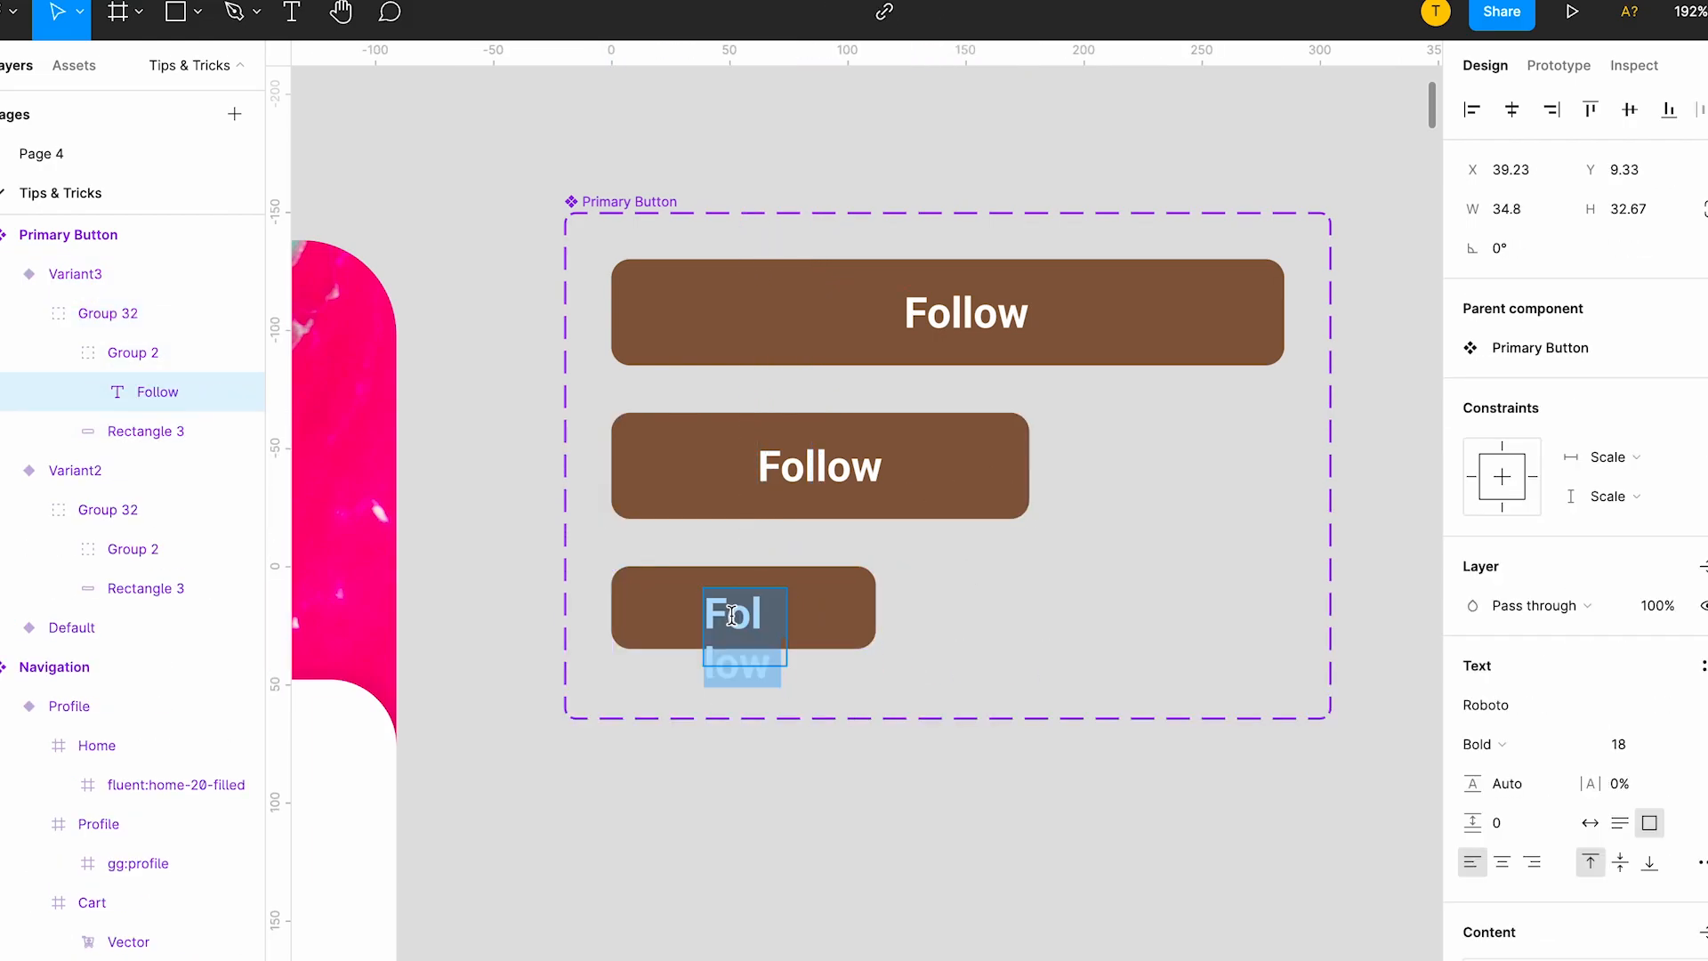
click(1666, 750)
key(Return)
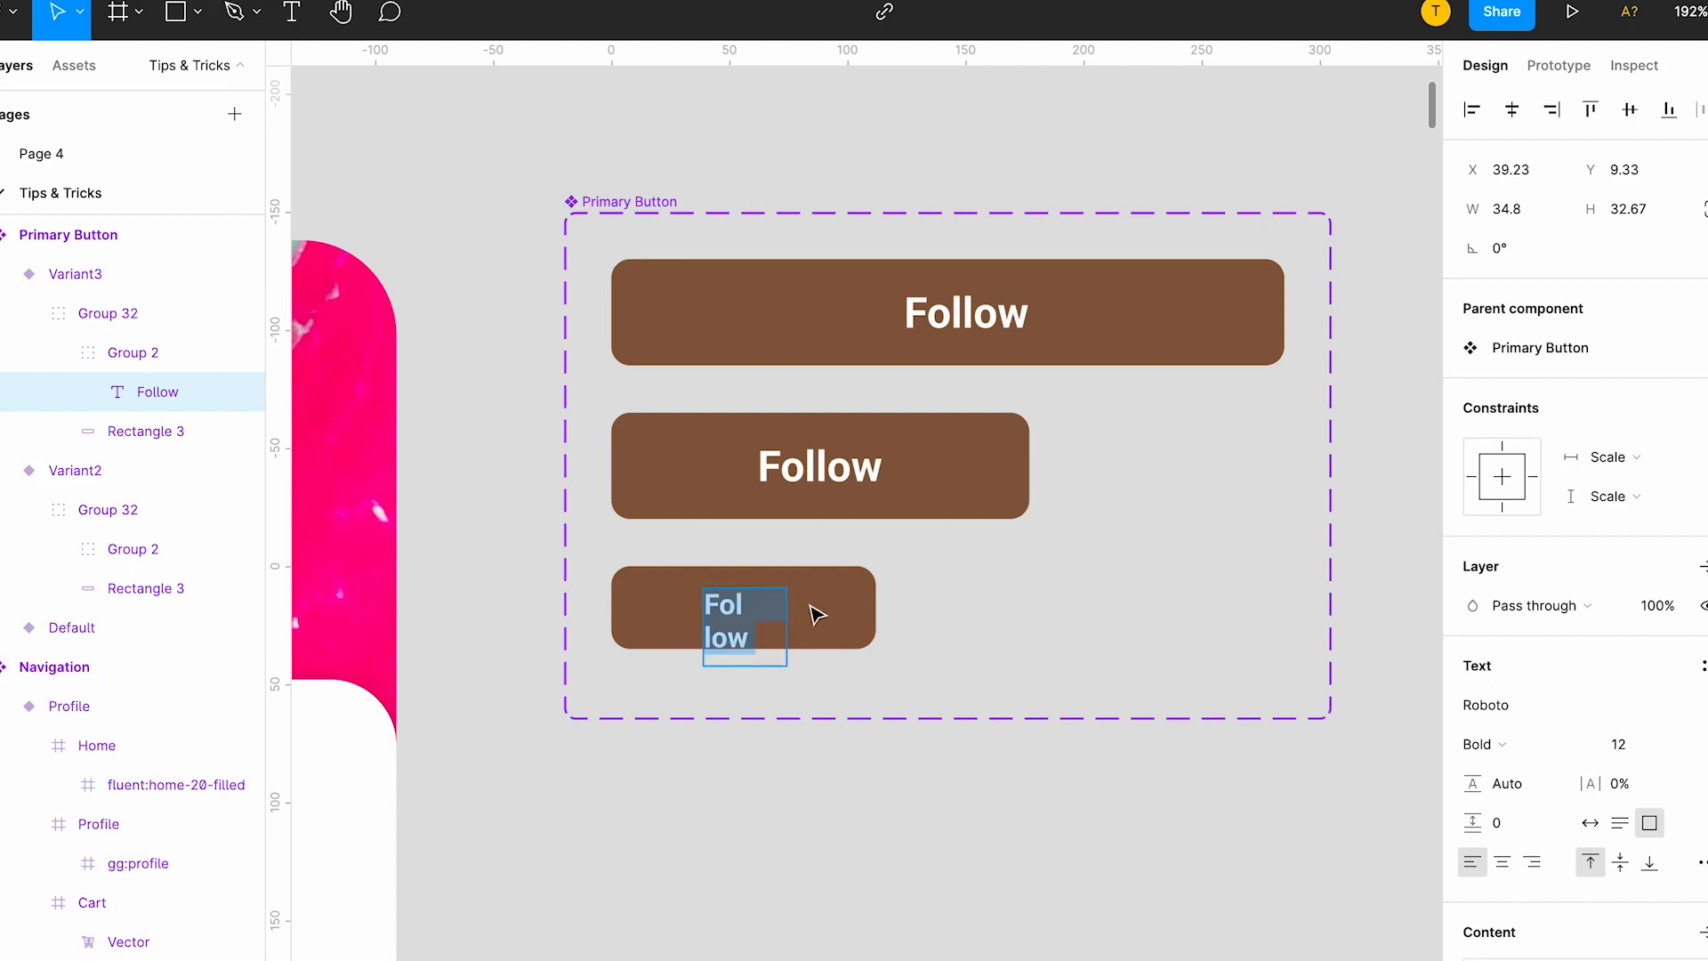
key(Escape)
drag(786, 604, 819, 605)
drag(755, 667, 729, 613)
click(1502, 860)
click(1042, 727)
Reduce the font size of the Follow label in the 177 × 45 variant.
click(974, 340)
click(905, 475)
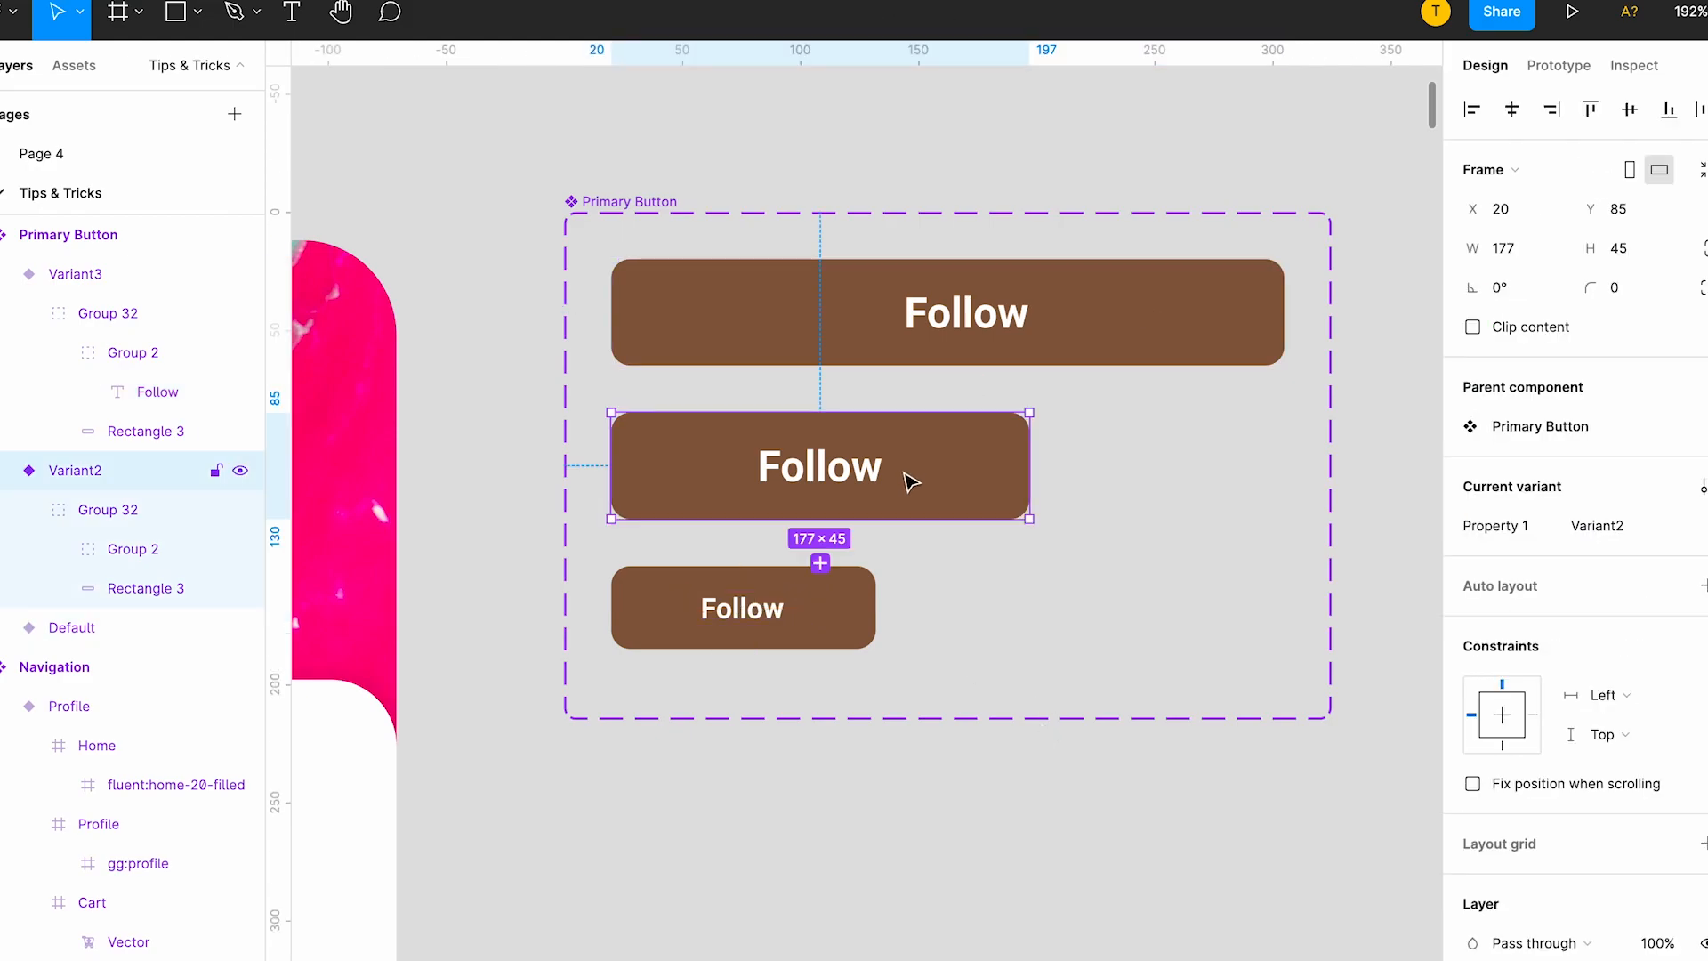
double_click(850, 489)
double_click(849, 488)
double_click(843, 480)
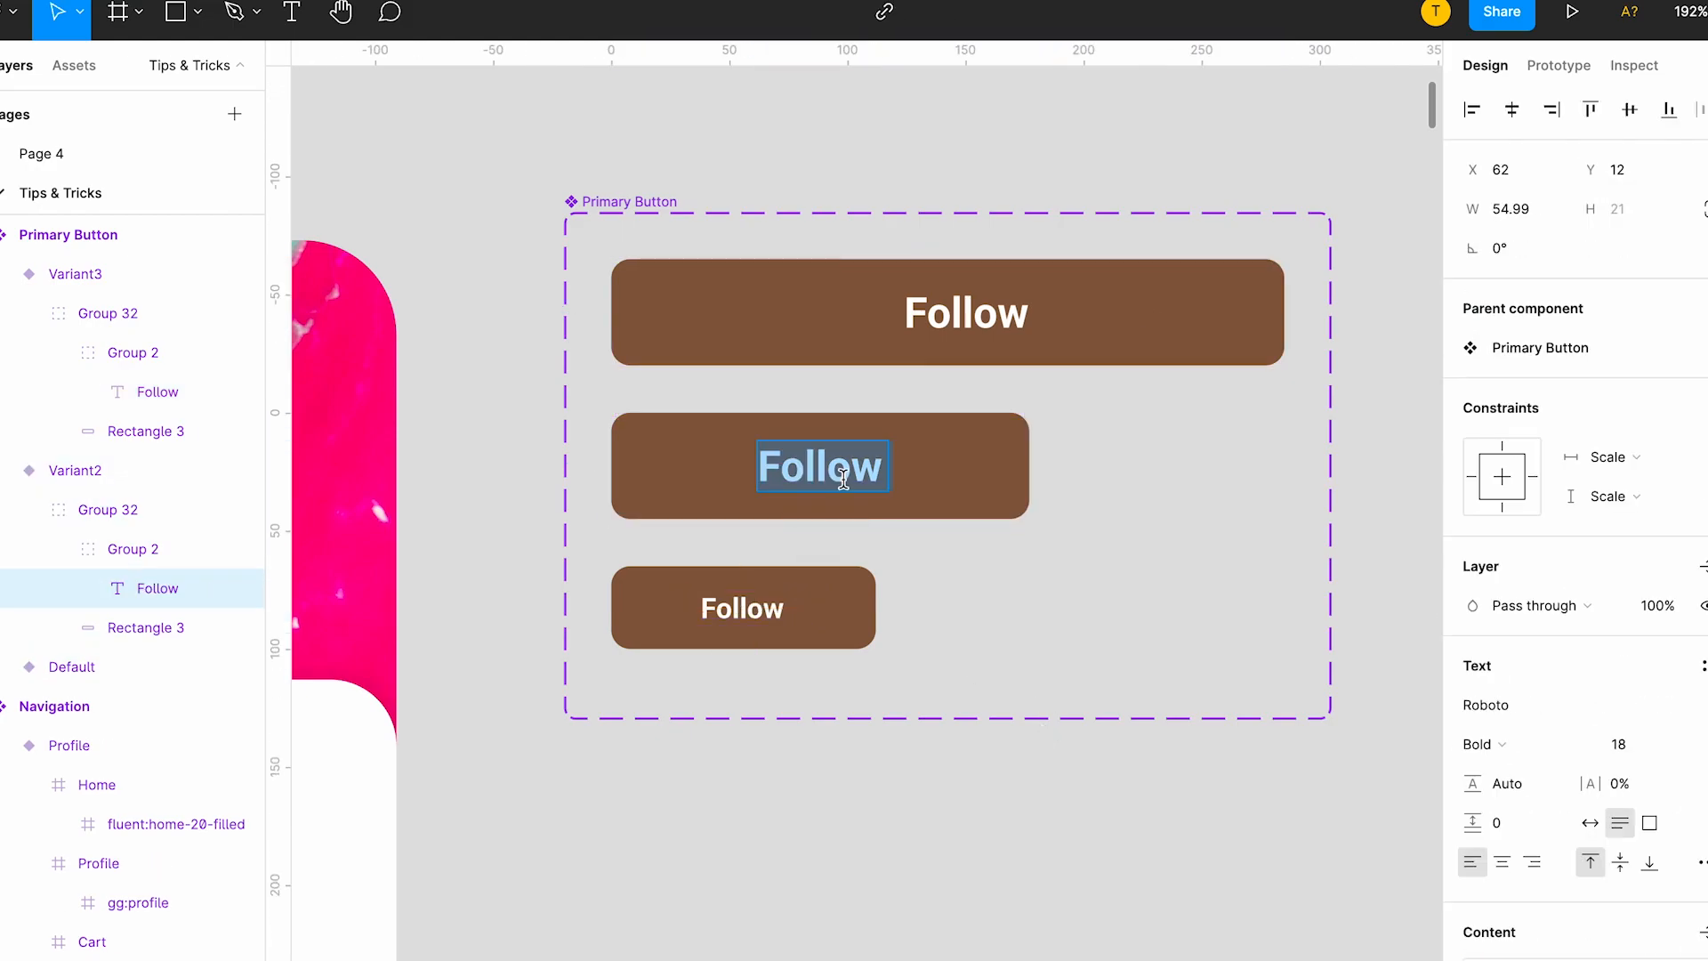
key(Escape)
click(1660, 753)
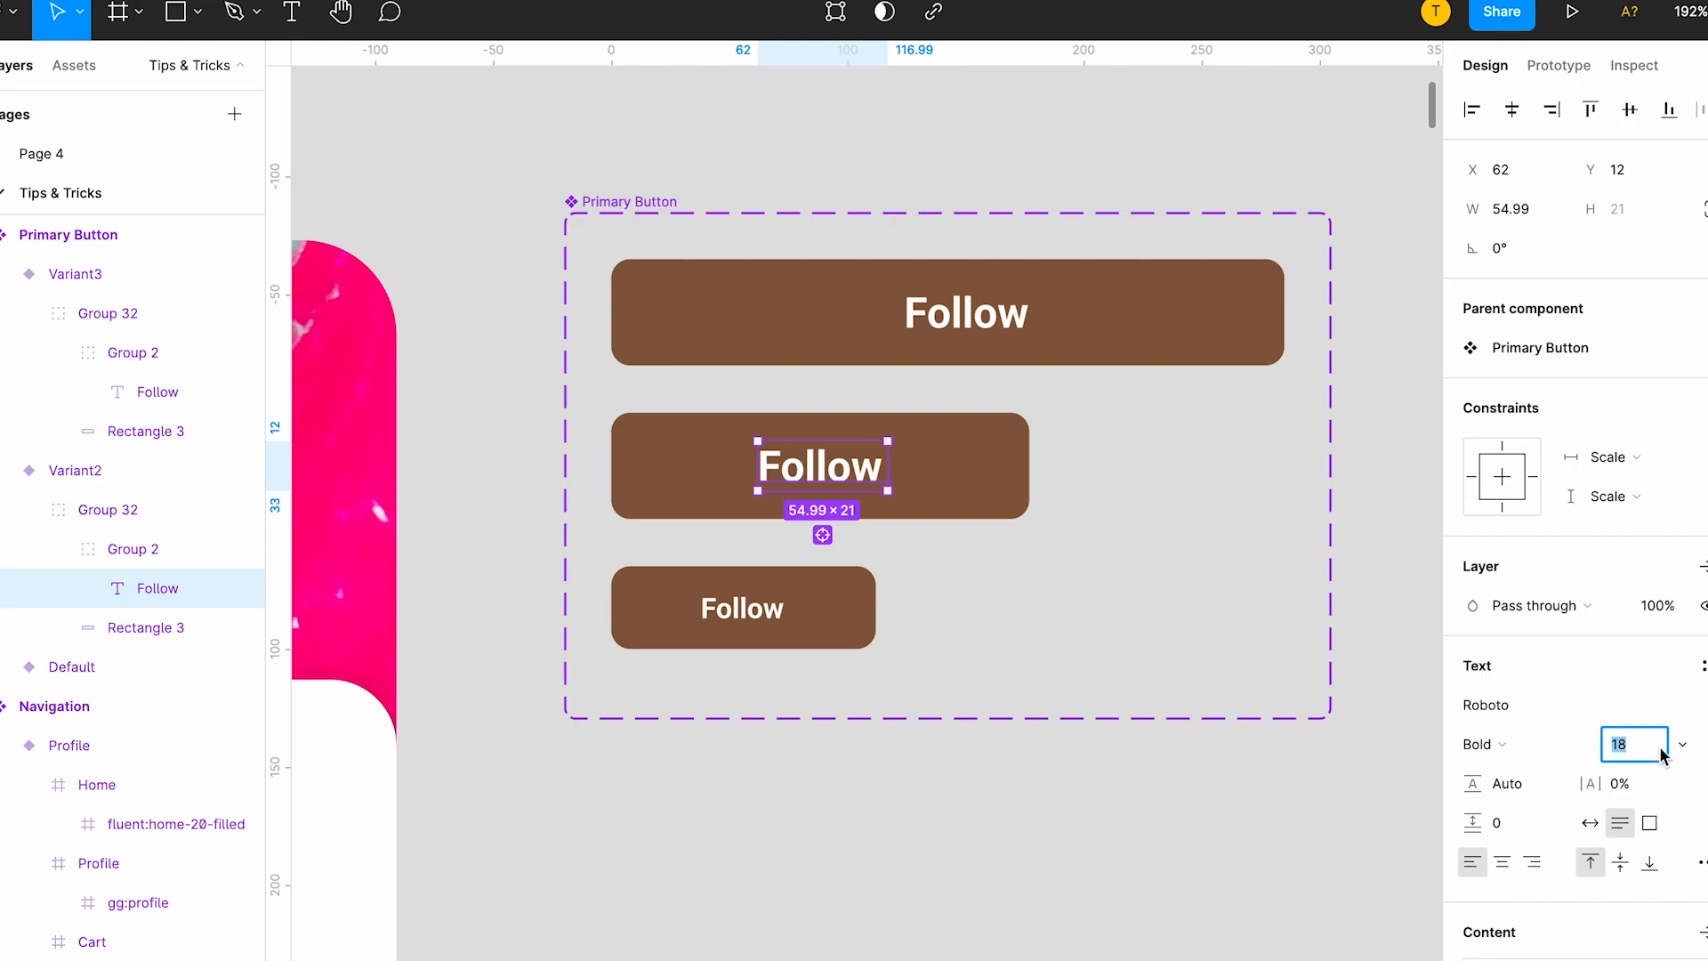
key(Return)
Centre-align the Follow label in the 177 × 45 variant and nudge it slightly left.
click(1292, 811)
double_click(794, 462)
click(1496, 862)
key(Left)
Copy the 285 × 45 Follow button below the smallest one as a fourth variant.
click(944, 590)
click(840, 622)
click(1084, 649)
click(977, 328)
drag(1056, 318, 1028, 759)
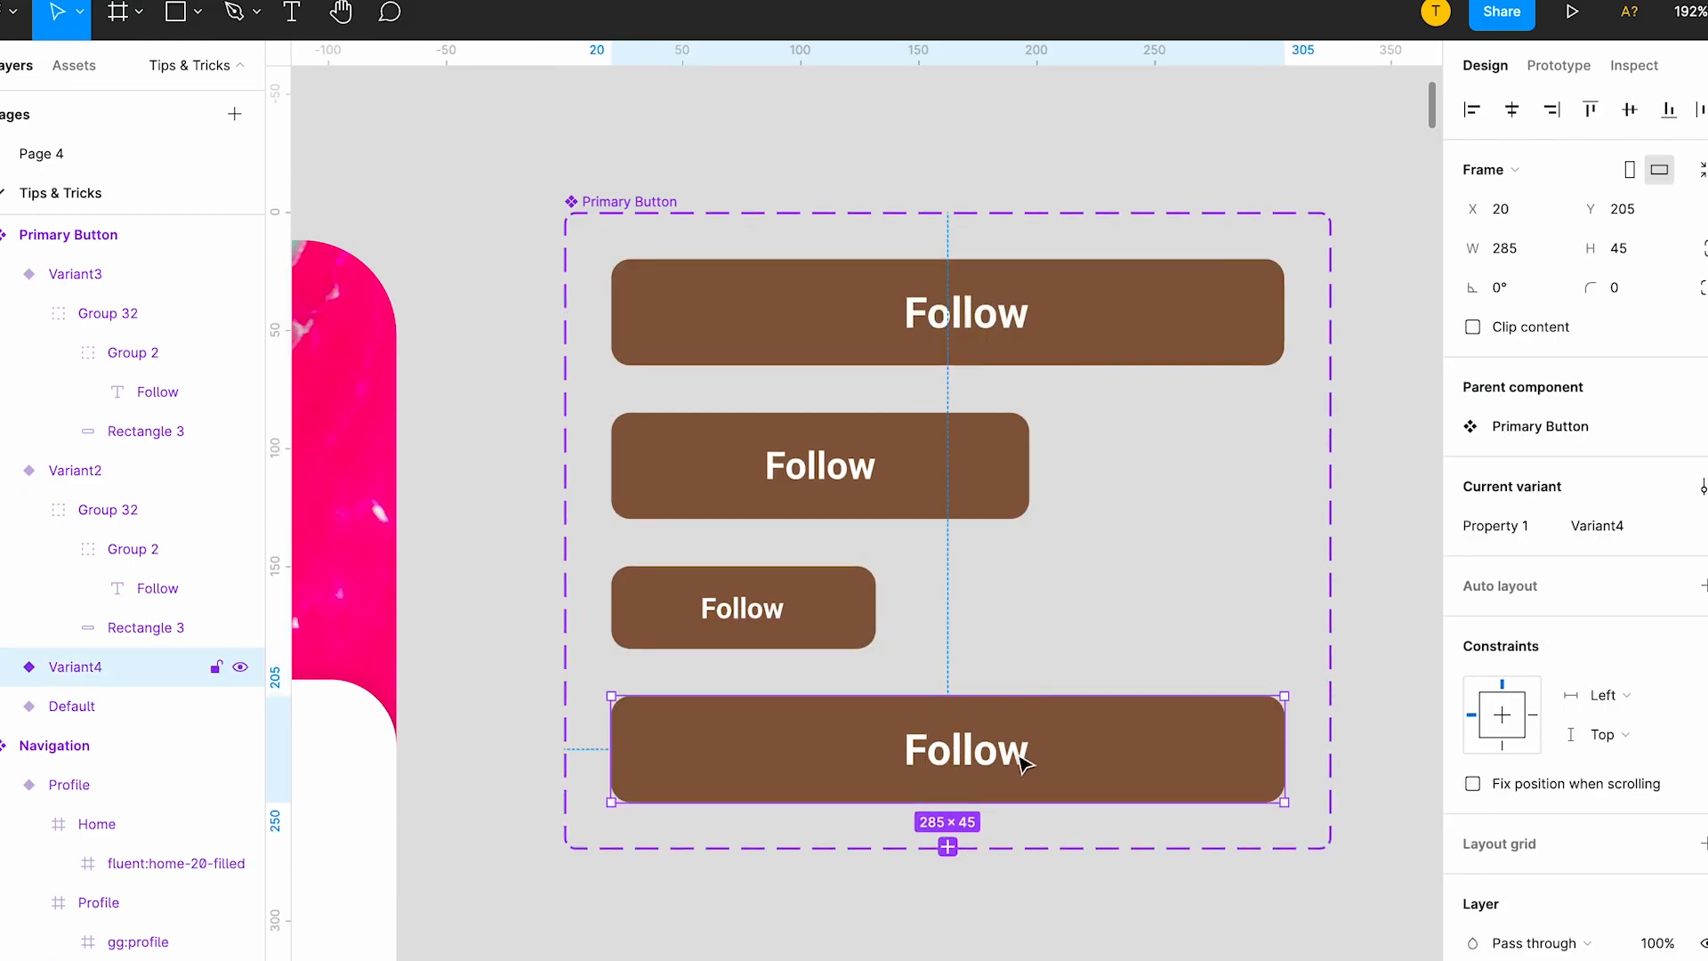
Name the 112 × 35 variant Small and the 177 × 45 variant Medium.
click(800, 590)
click(1631, 527)
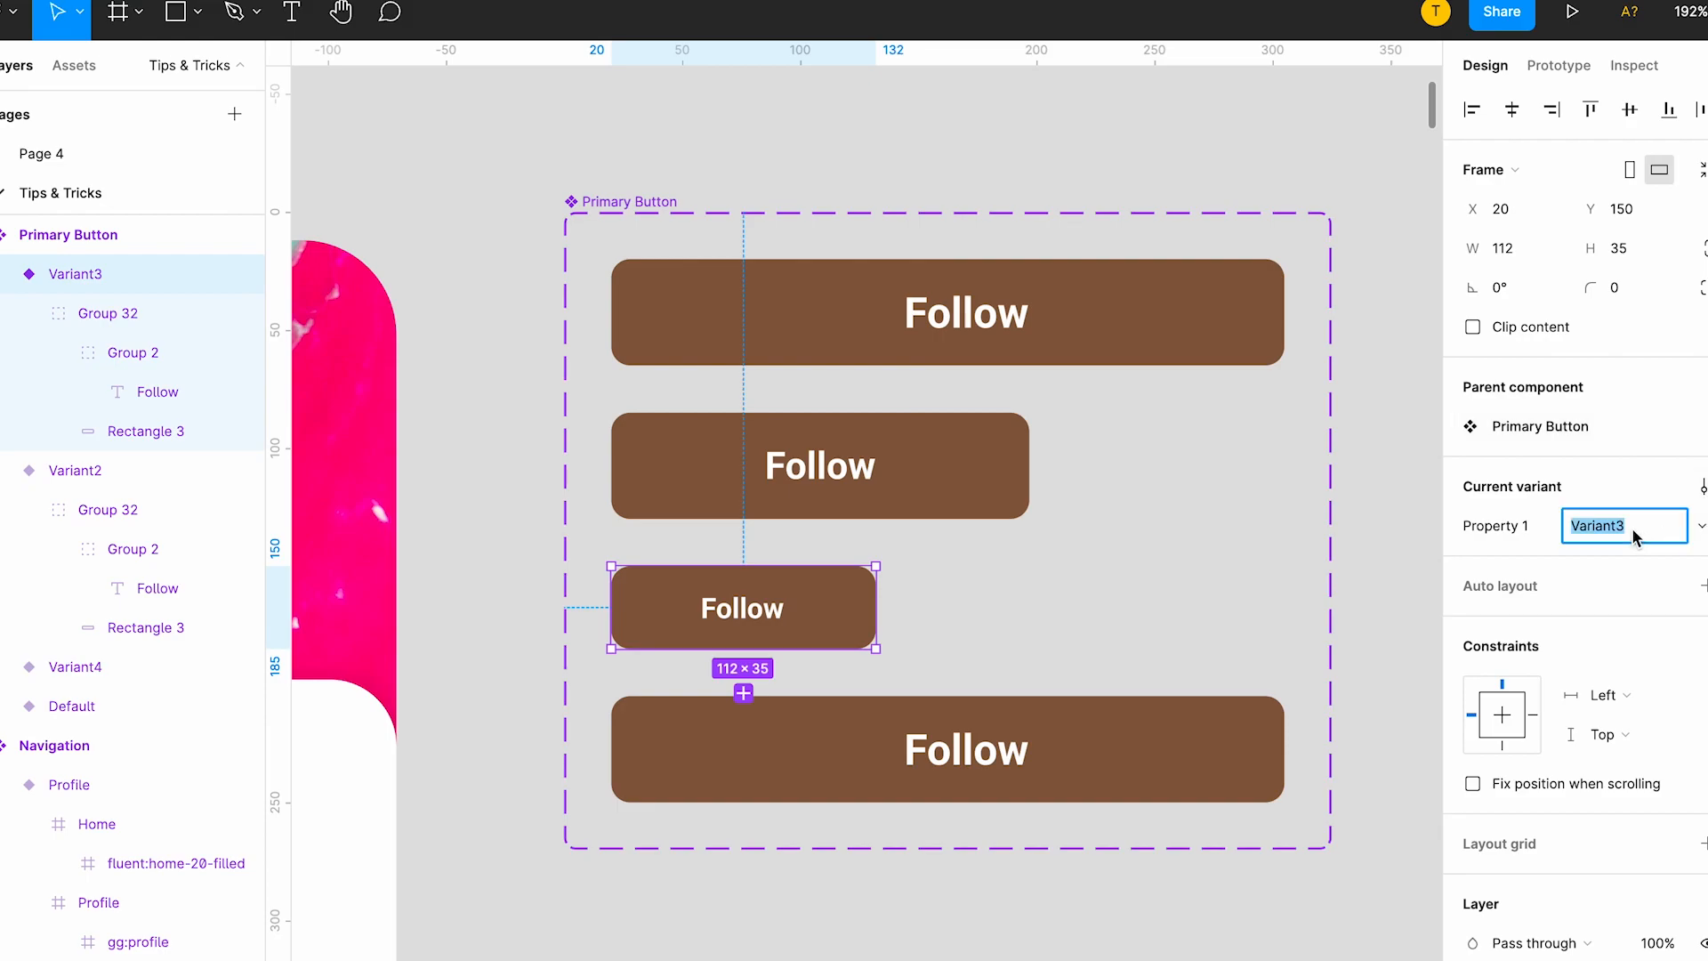
text(Small)
click(883, 501)
click(1635, 532)
text(Medium)
key(Return)
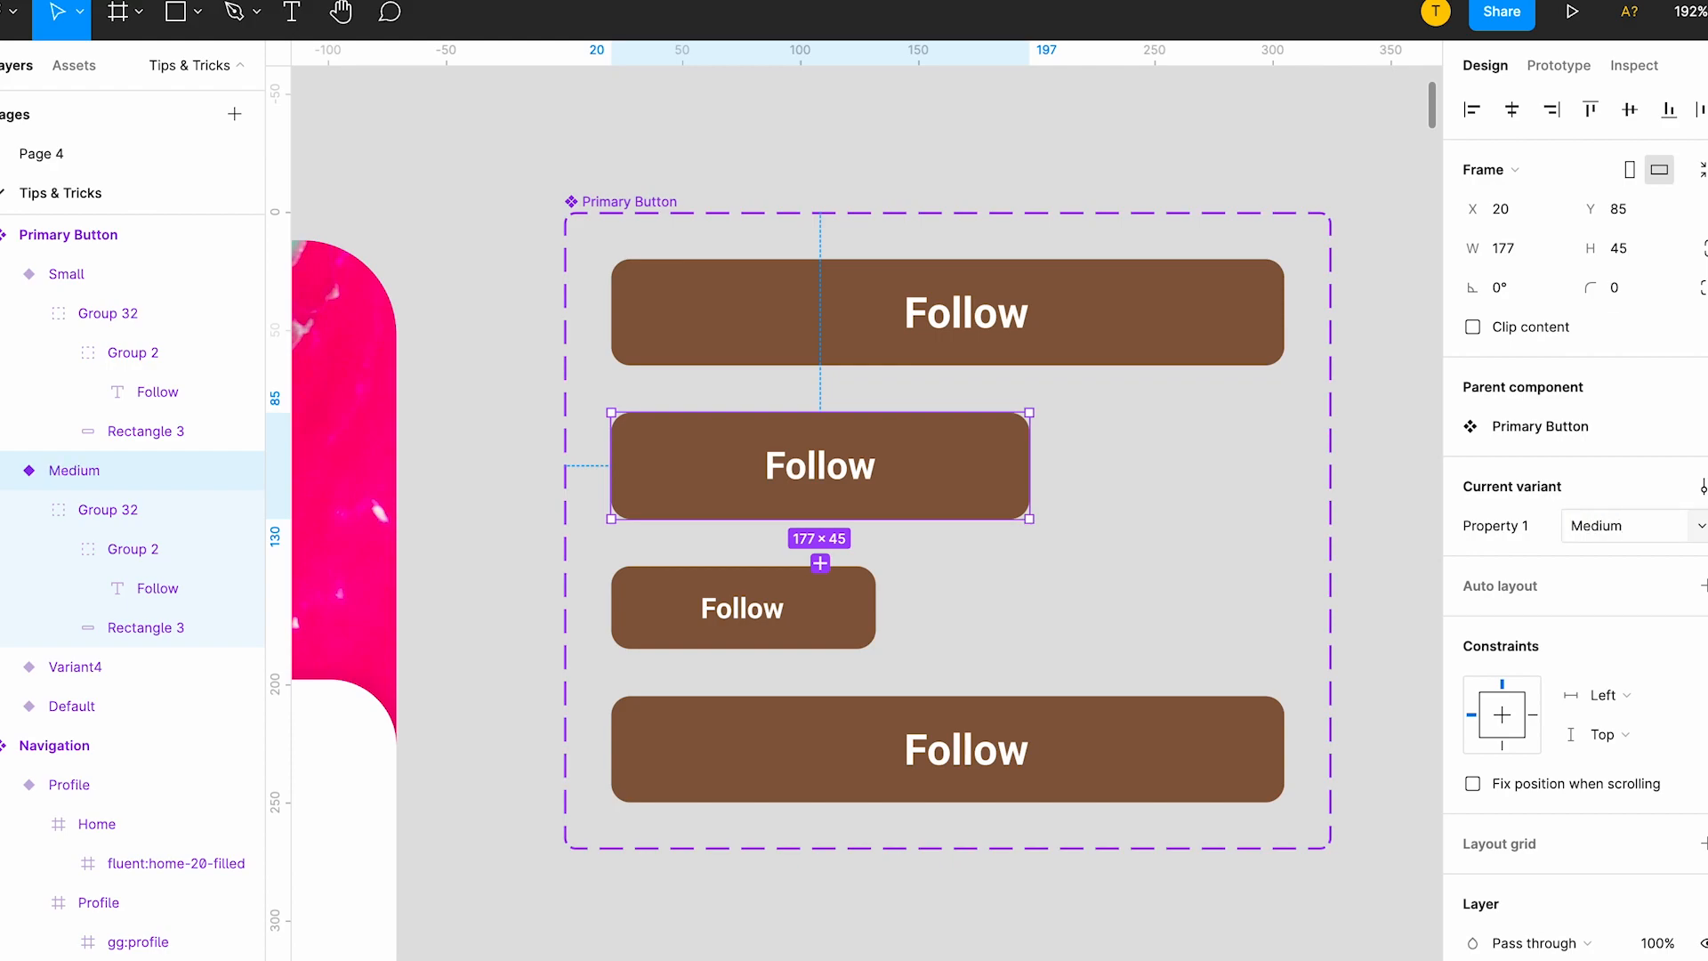
Name the first 285 × 45 variant of the Primary Button component Big.
click(1151, 285)
click(1591, 533)
text(Big)
key(Return)
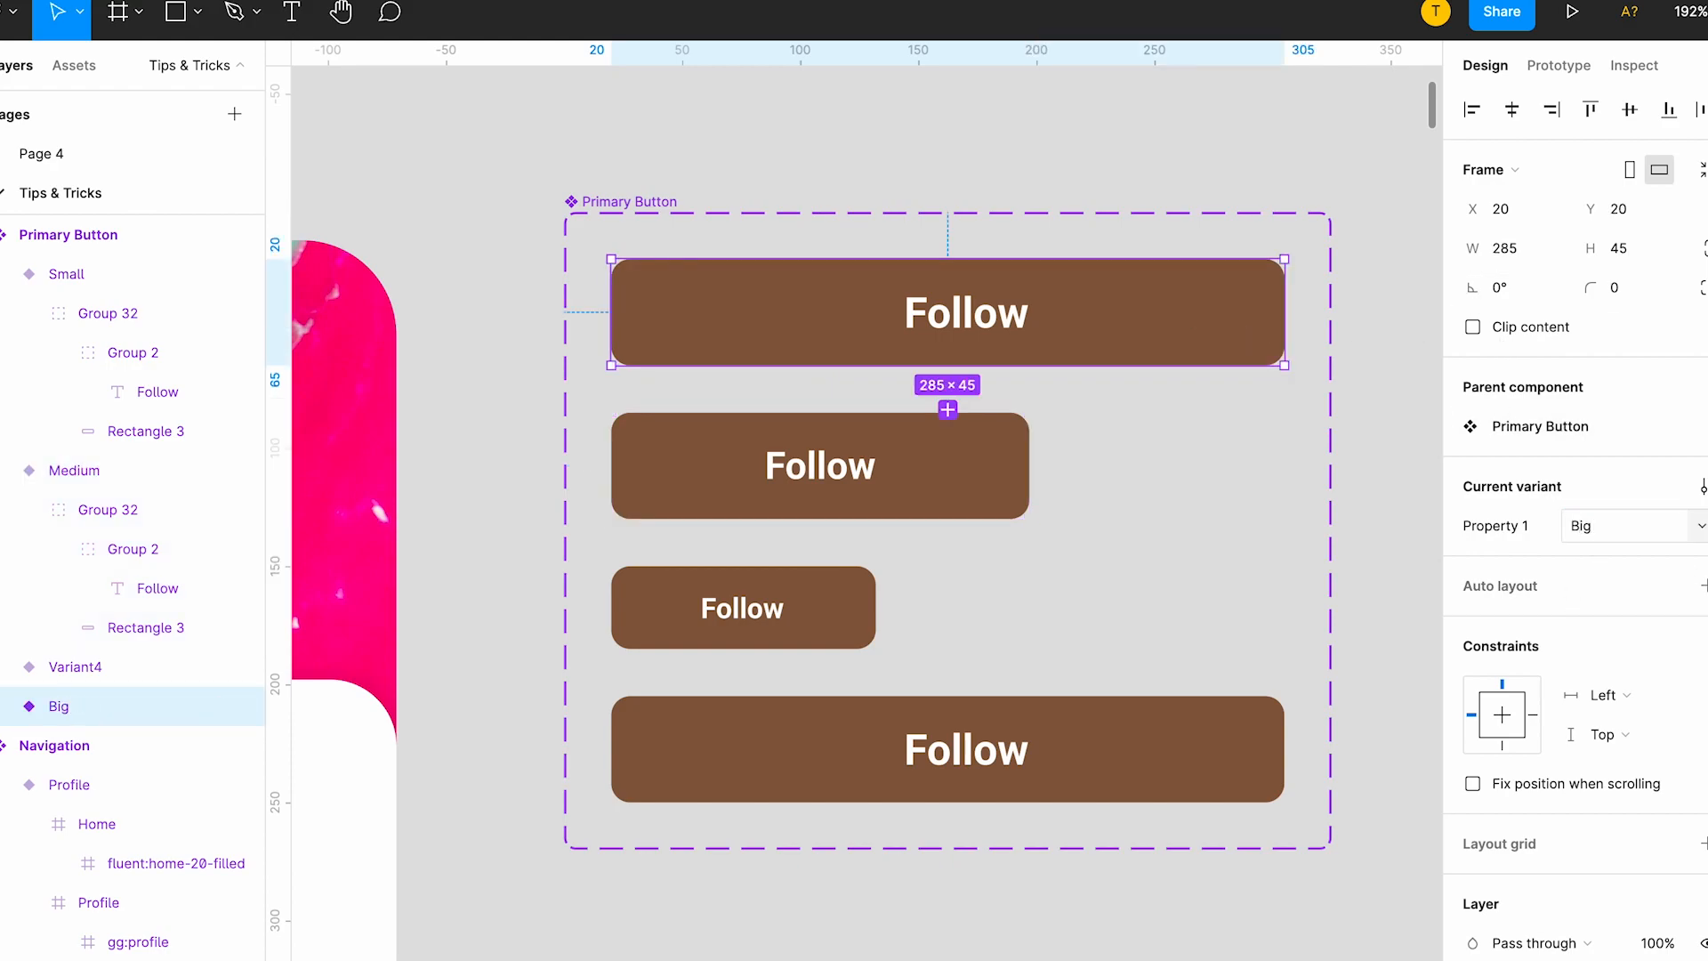
Give the fourth variant's rectangle an inside stroke of 846046, 1 px thick, and hide its fill.
click(989, 745)
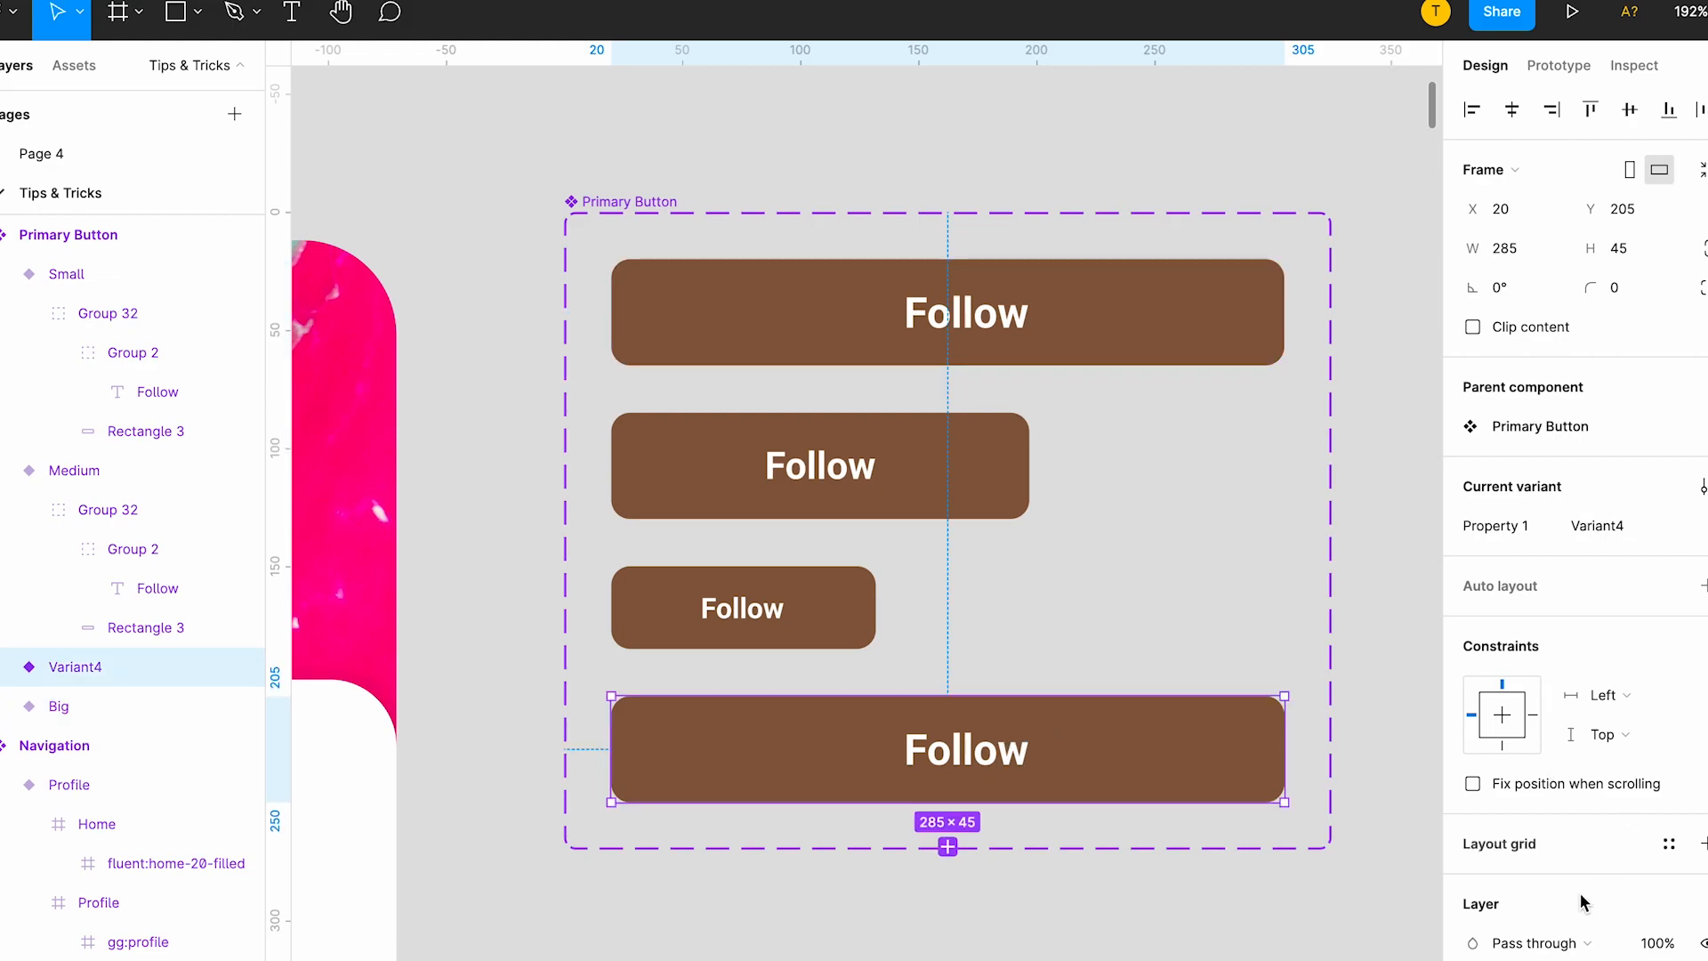
scroll(1600, 869, down, 5)
double_click(1174, 763)
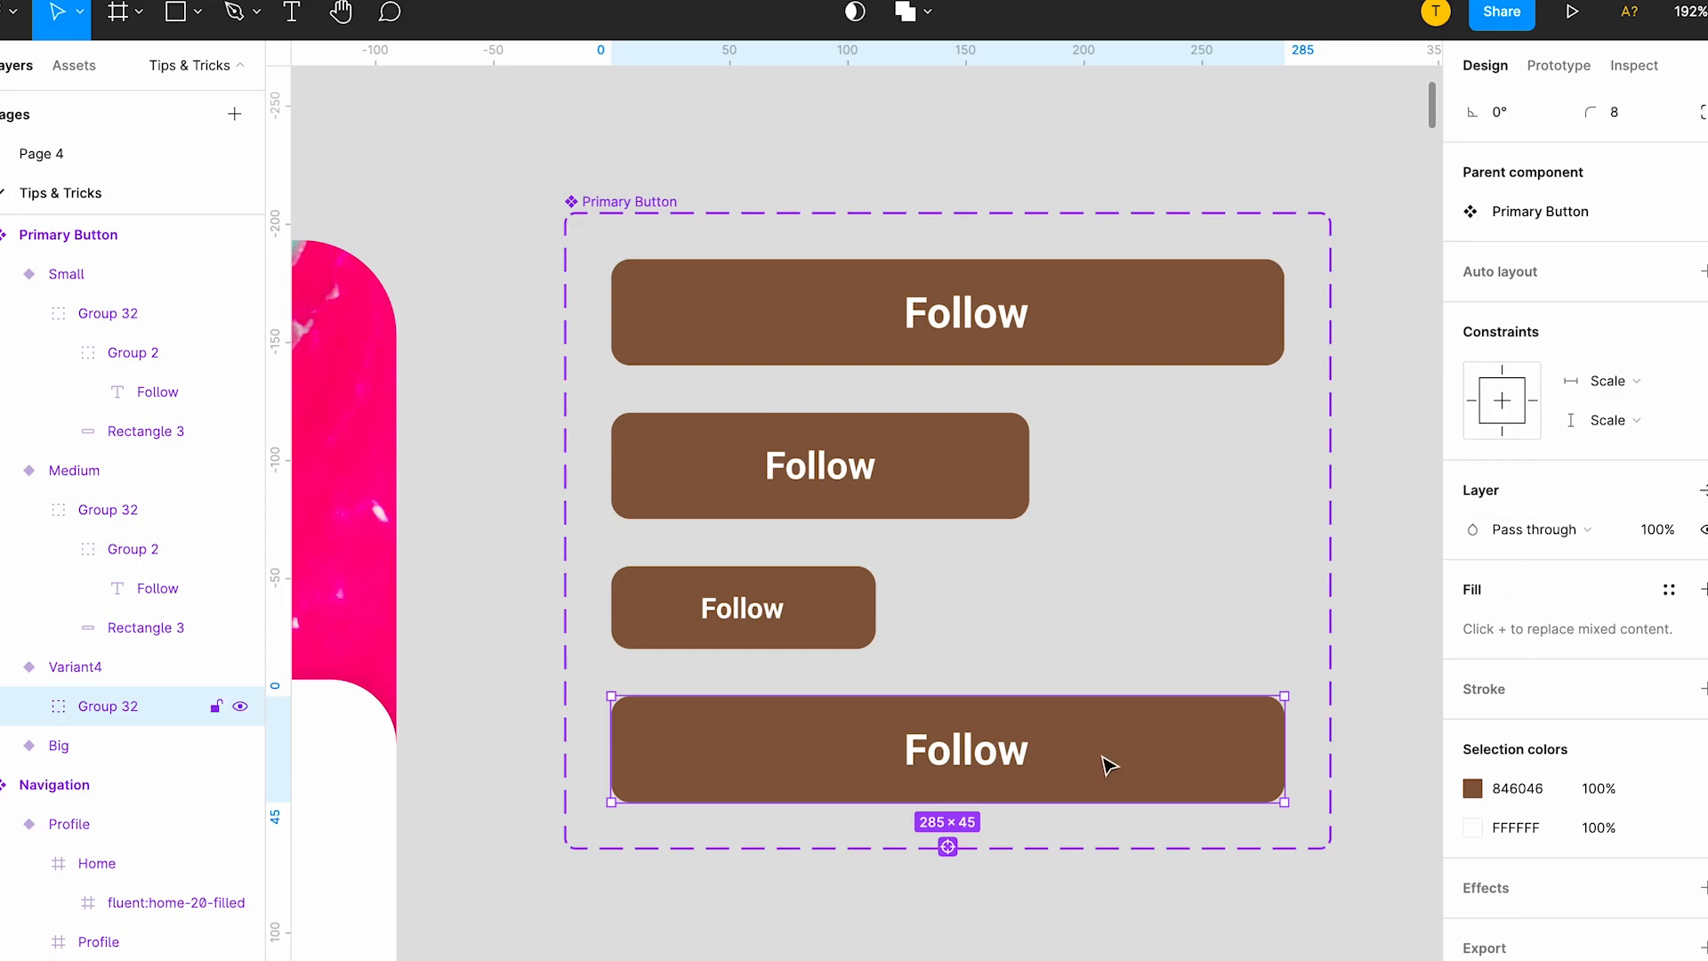
double_click(1270, 756)
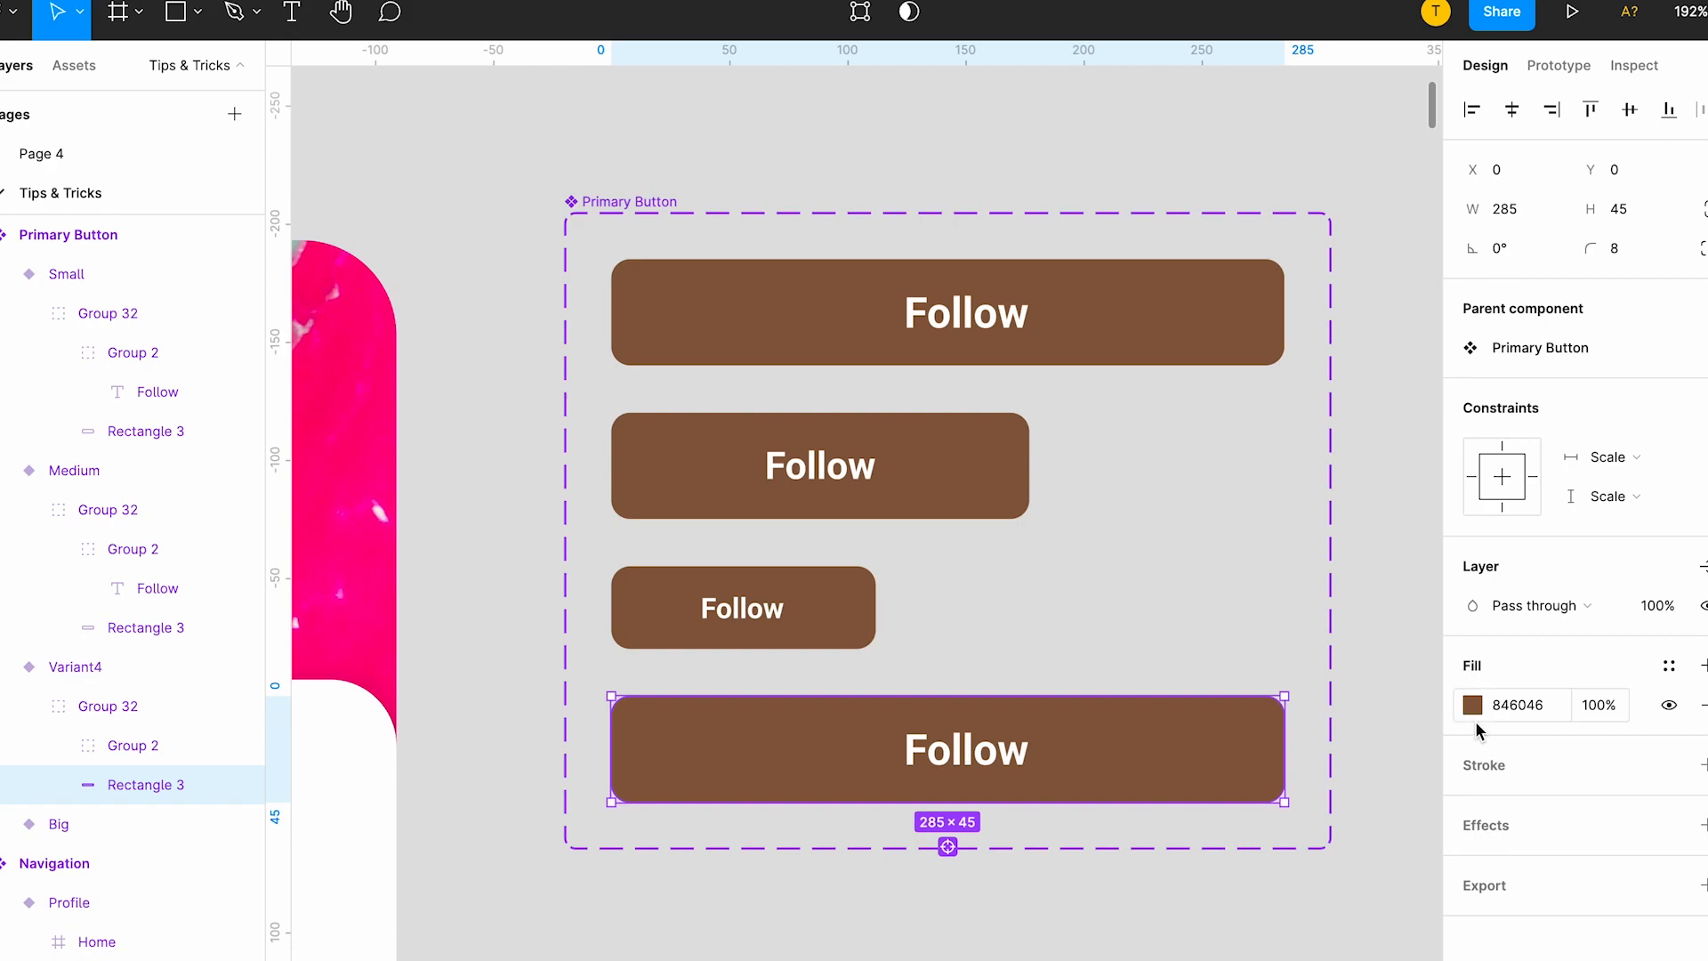
click(1497, 771)
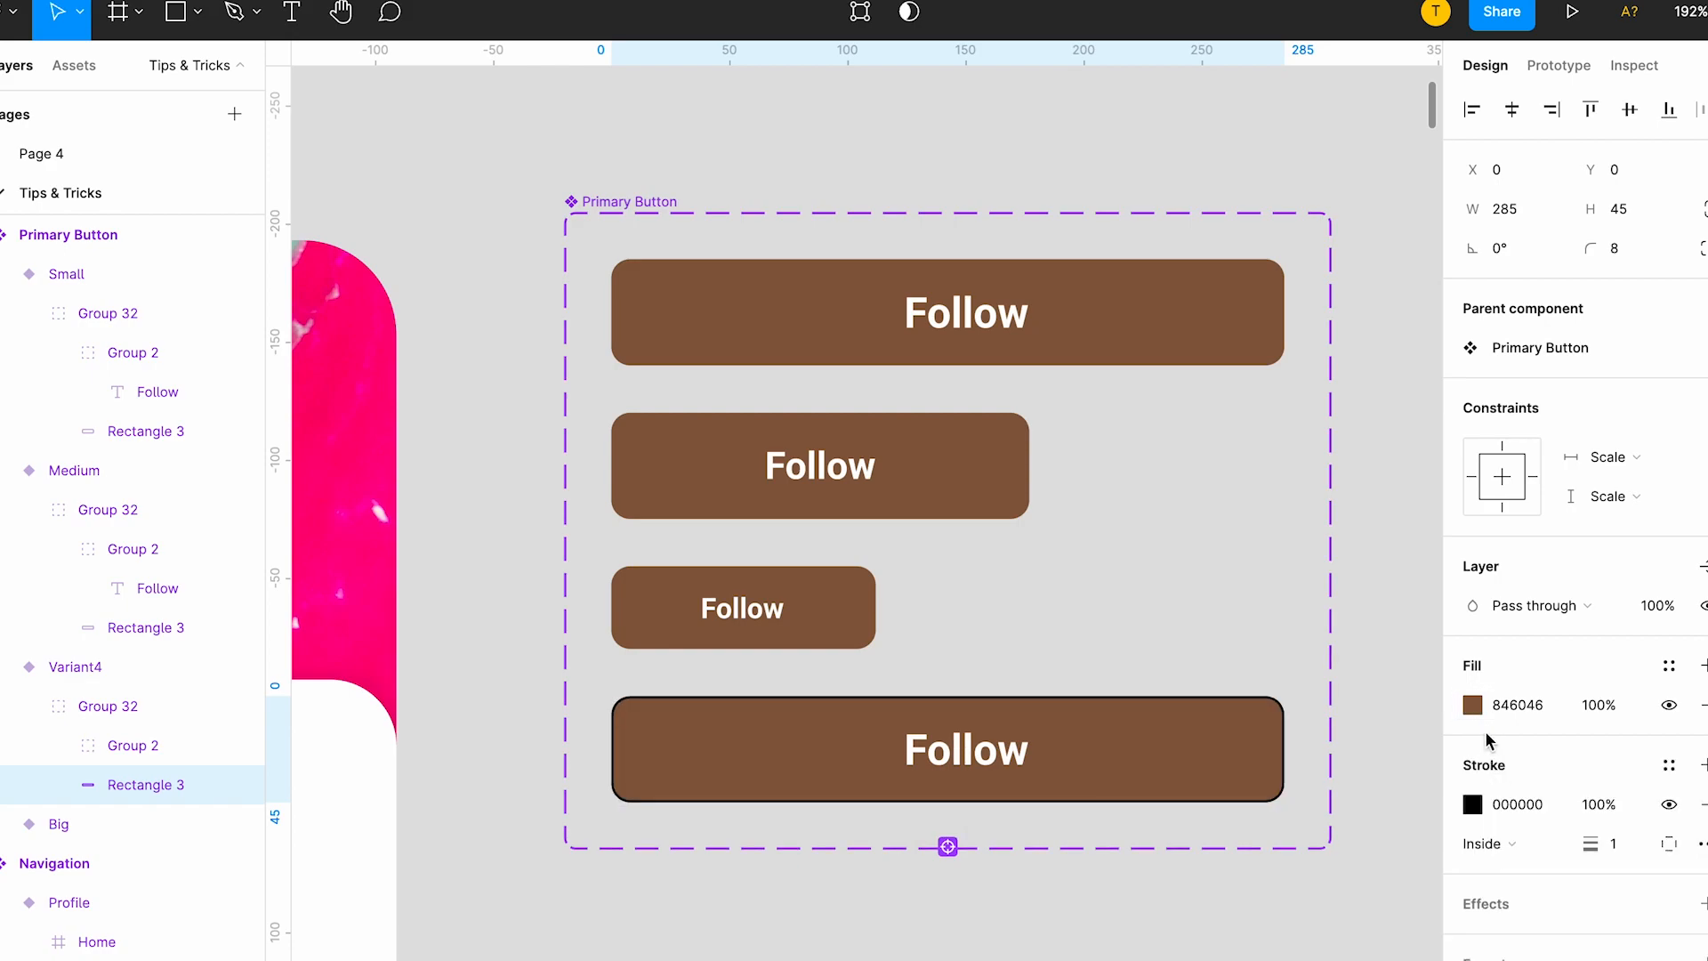
click(1472, 804)
click(1181, 767)
click(1076, 750)
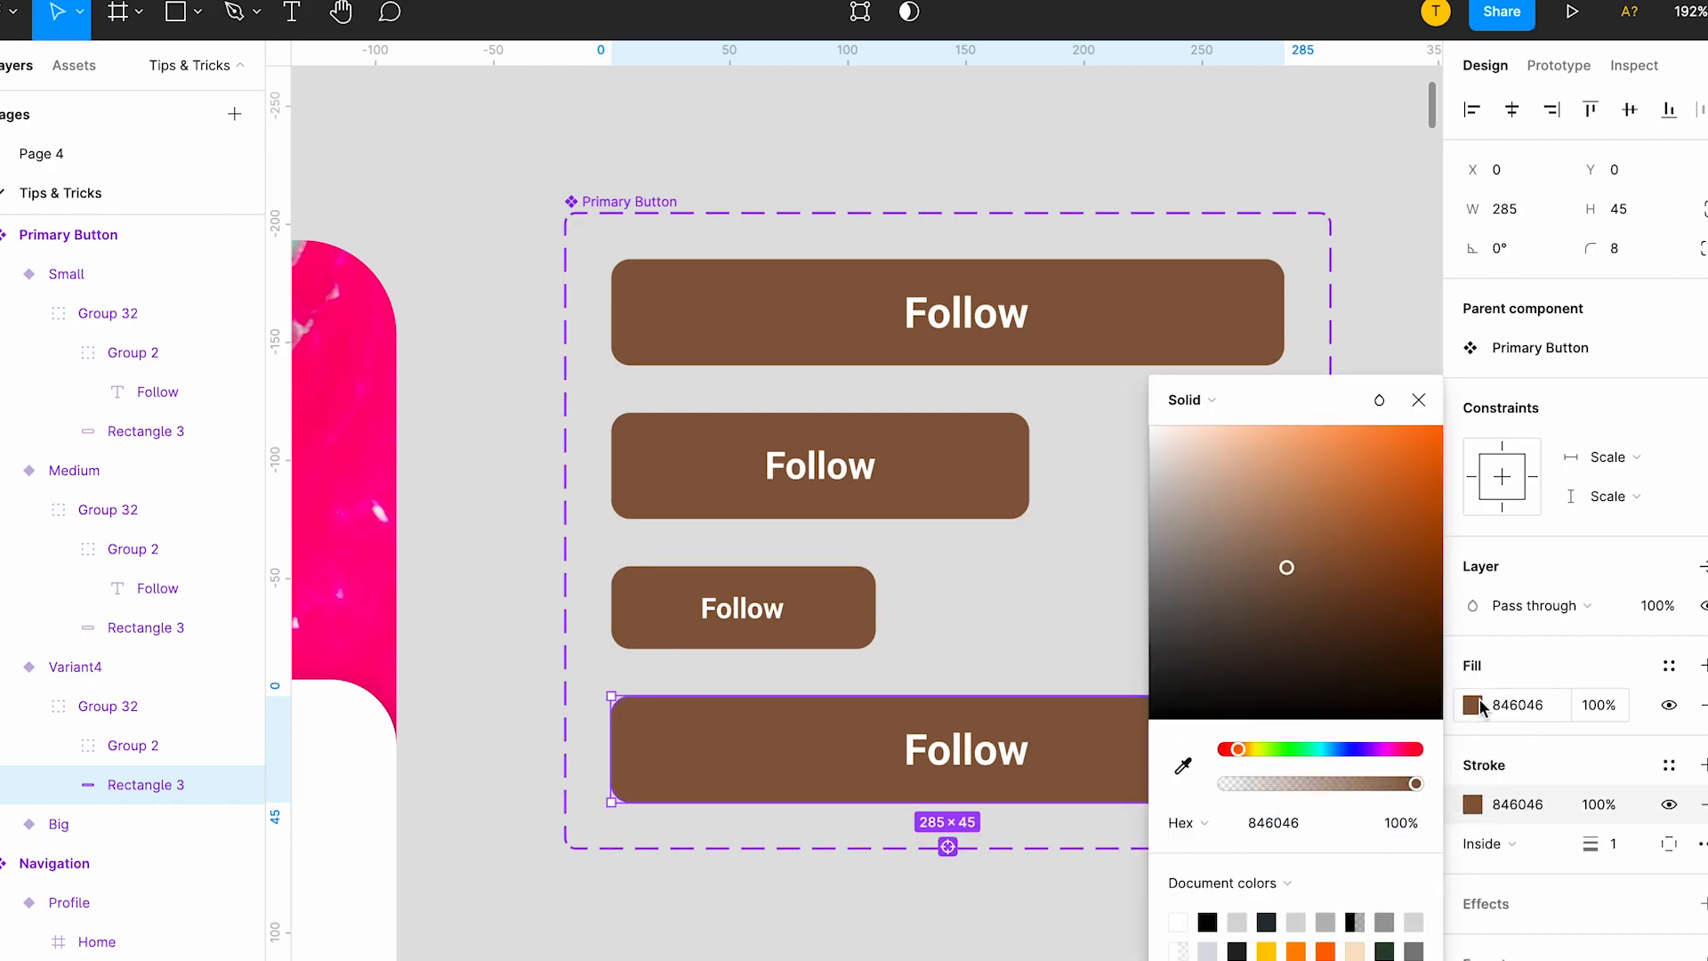
click(1668, 705)
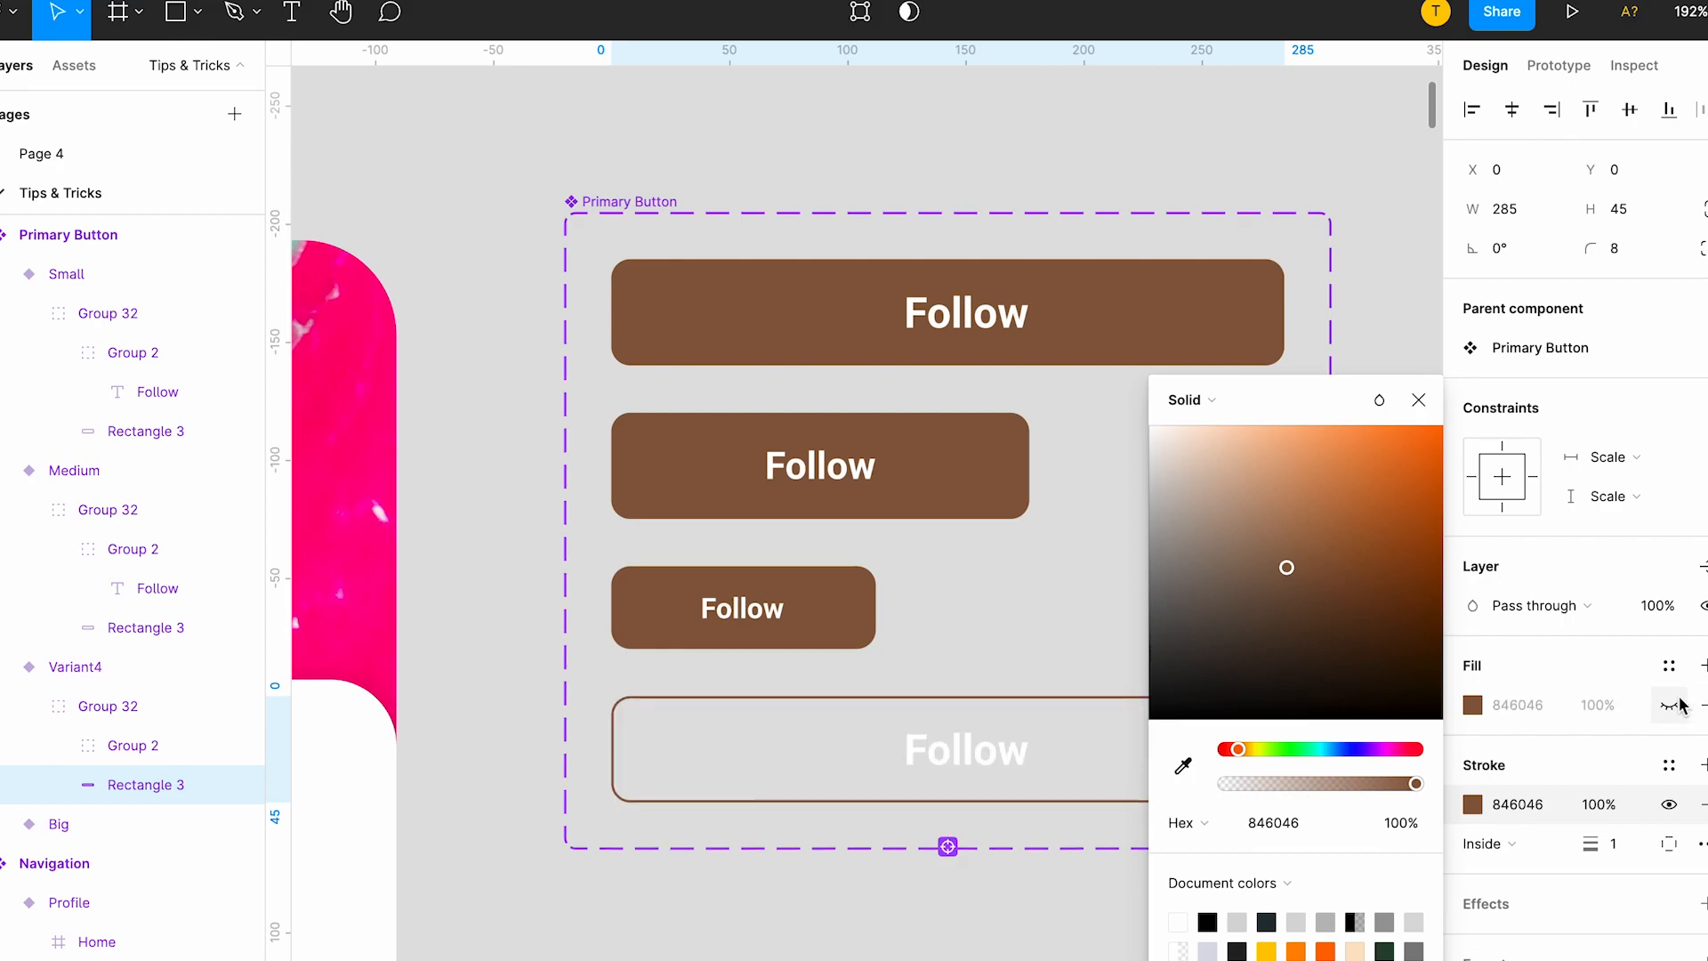
Apply the Brown color style to the Follow label of the outlined fourth variant.
click(1012, 757)
click(1472, 804)
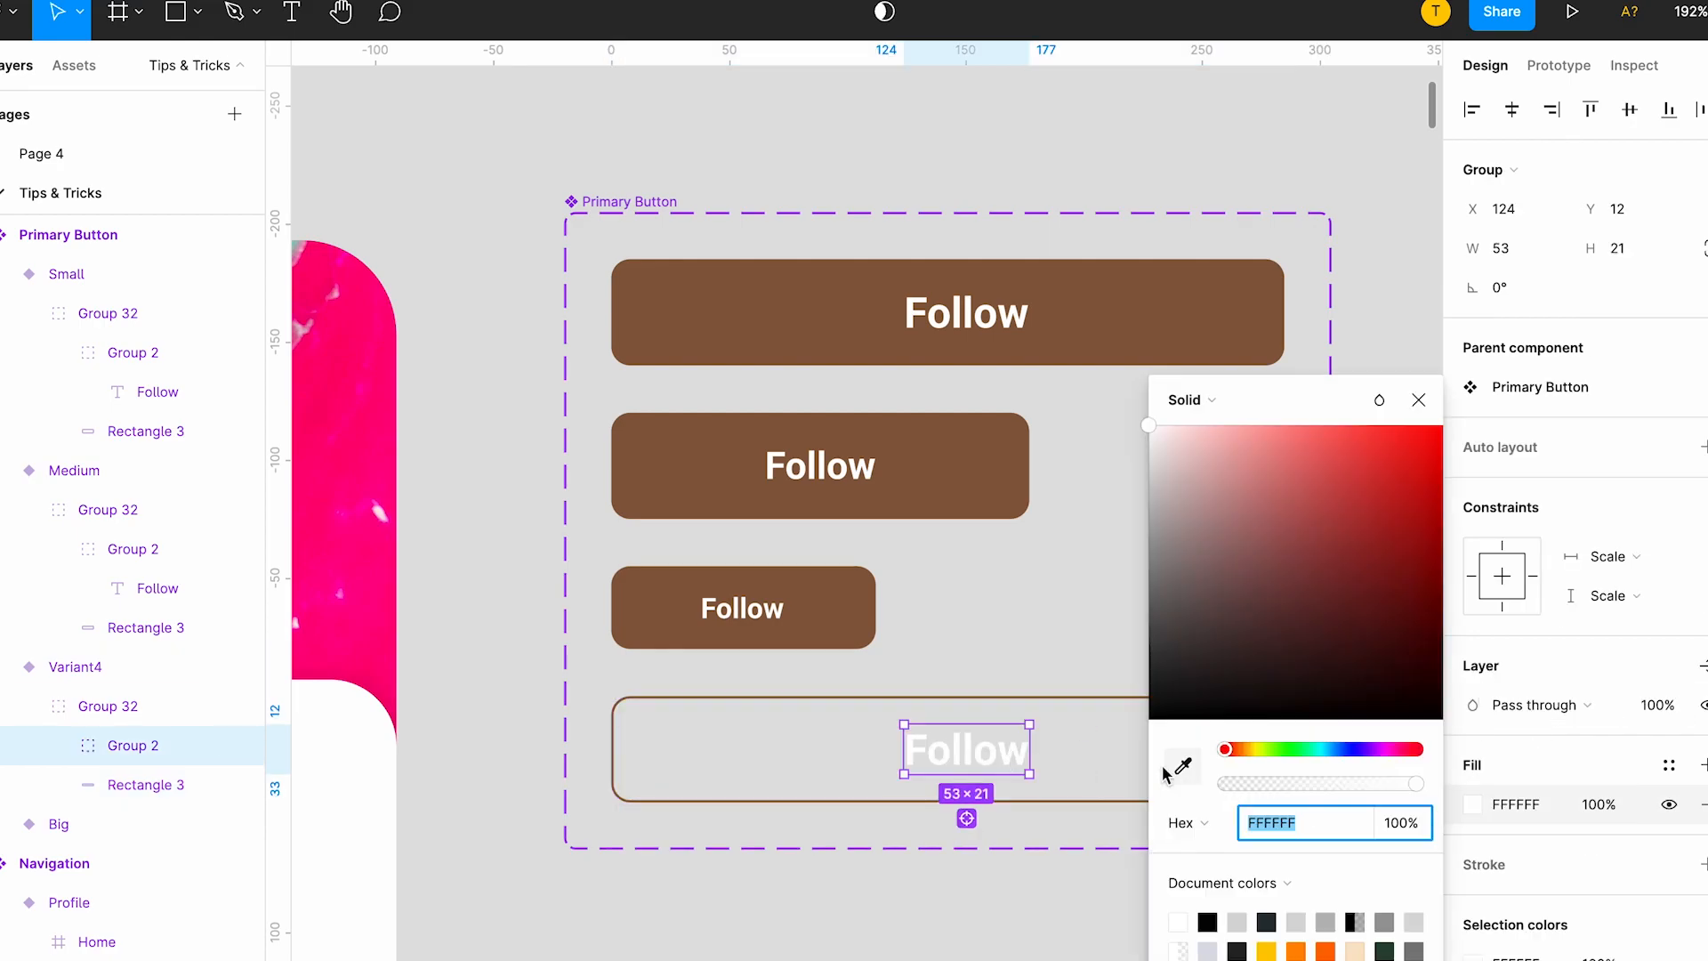
click(1669, 765)
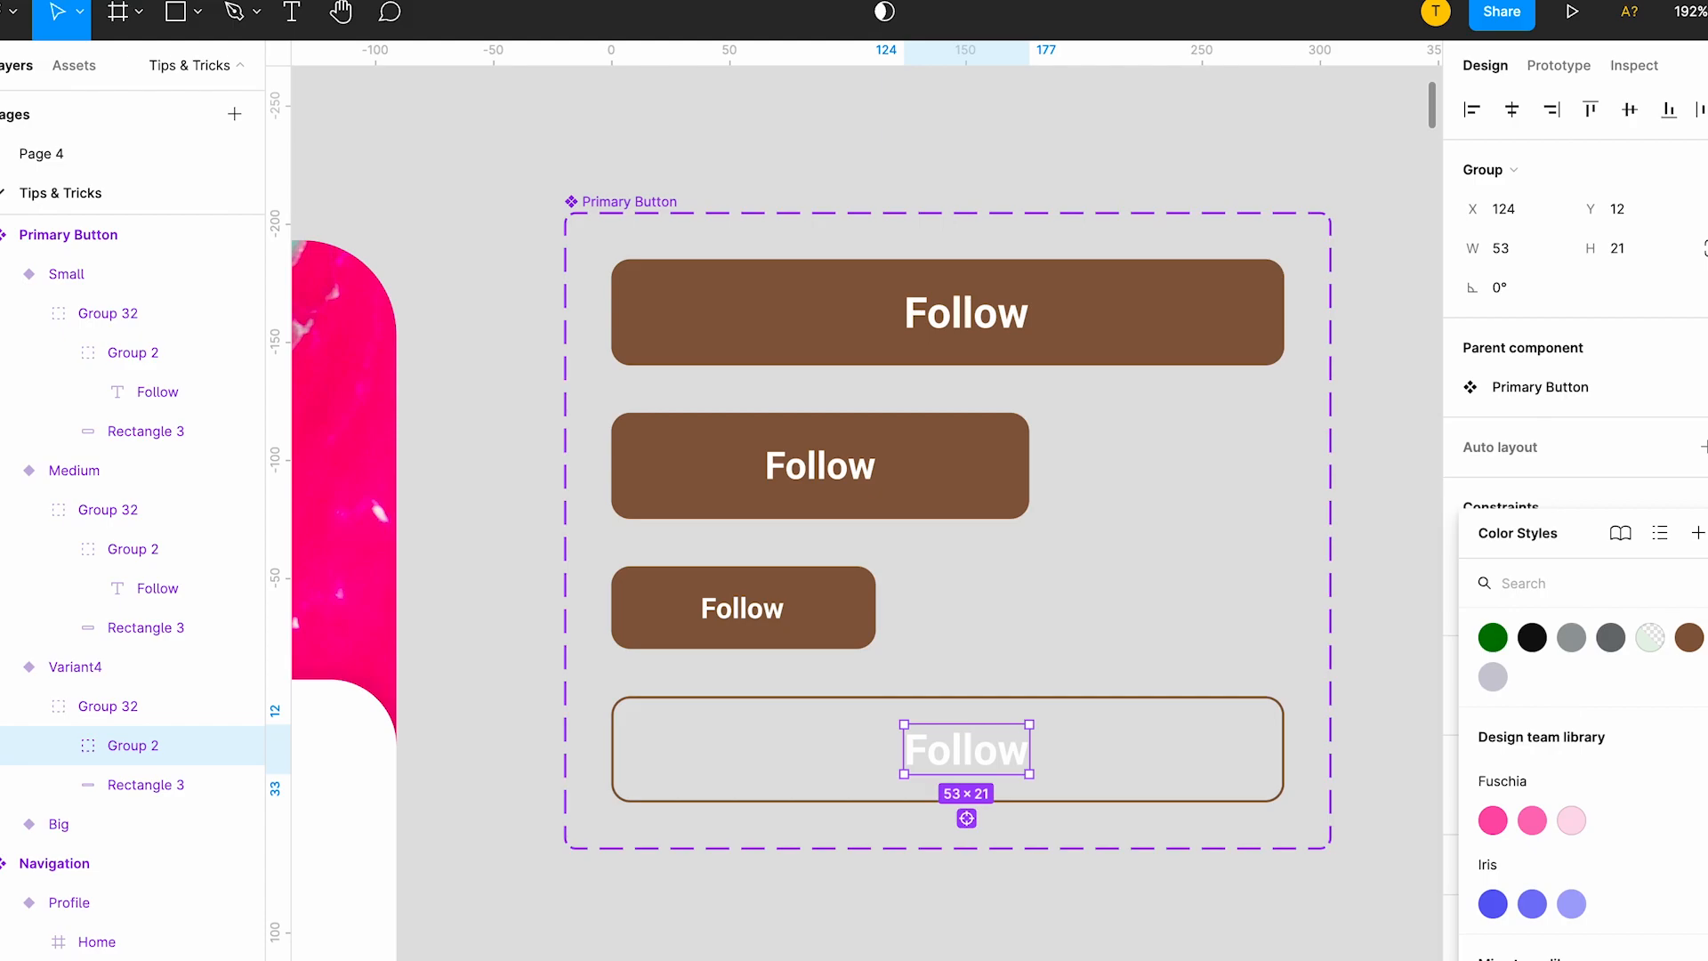
click(1688, 637)
Duplicate the outlined fourth variant as a fifth variant directly below it.
click(1010, 777)
scroll(1010, 778, down, 3)
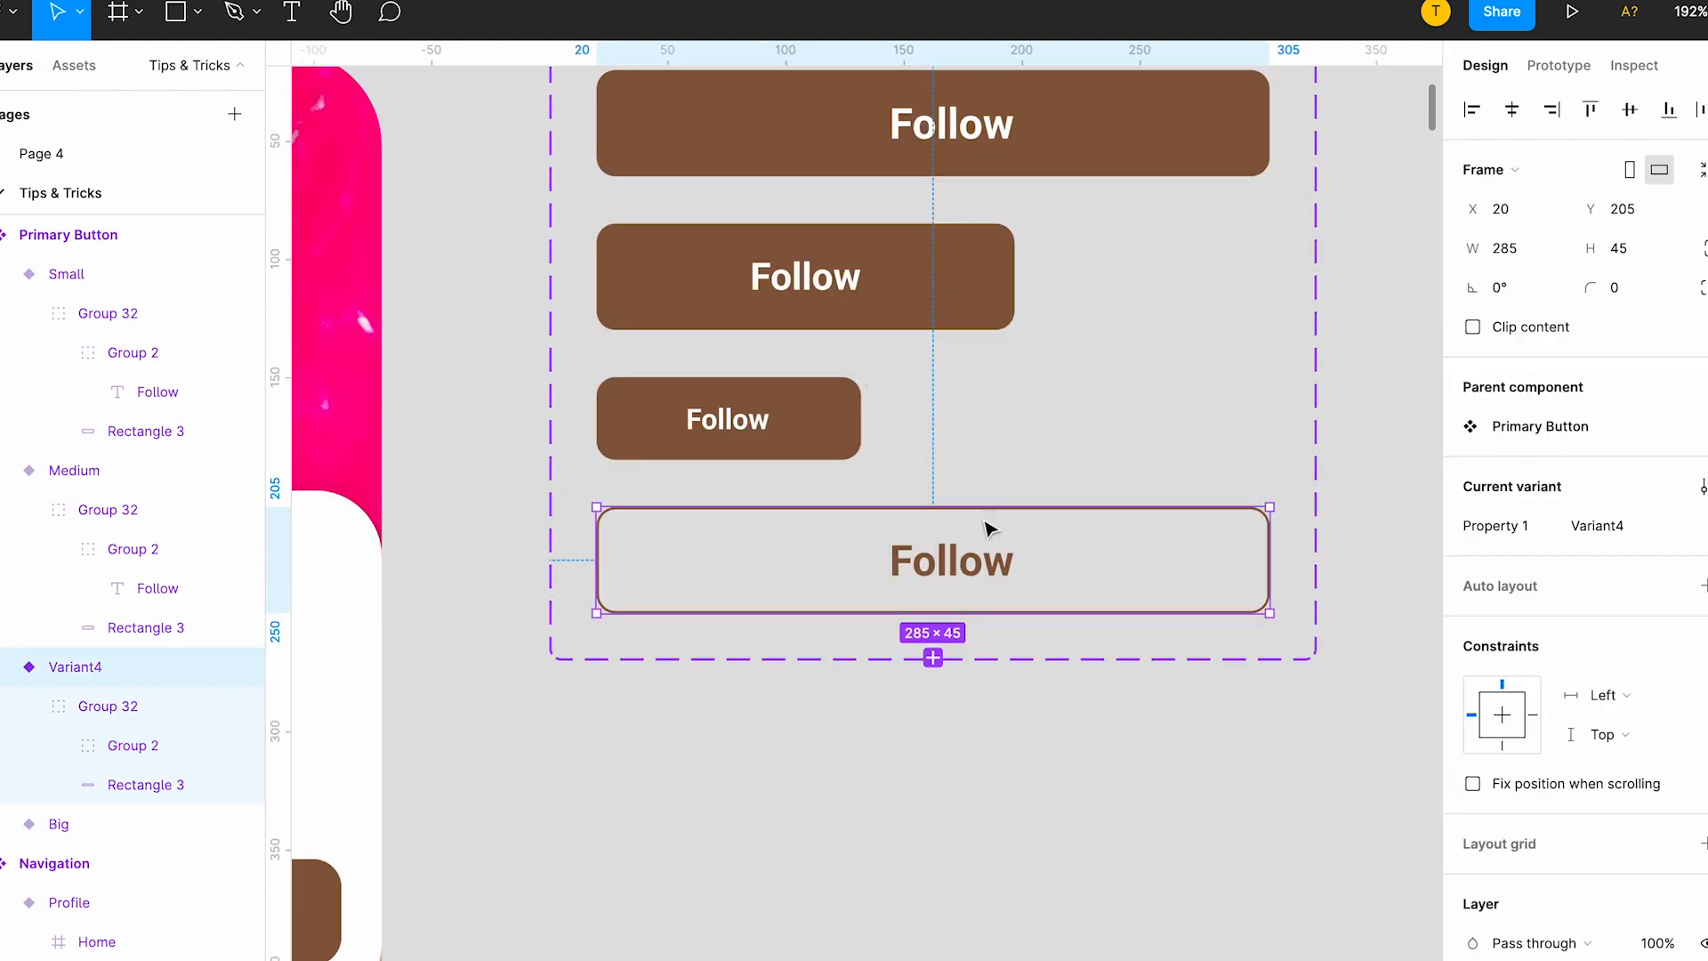
key(ctrl+d)
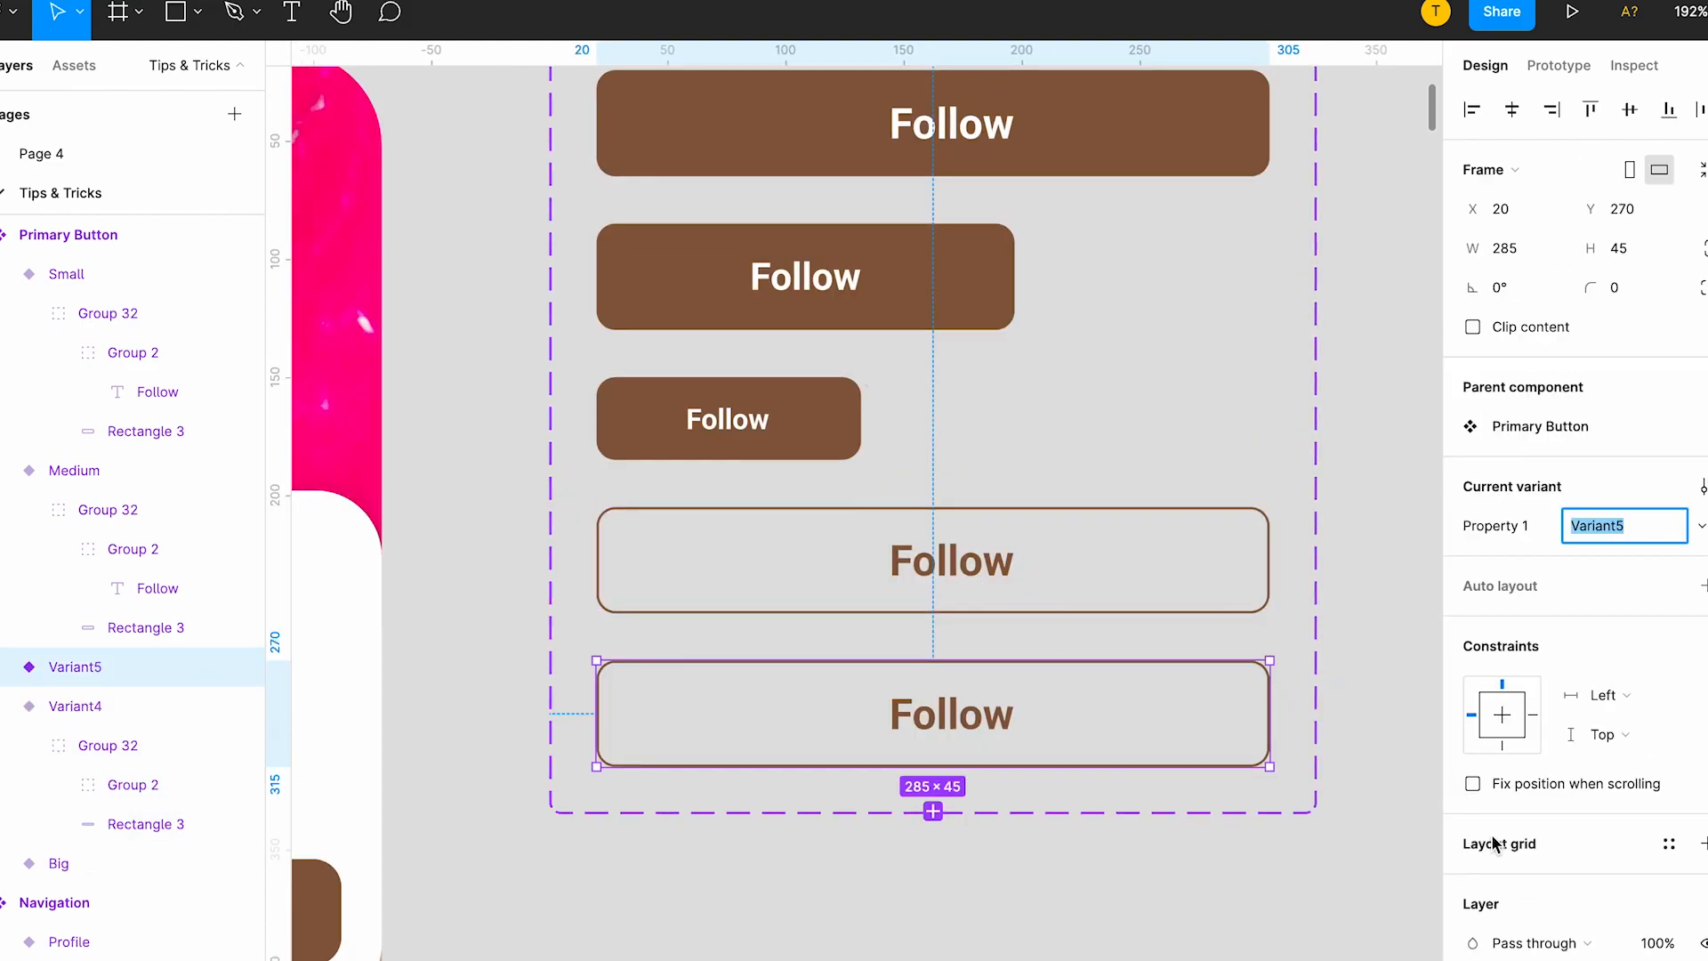
scroll(1541, 834, down, 3)
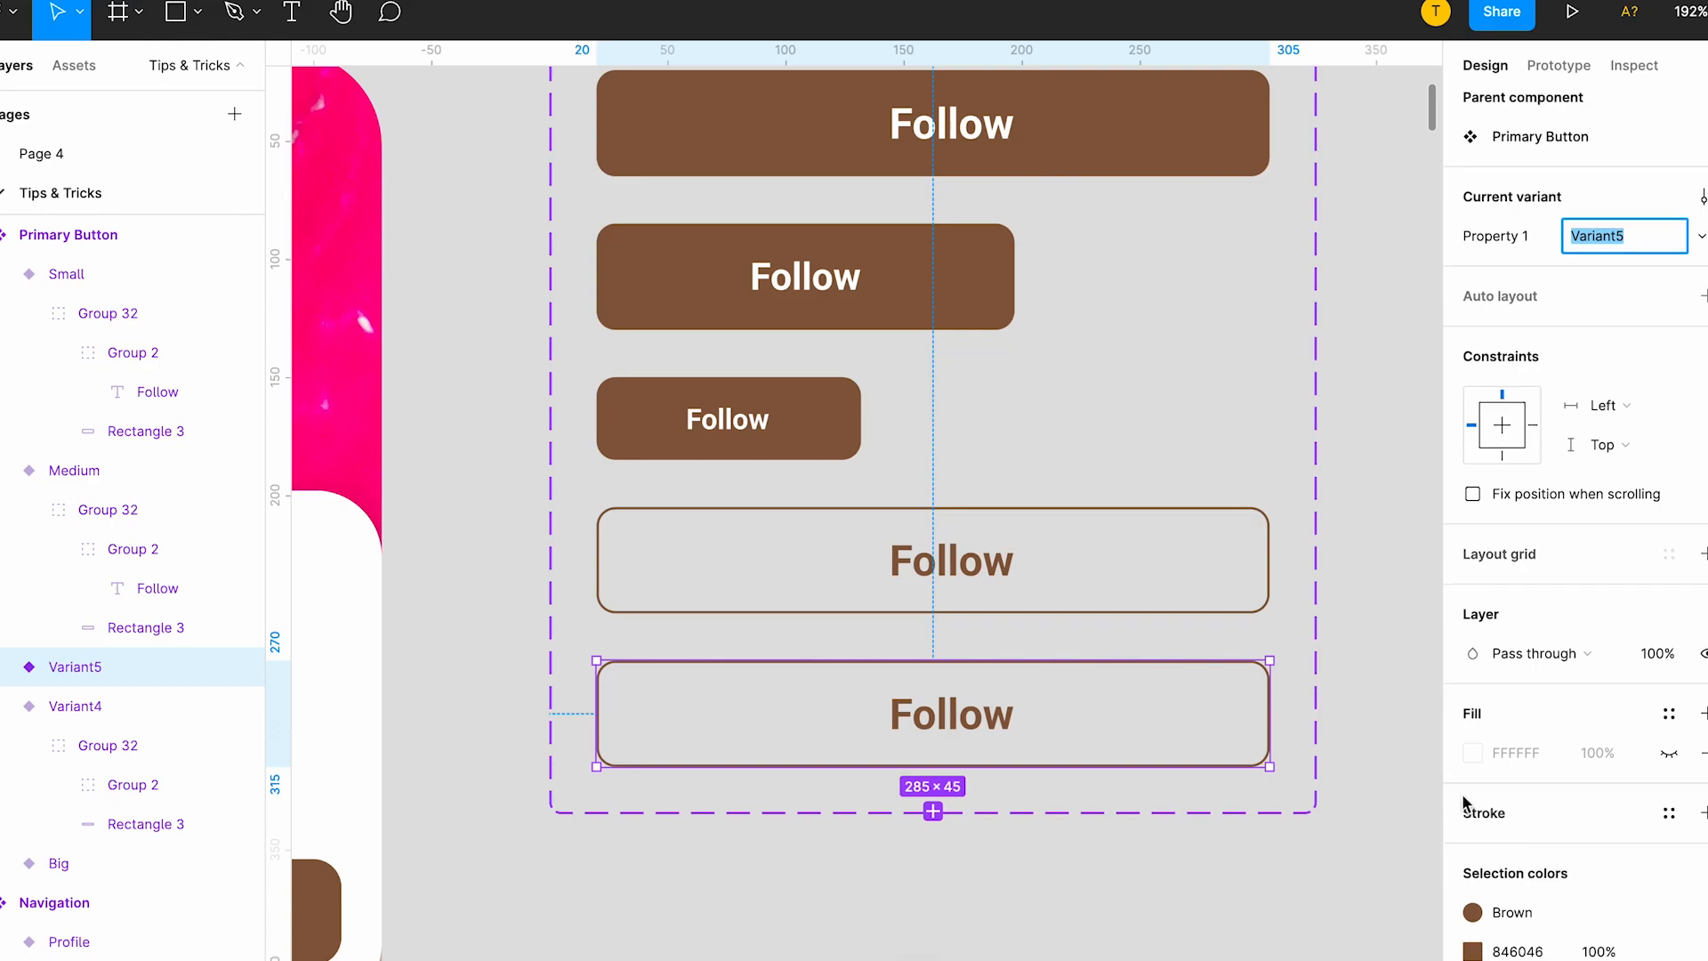
Show the fill of the fifth Primary Button variant and apply the Default color style to it.
double_click(996, 714)
click(1232, 698)
scroll(1545, 863, down, 1)
click(1668, 706)
click(1473, 706)
click(1149, 429)
click(1669, 666)
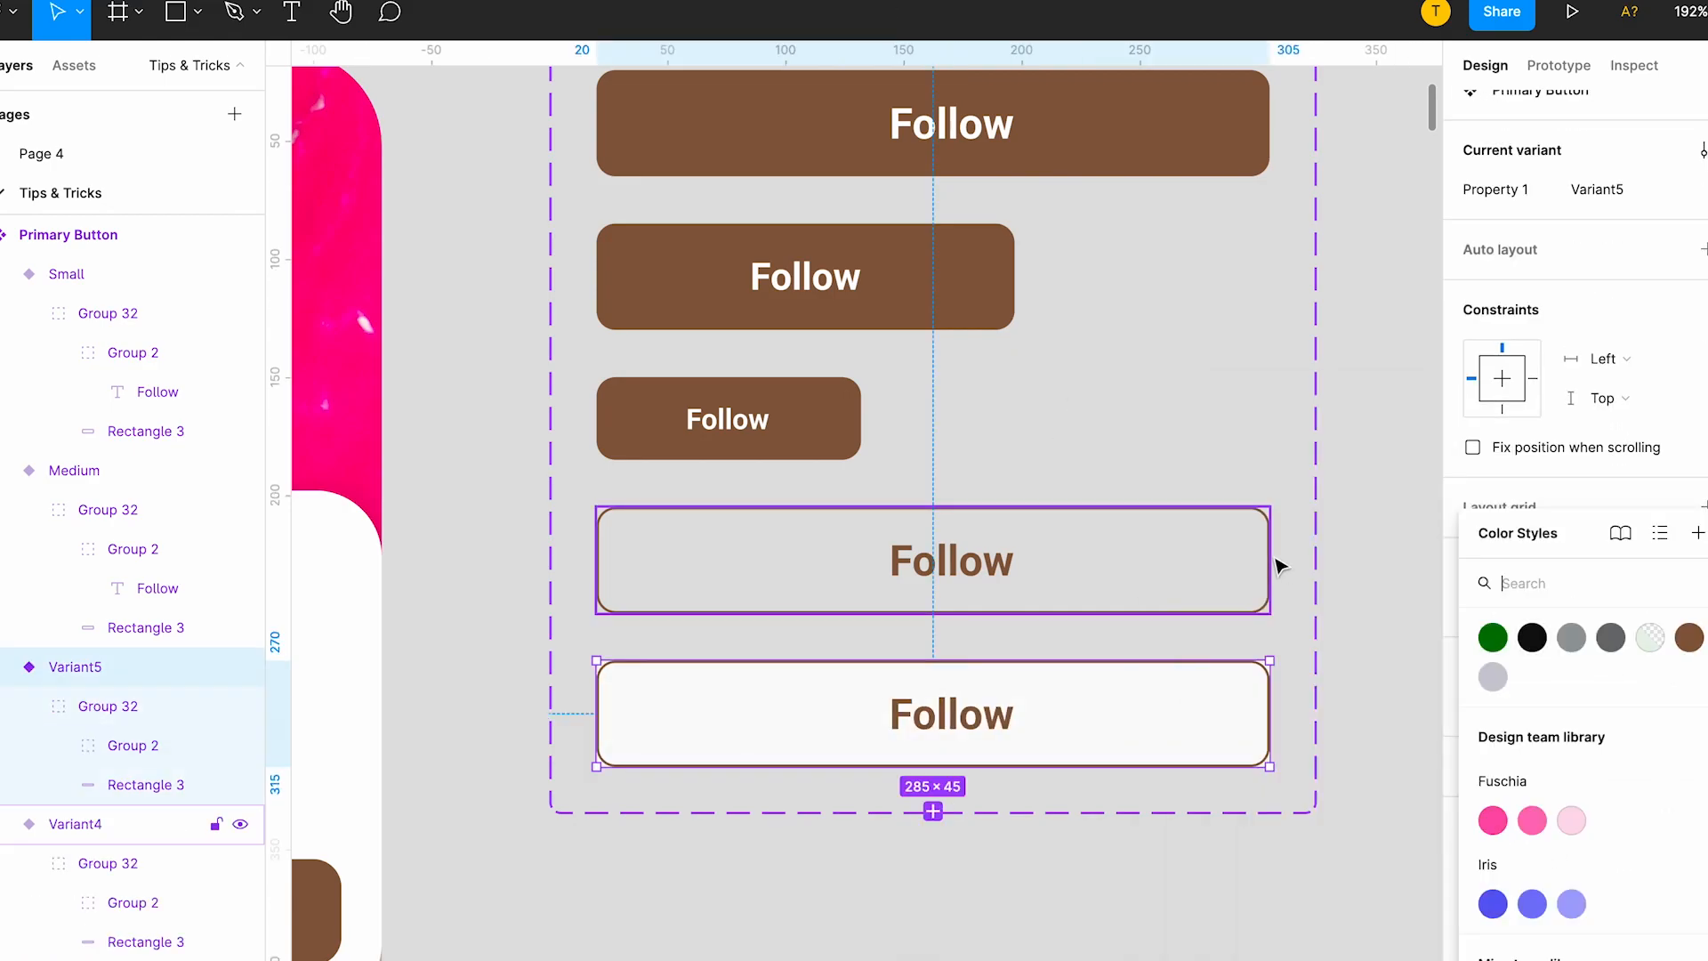
click(1494, 677)
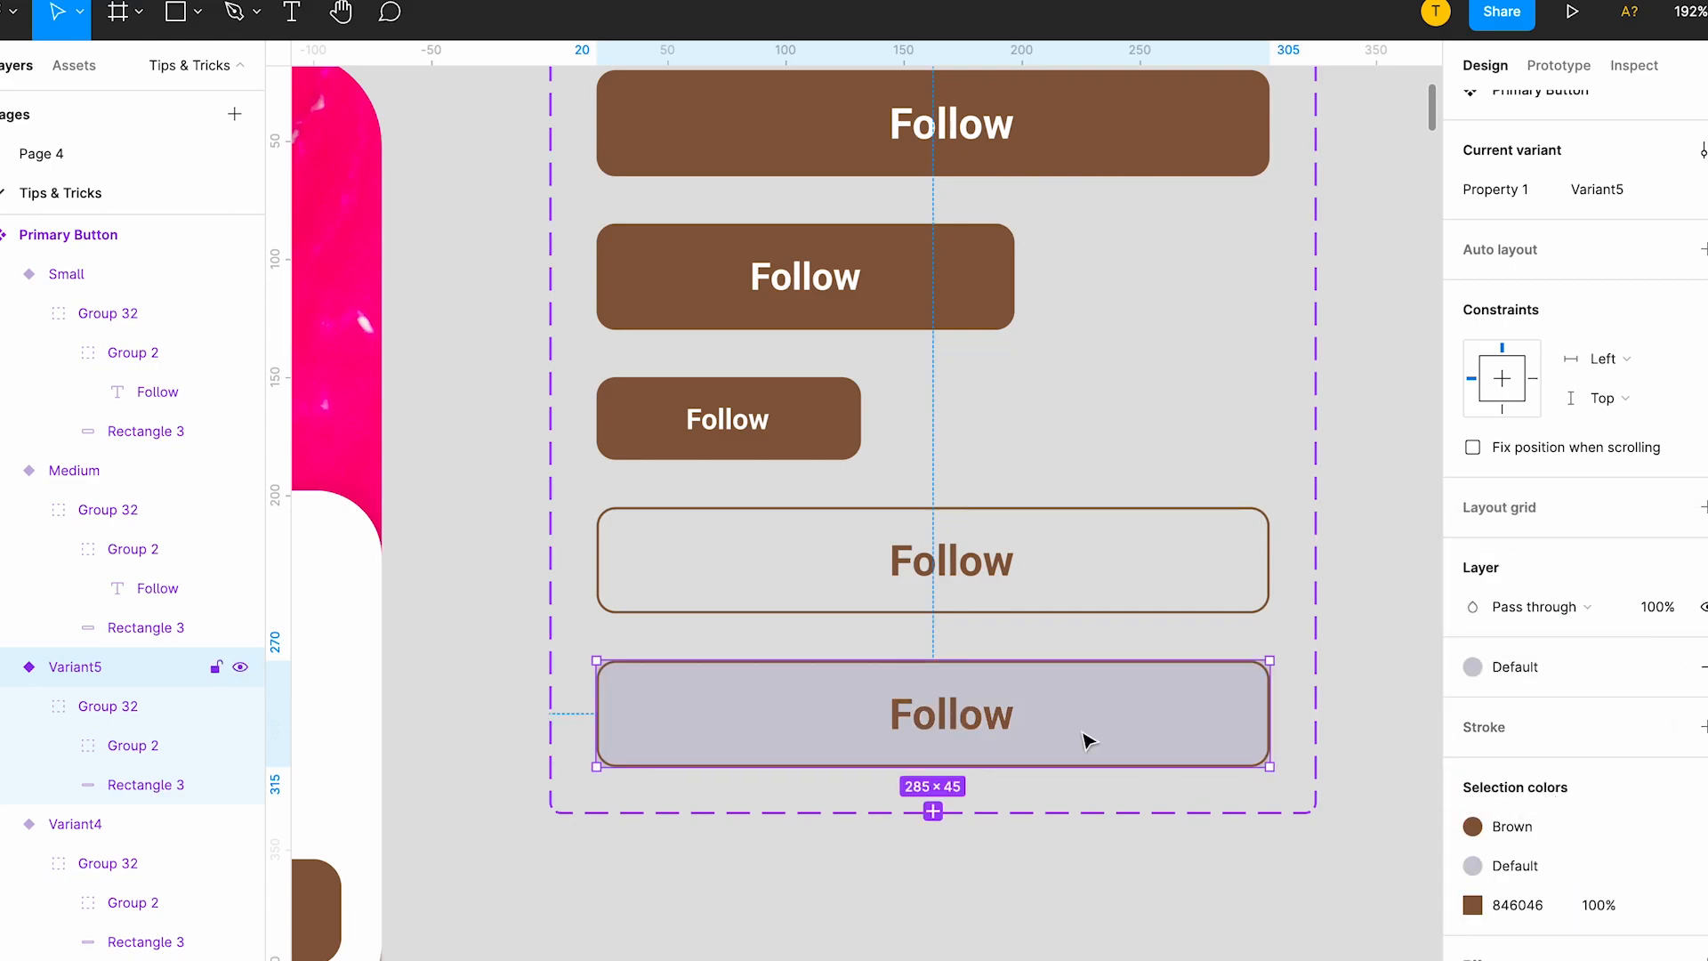
Detach the Brown style from the group in the fifth variant and hide its 846046 stroke.
double_click(1017, 750)
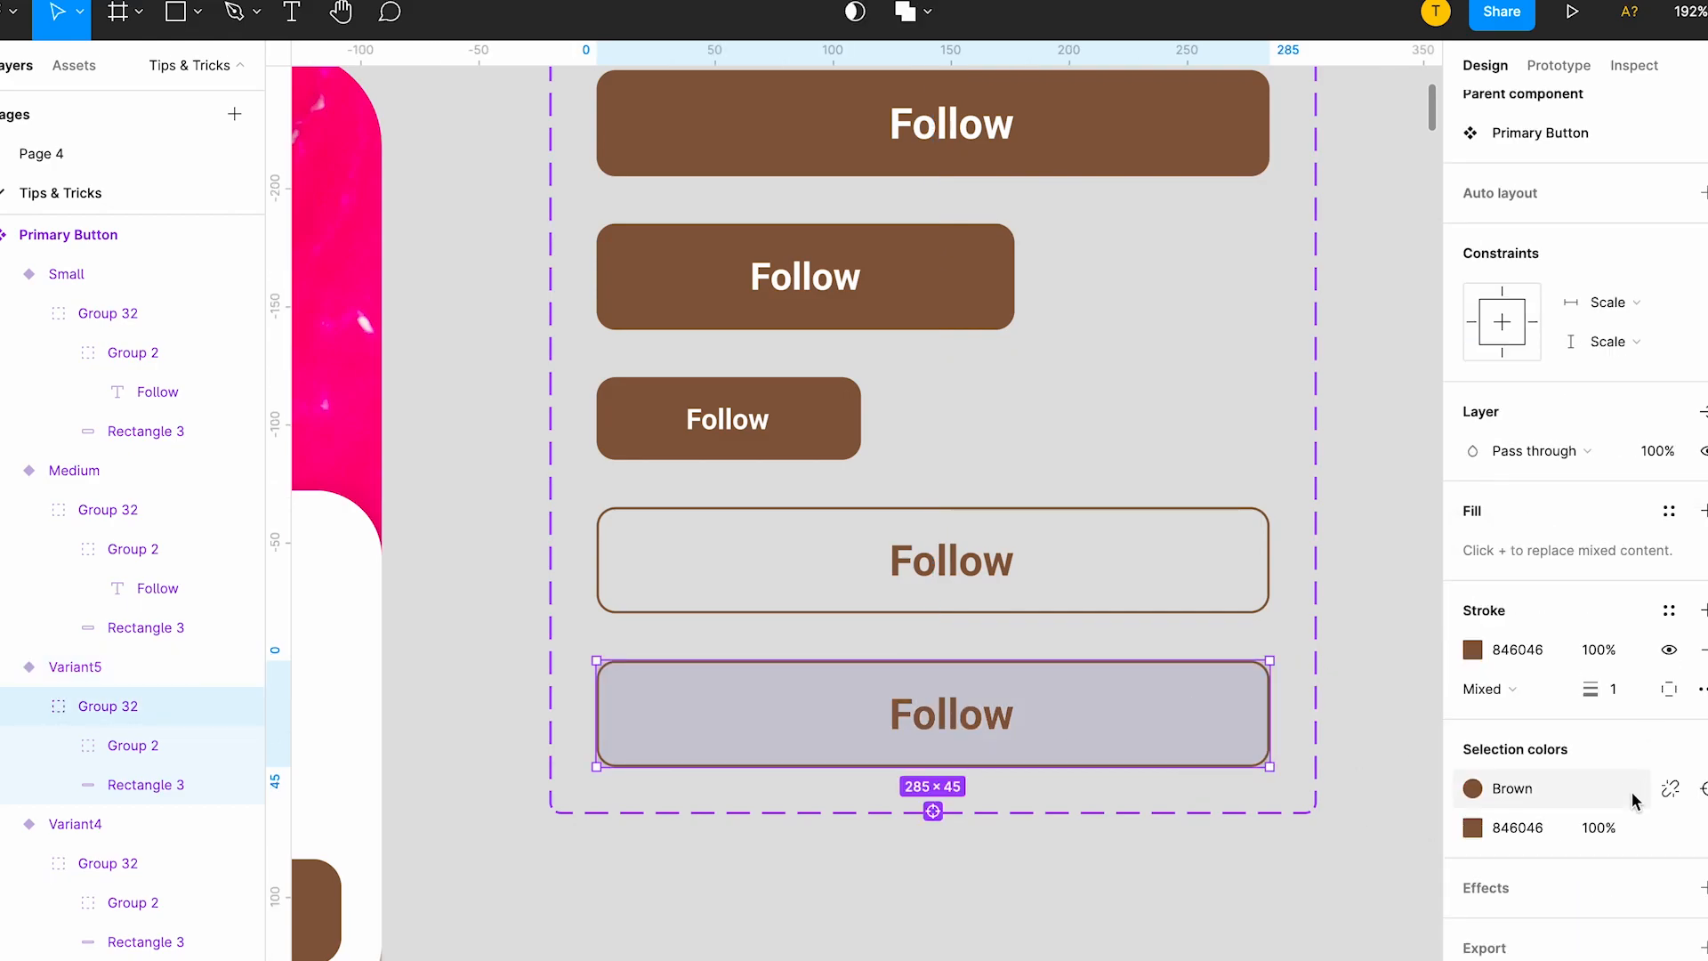
click(1671, 790)
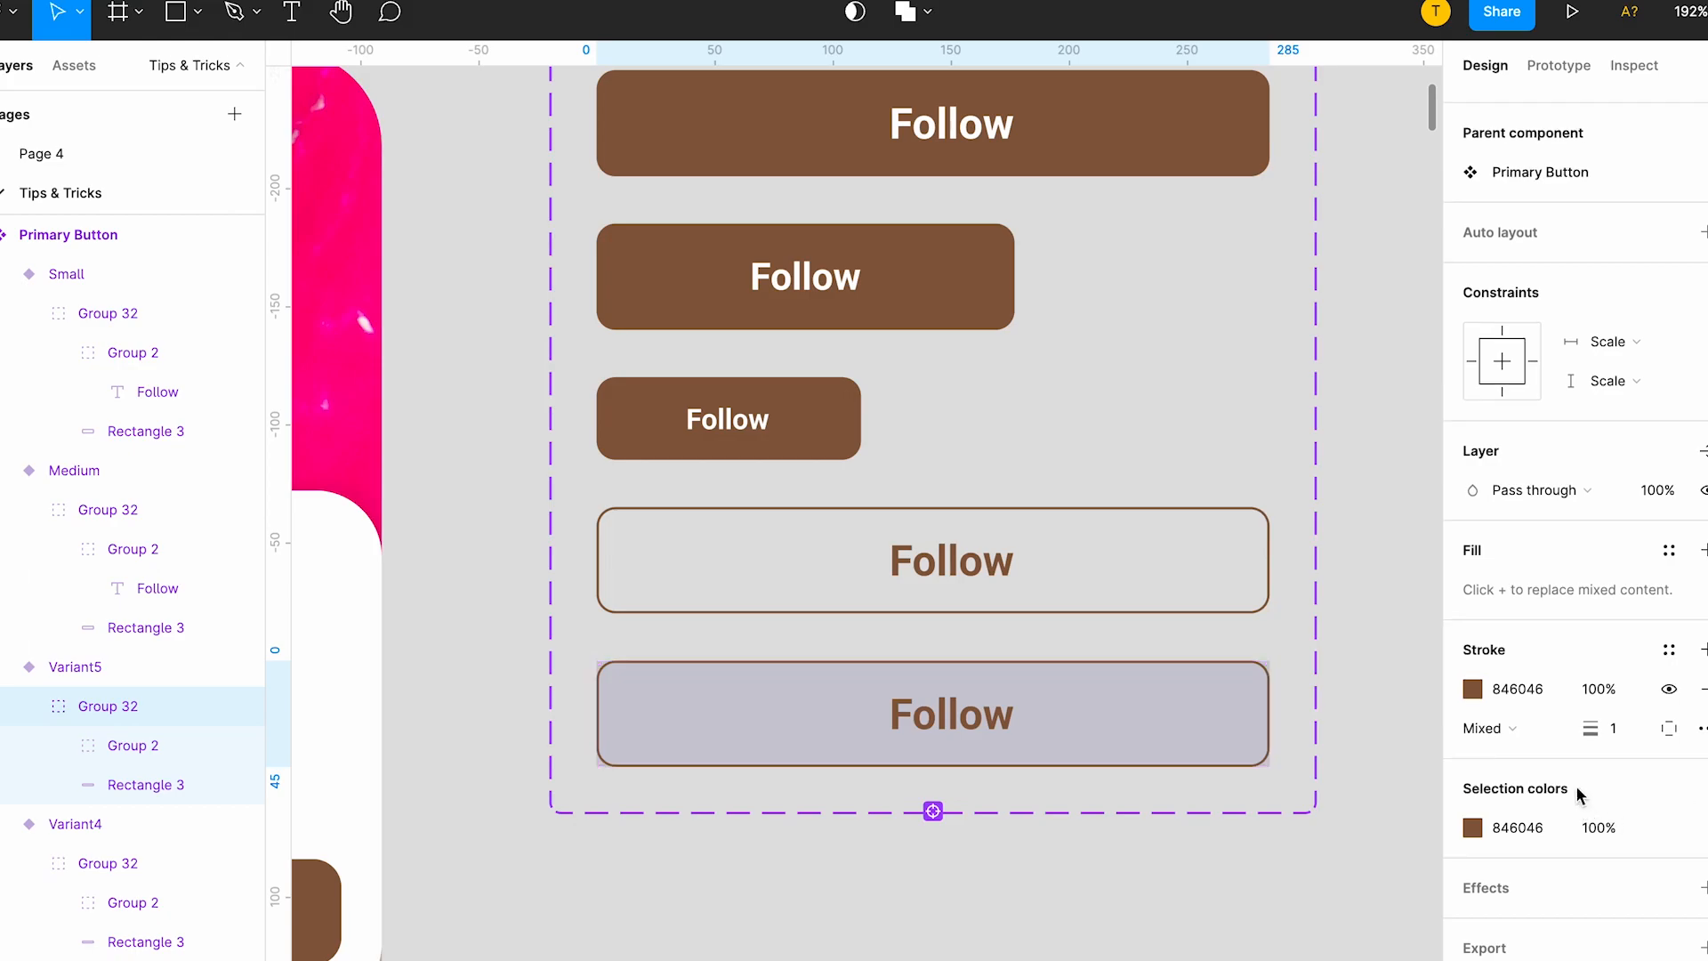
click(1669, 689)
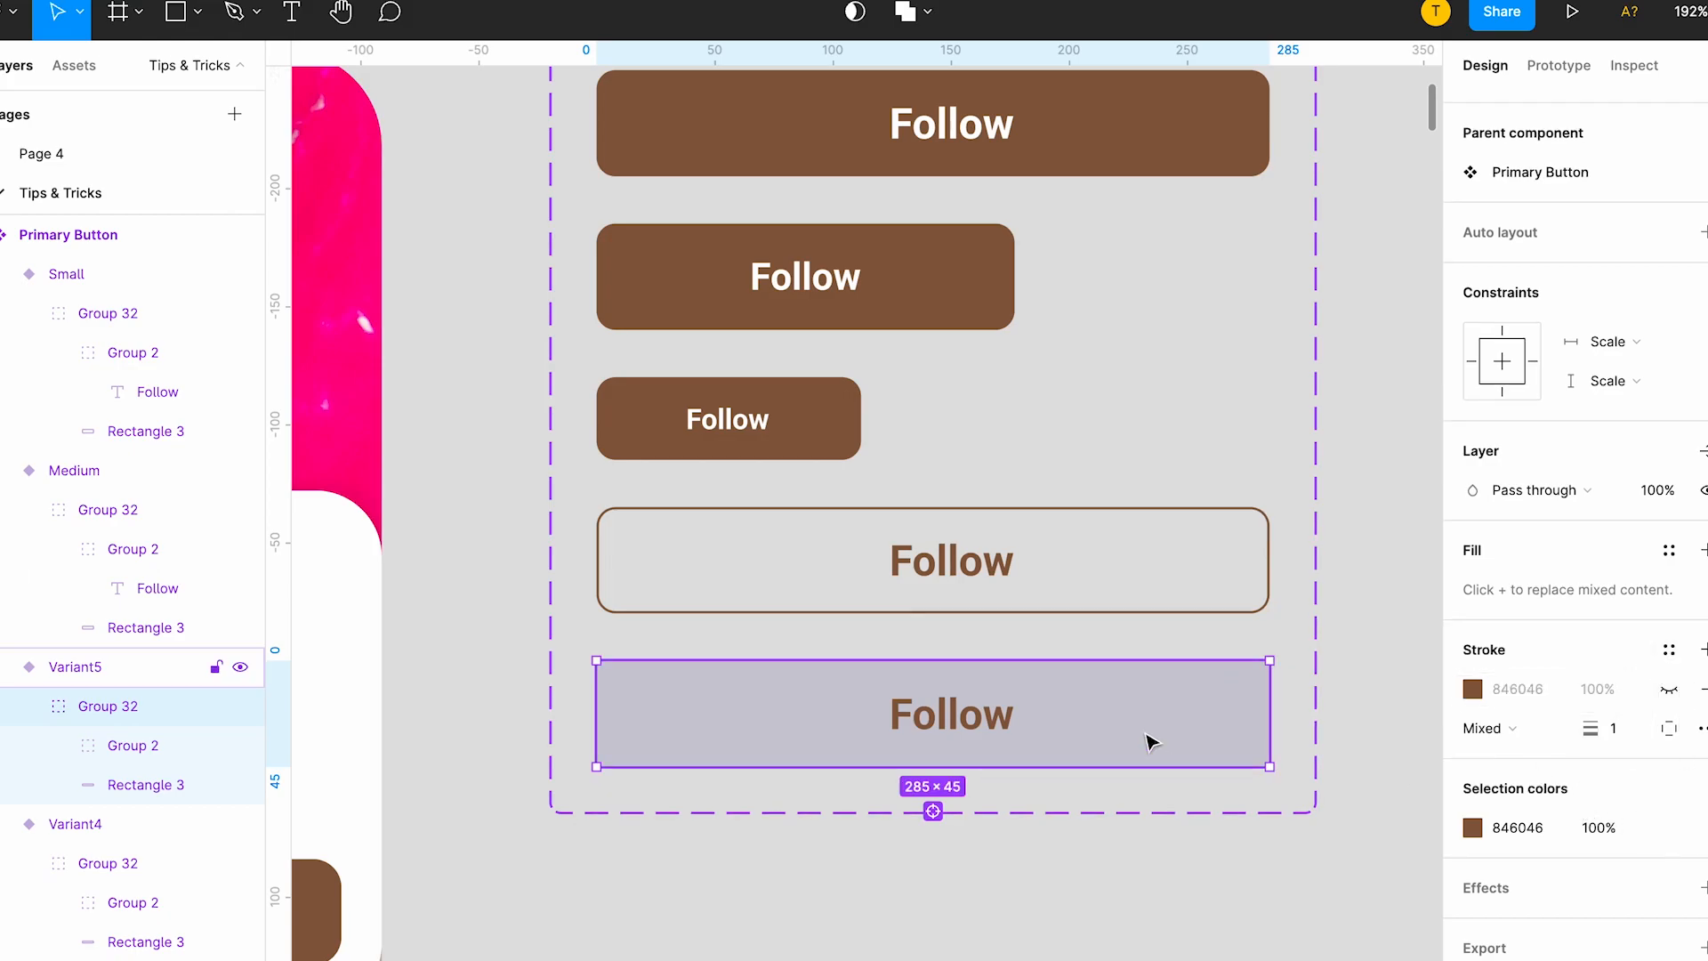
Set the fill of the fifth variant's Follow label to F0F0F0.
double_click(980, 713)
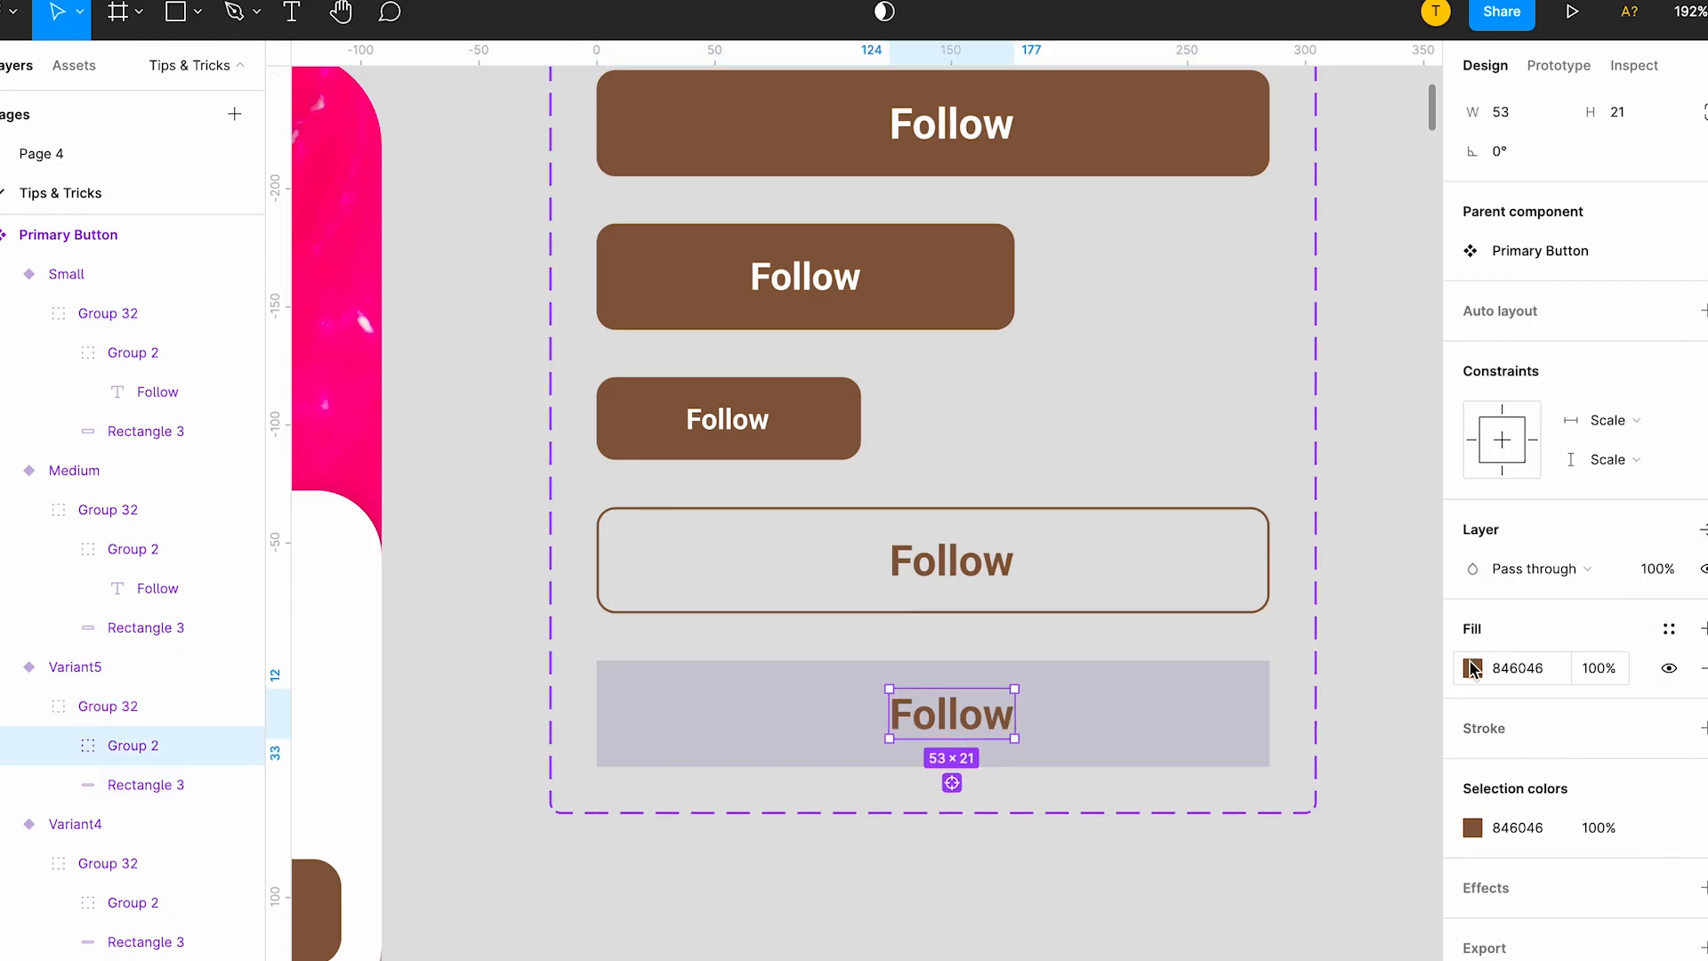
click(1471, 664)
drag(1168, 473, 1093, 454)
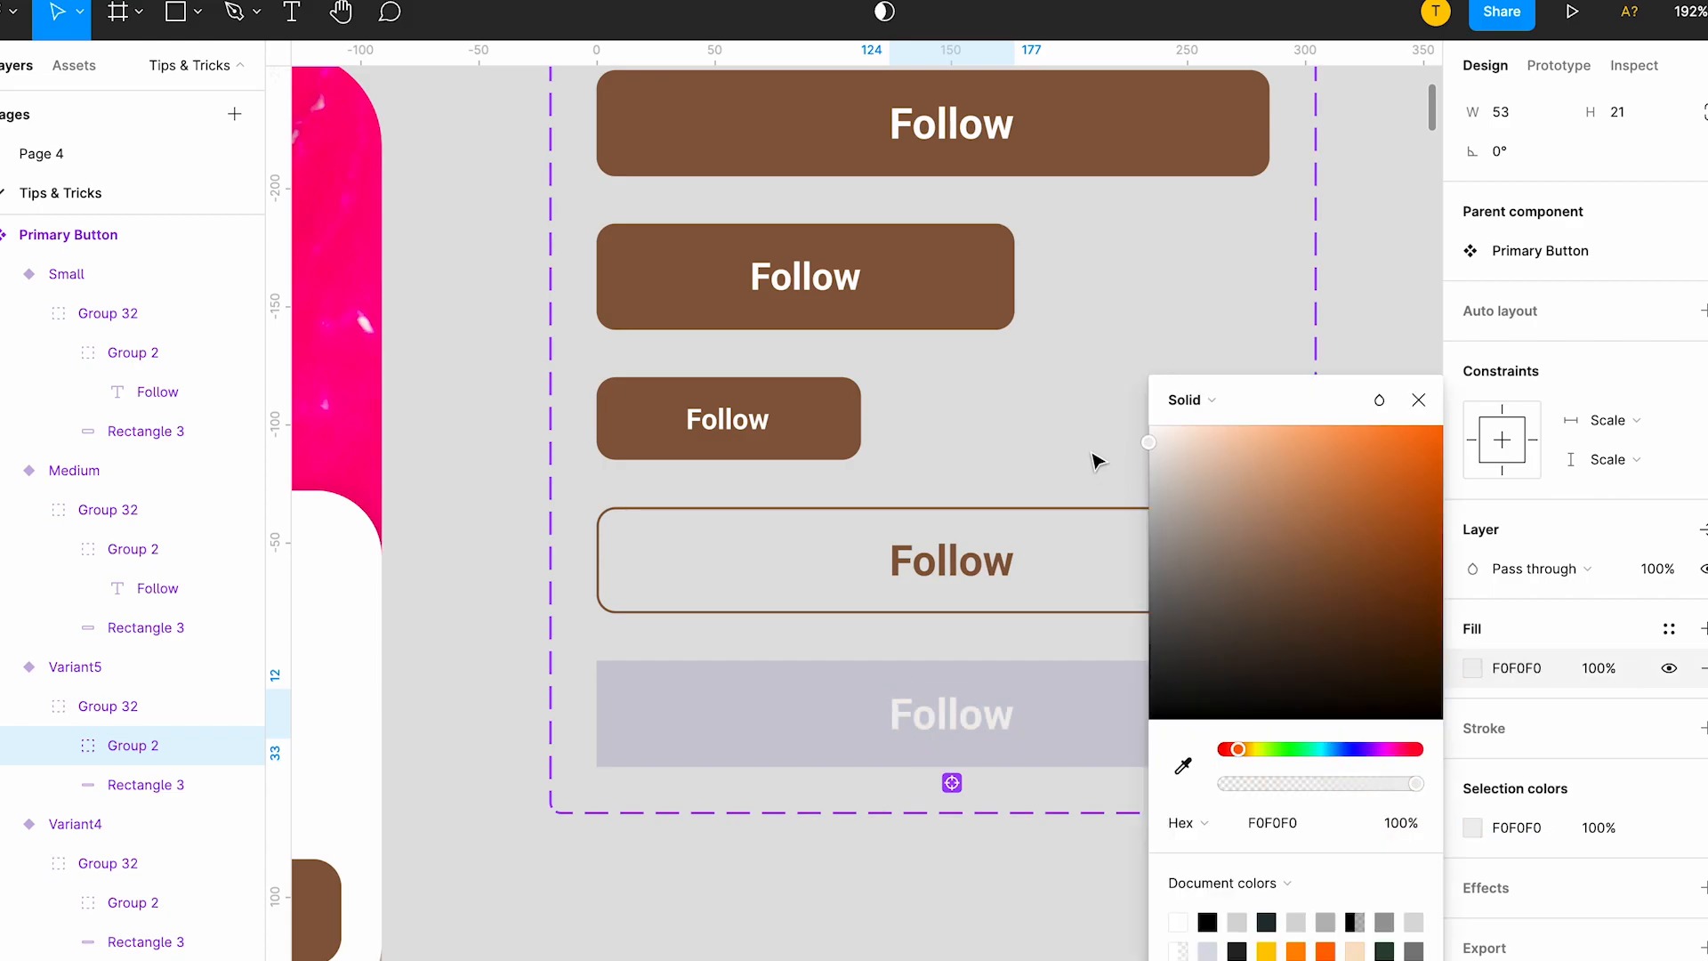
click(1049, 428)
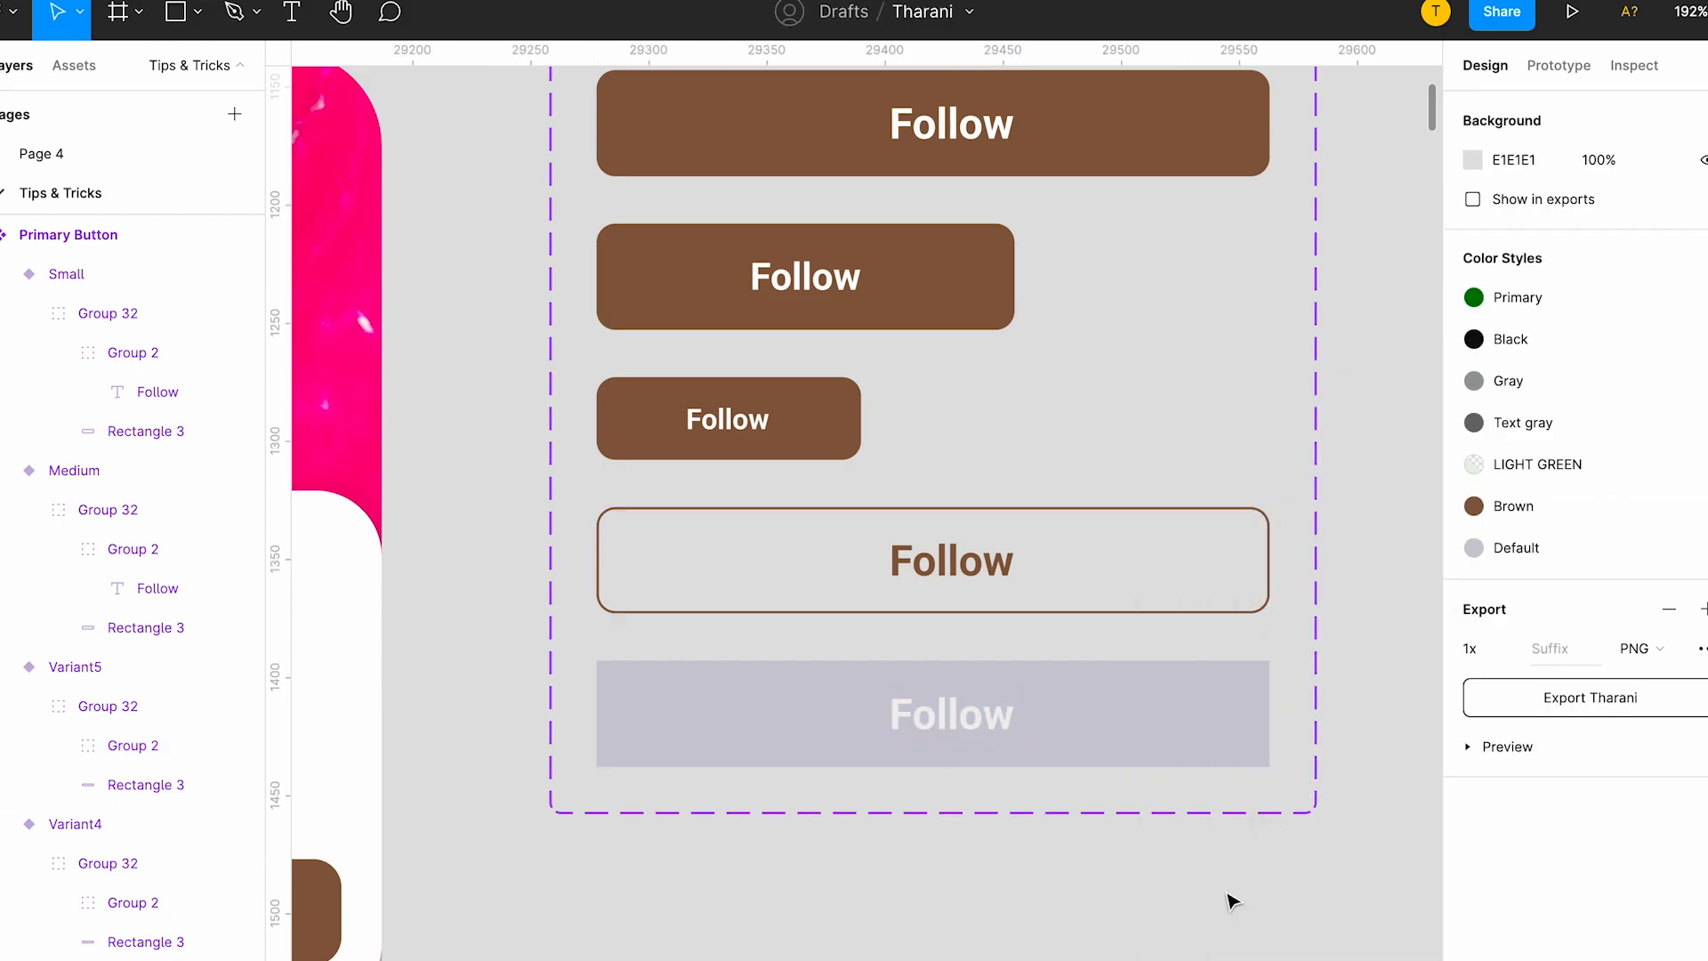
Set the corner radius of the grey fifth variant to 8.
click(1231, 712)
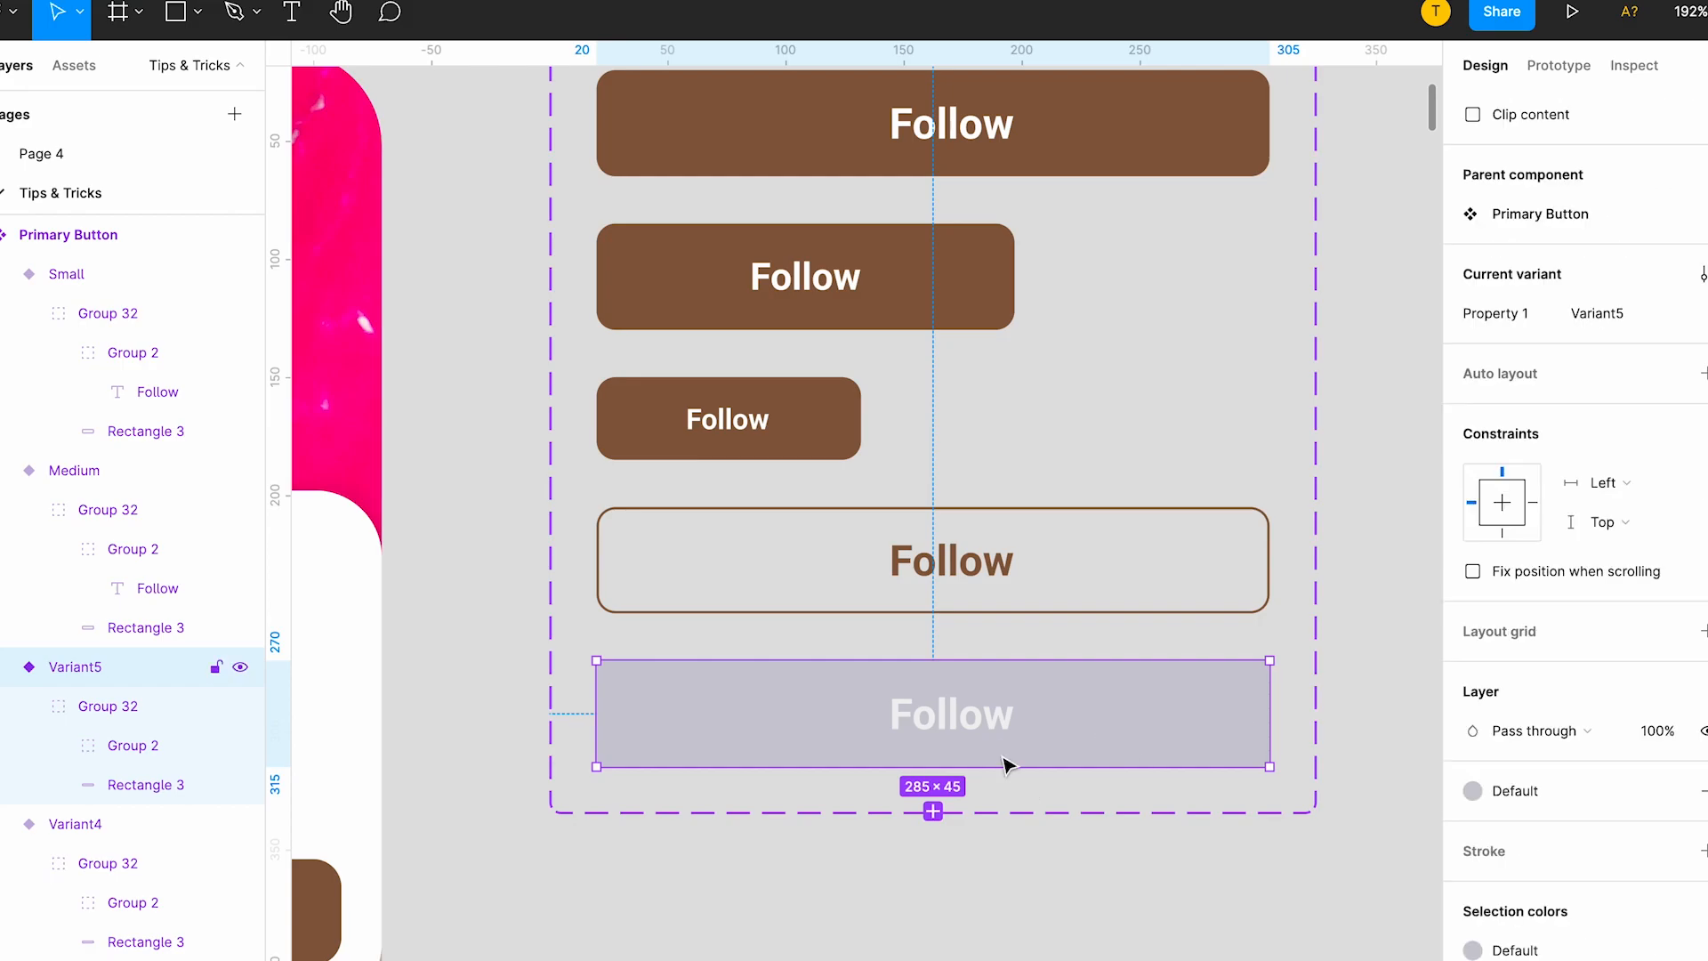
scroll(1005, 763, down, 3)
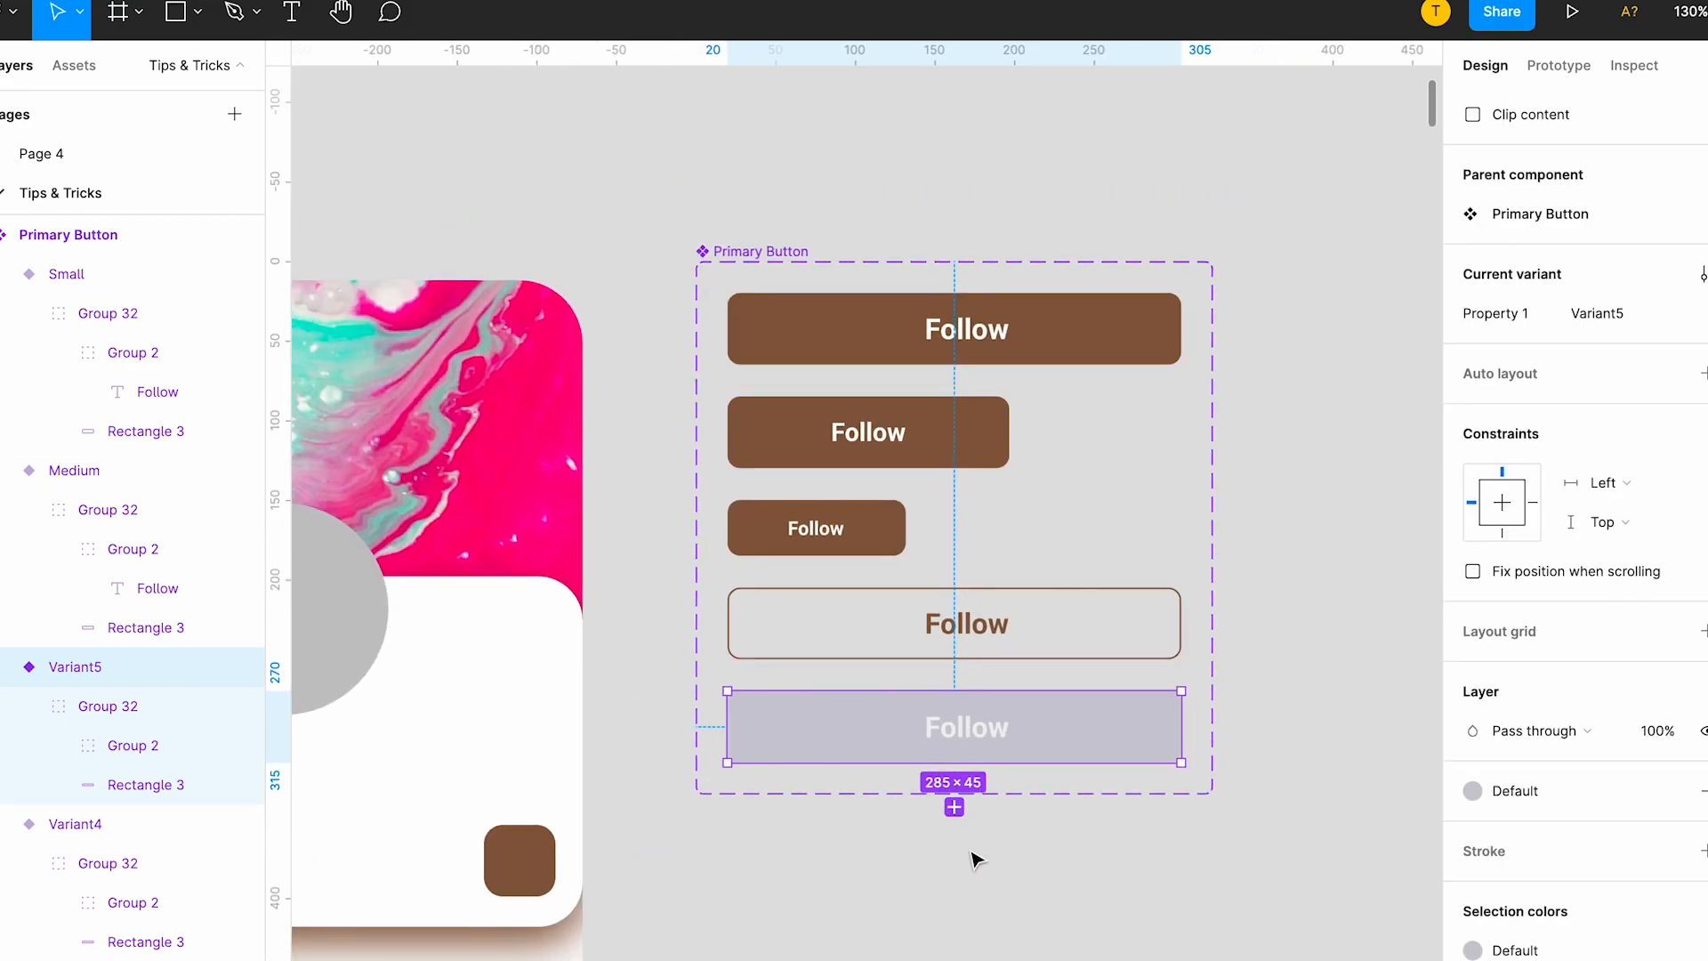
click(1037, 808)
click(1061, 717)
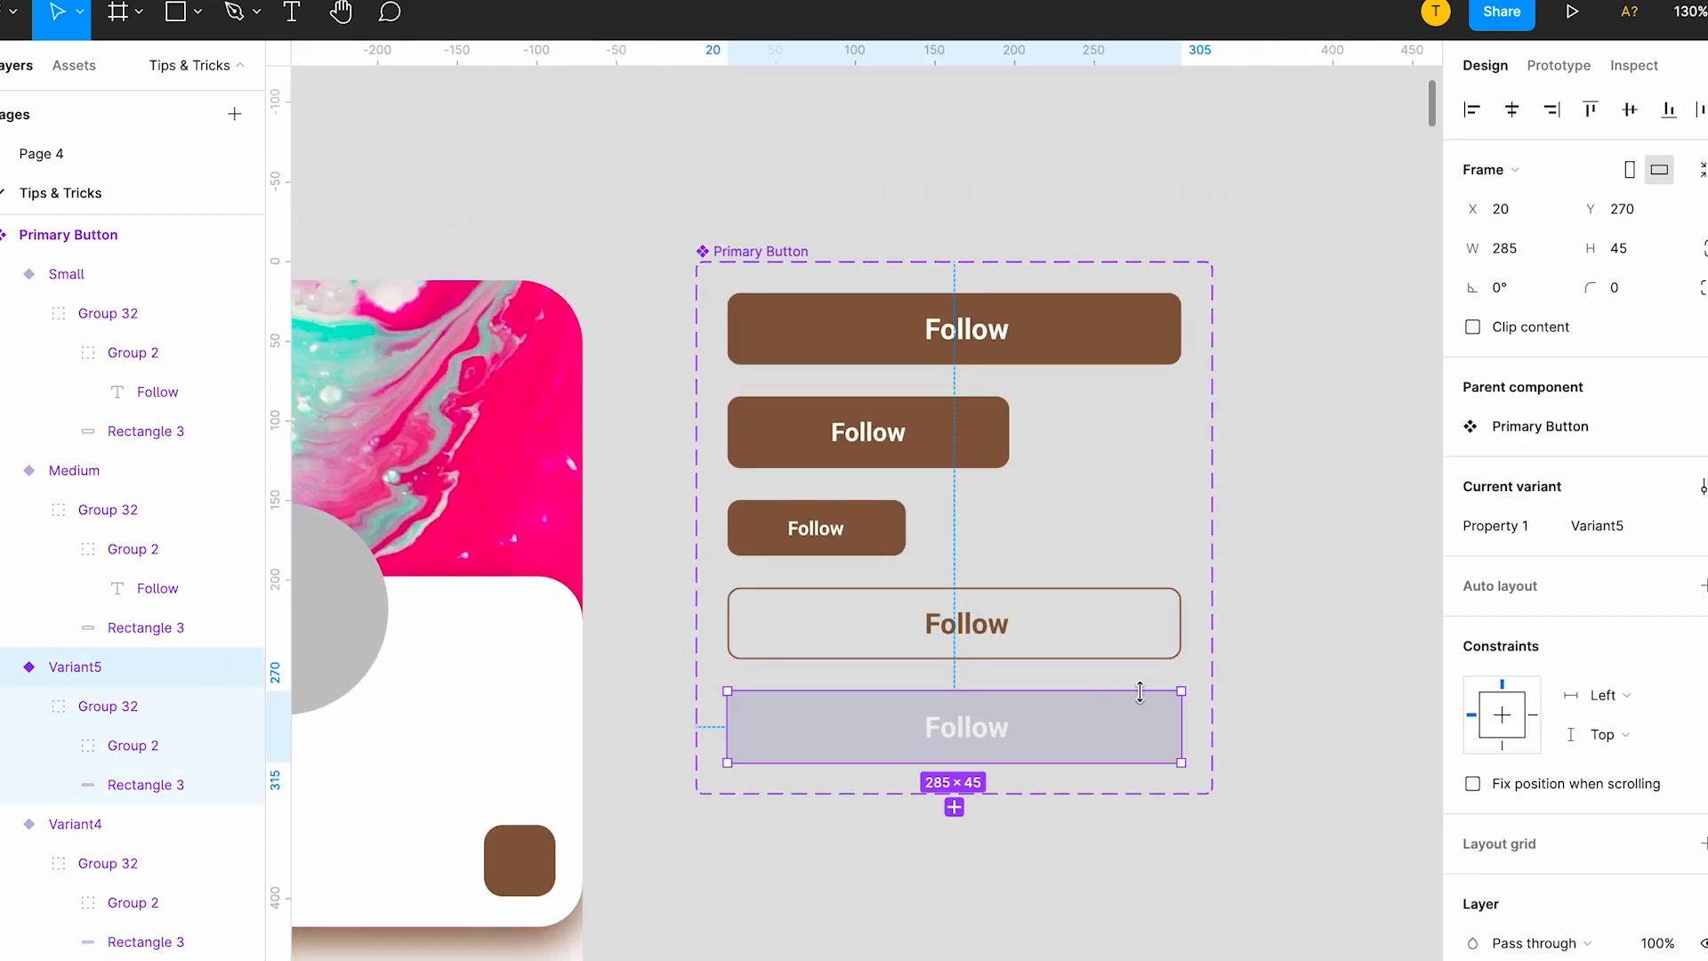
click(1614, 287)
text(8)
Name the grey fifth variant of the Primary Button component Diabled.
click(1592, 526)
text(Di)
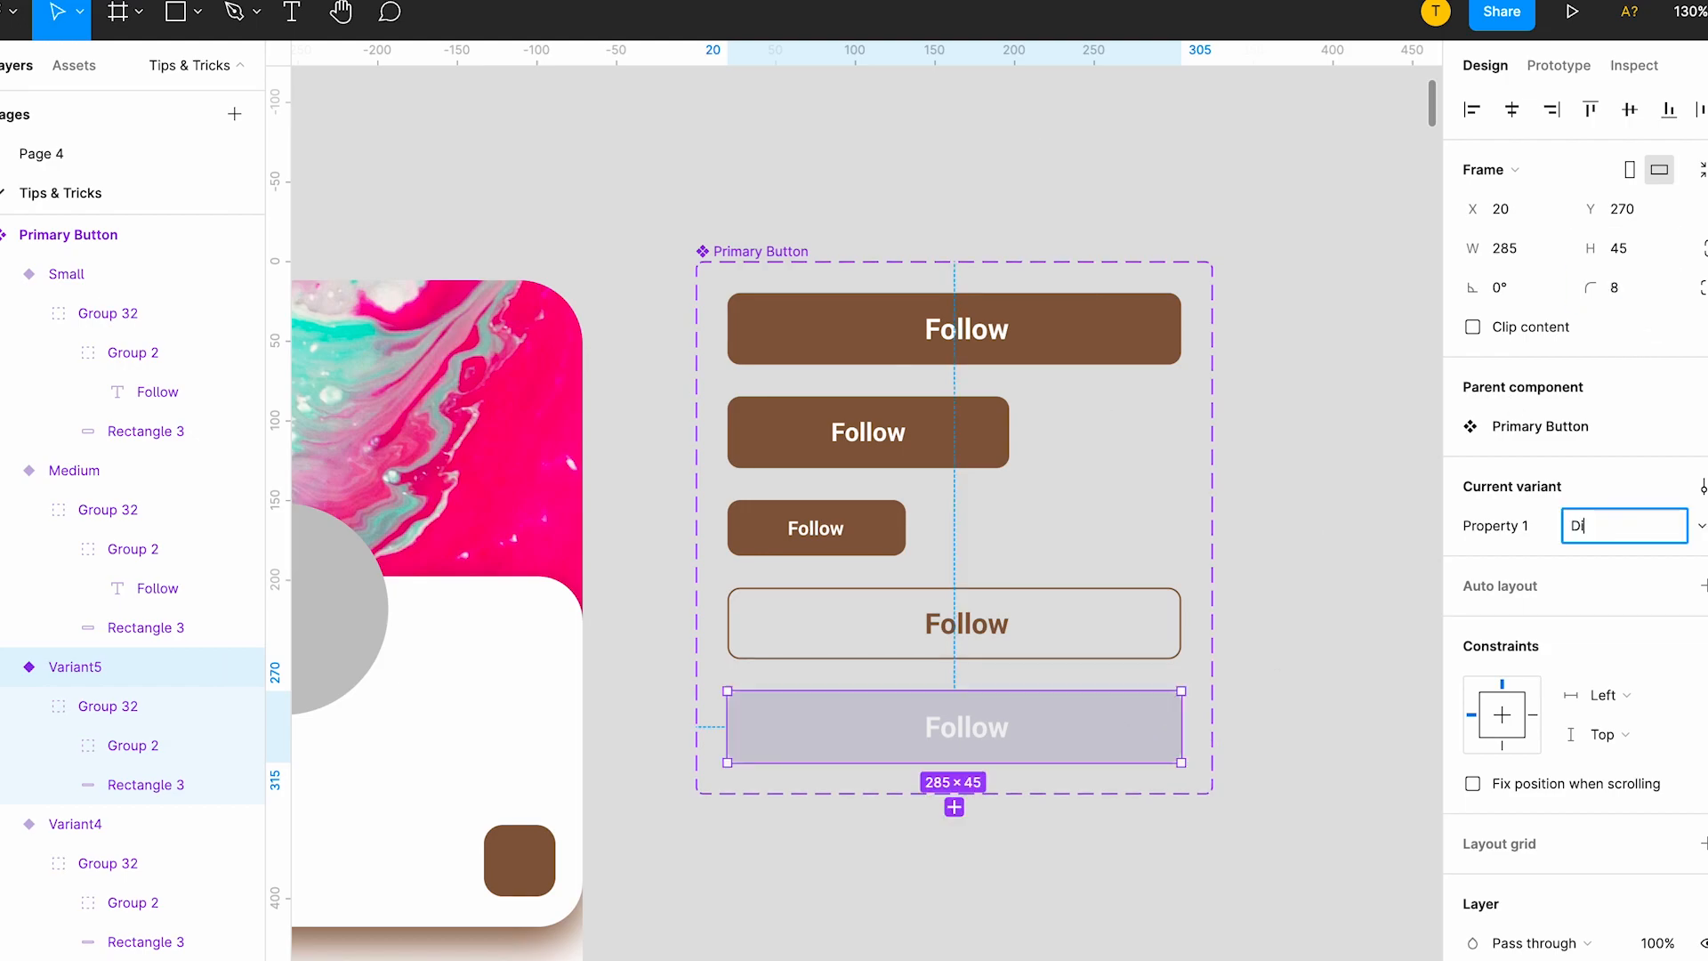
text(ables)
key(BackSpace)
text(d)
Name the brown-bordered fourth variant of the Primary Button component Outlined.
click(1087, 625)
click(1663, 525)
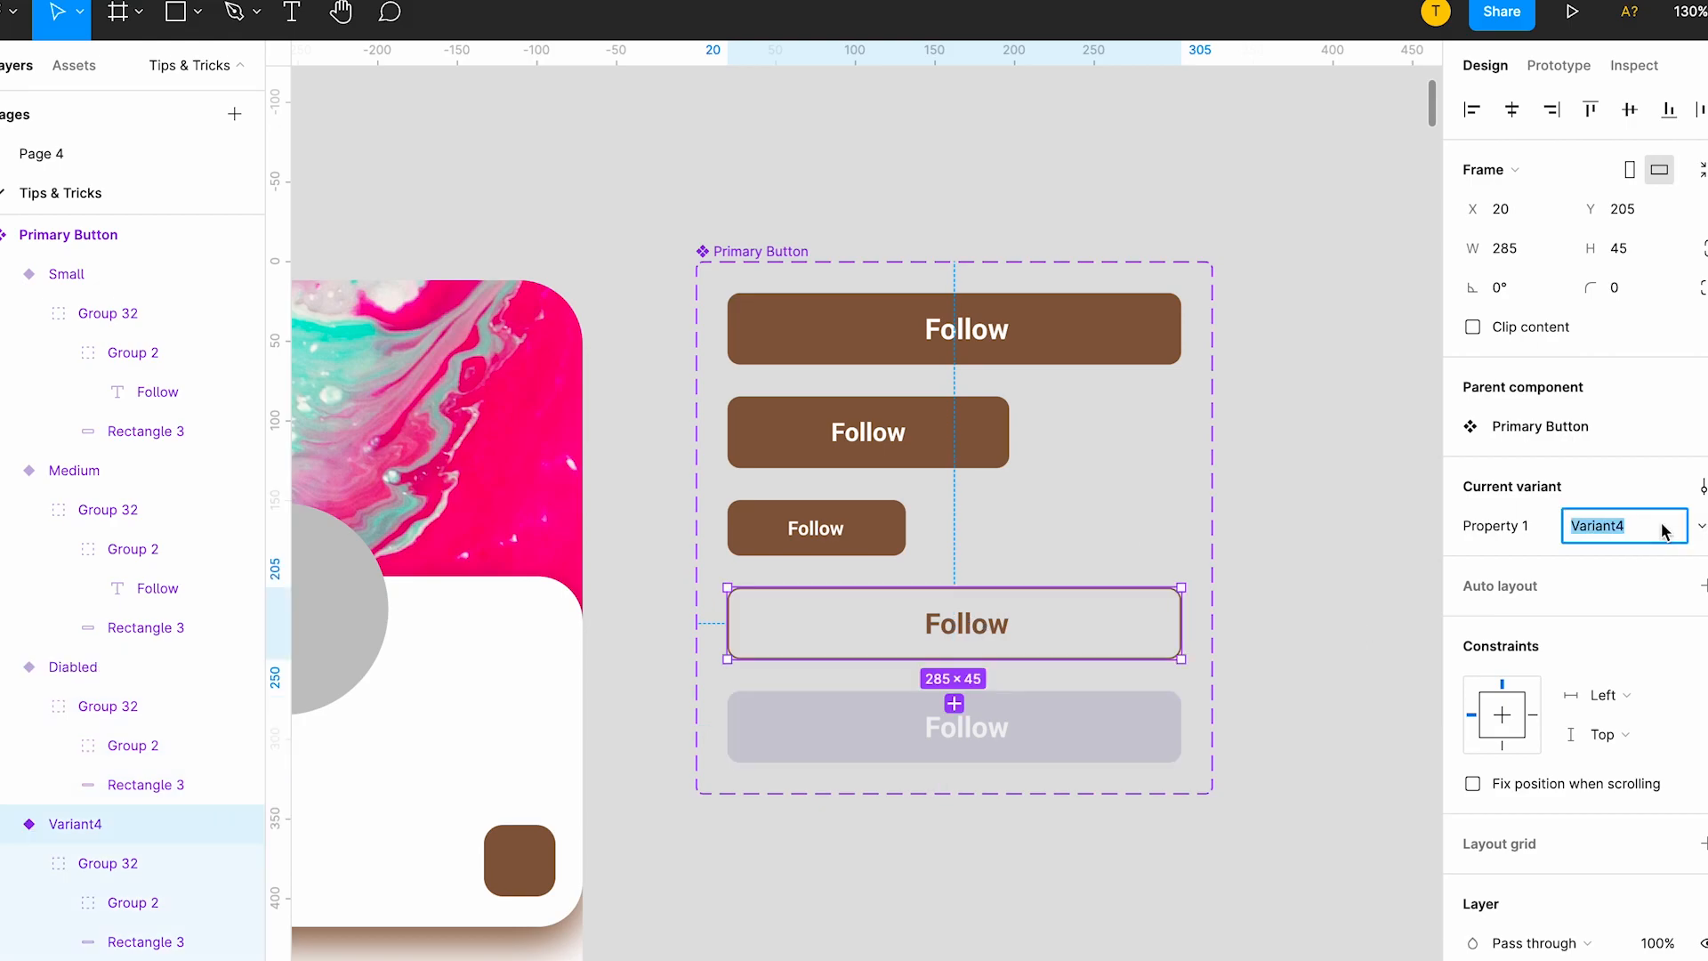
text(utlined)
key(Return)
click(1295, 454)
Search the assets for primary and place a Primary Button instance beside the brown square on the Profile screen's white card.
scroll(1180, 443, down, 5)
scroll(1030, 389, left, 1)
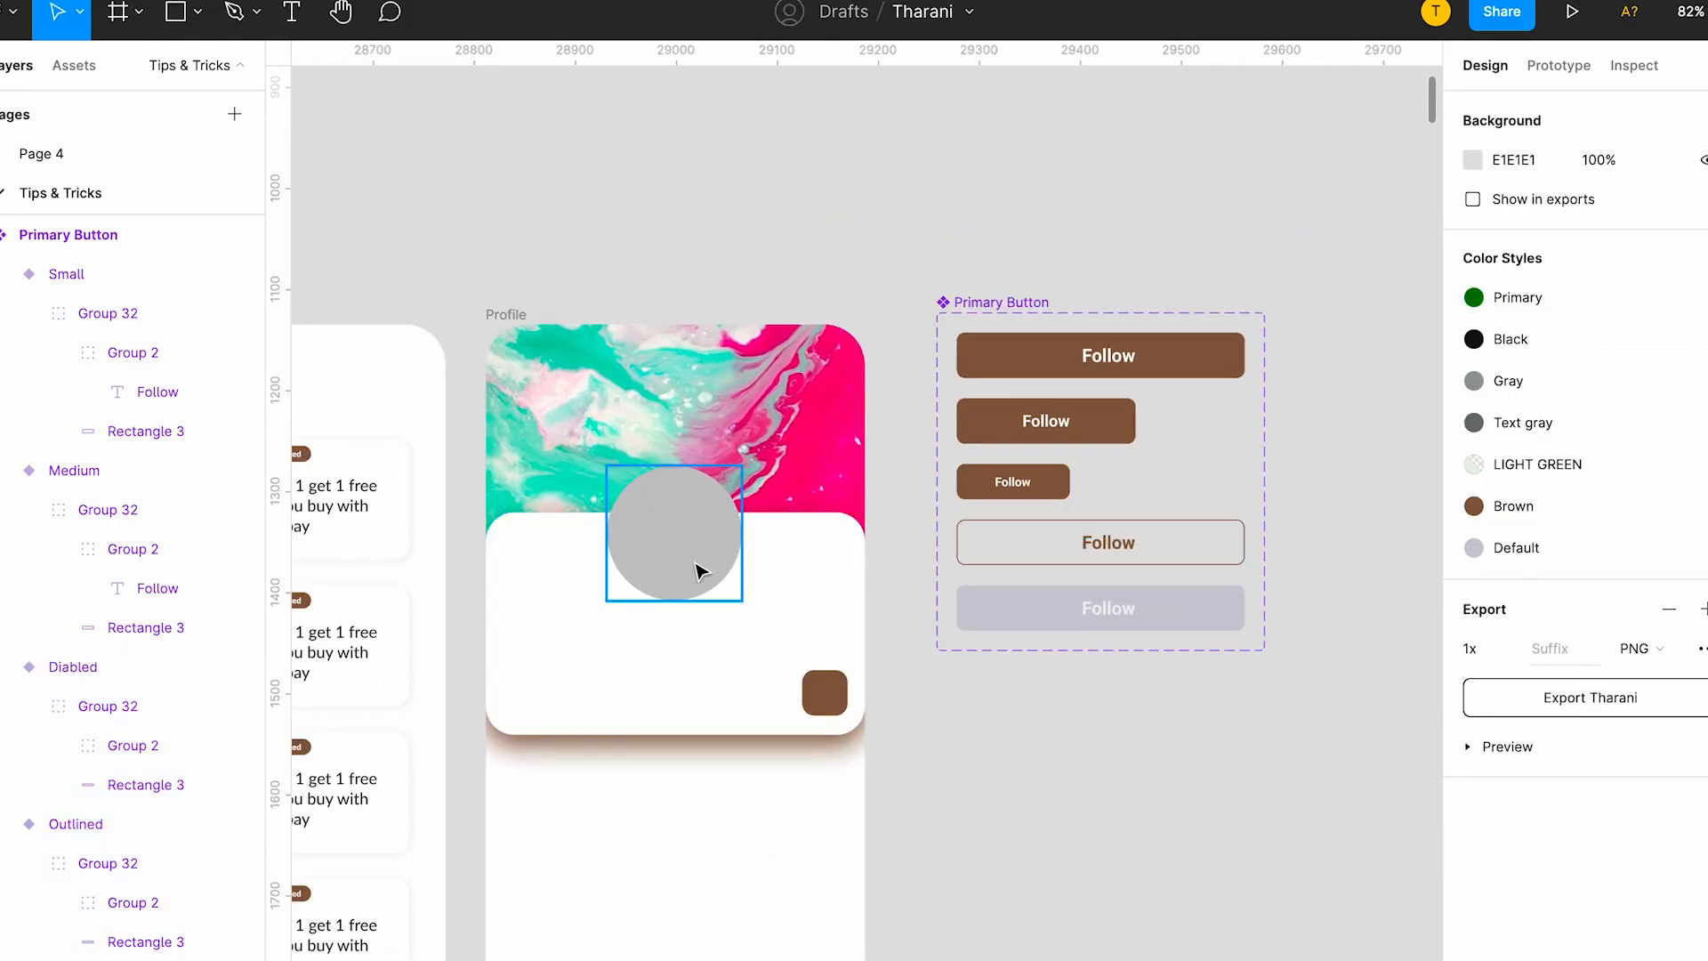
scroll(699, 578, left, 1)
scroll(698, 578, up, 1)
click(590, 705)
scroll(591, 707, up, 3)
scroll(1155, 754, left, 1)
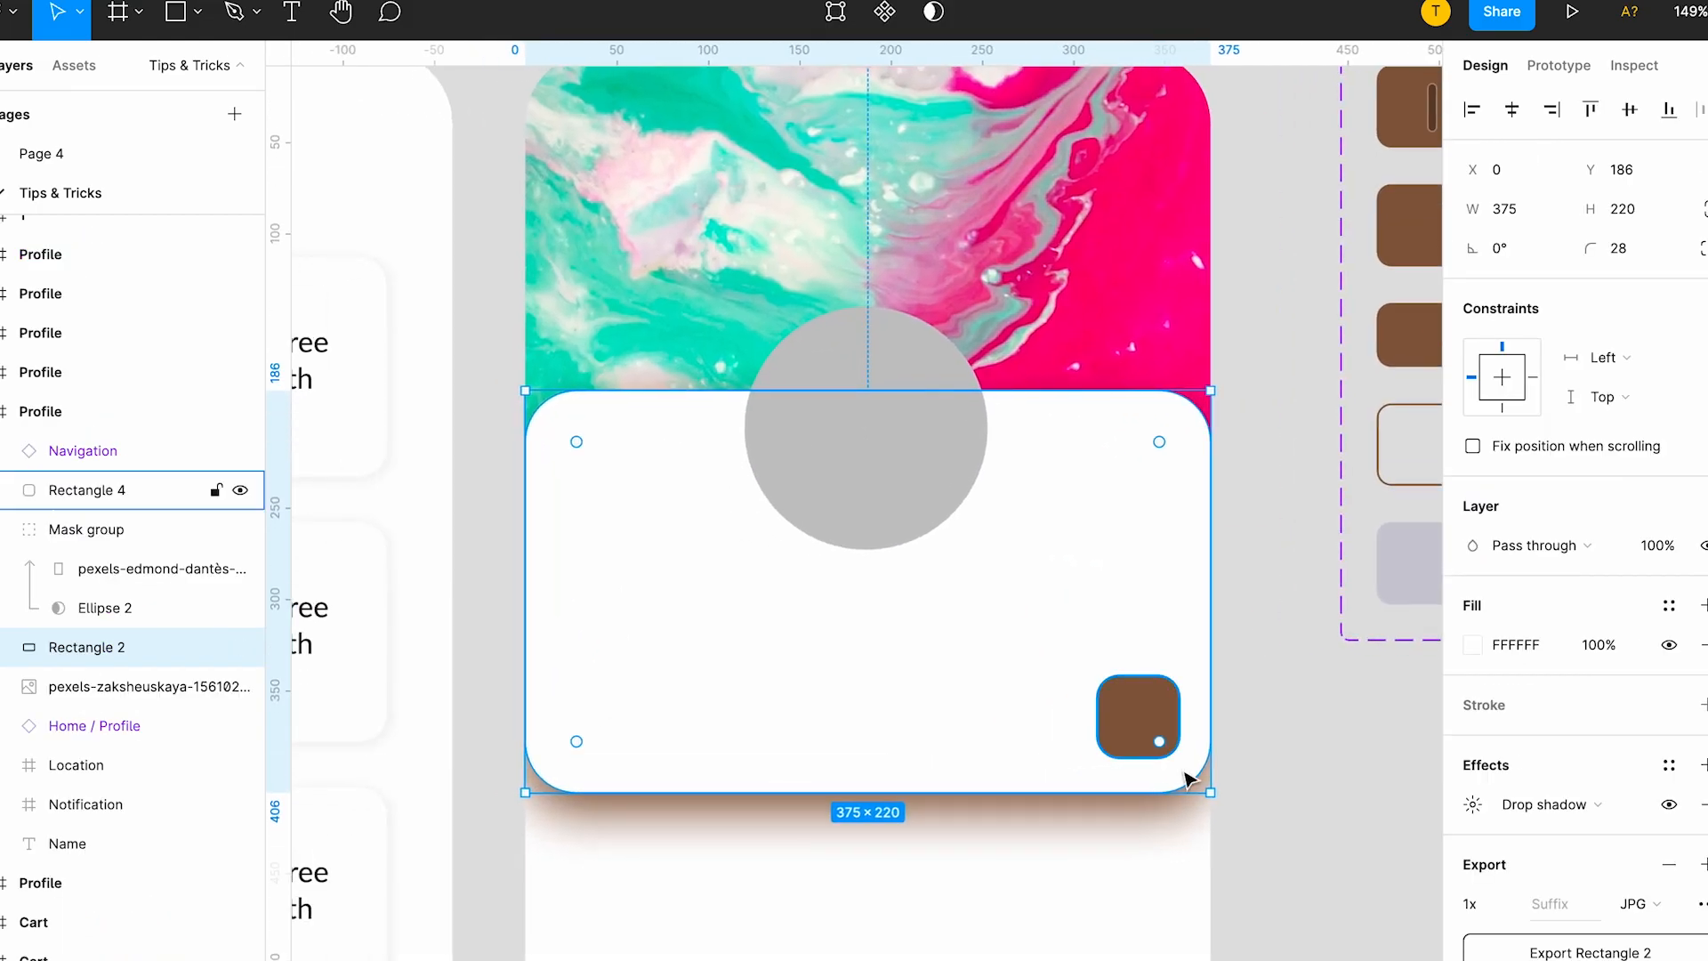
click(66, 63)
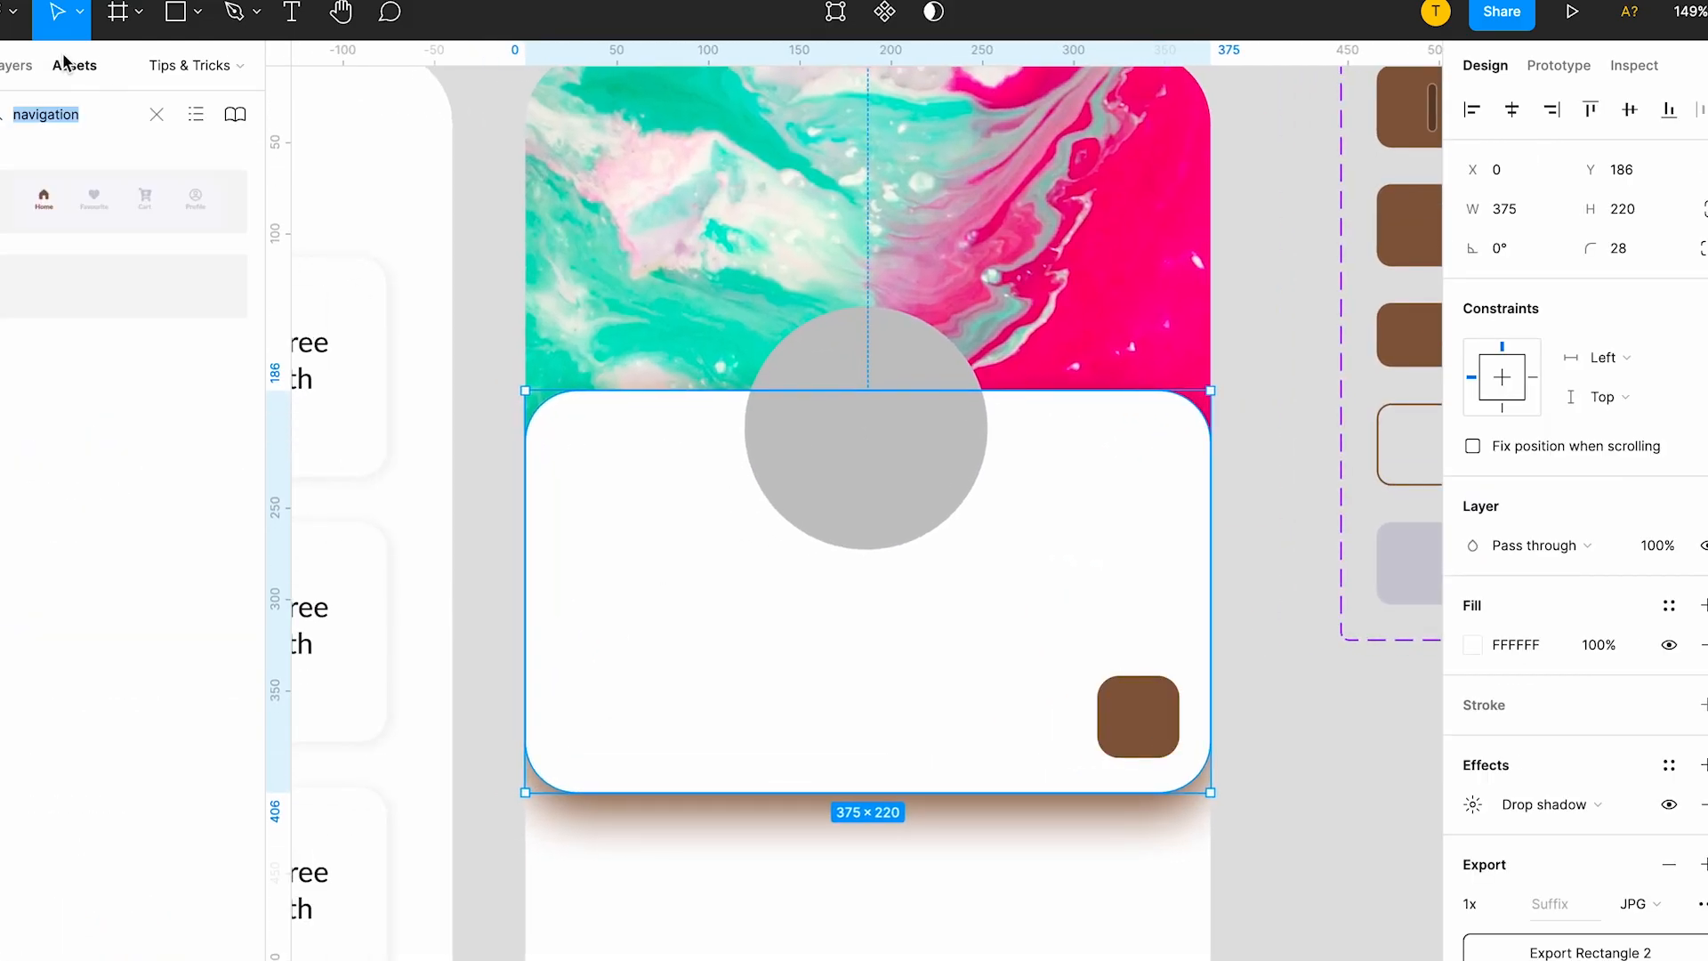
text(primary)
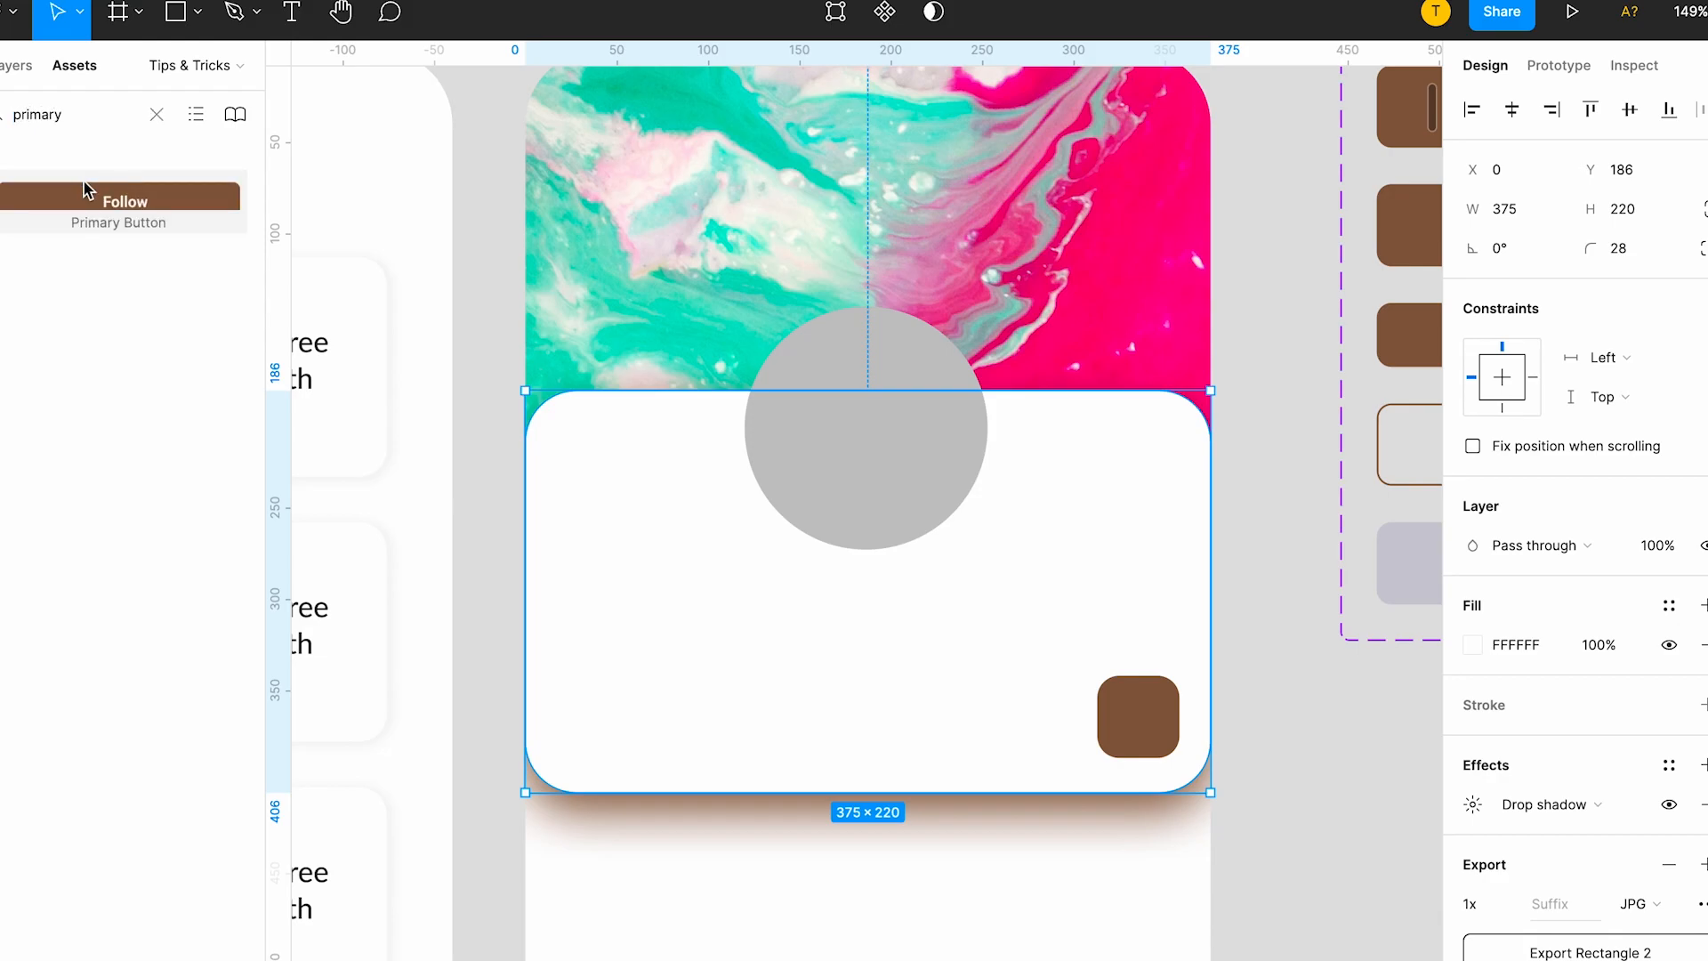
drag(152, 178, 881, 621)
scroll(880, 622, down, 5)
Move the Primary Button component set above the Profile frame, to about X 28812, Y 655.
click(1071, 686)
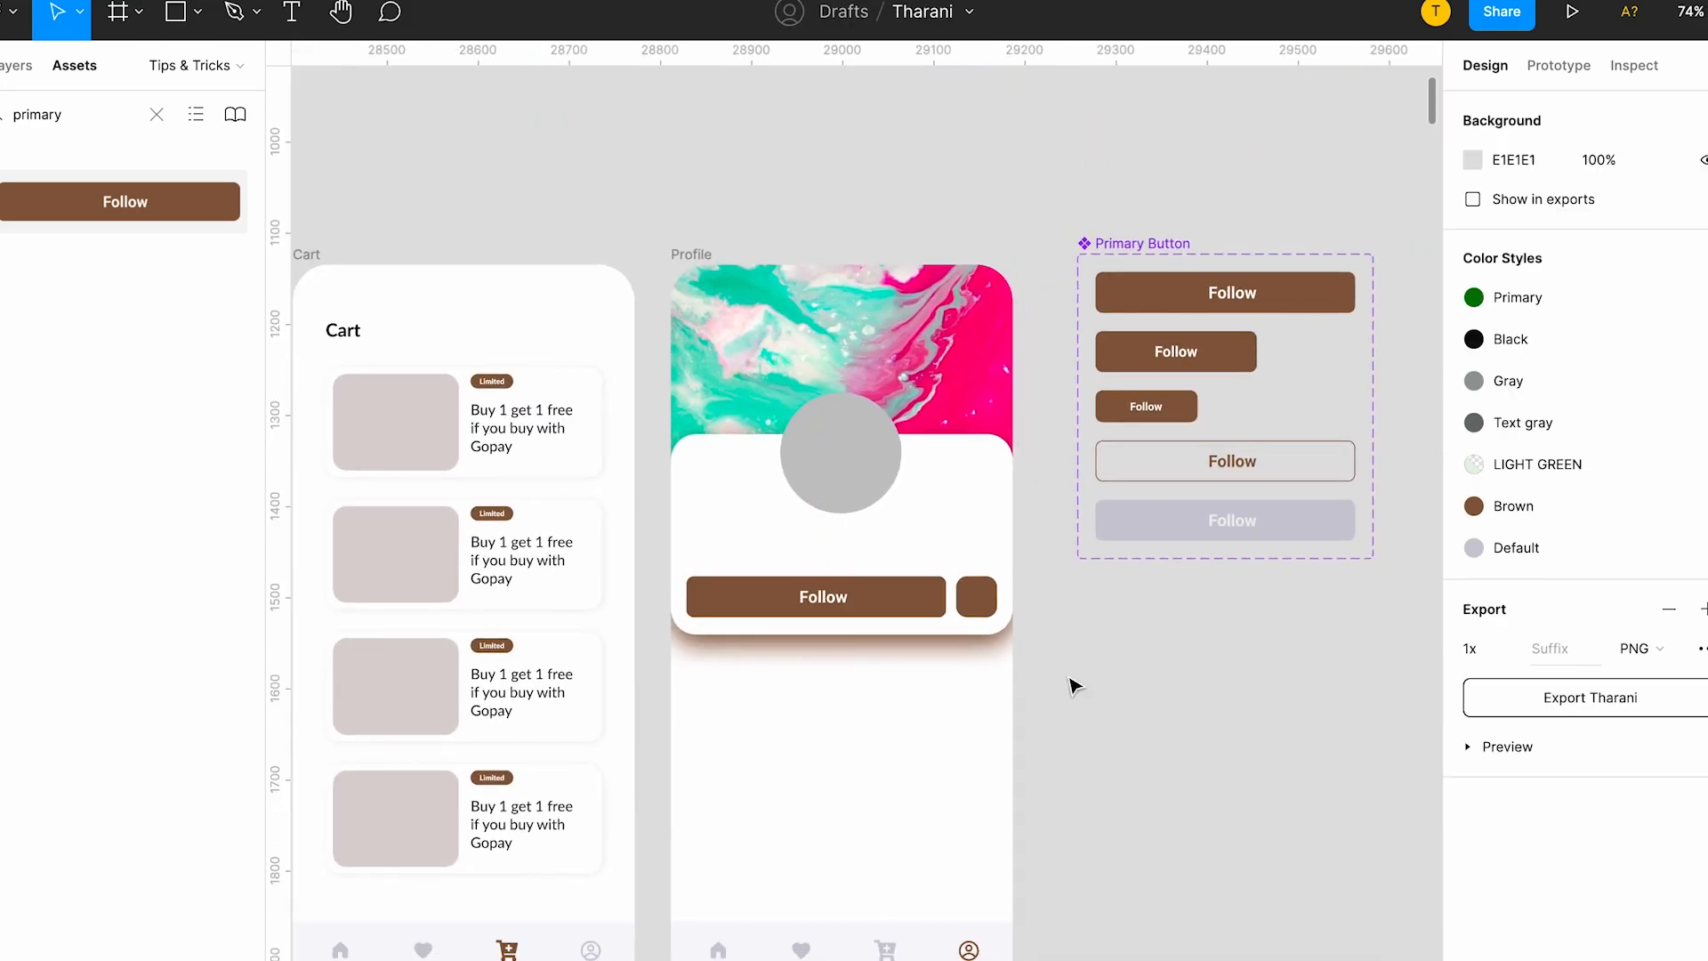
scroll(1157, 396, up, 3)
drag(1170, 434, 763, 217)
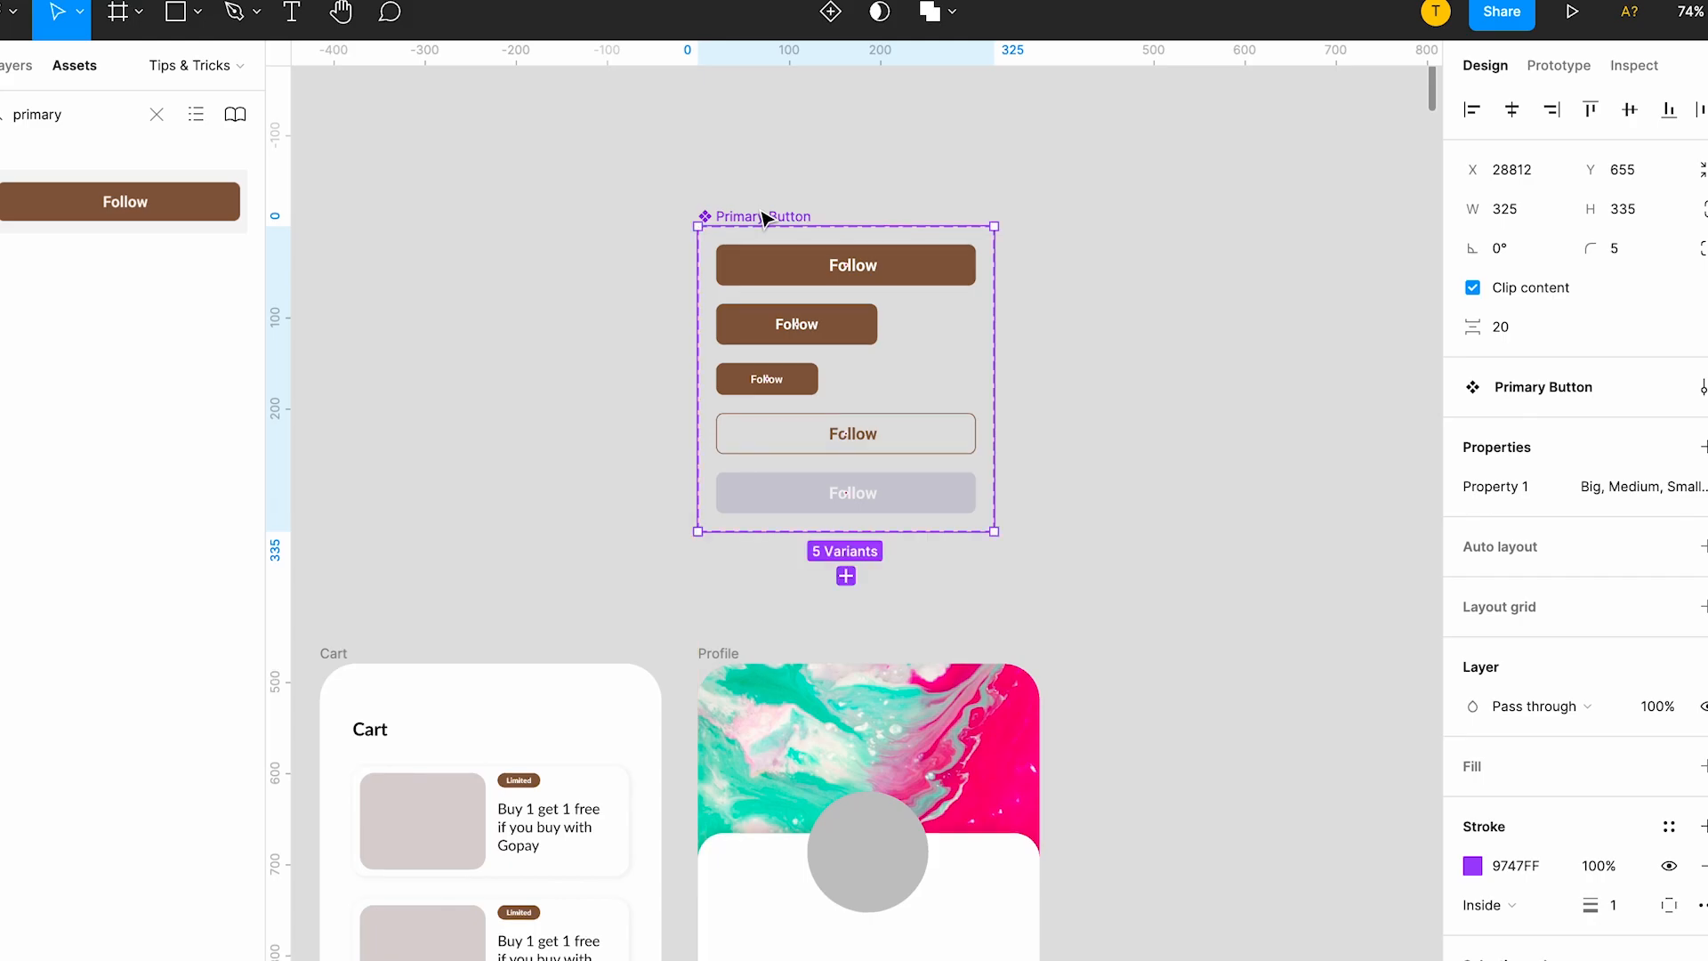
Switch the Profile screen's Follow button instance through the Medium, Small and Outlined variants, ending on Diabled.
scroll(895, 381, down, 5)
click(857, 465)
scroll(857, 455, up, 2)
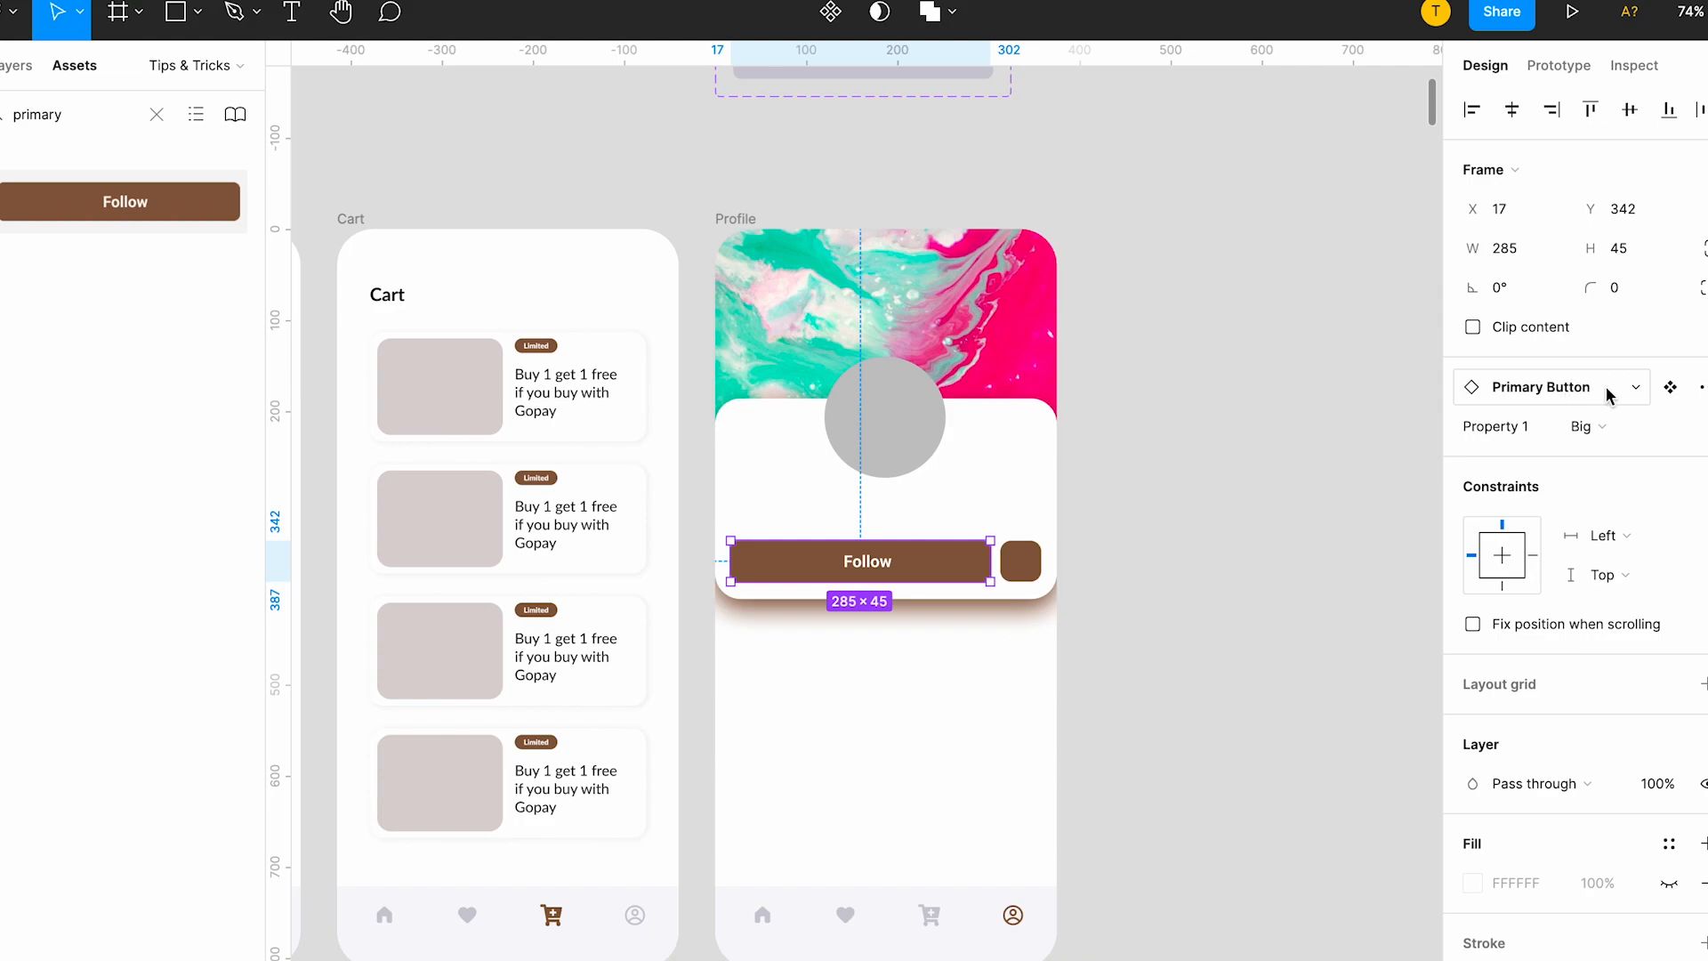
click(1582, 426)
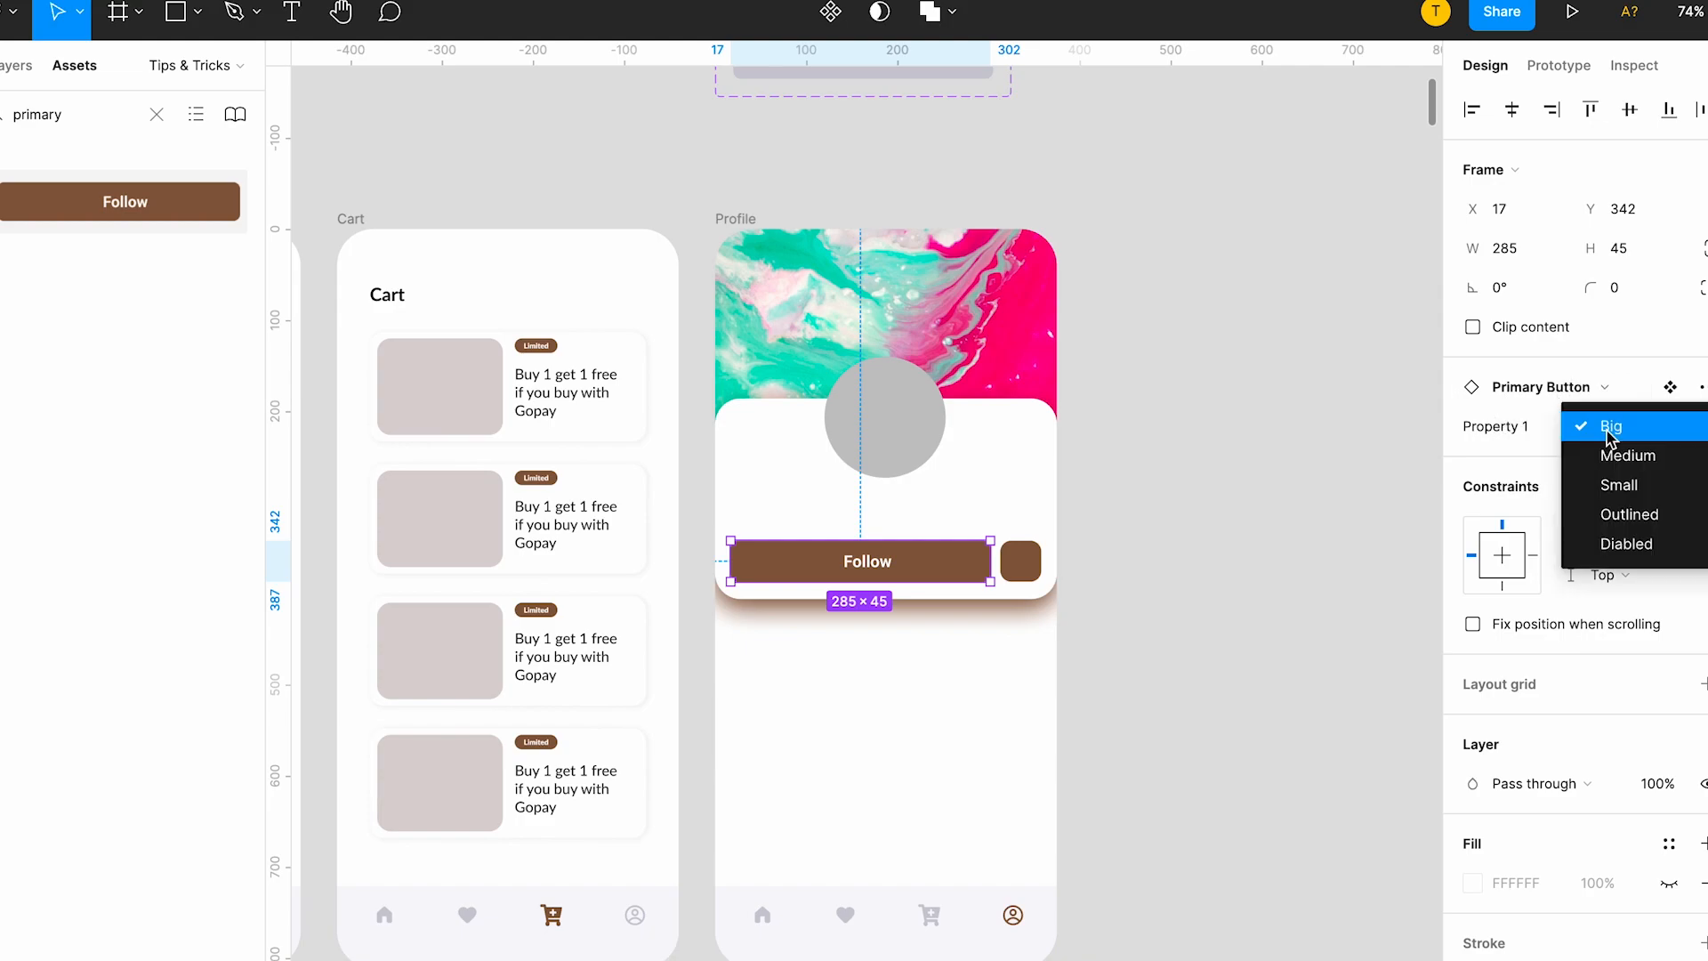
click(1630, 456)
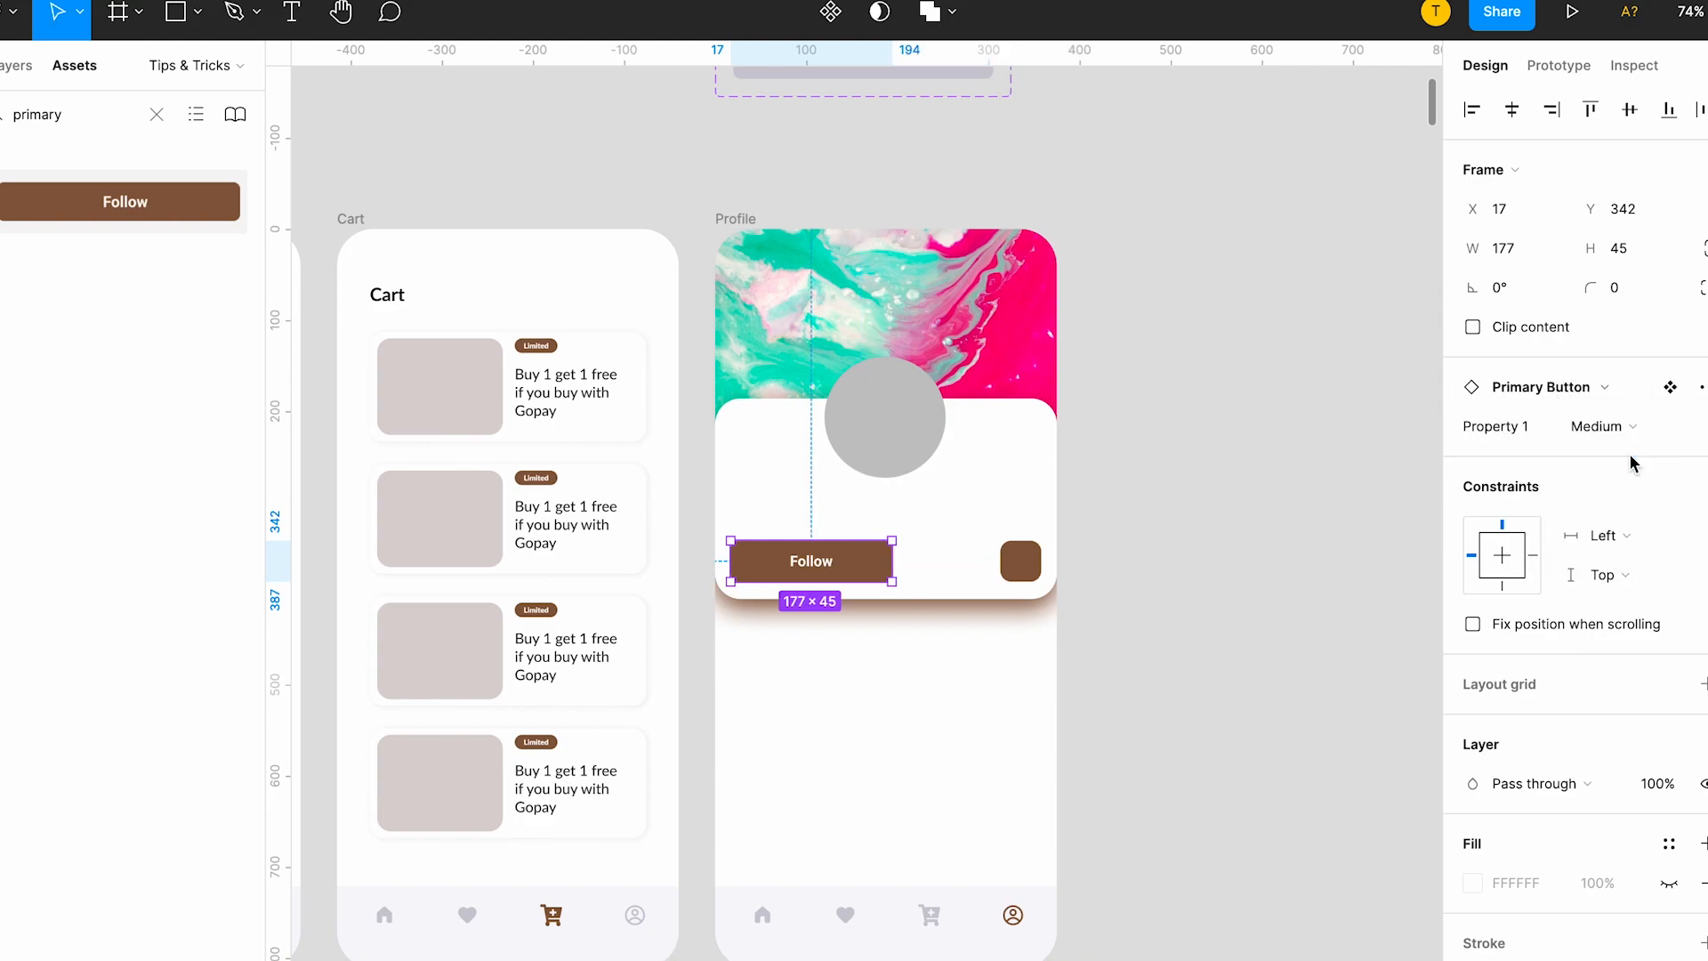
click(1628, 426)
click(1628, 455)
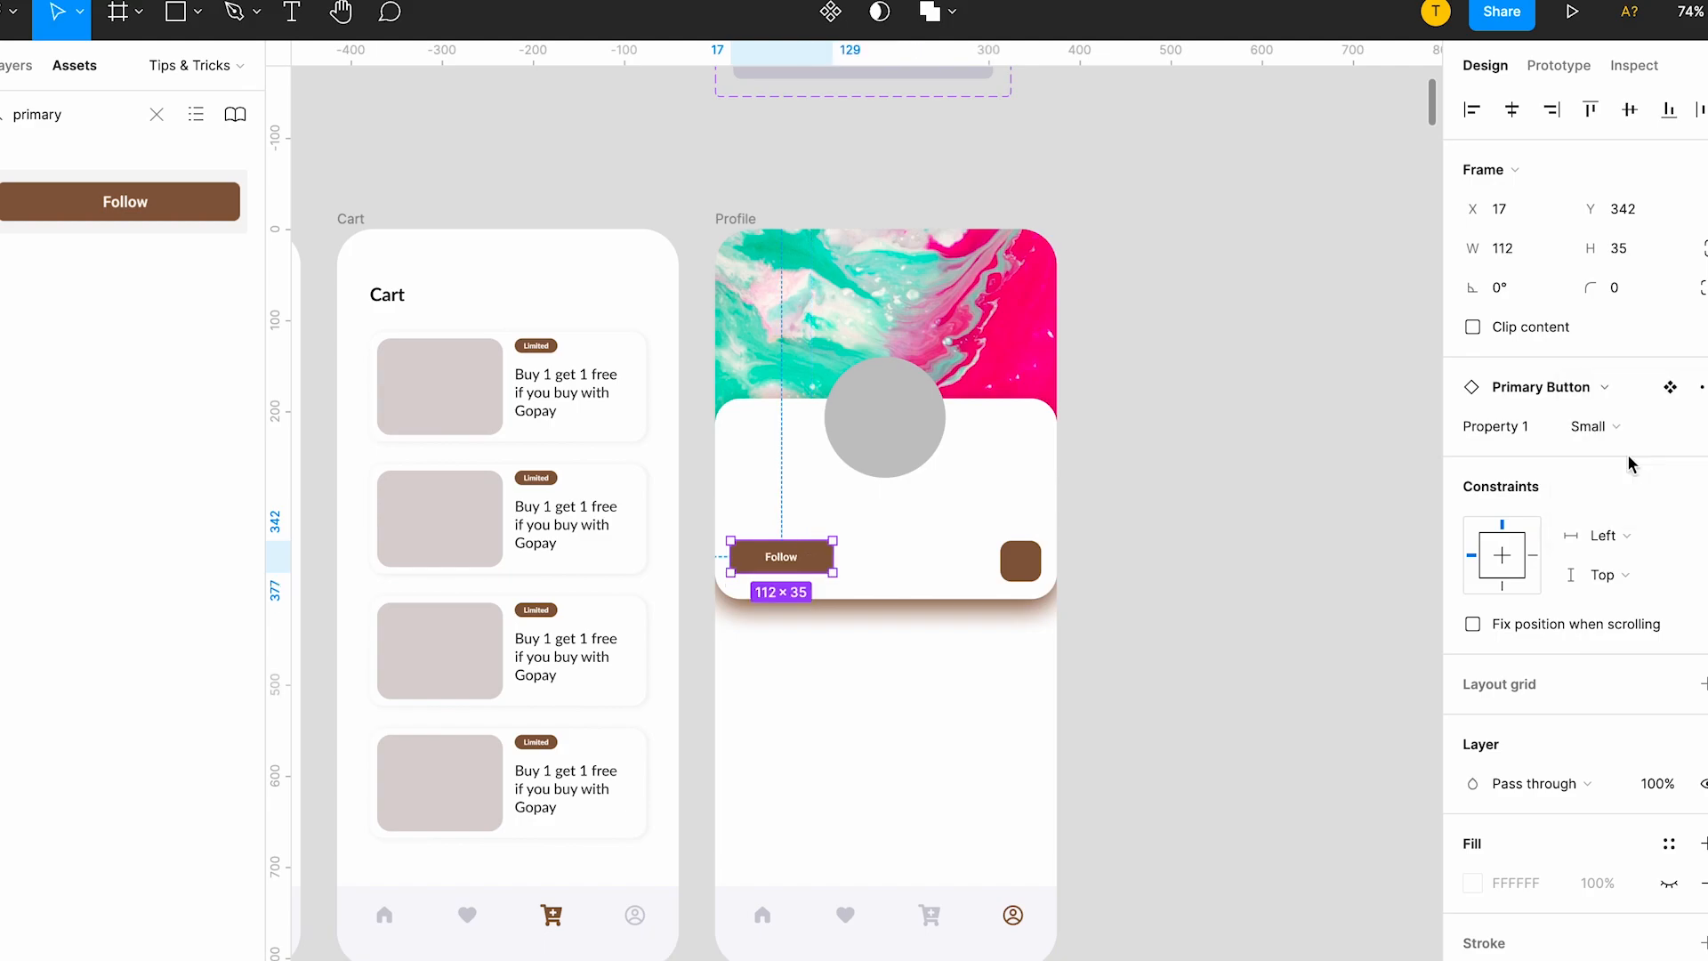
click(1630, 428)
click(1630, 461)
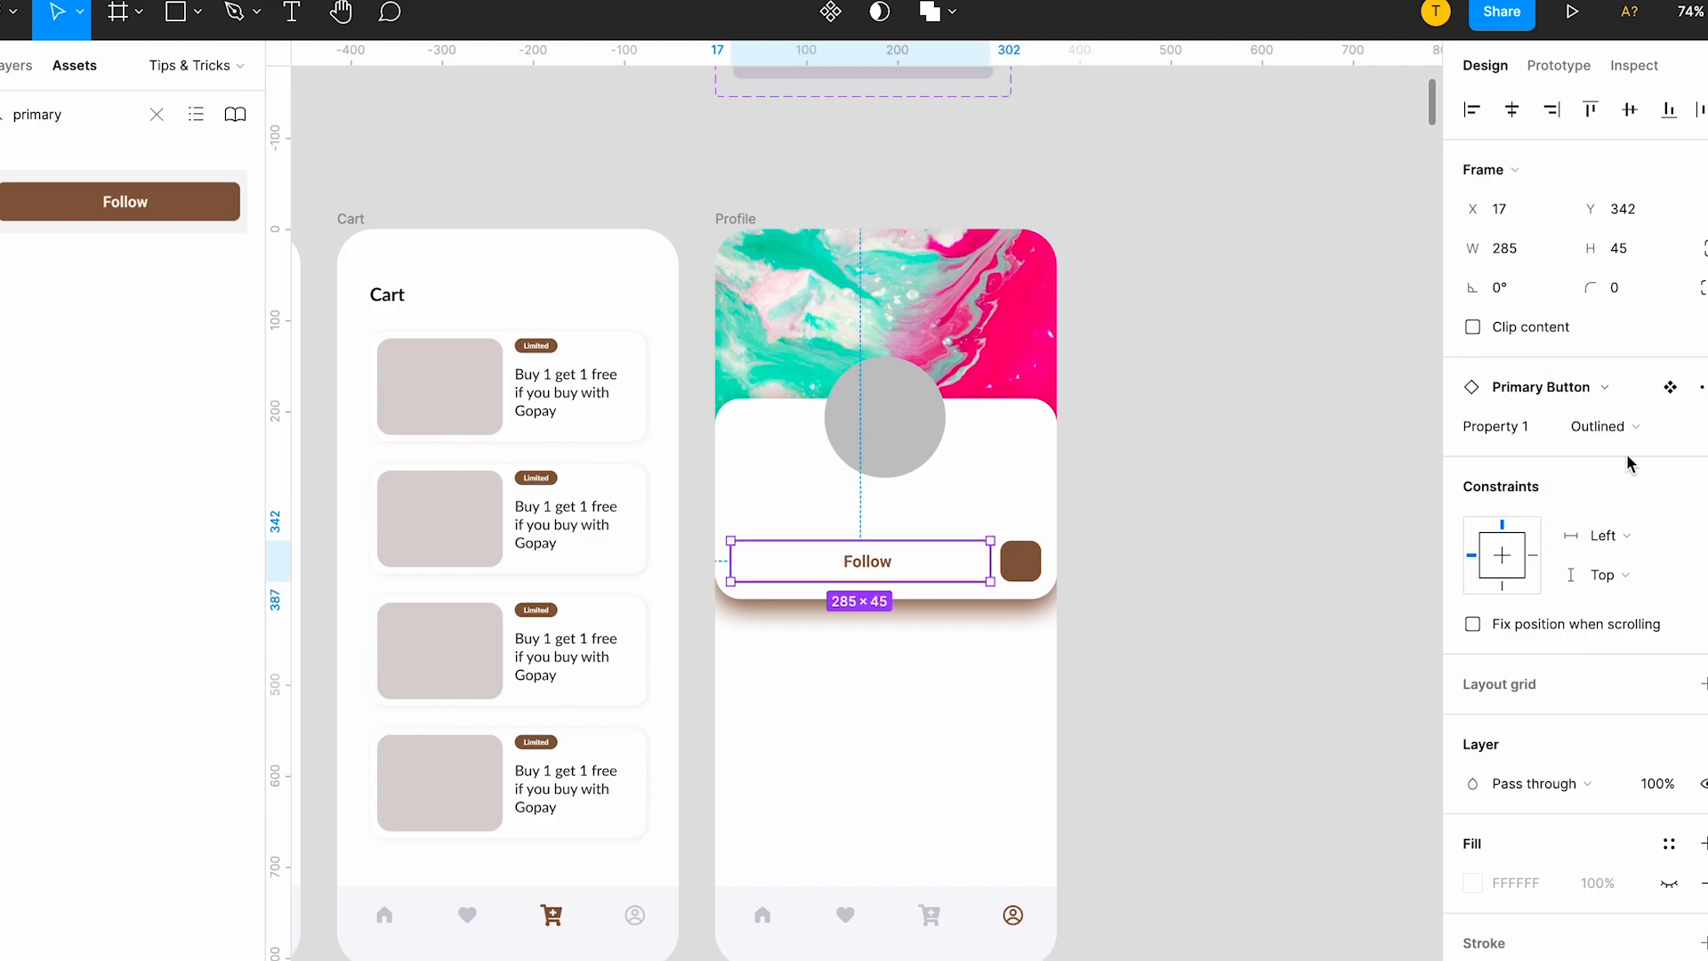
click(1627, 426)
click(1614, 456)
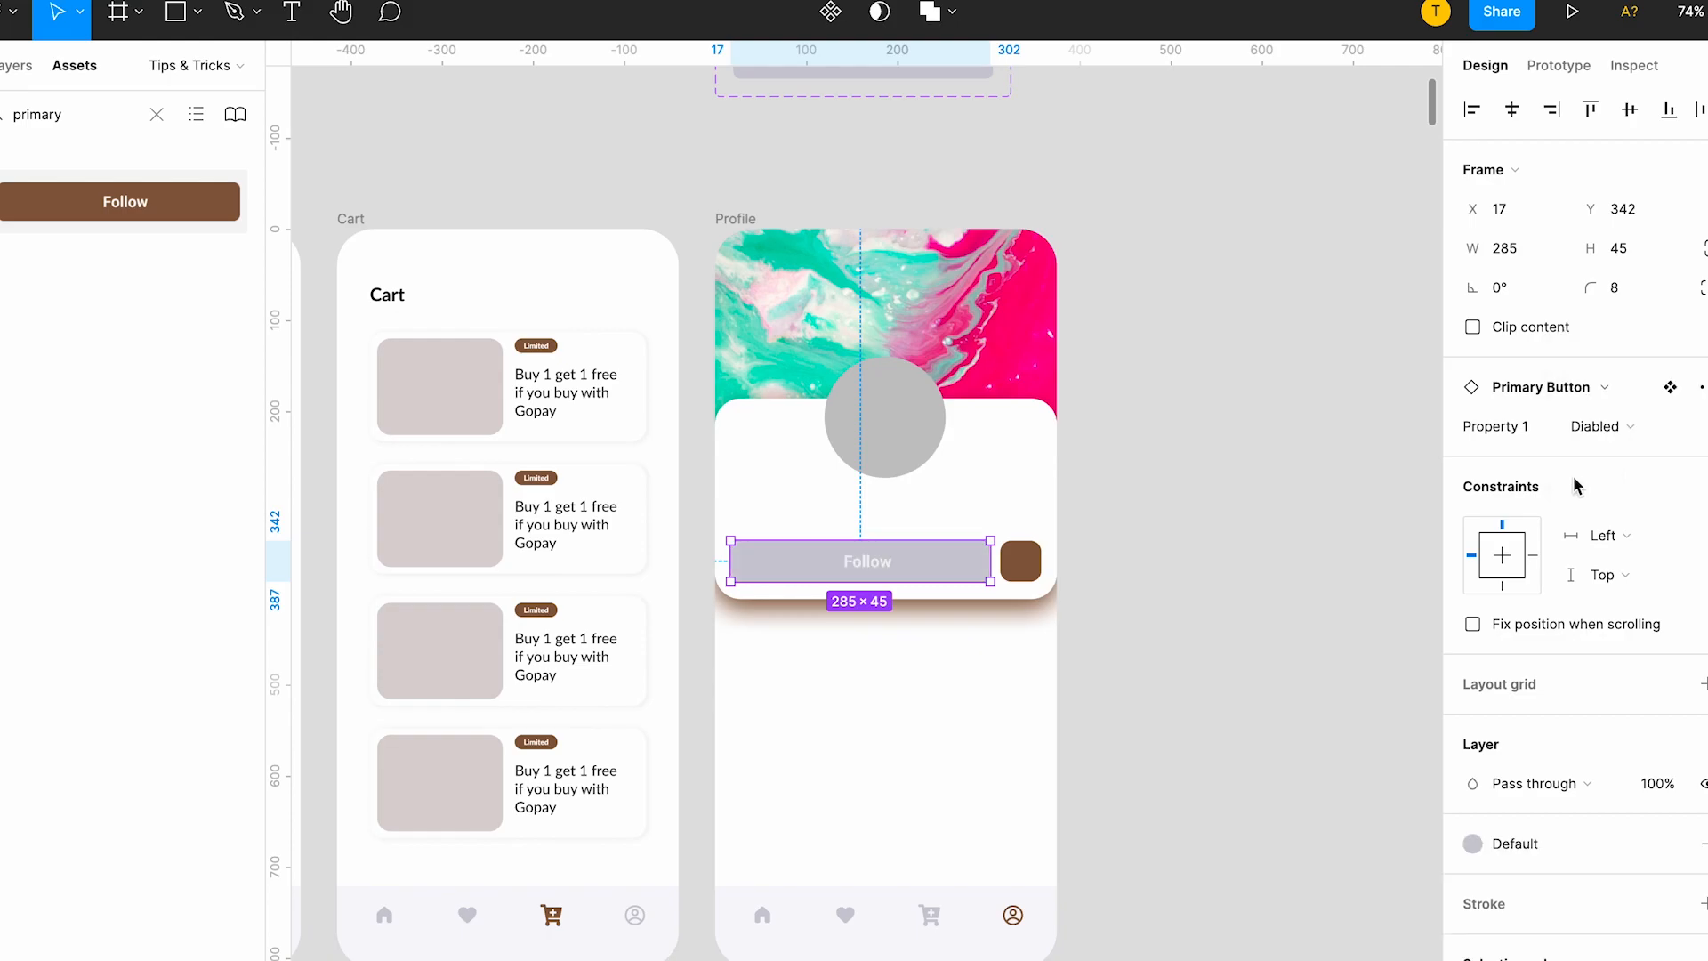
click(1365, 586)
Look over the Navigation and Primary Button component sets and the app screens that use them.
scroll(1047, 534, down, 3)
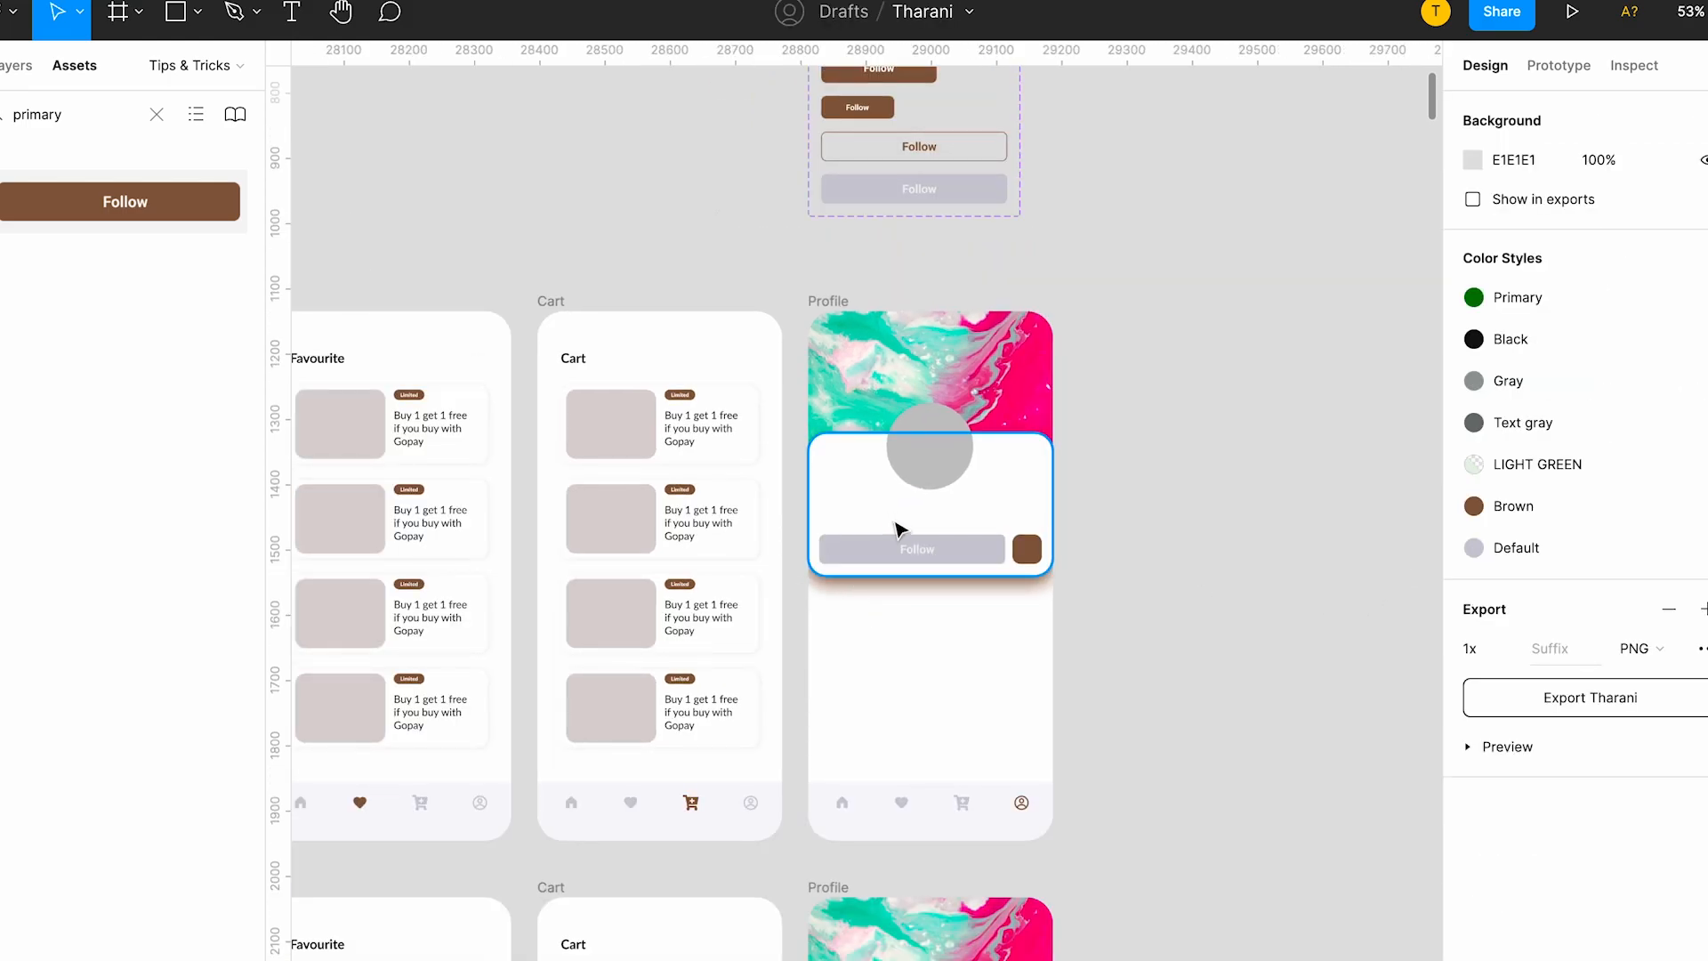
scroll(896, 526, down, 3)
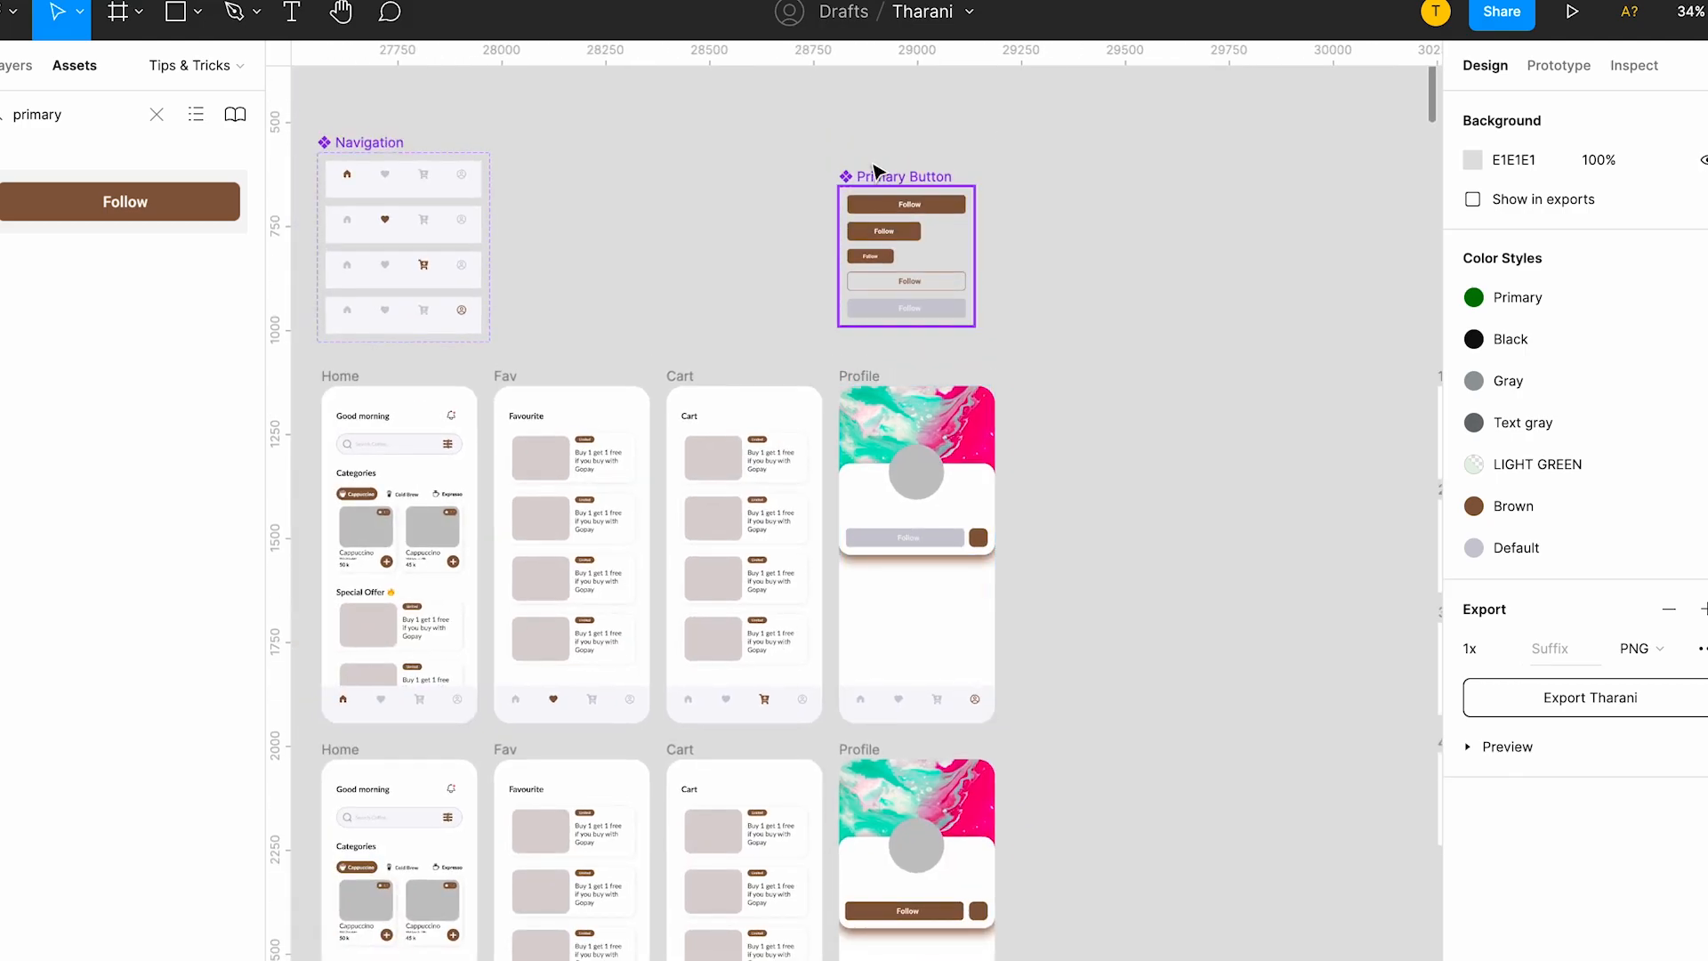
scroll(506, 453, left, 2)
scroll(506, 454, down, 1)
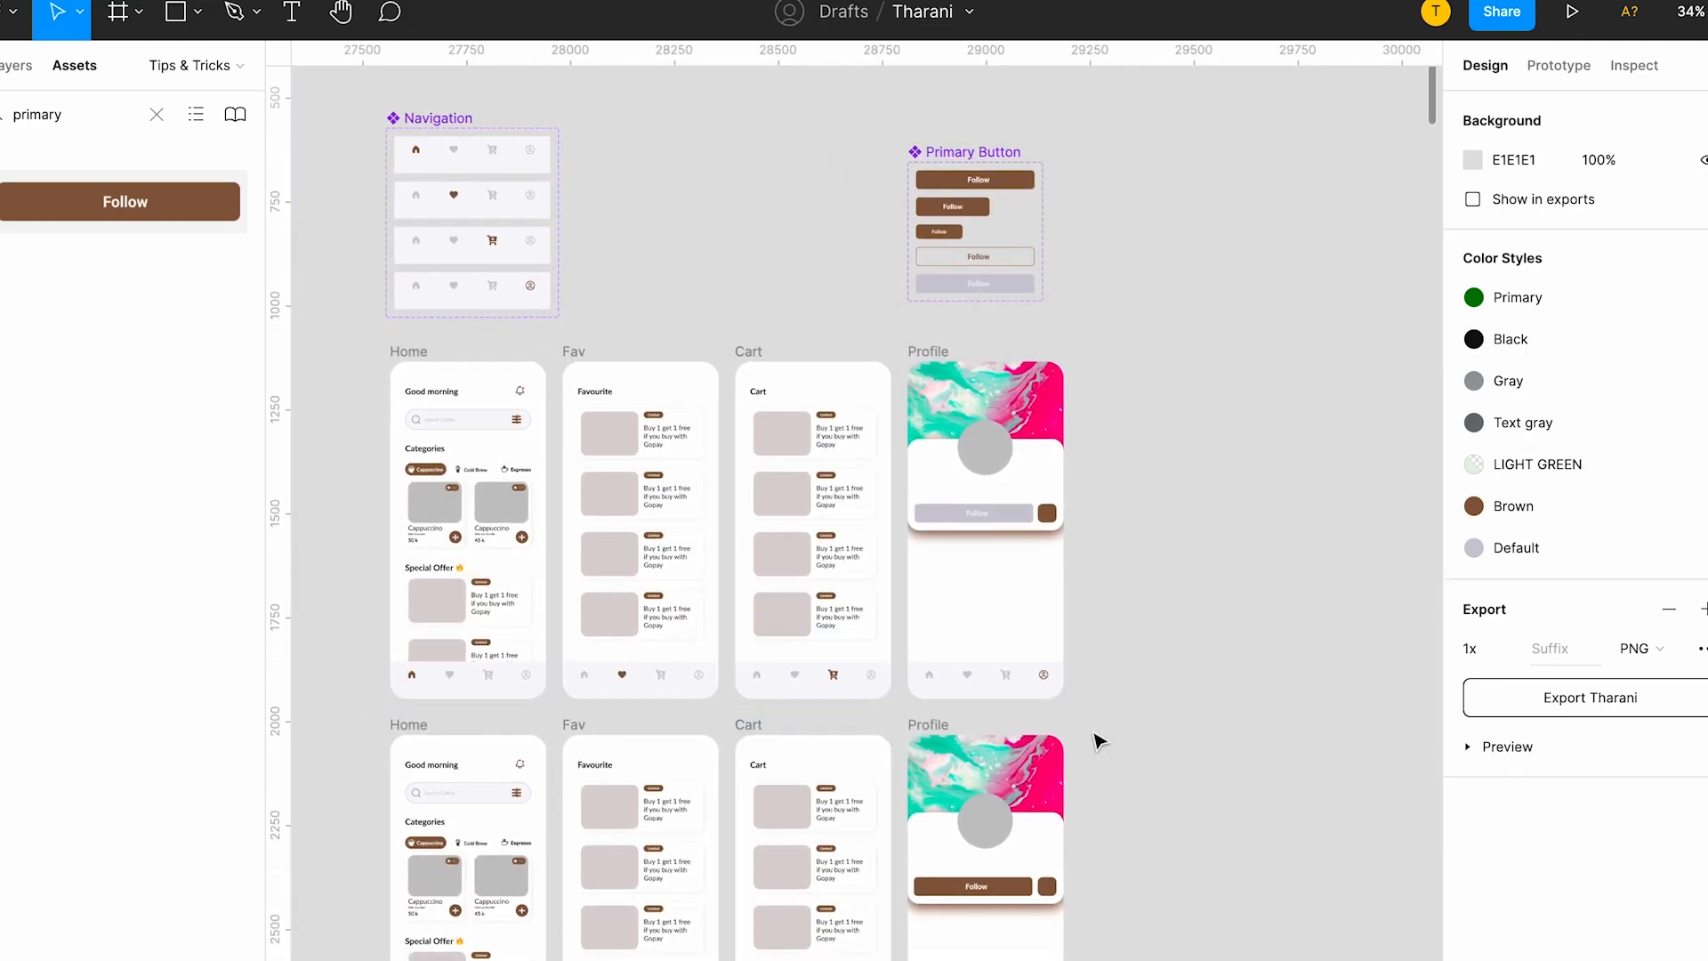
scroll(839, 540, down, 1)
scroll(838, 540, down, 2)
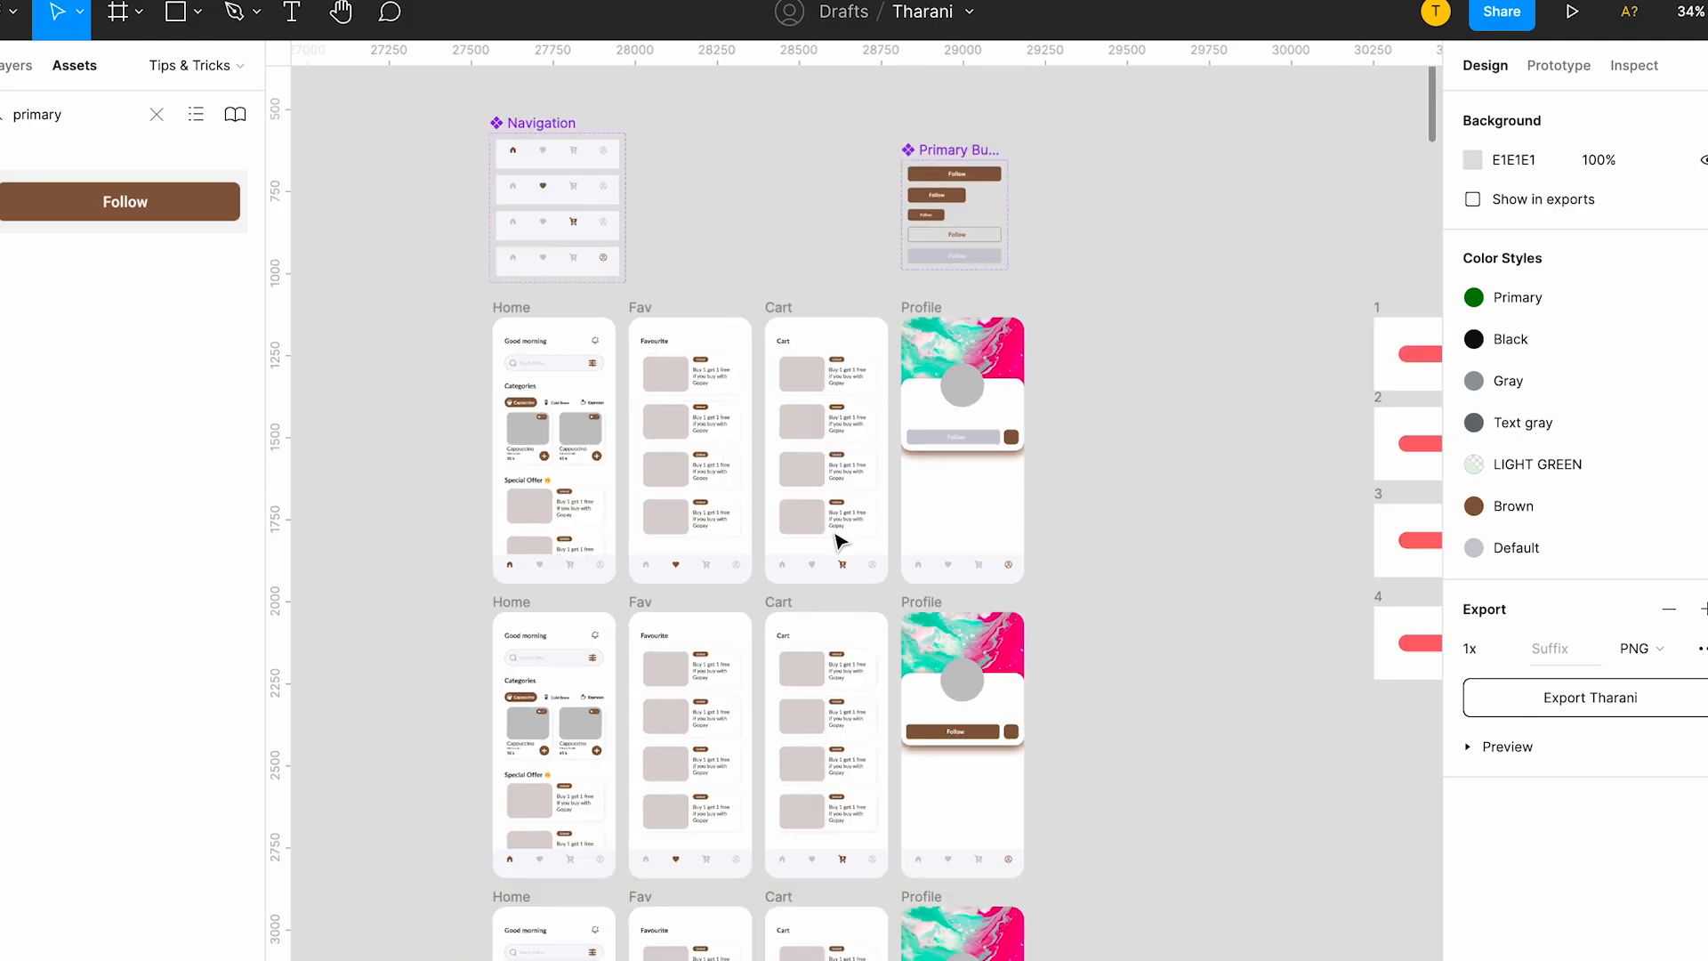
scroll(839, 541, right, 3)
scroll(839, 541, left, 5)
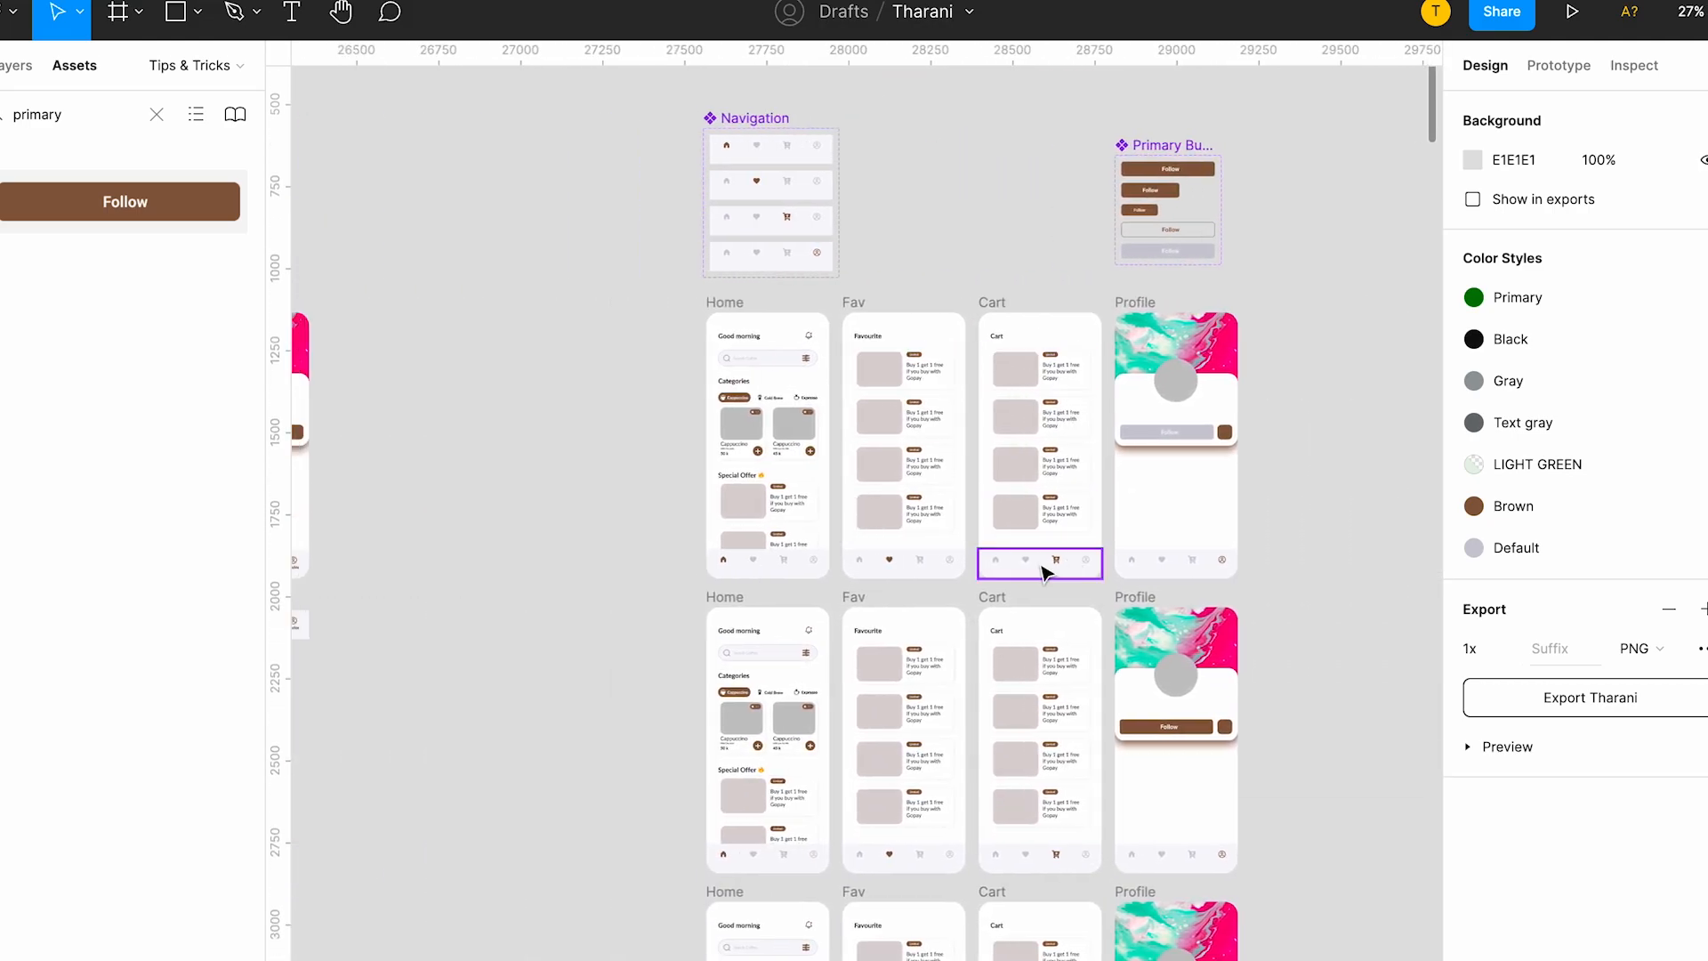
scroll(1037, 560, right, 1)
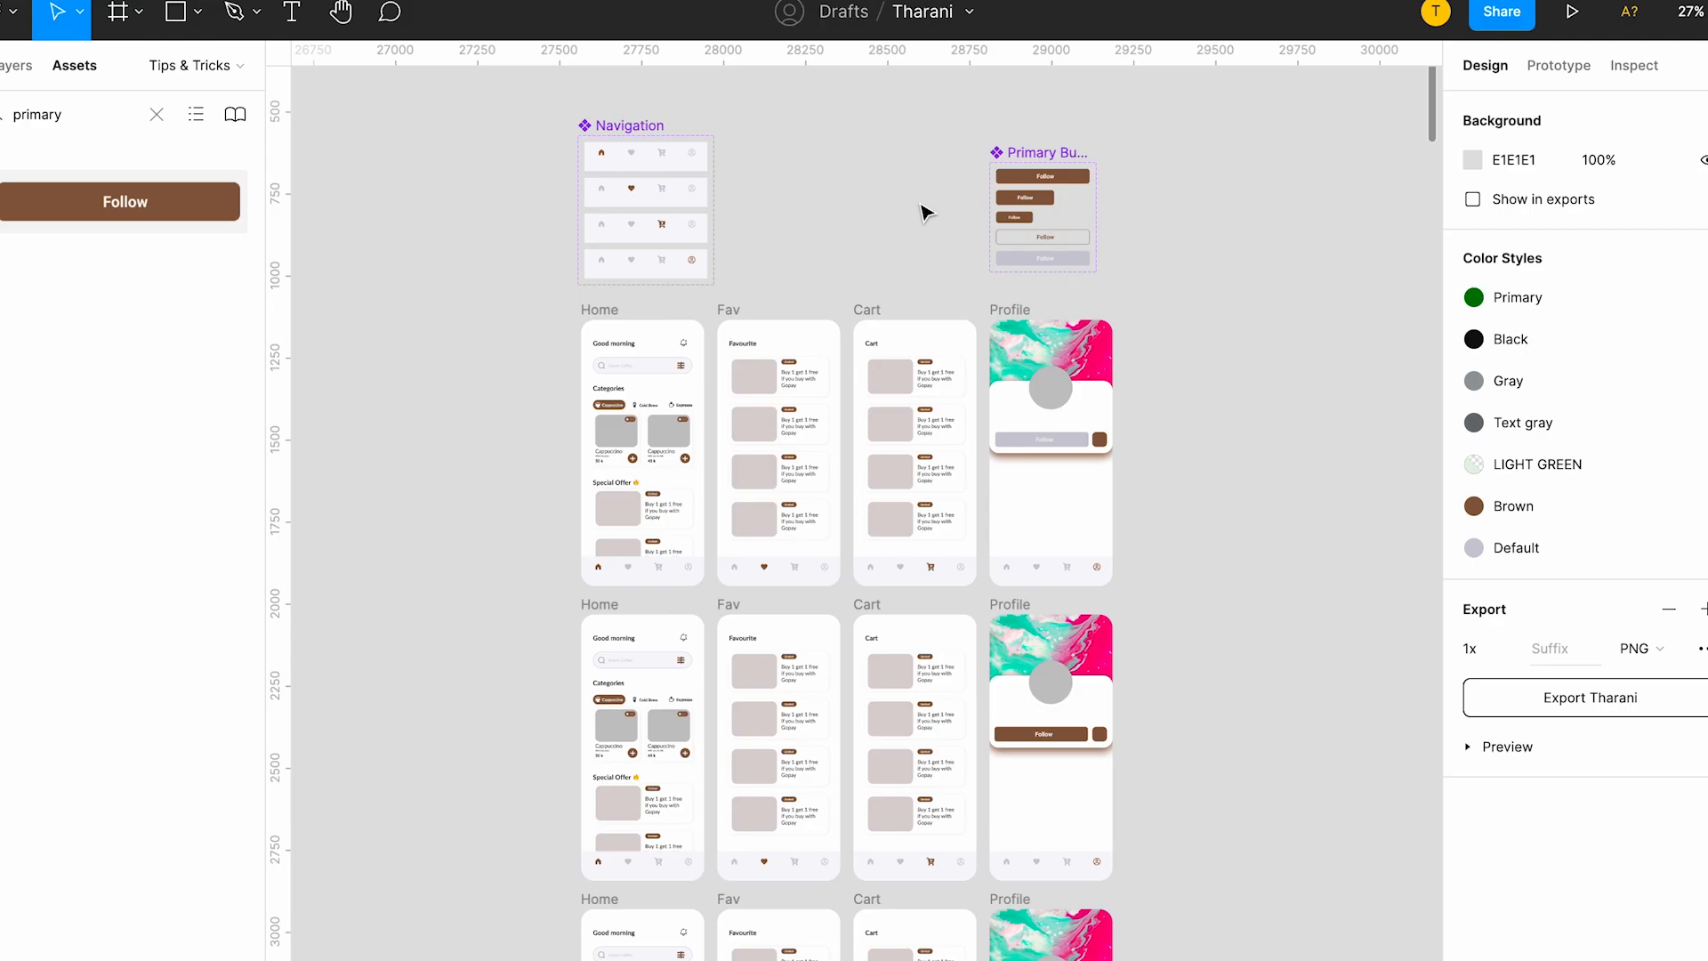
scroll(925, 212, right, 15)
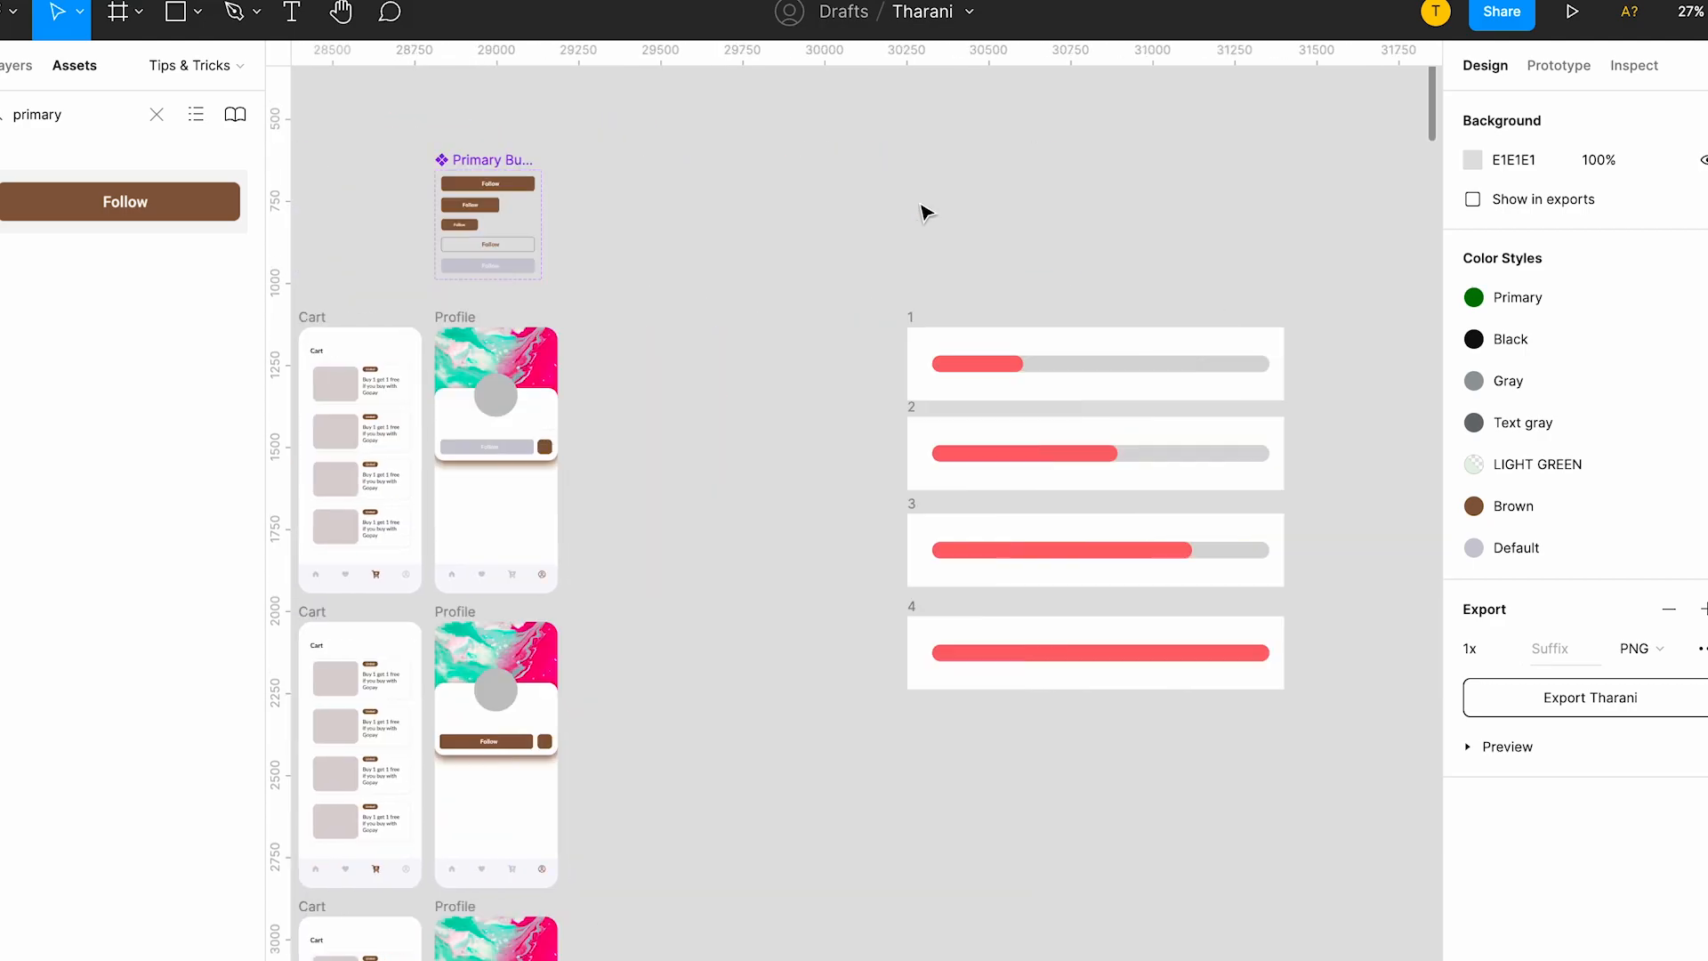
Examine progress bar frame 1, with its gray track and the red bar layered on top of it.
scroll(533, 309, up, 5)
scroll(530, 300, left, 3)
click(533, 301)
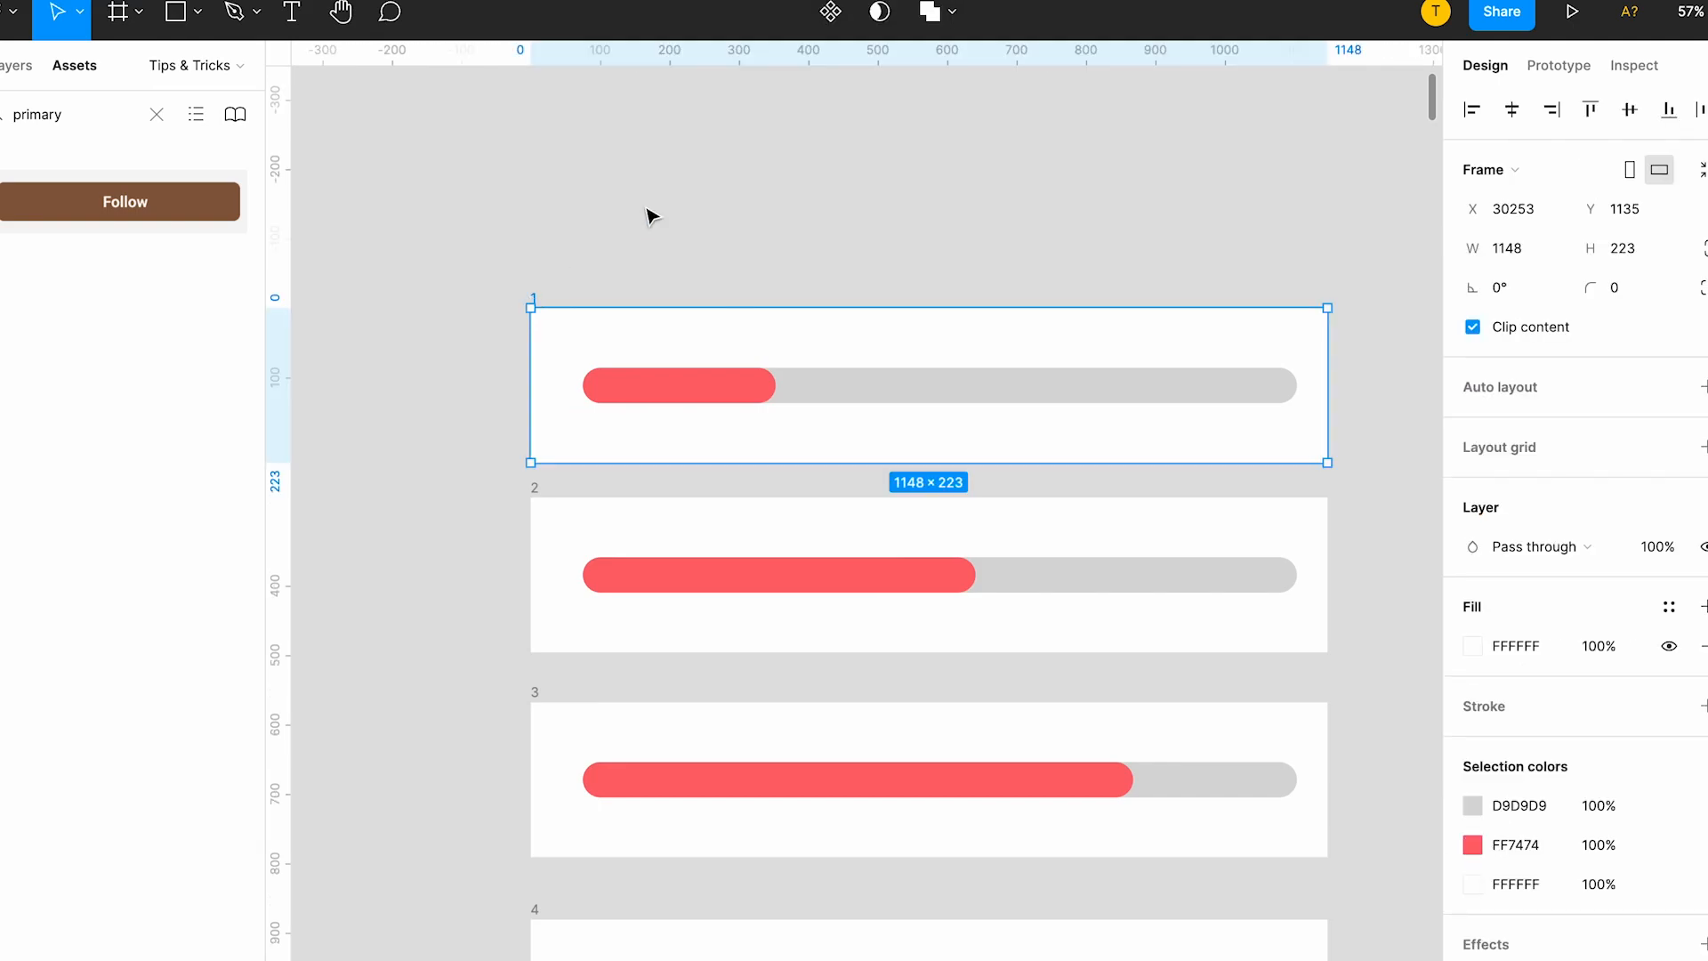
scroll(652, 216, up, 5)
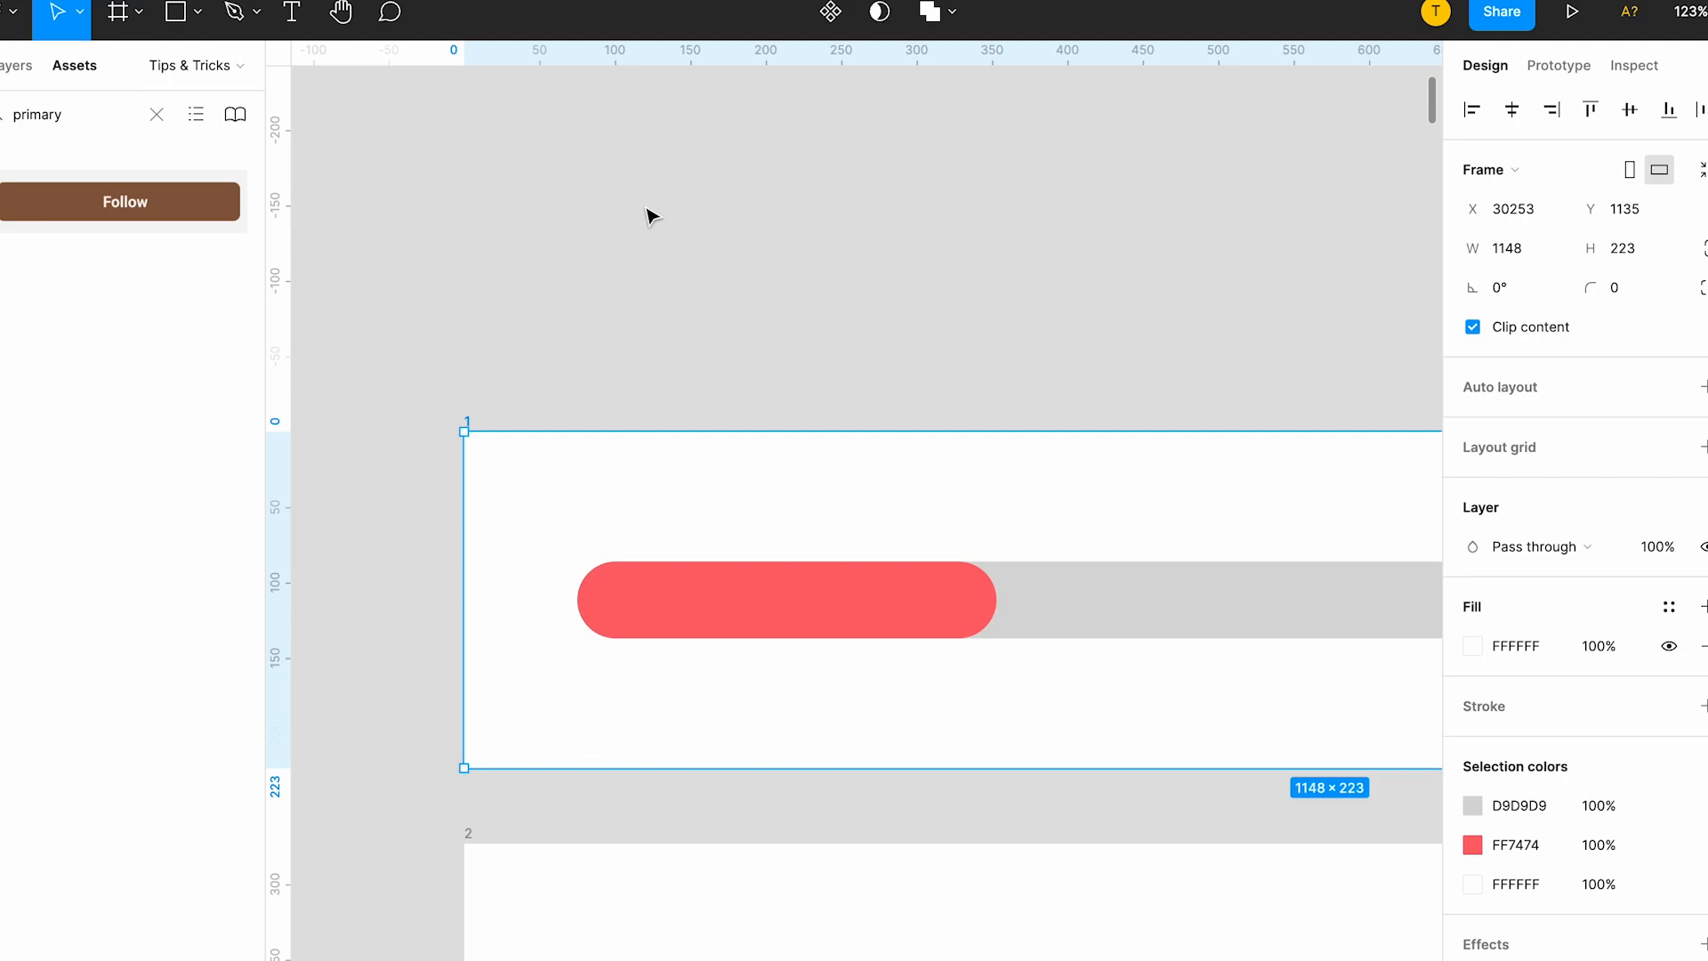
scroll(1003, 488, down, 3)
click(1041, 472)
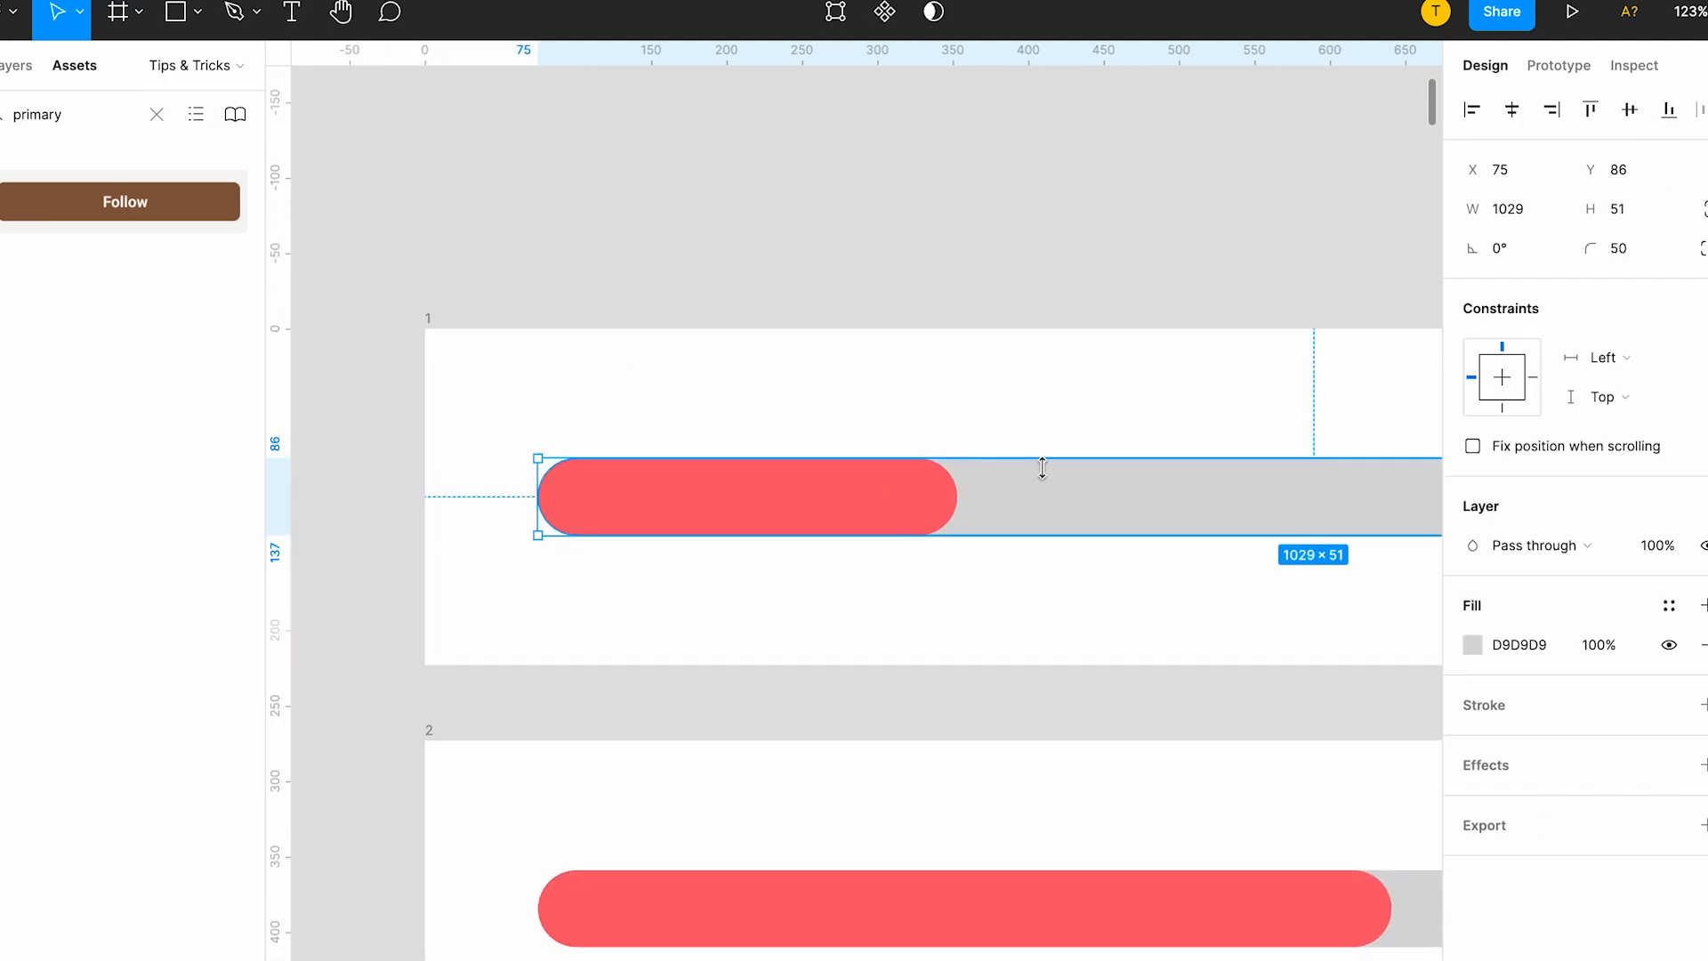
scroll(1212, 411, right, 2)
scroll(1232, 450, down, 5)
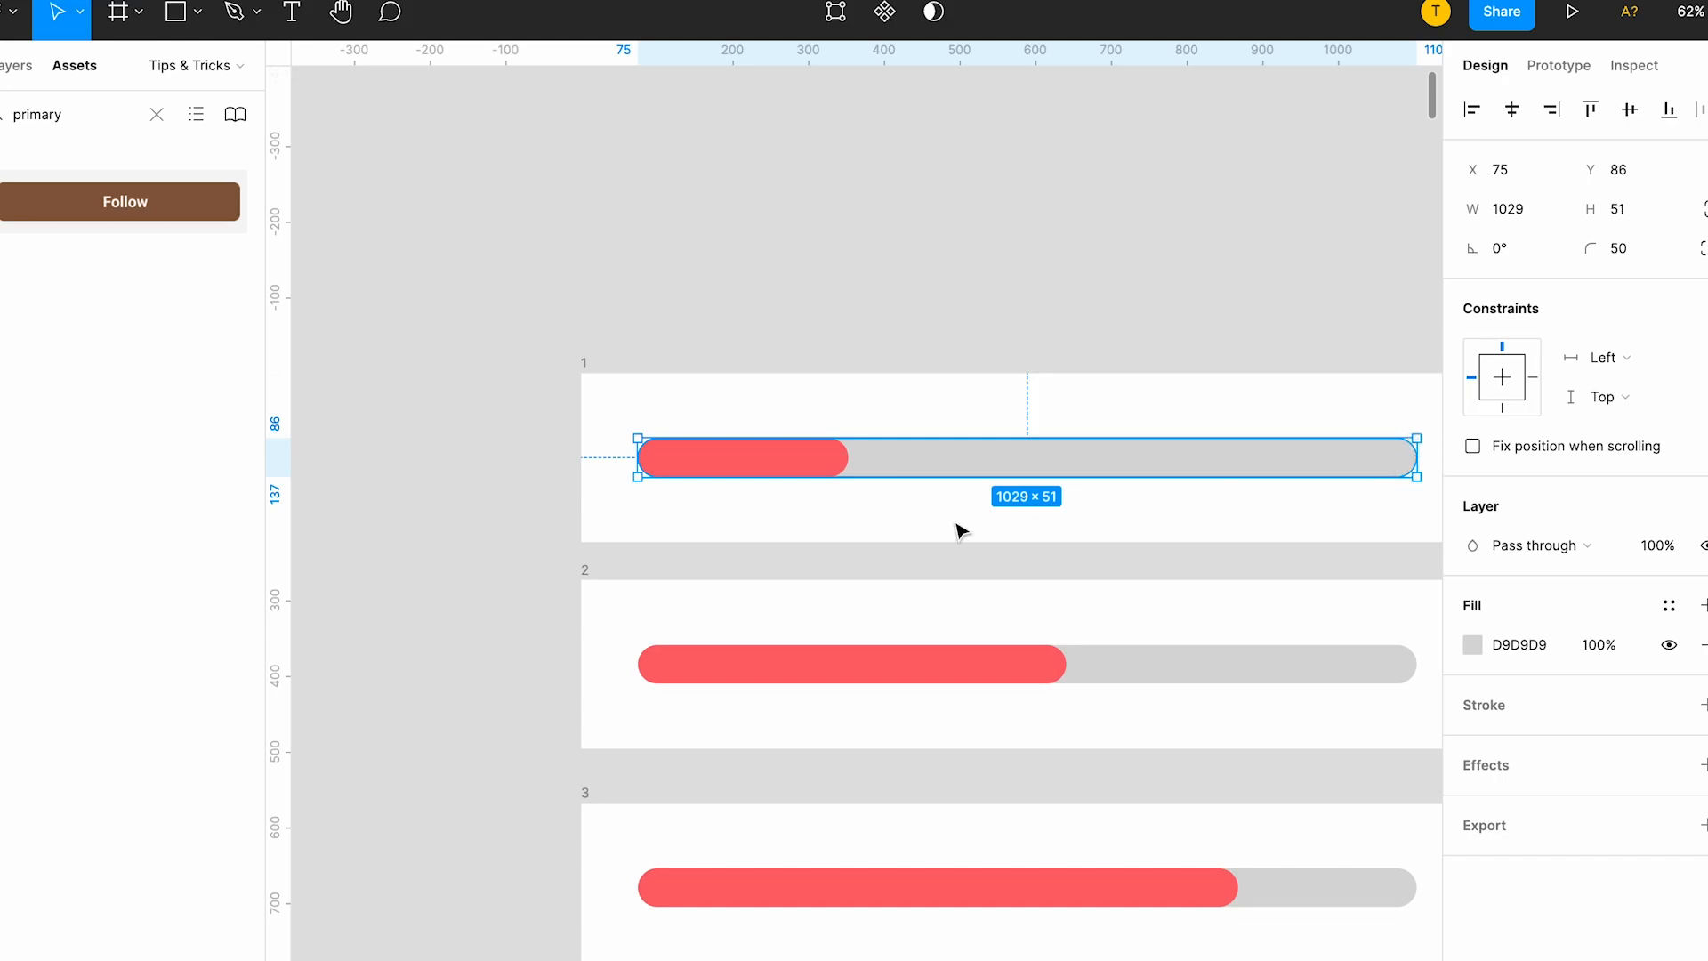
click(827, 463)
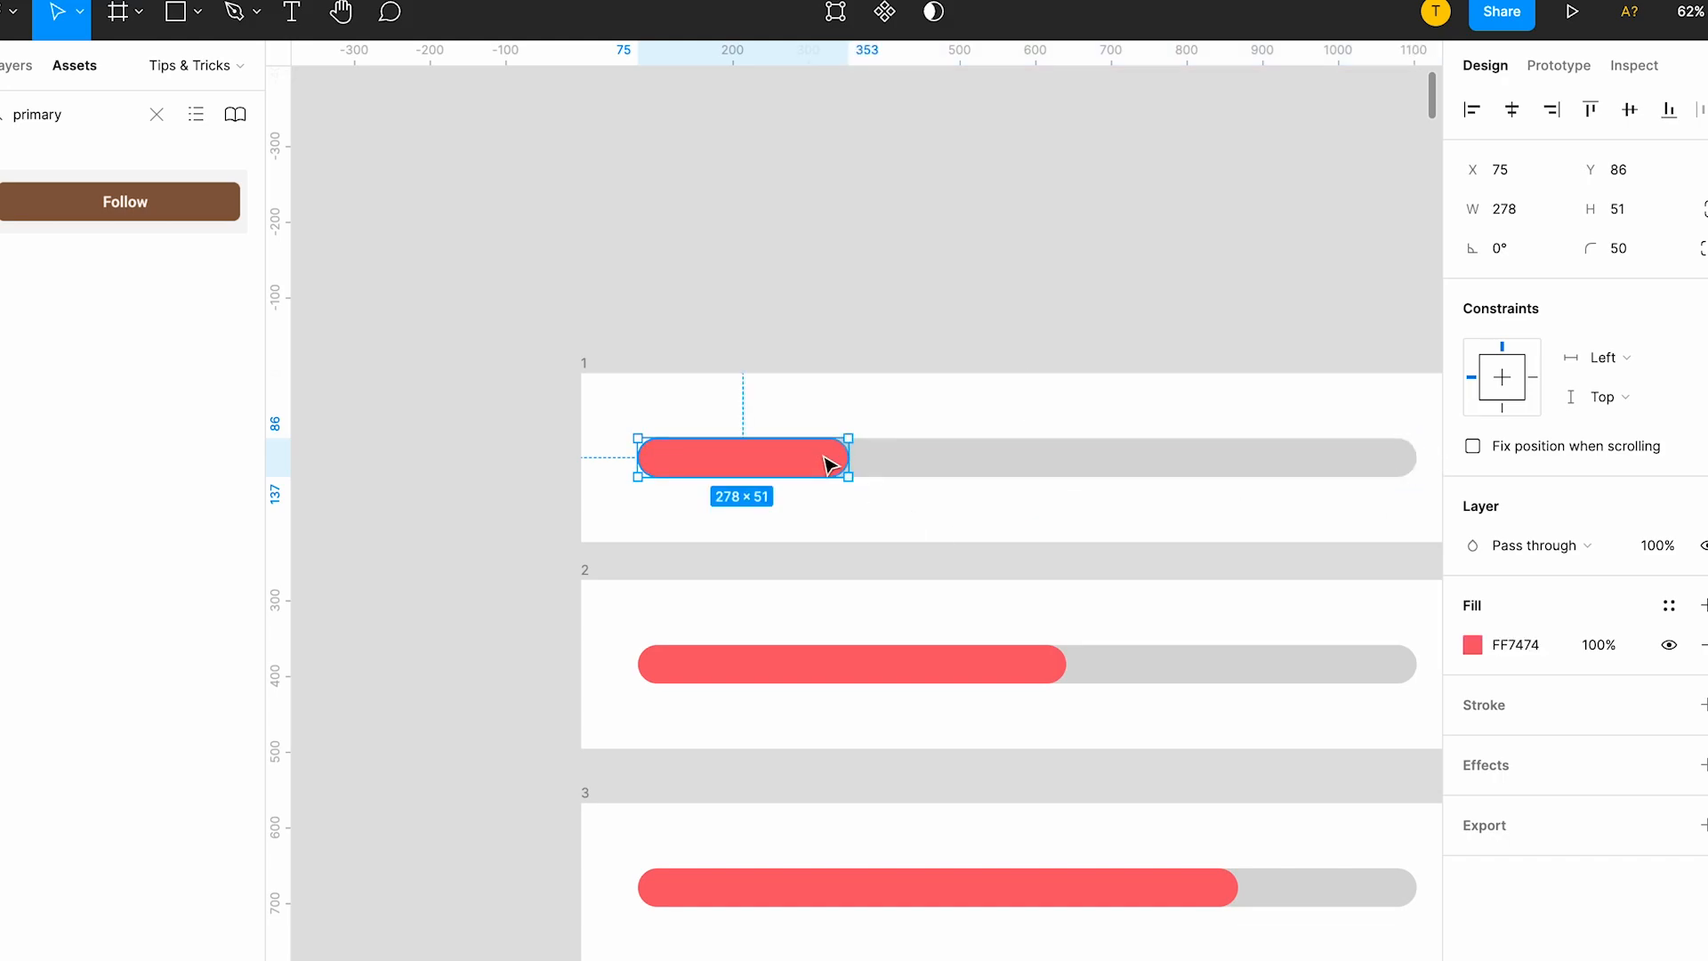
scroll(827, 463, up, 5)
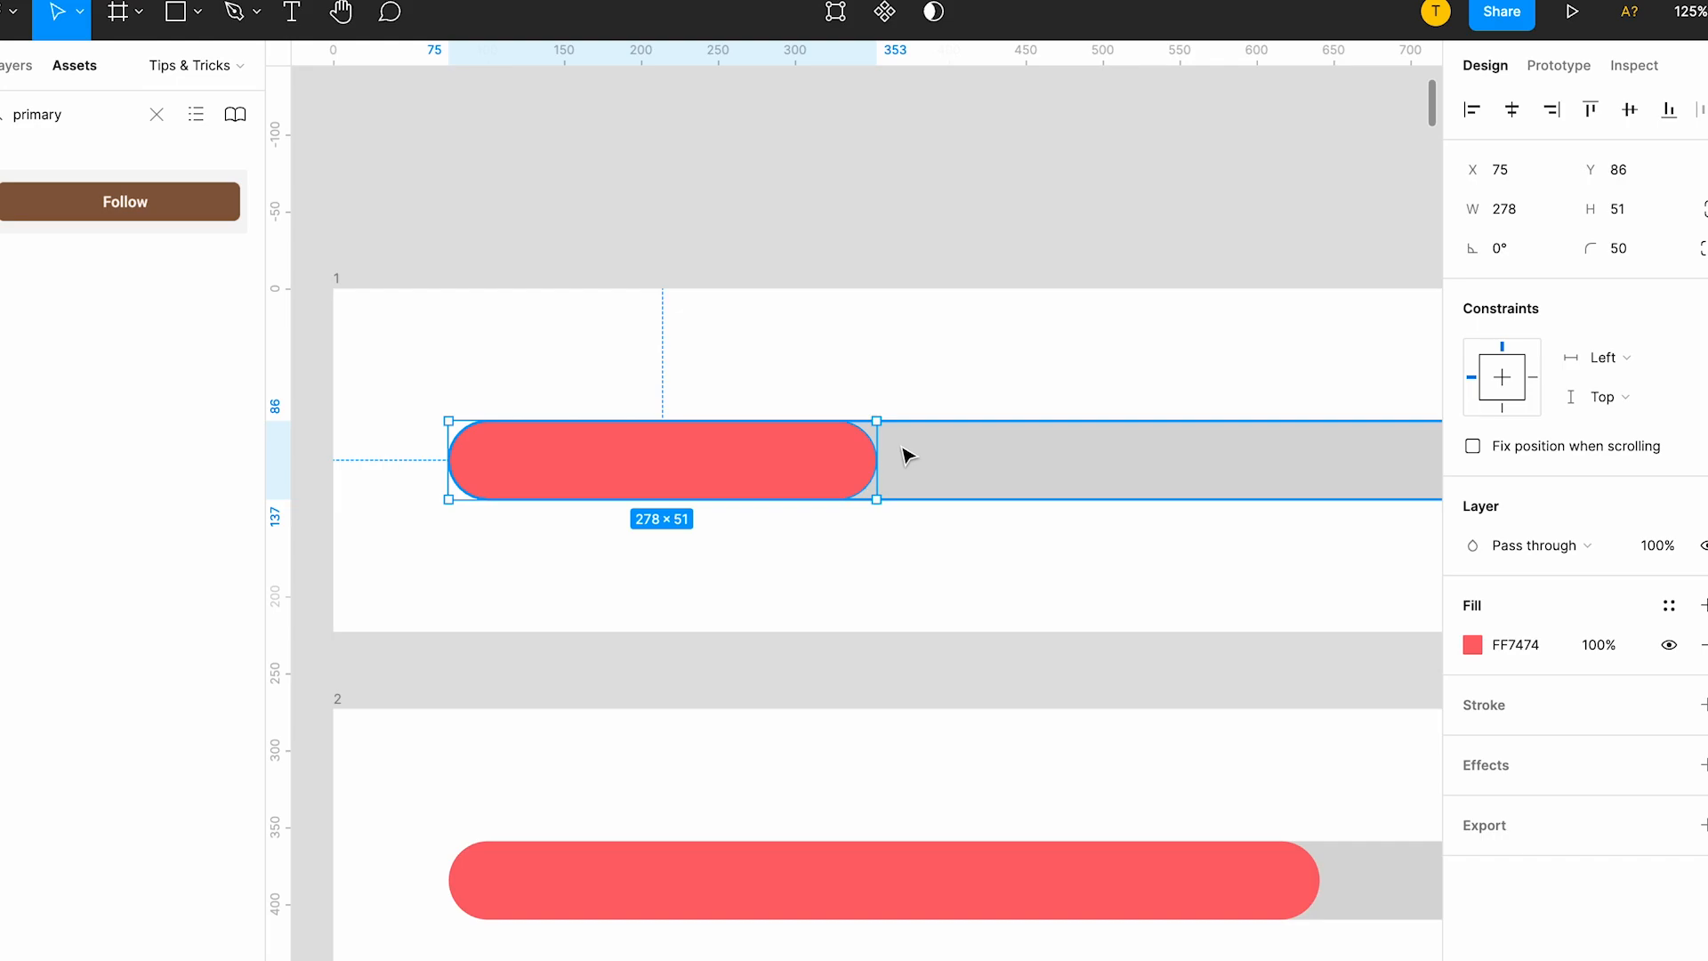
scroll(902, 458, down, 3)
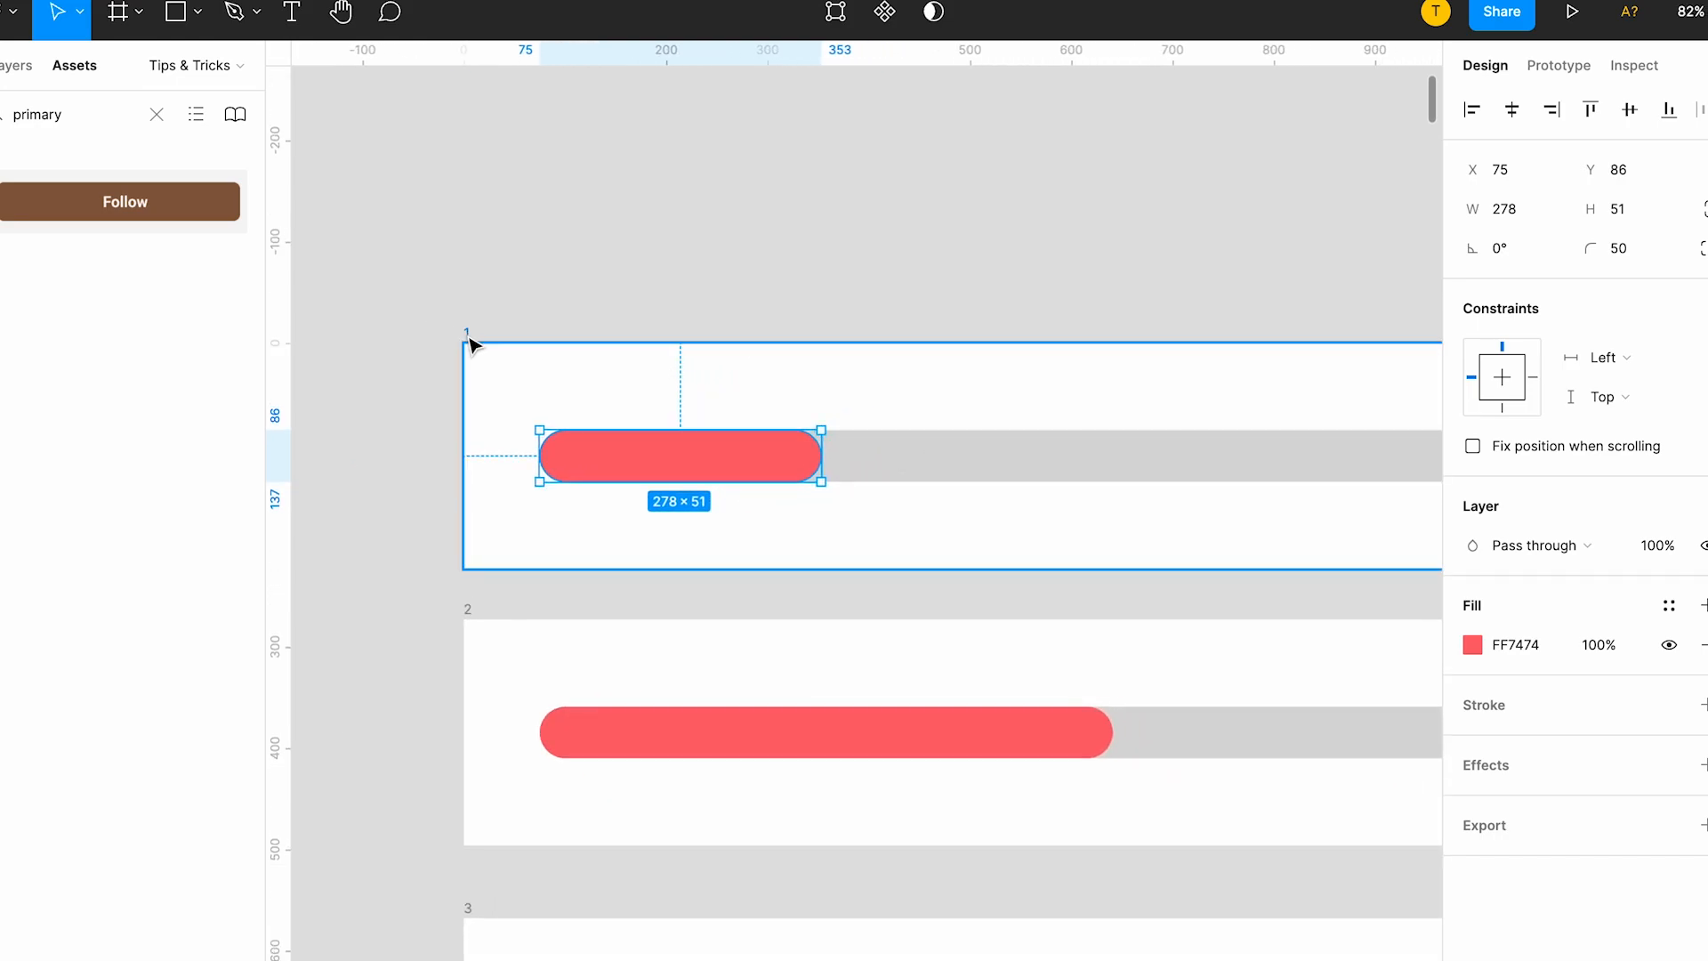
click(467, 338)
scroll(979, 442, down, 3)
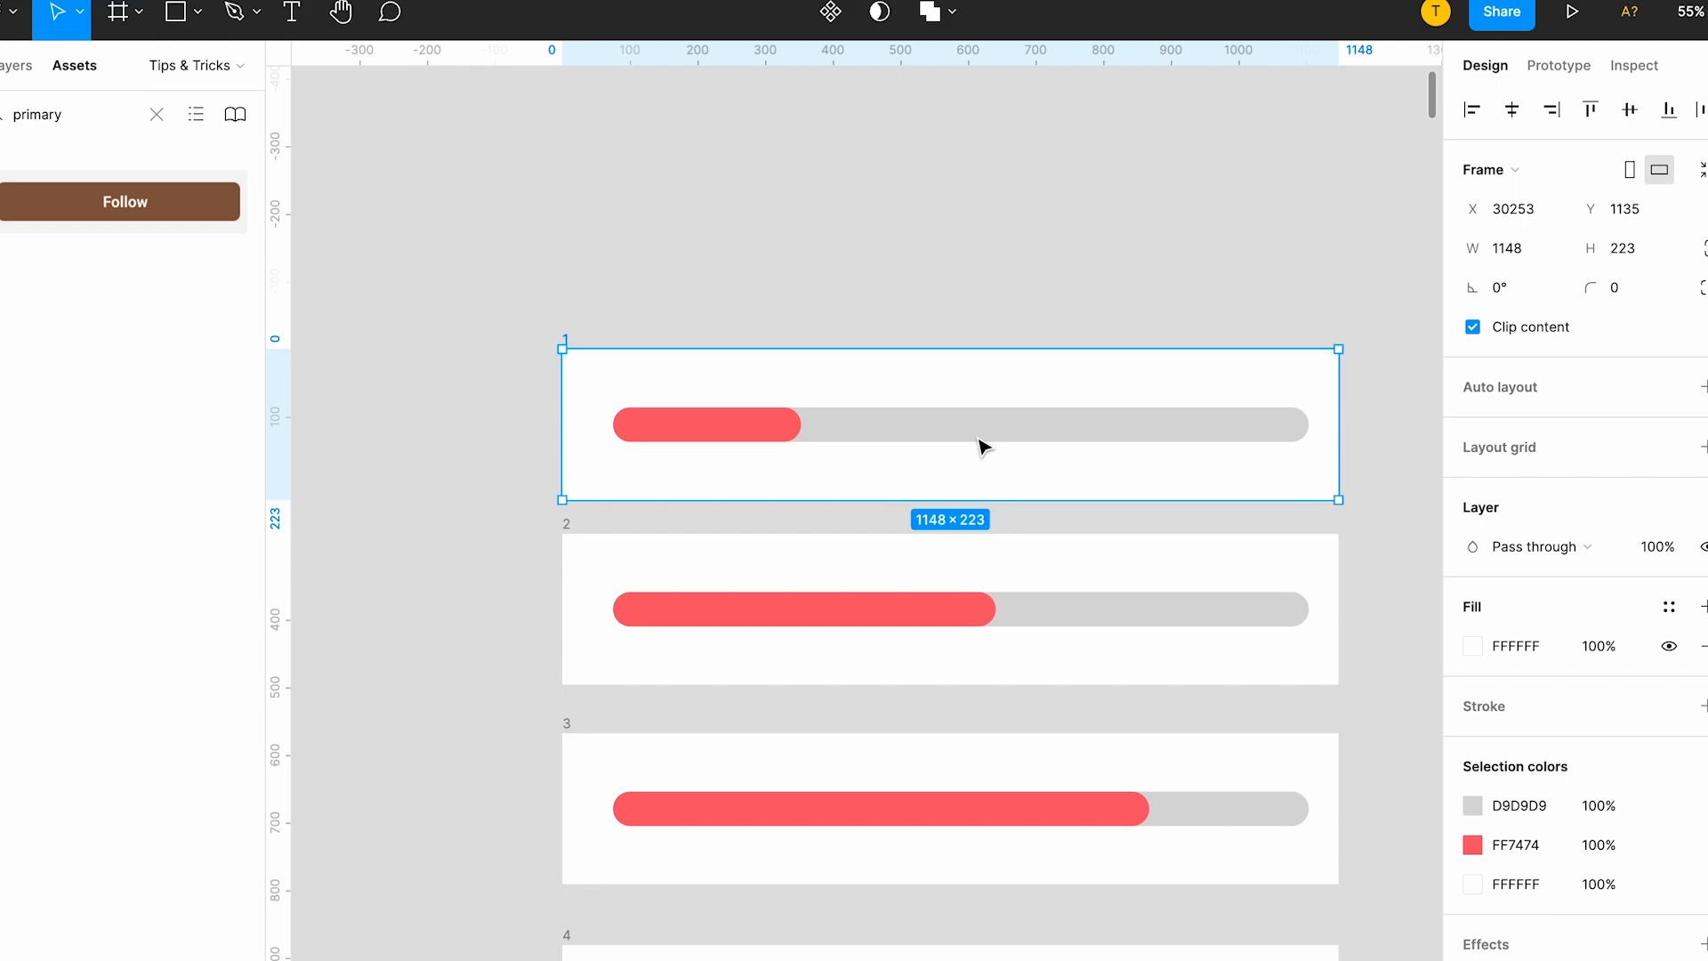
Link frame 1 to frame 2 with a Navigate to prototype interaction.
click(1557, 65)
drag(1338, 424, 988, 660)
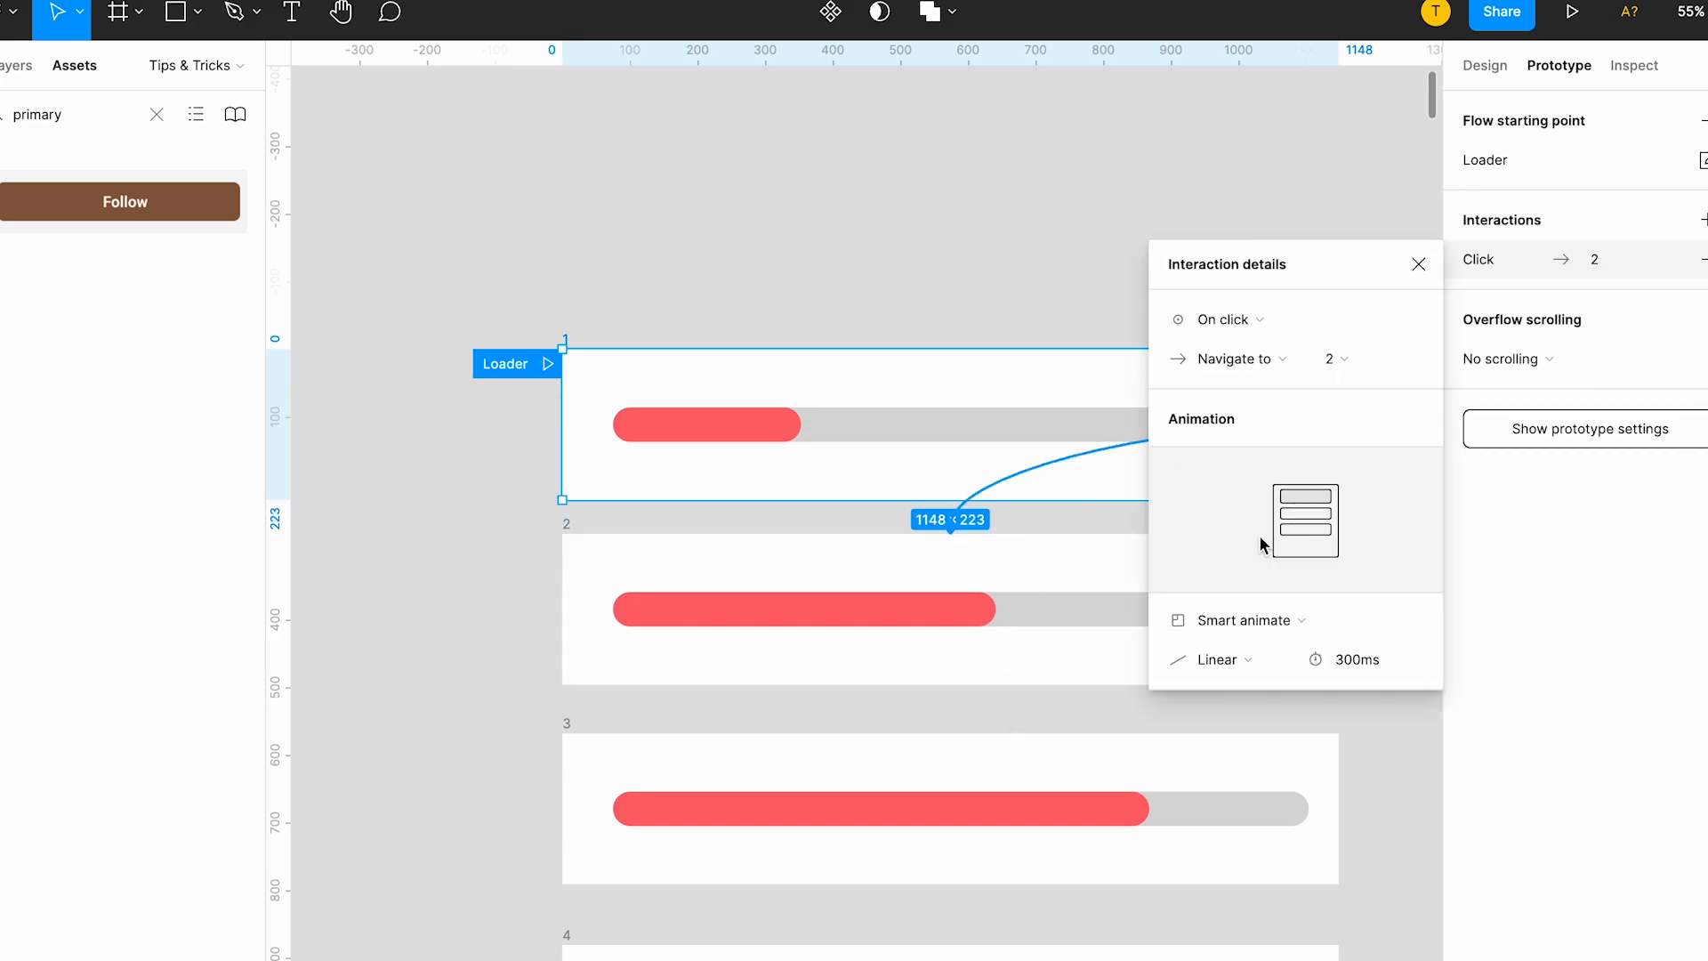
scroll(777, 567, down, 3)
scroll(777, 567, right, 3)
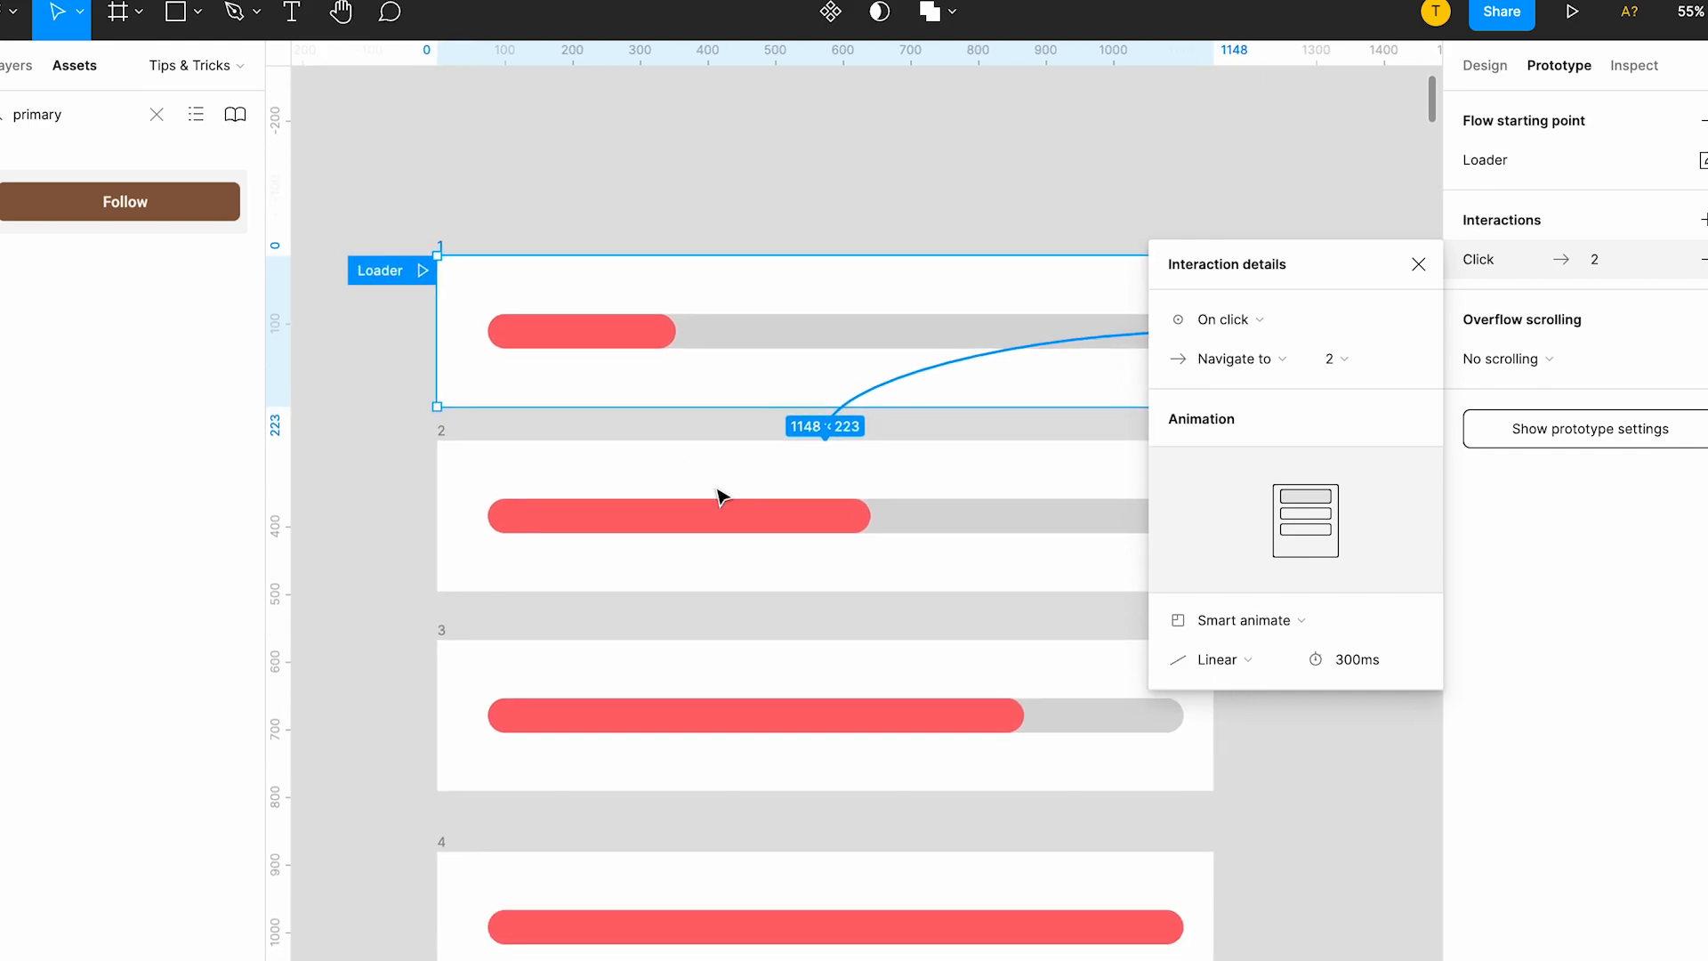
click(800, 516)
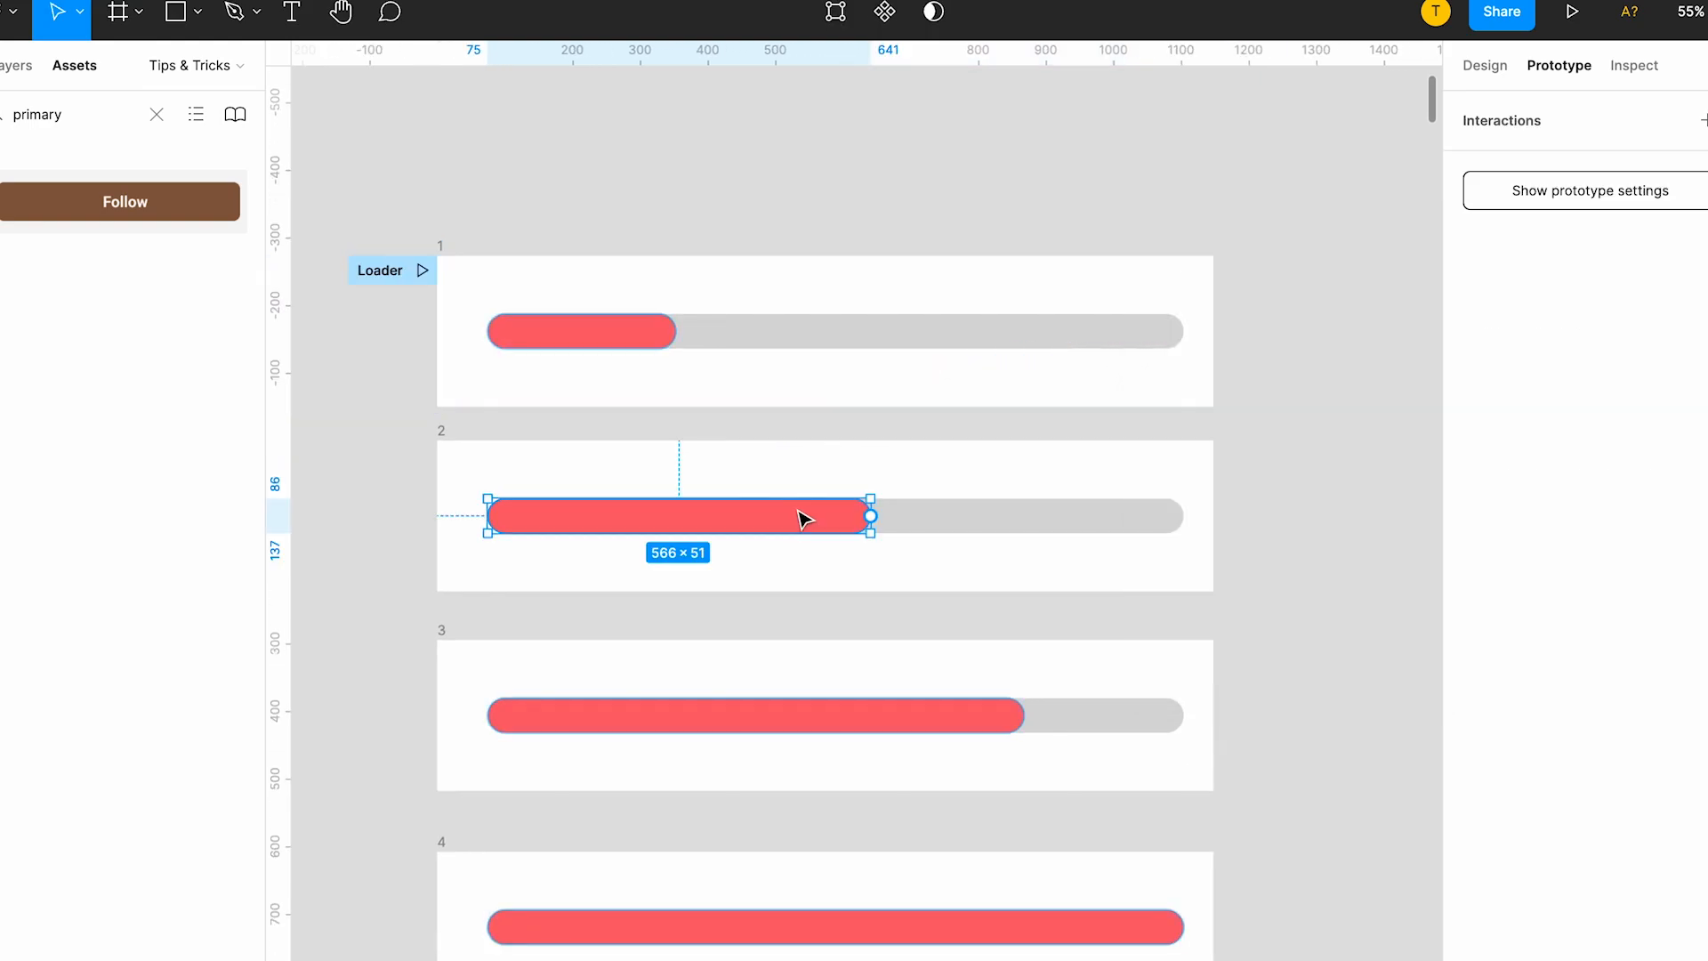
click(840, 697)
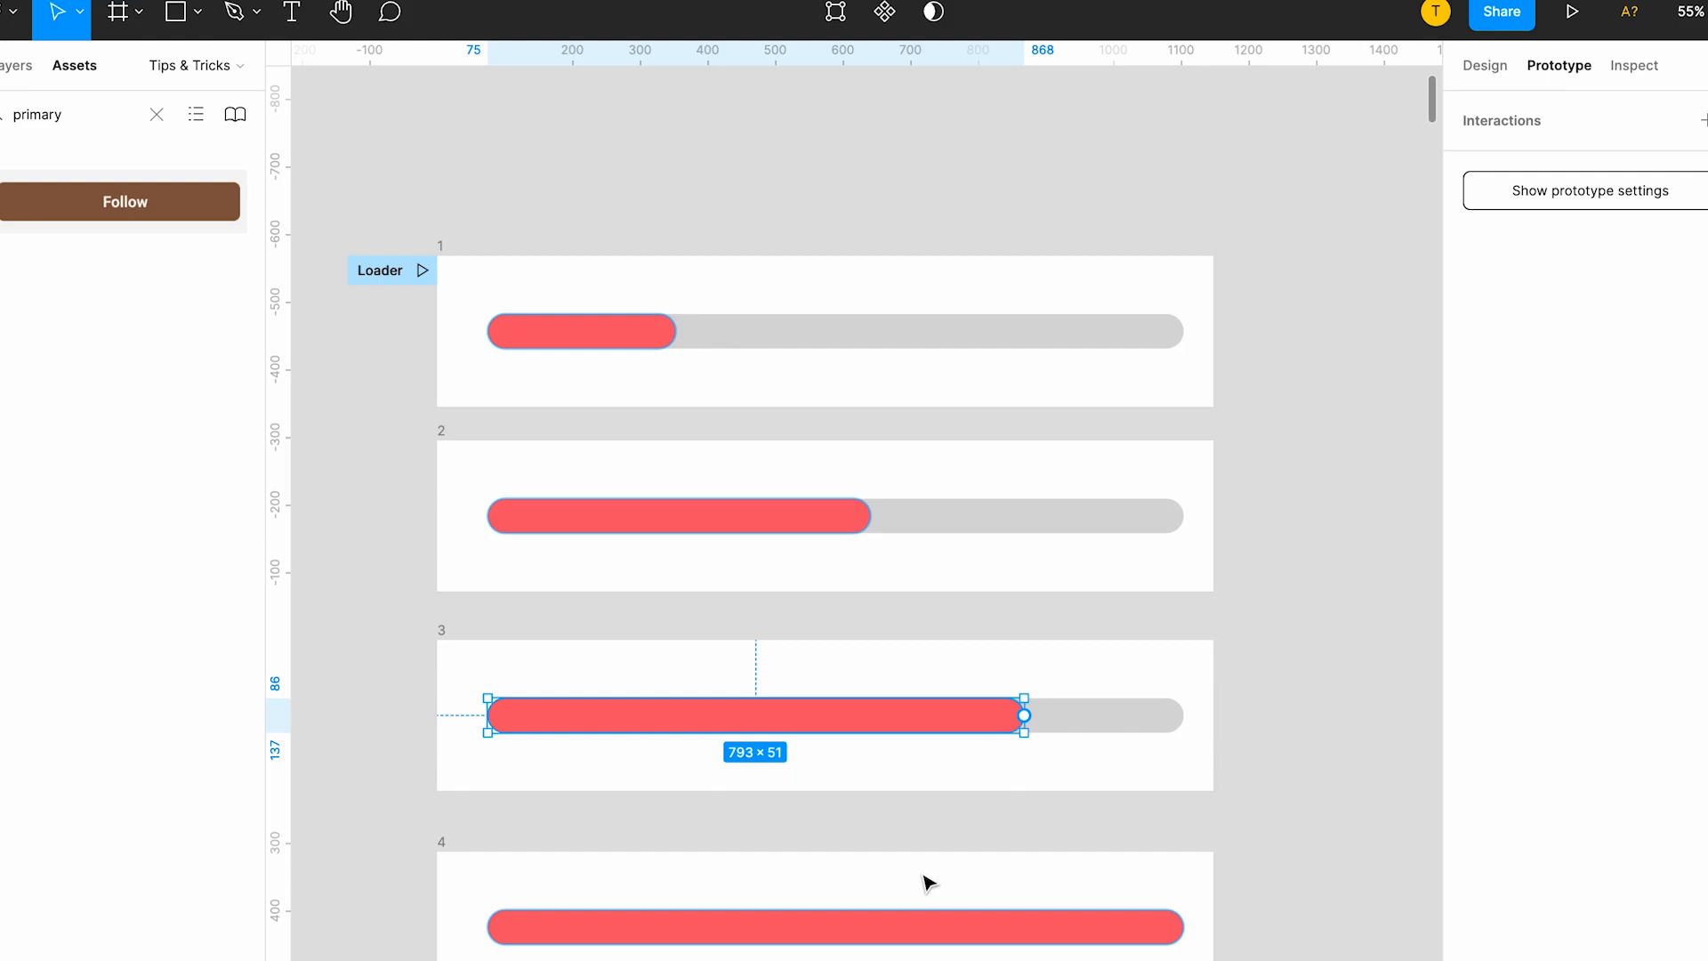
click(449, 267)
click(889, 391)
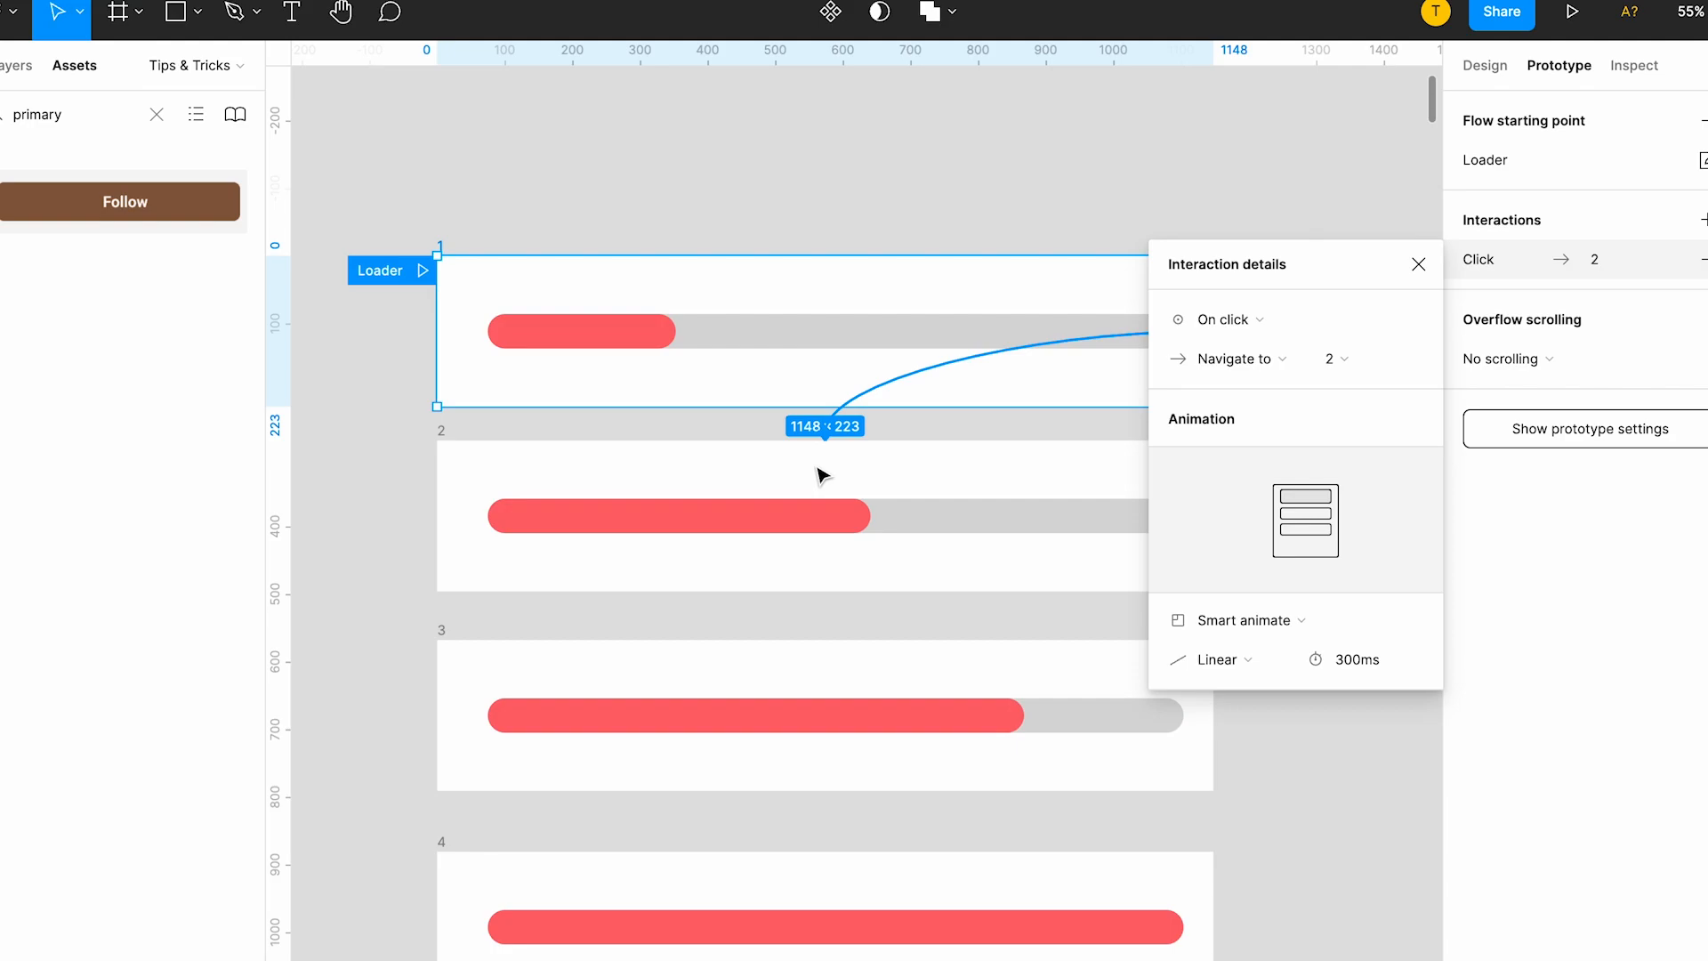
drag(846, 407, 793, 587)
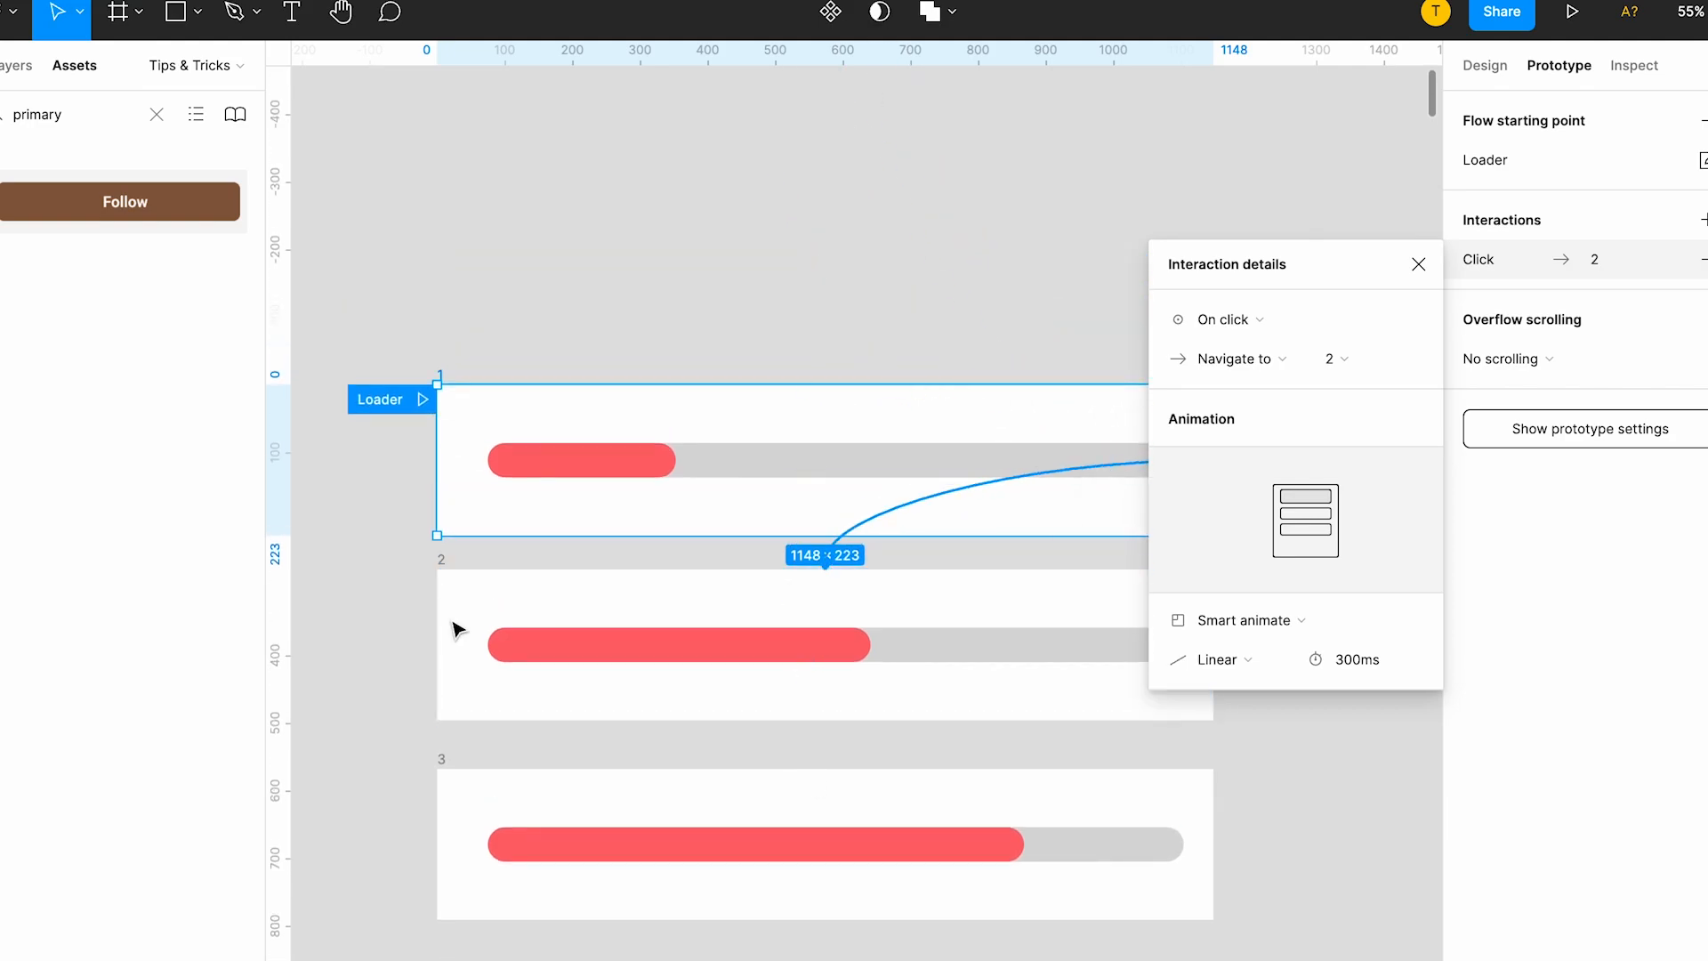
Set frame 1's interaction to trigger After delay with a delay of 1 ms.
scroll(458, 629, right, 3)
click(1233, 321)
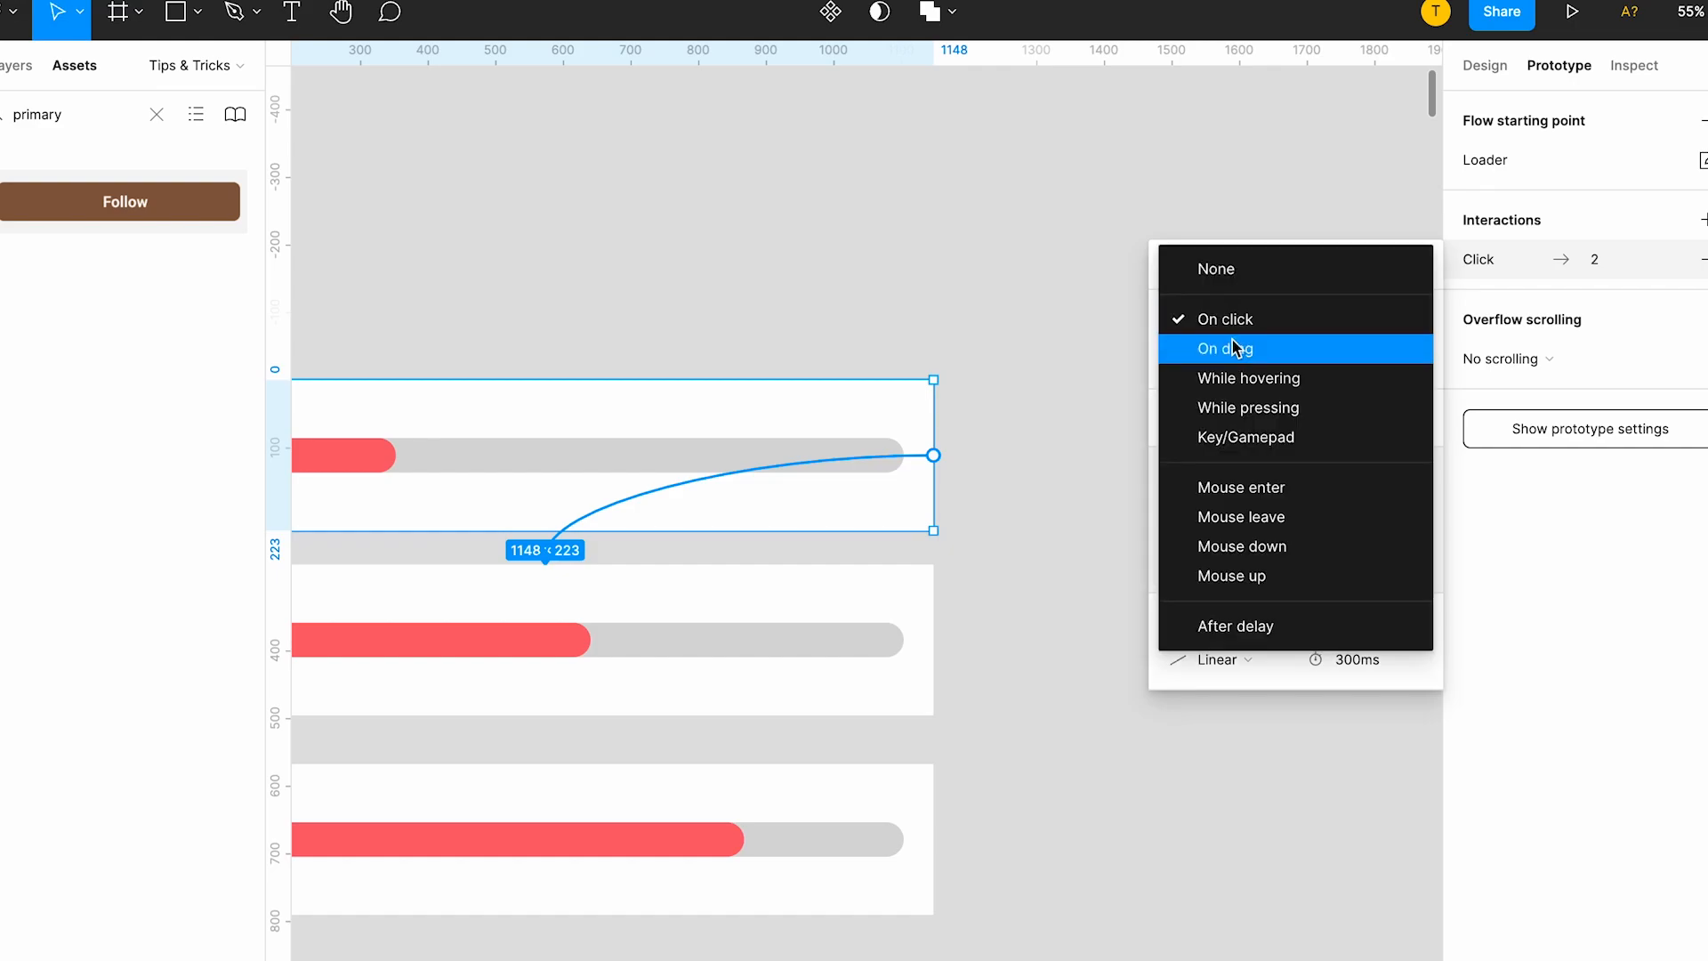
click(1266, 627)
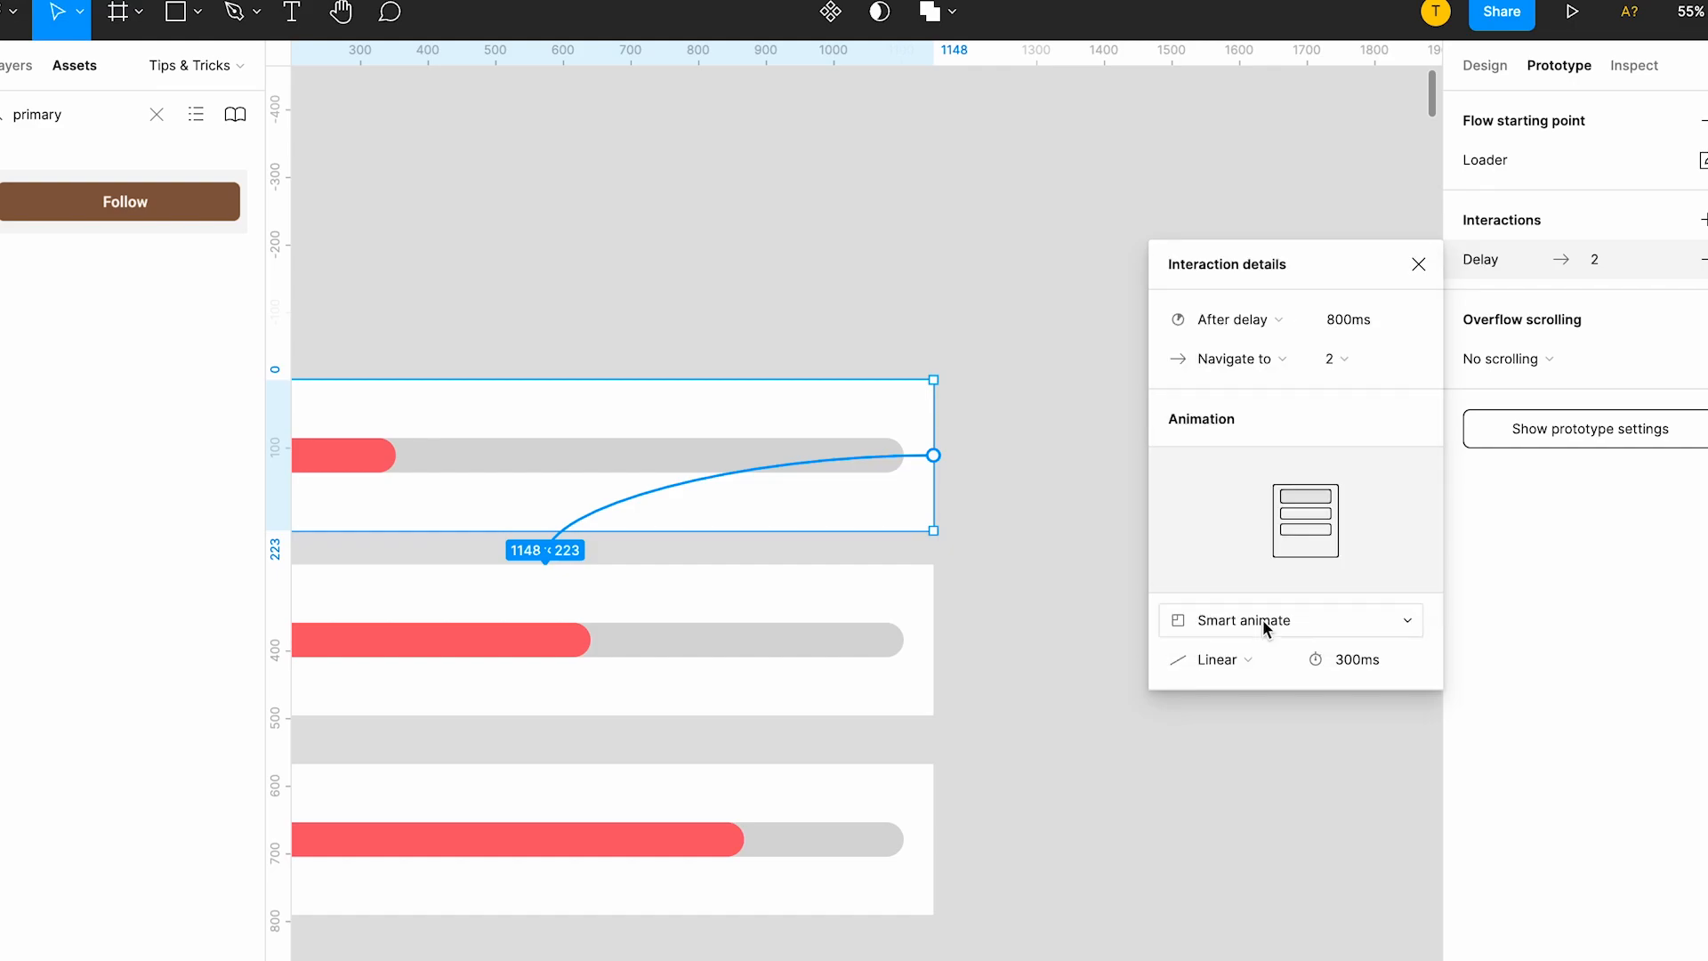
click(1339, 324)
text(1)
key(Return)
Review the action and animation options of frame 1's interaction, keeping Navigate to and Smart animate.
click(1272, 358)
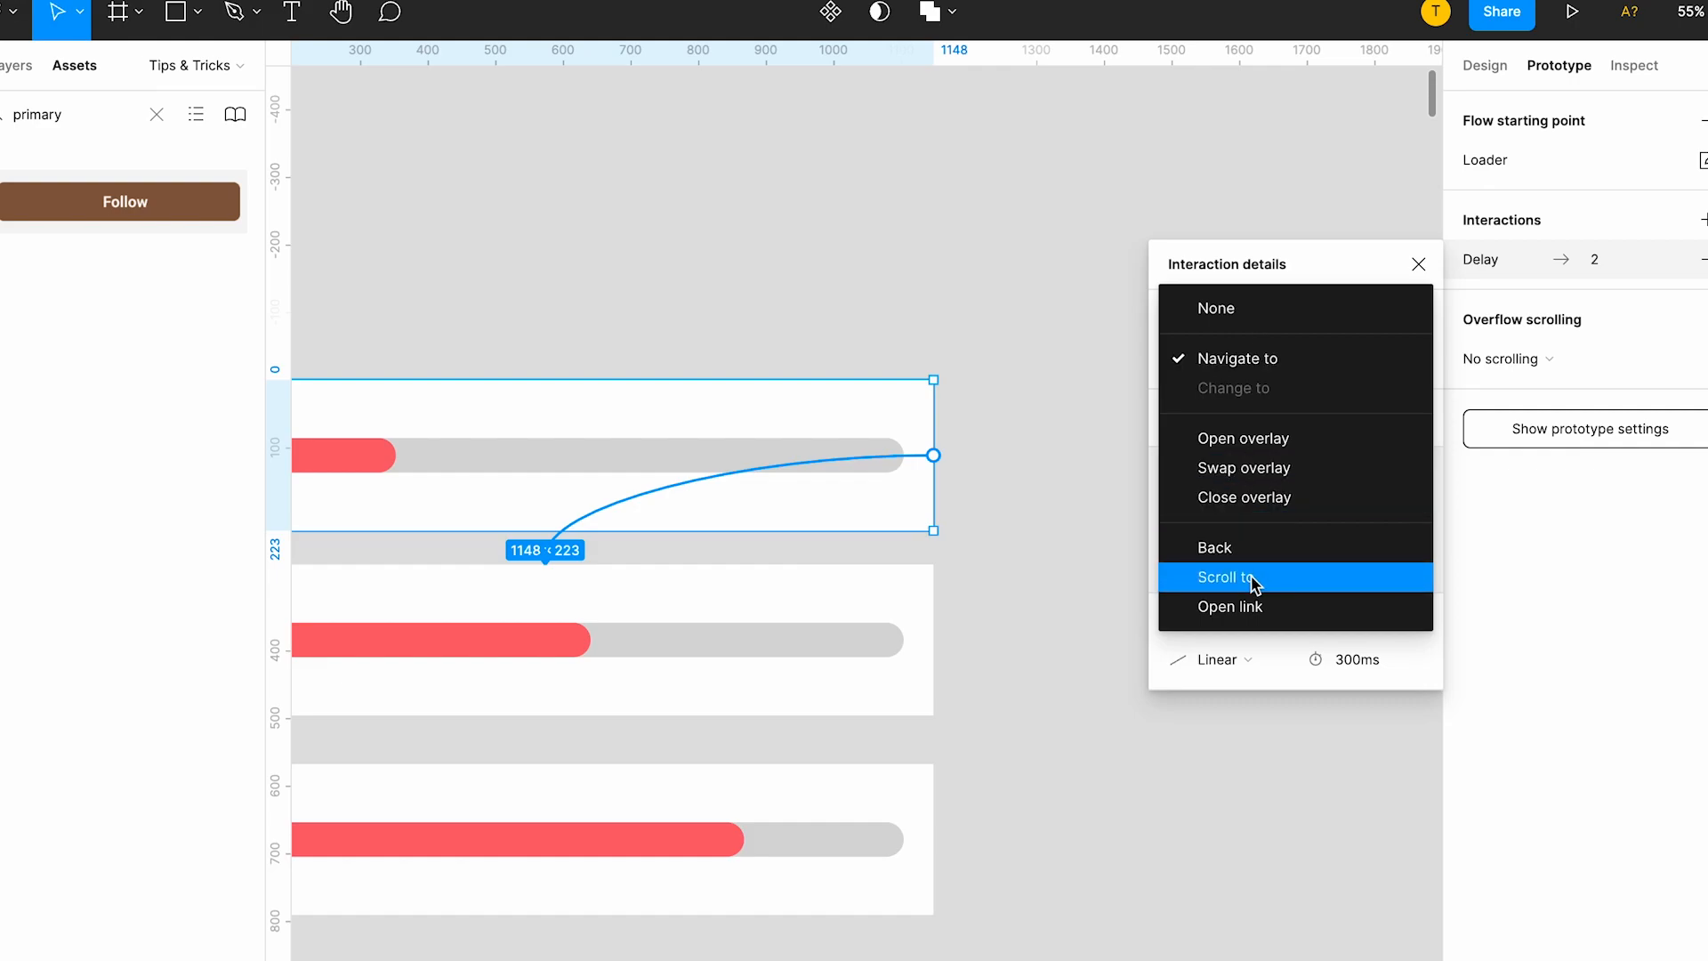
click(1245, 358)
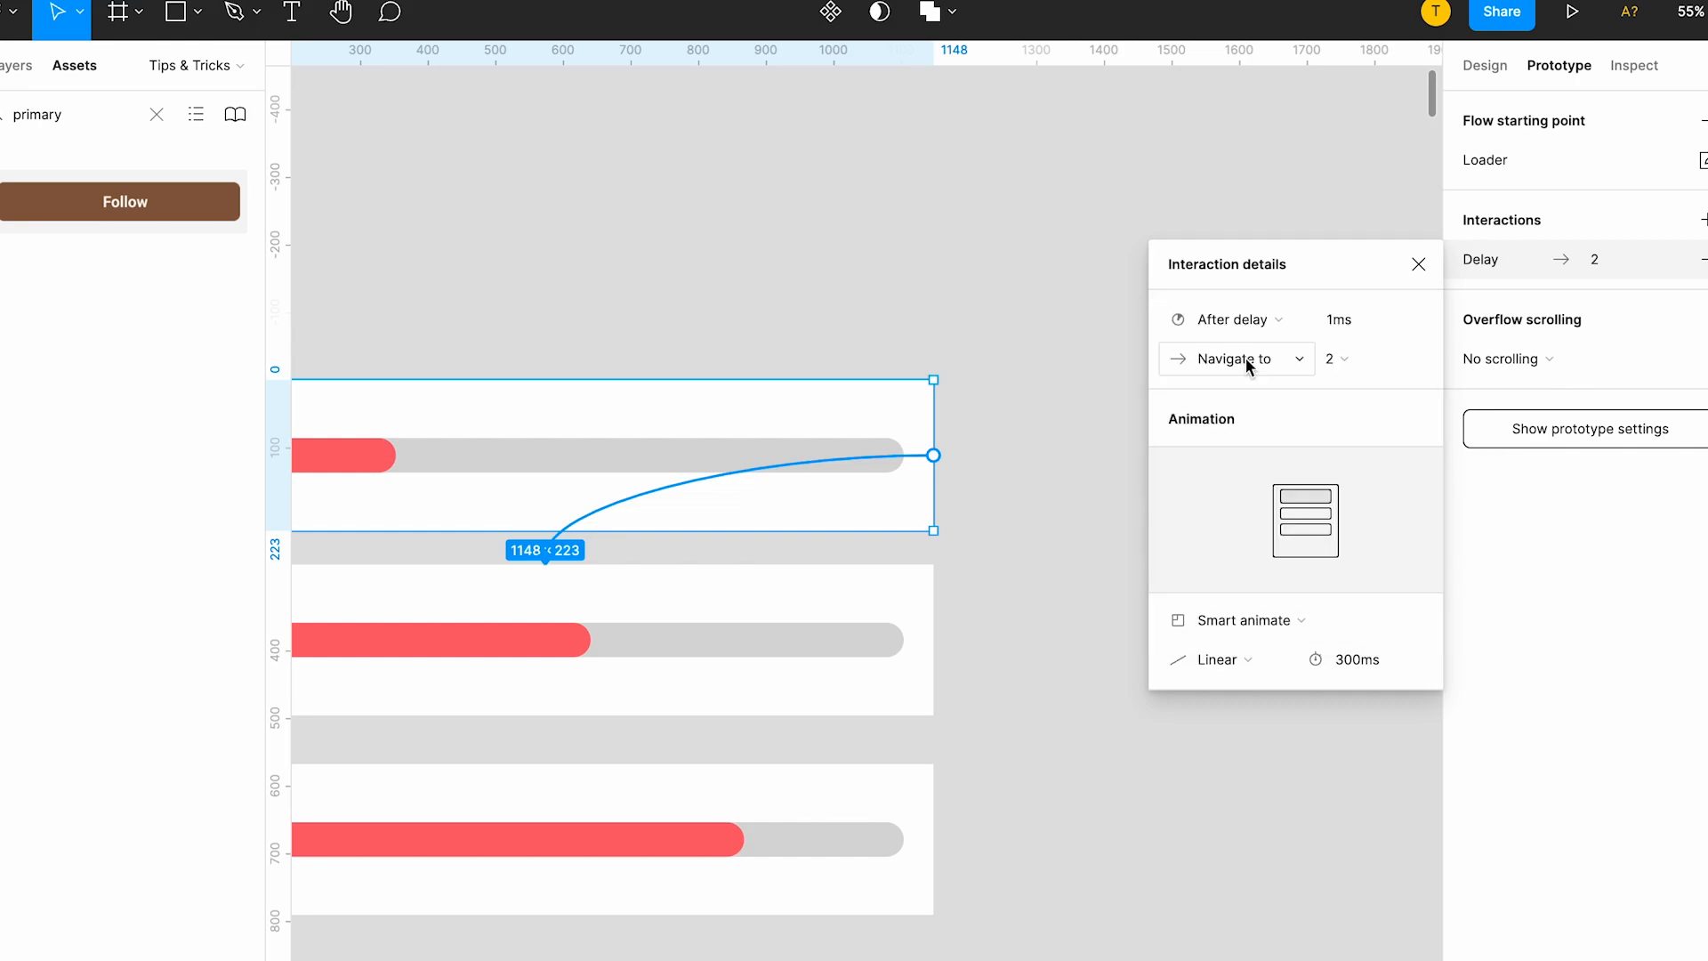
click(1244, 618)
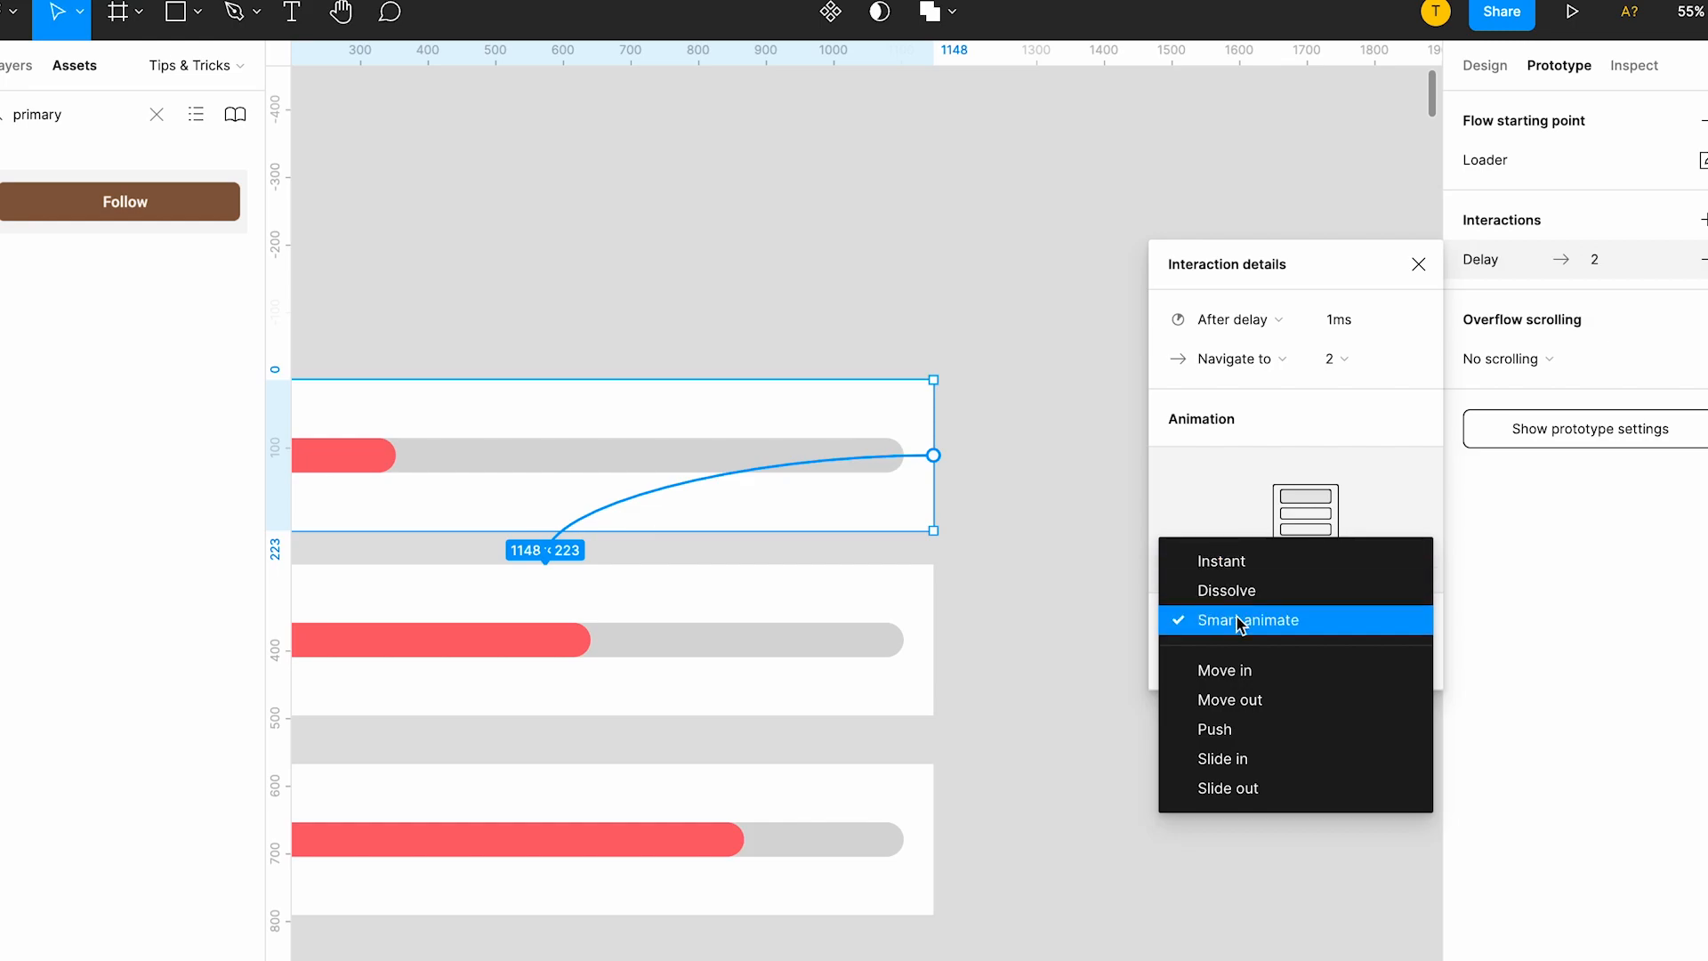
click(1238, 620)
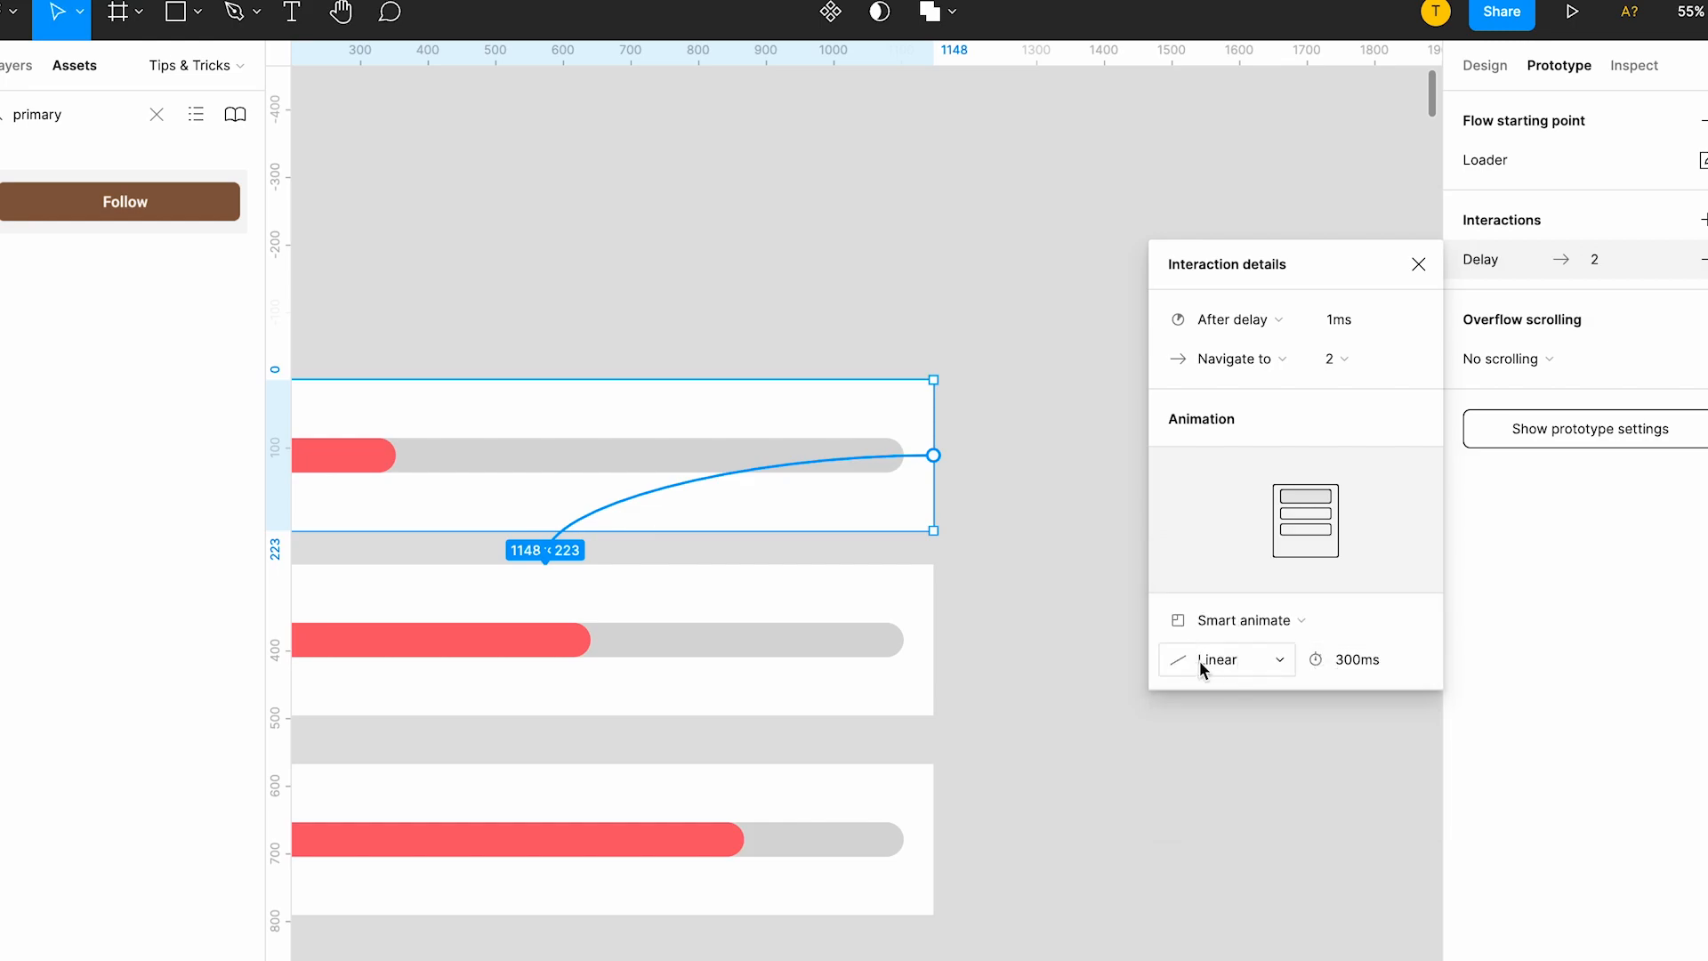
Link frame 2 to frame 3 with a Navigate to prototype interaction.
scroll(959, 627, left, 2)
scroll(960, 630, down, 5)
scroll(959, 630, left, 1)
scroll(613, 584, up, 5)
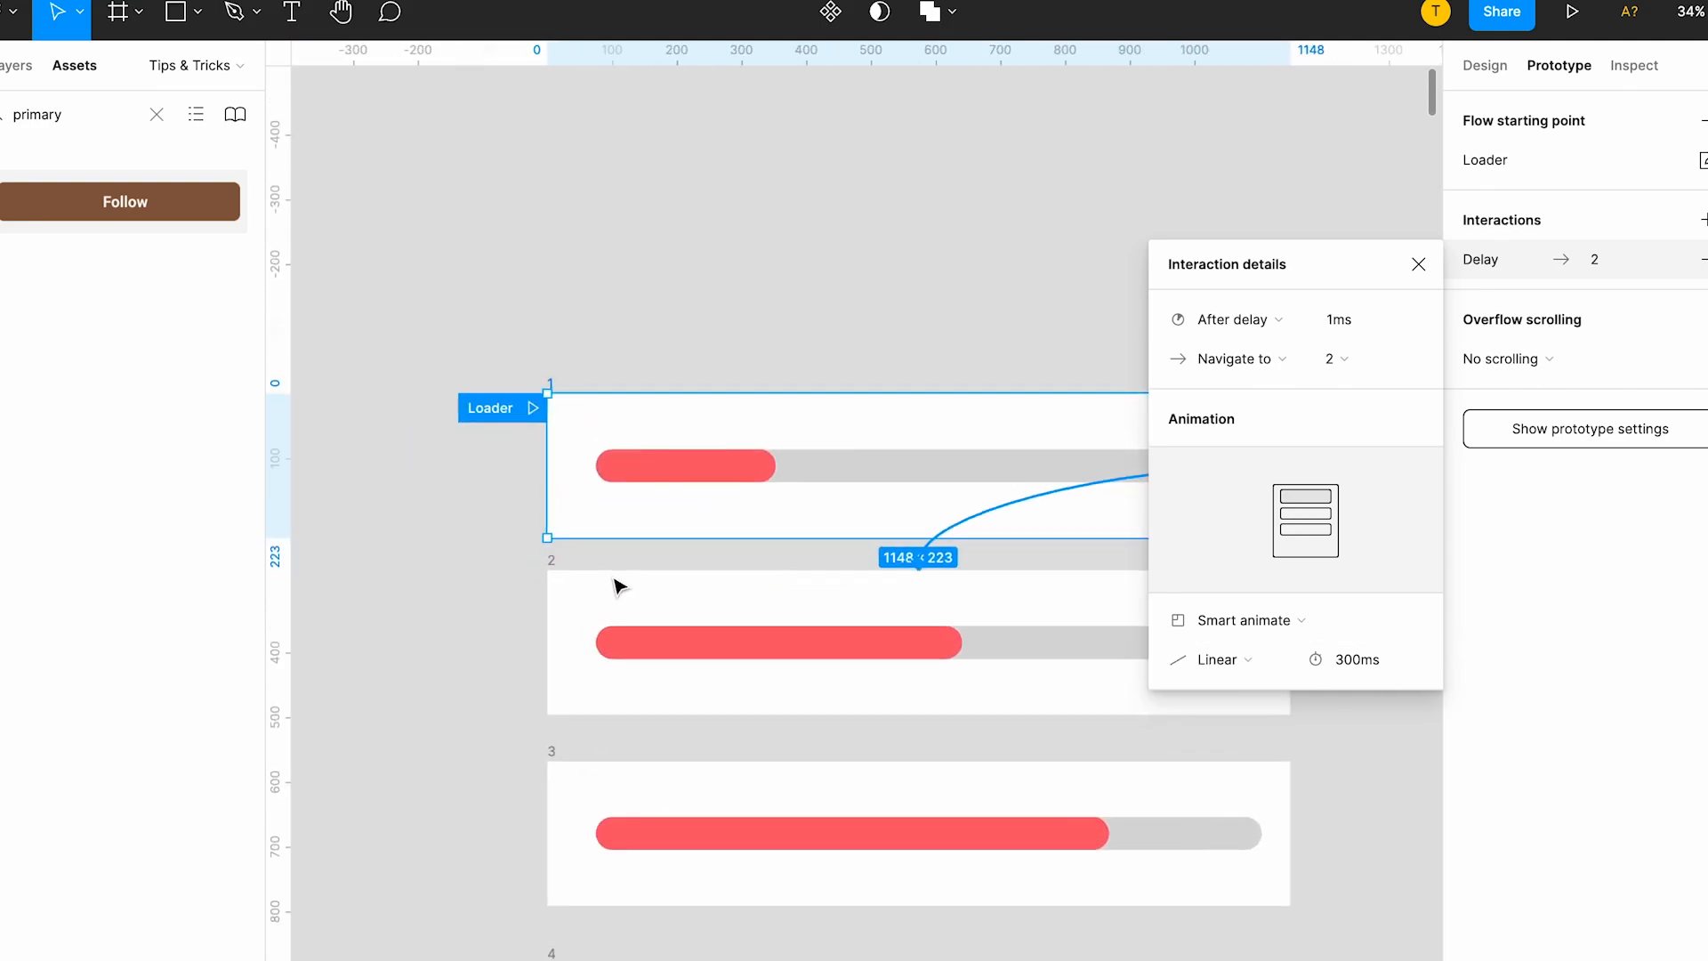
click(555, 562)
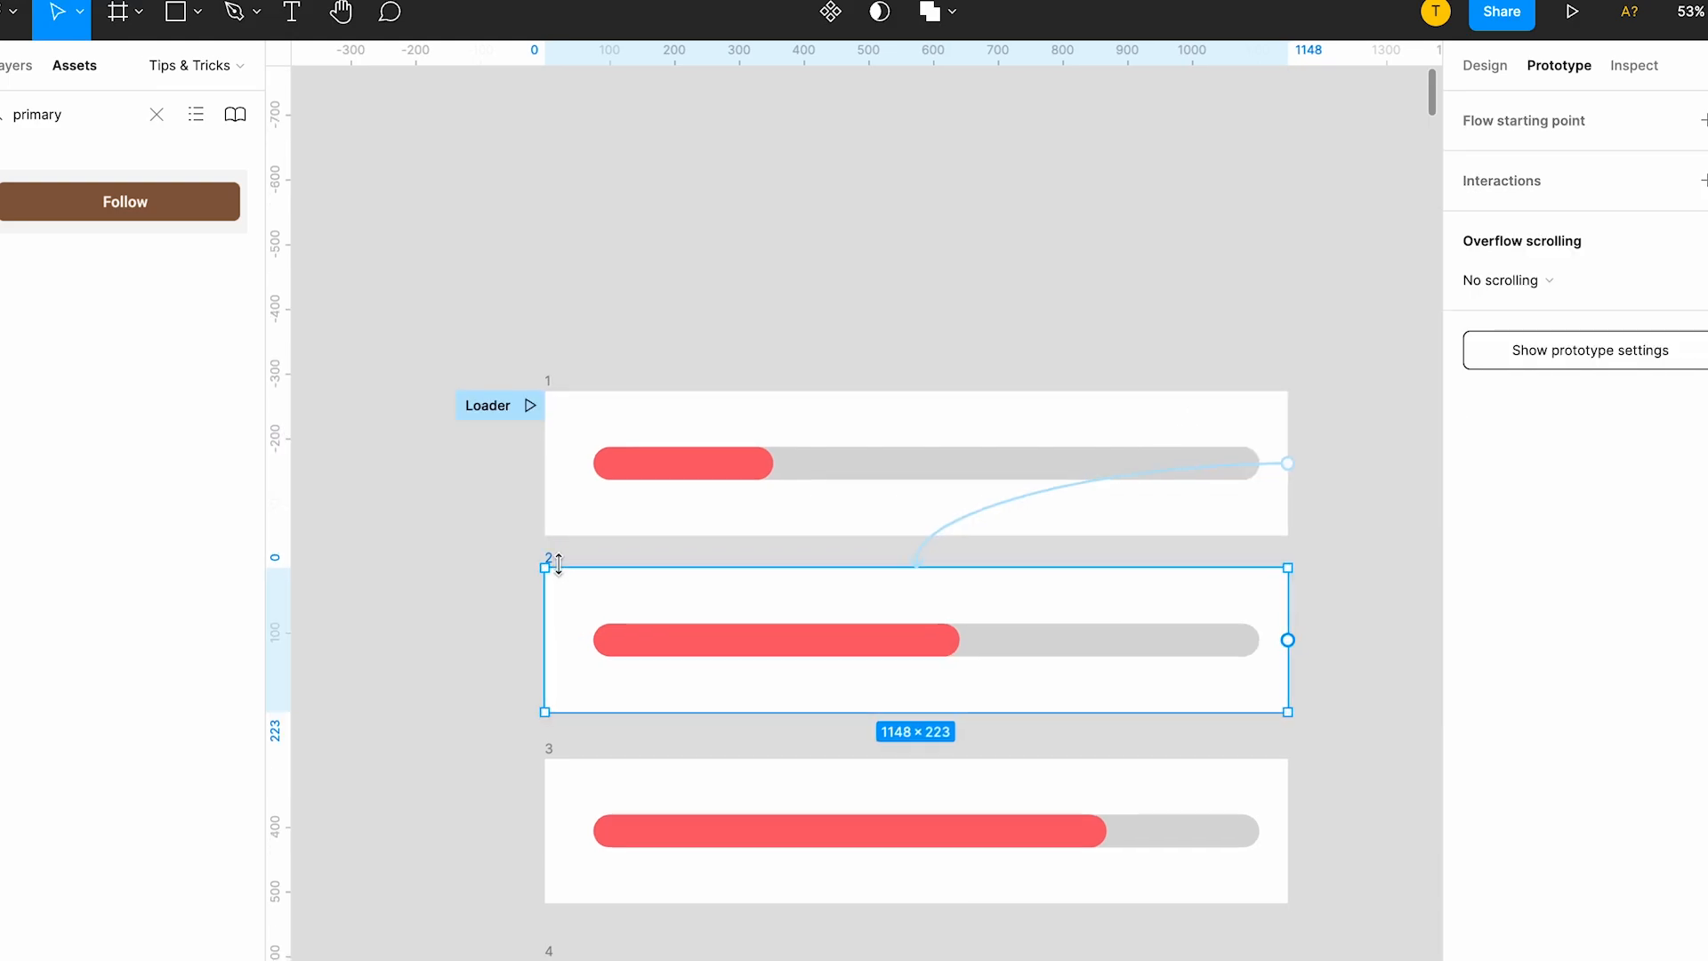
scroll(890, 569, right, 2)
scroll(889, 569, down, 1)
drag(1184, 566, 1030, 724)
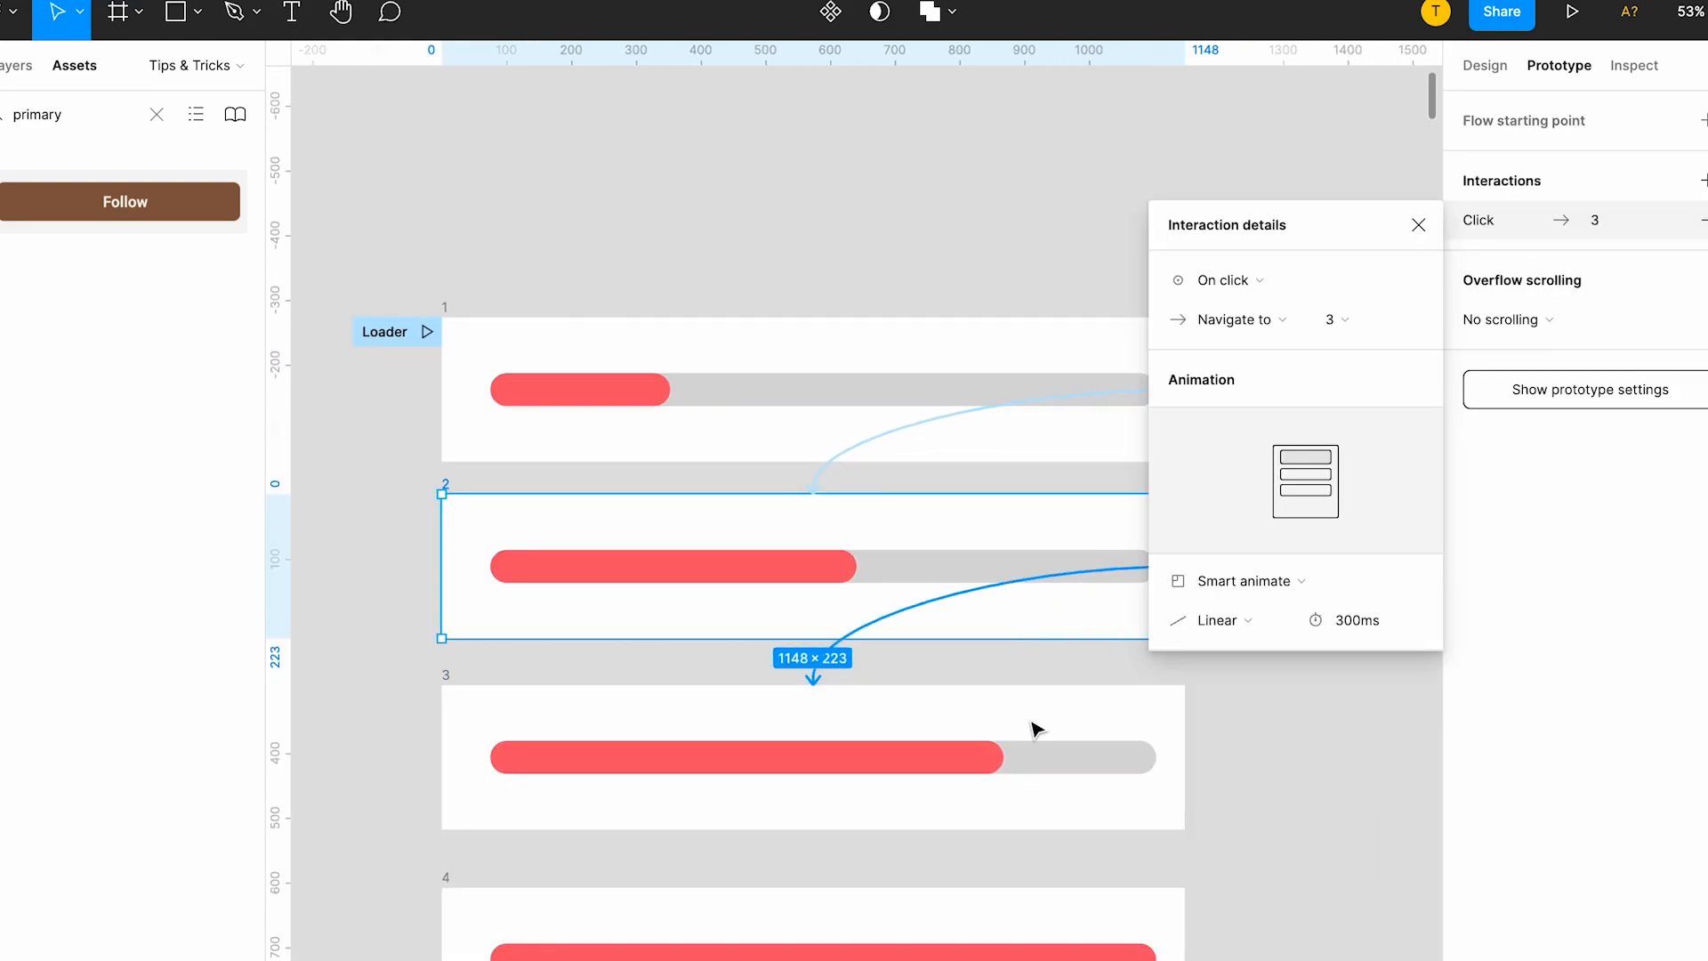
Set frame 2's interaction to trigger After delay with a delay of 1 ms.
click(1249, 282)
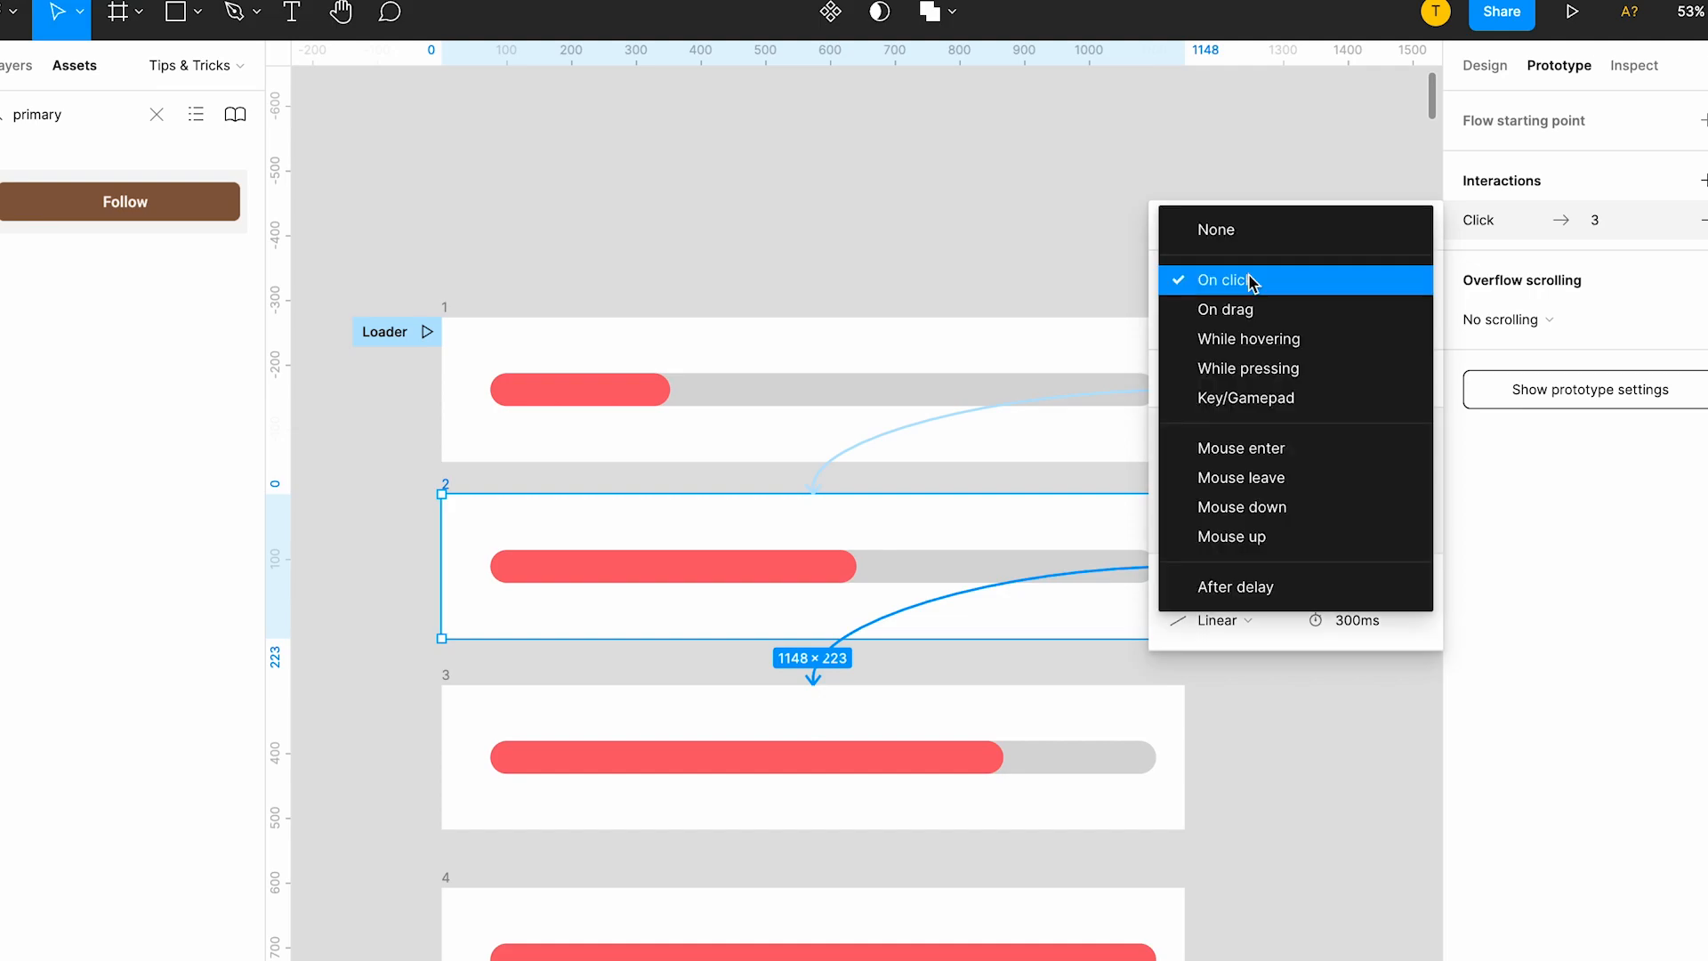
click(1252, 602)
click(1350, 278)
text(1)
key(Return)
Link frame 3 to frame 4 with an After delay interaction of 1 ms.
scroll(554, 554, down, 5)
click(439, 451)
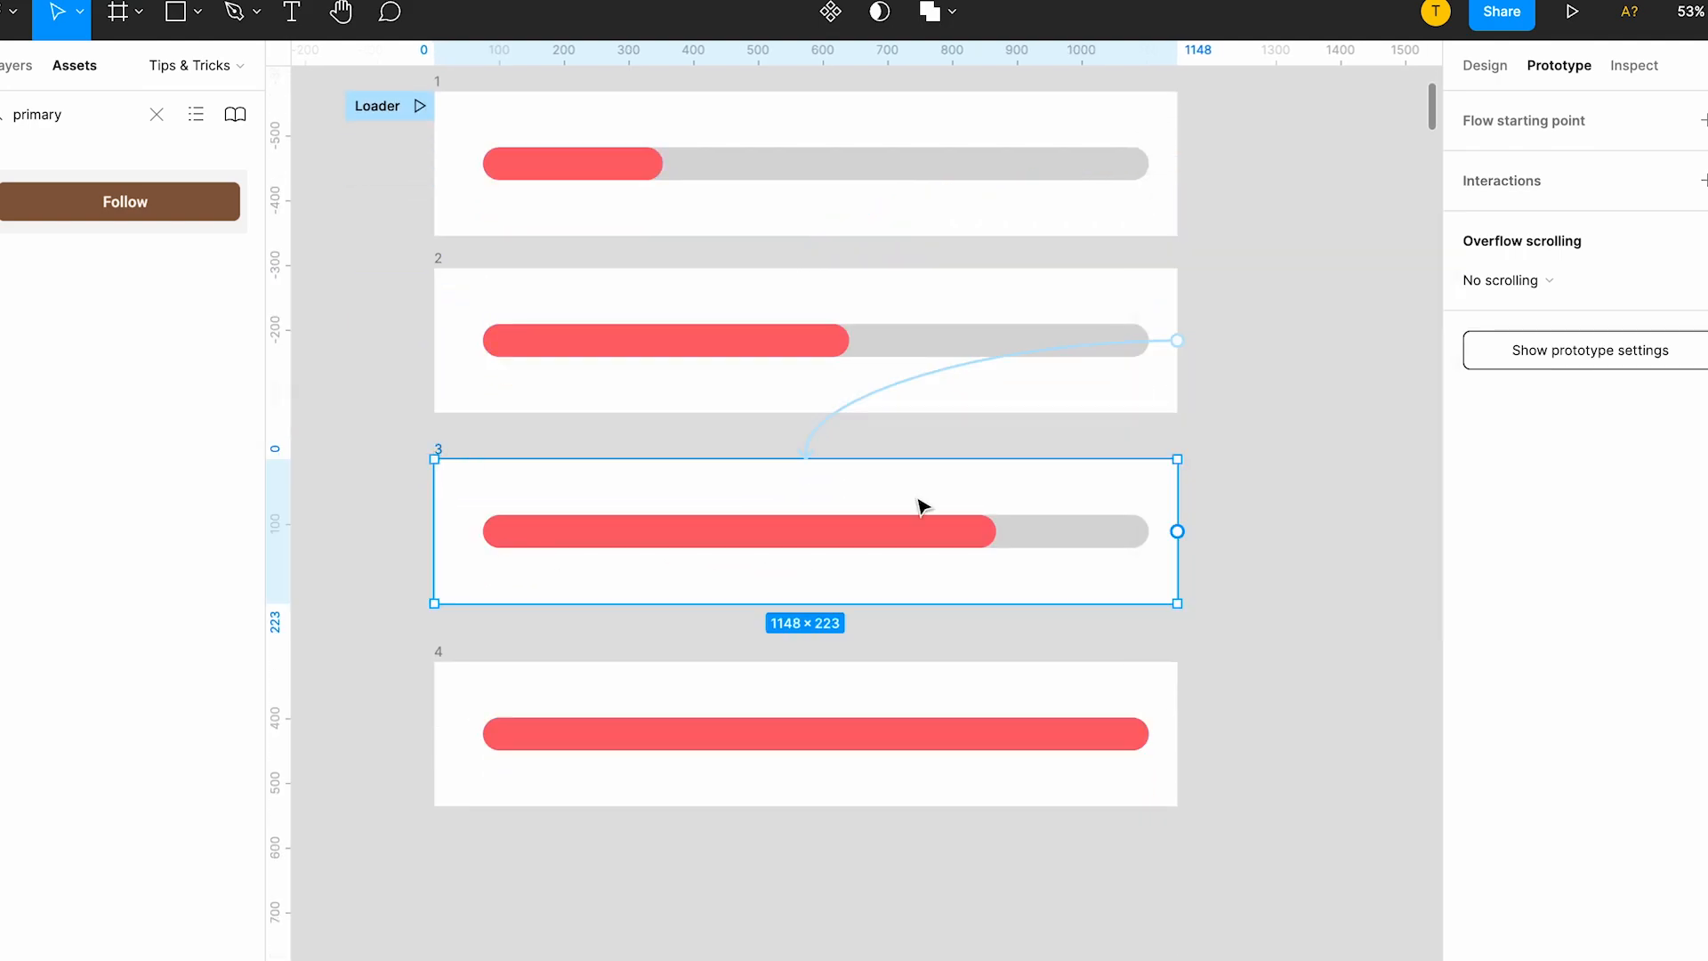
drag(1178, 532, 1113, 142)
click(1258, 277)
click(1252, 602)
click(1382, 276)
text(1)
key(Return)
Link frame 4 back to frame 1, keeping the On click trigger.
scroll(898, 662, right, 1)
click(384, 646)
click(1274, 283)
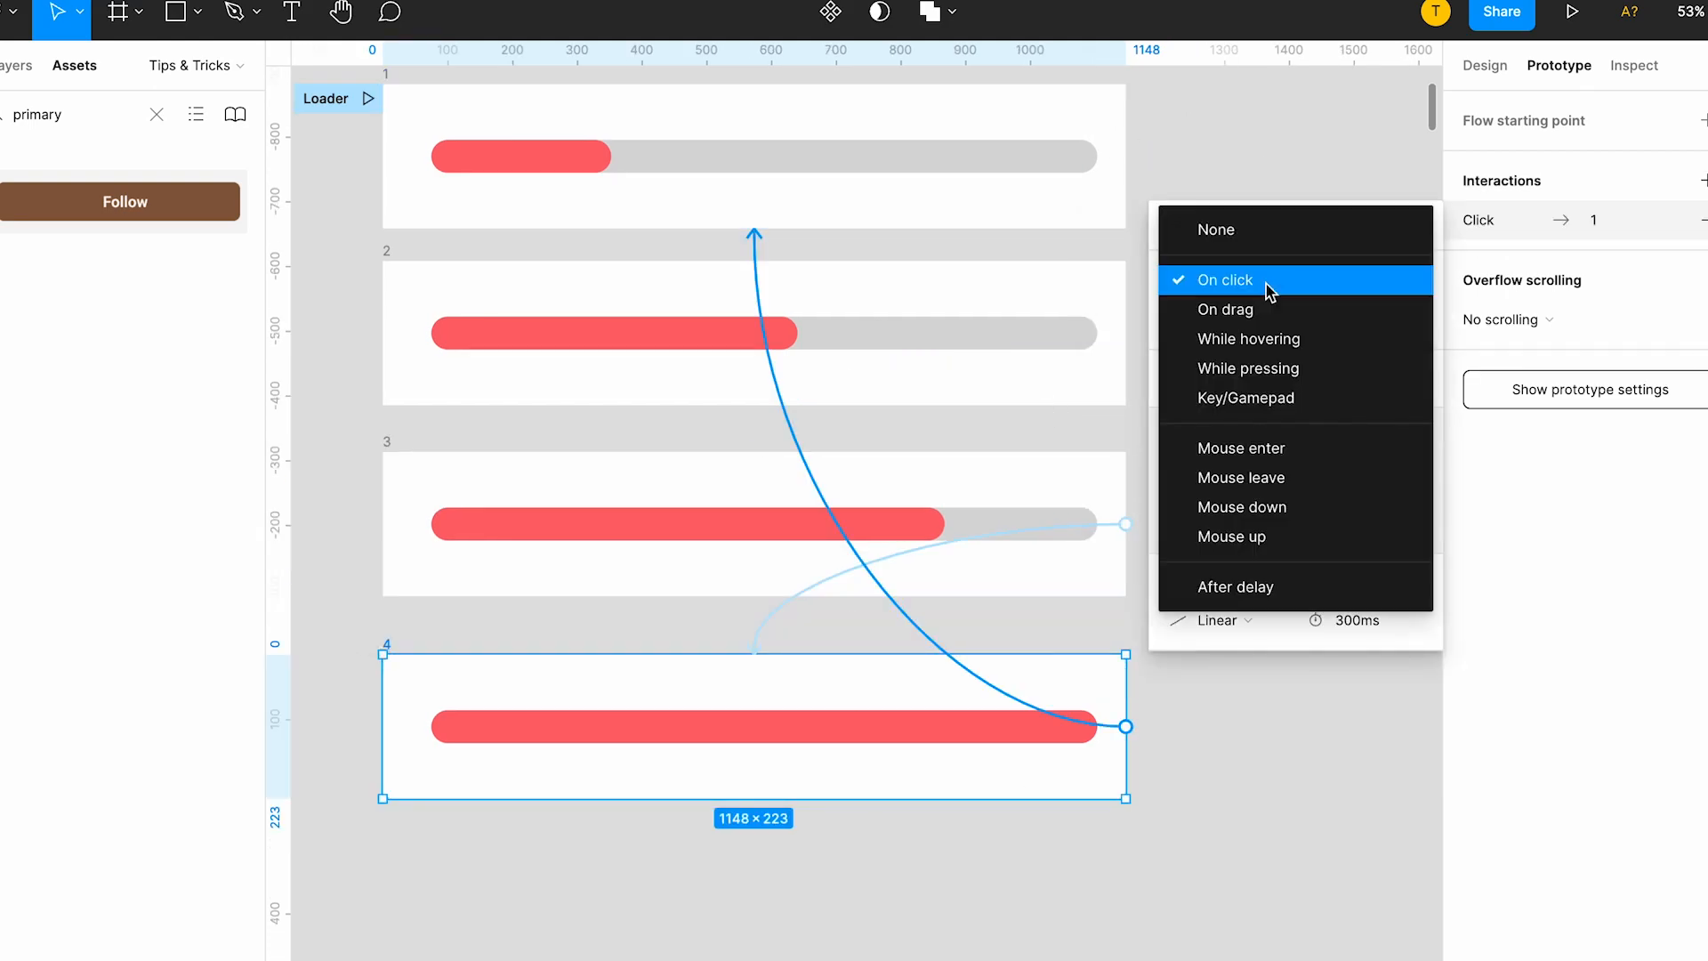
click(1269, 292)
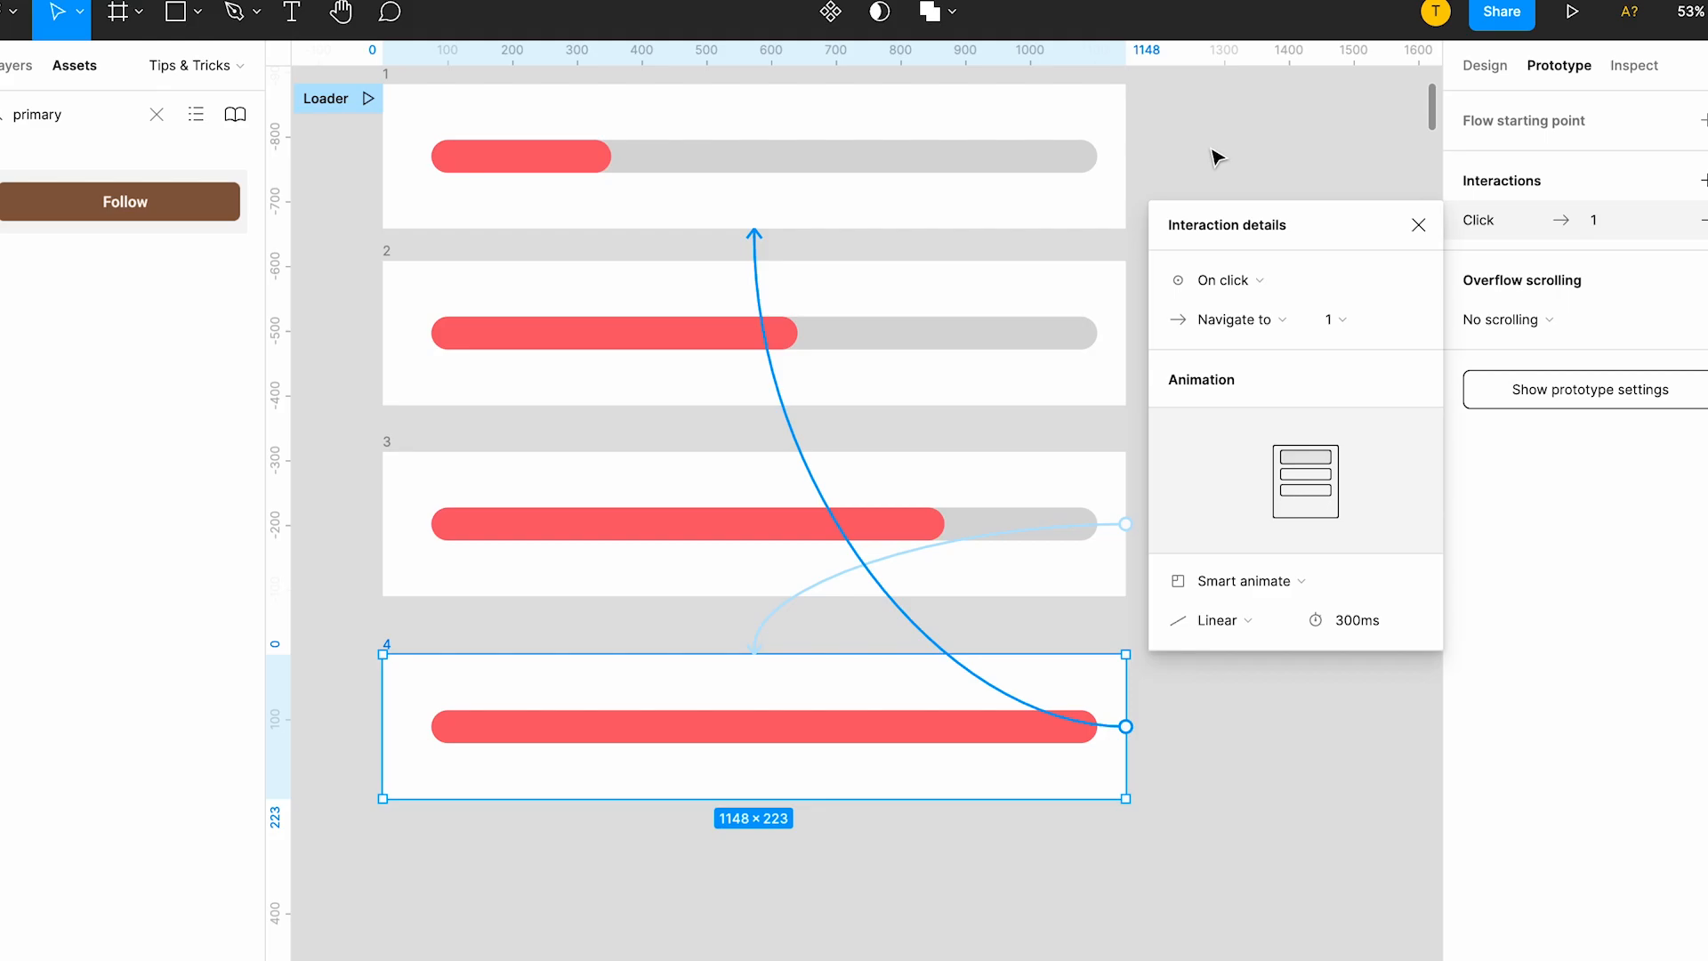
click(1269, 133)
Preview the Loader prototype starting from frame 1 and return to the four progress bar frames.
scroll(450, 152, up, 2)
scroll(450, 152, left, 2)
click(449, 151)
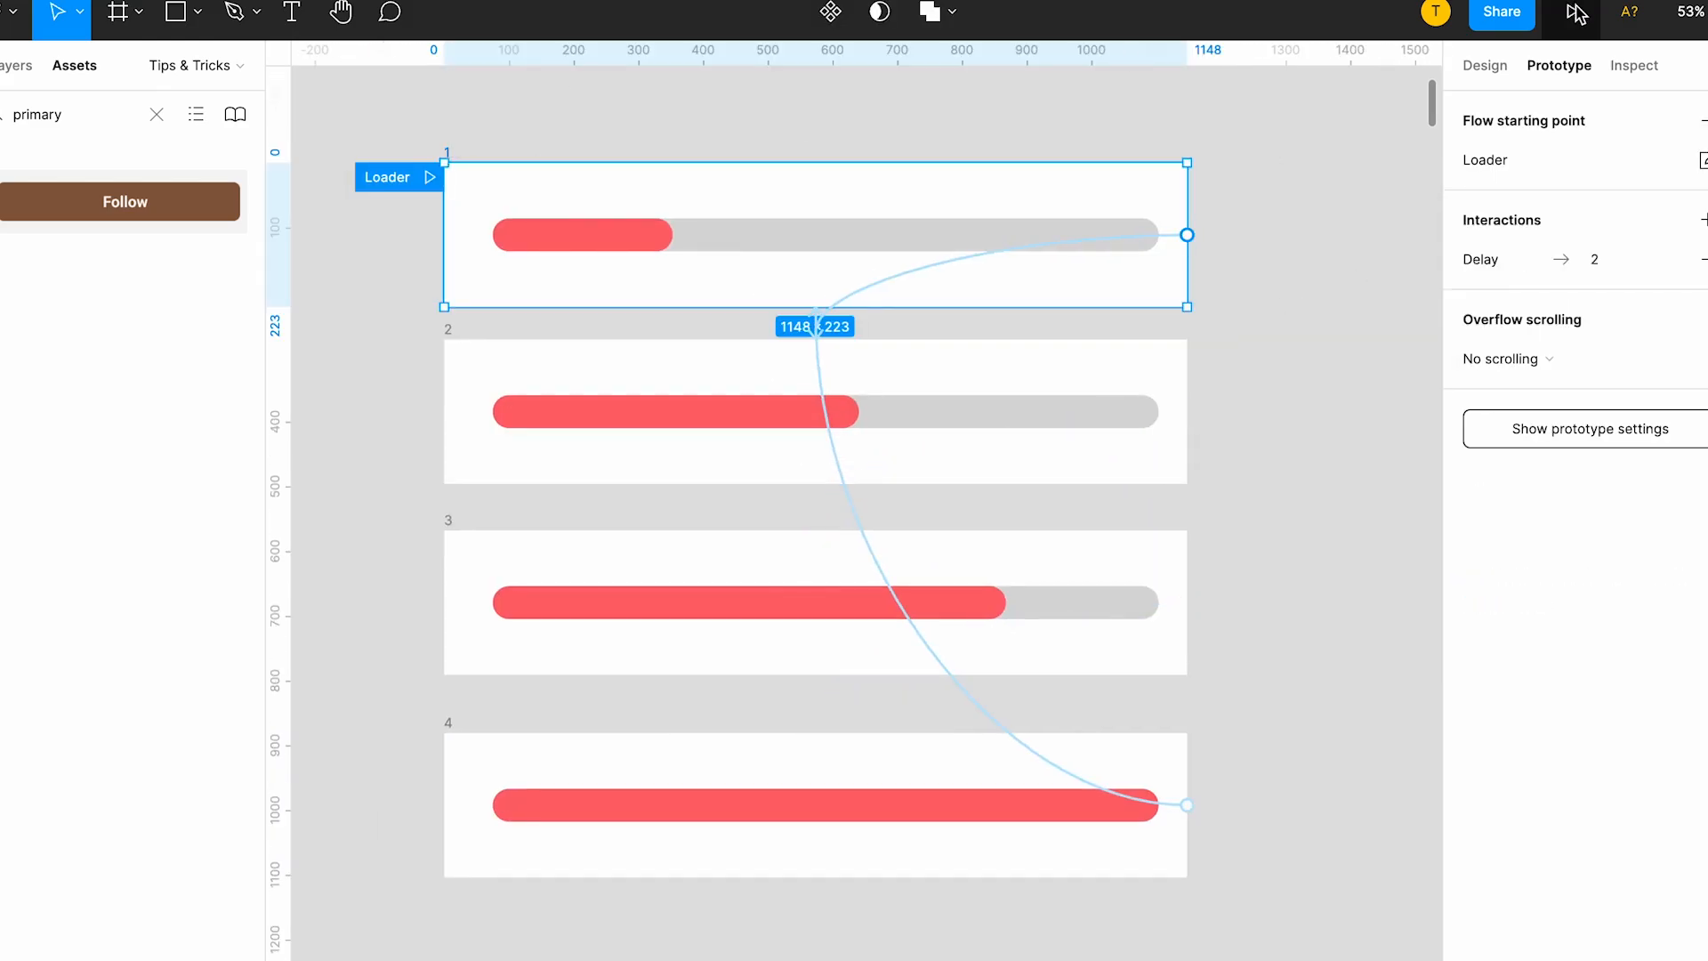
click(1576, 12)
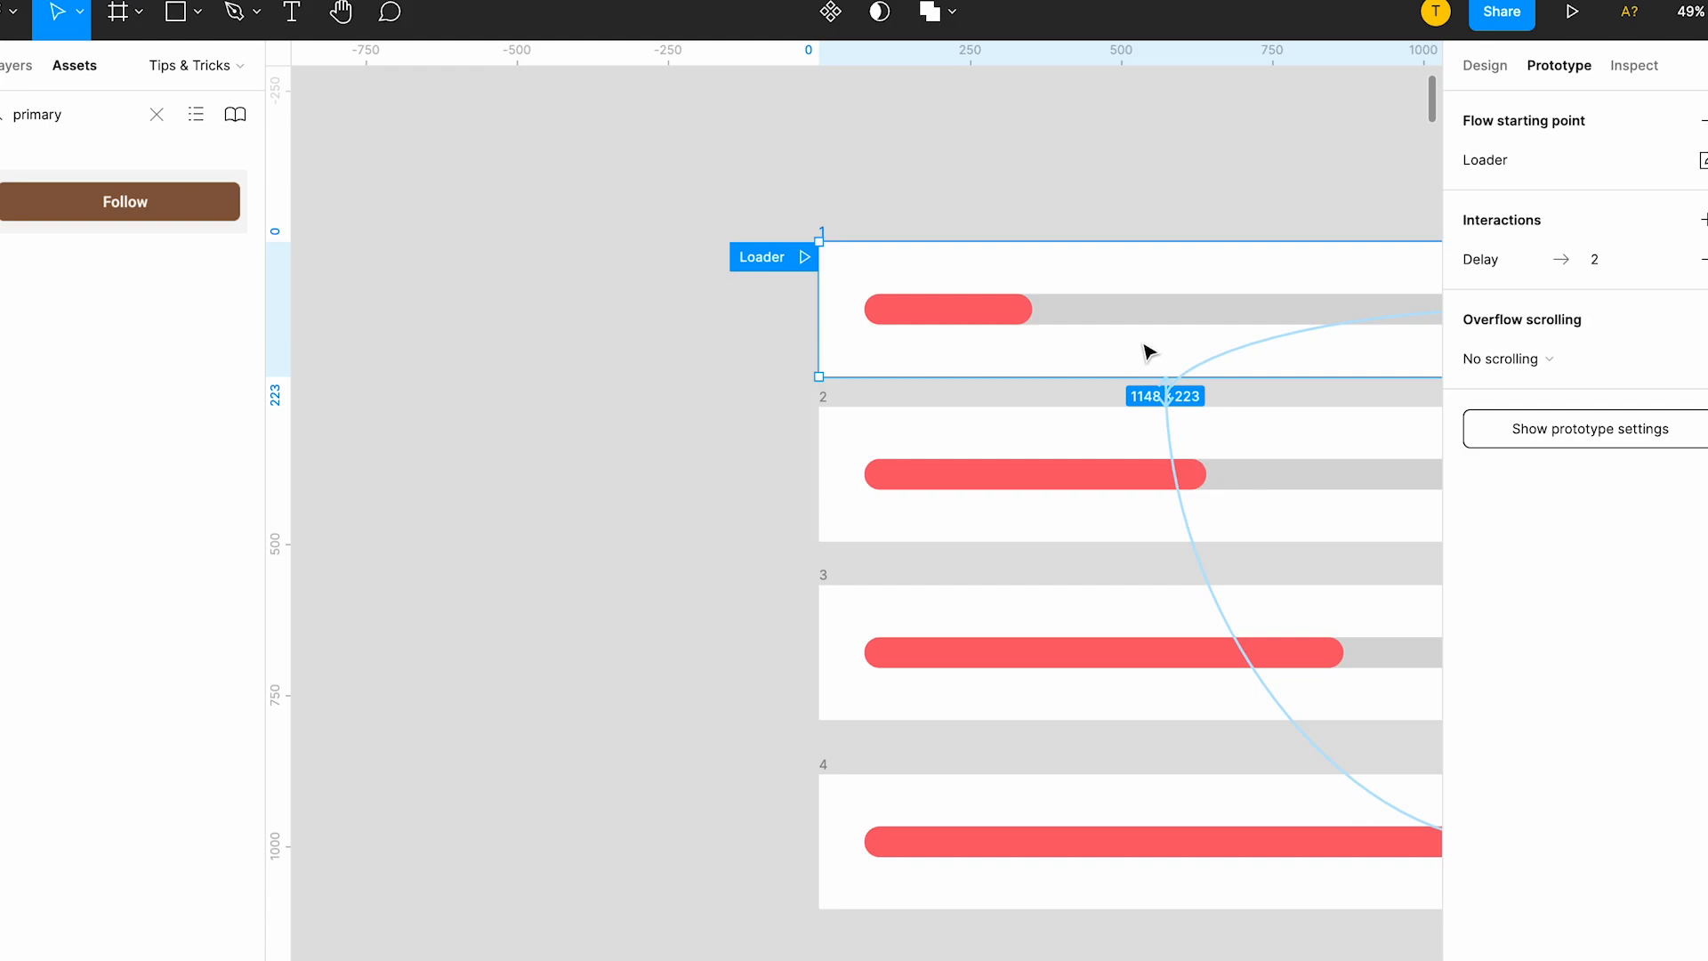
scroll(1145, 352, right, 3)
scroll(1146, 352, down, 1)
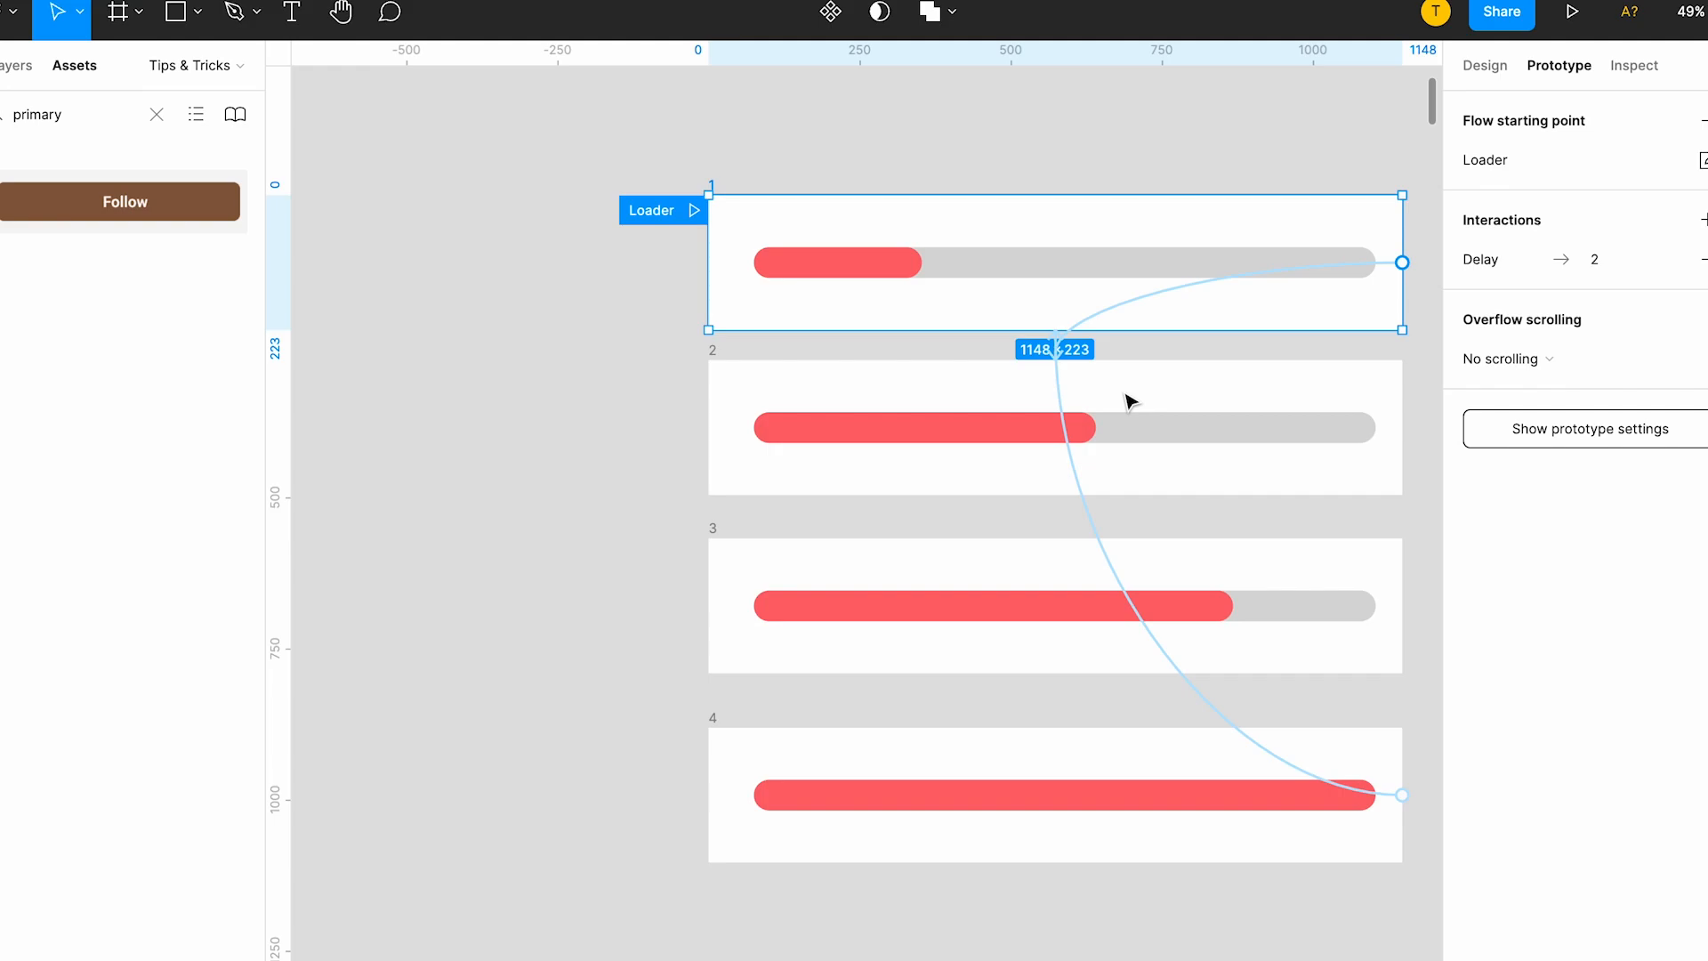